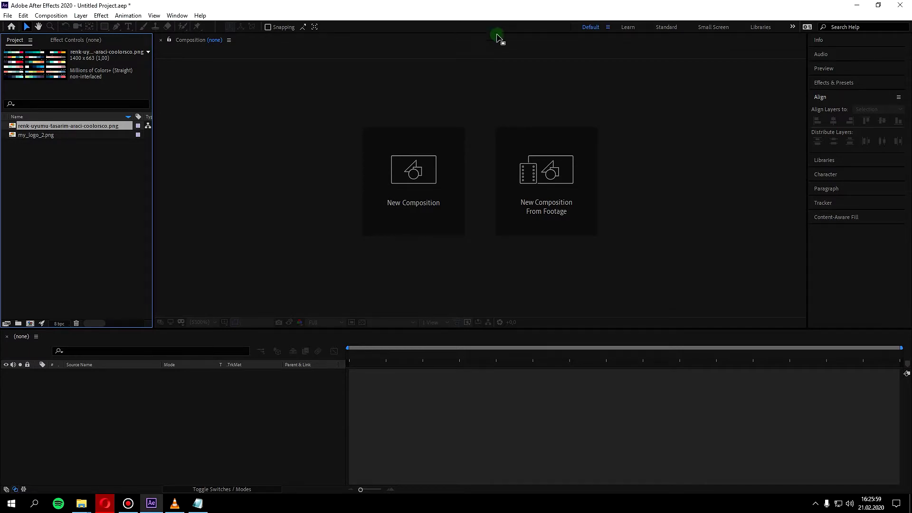
Play the reference video 01.avi in VLC, then restart and pause it
left_click(174, 502)
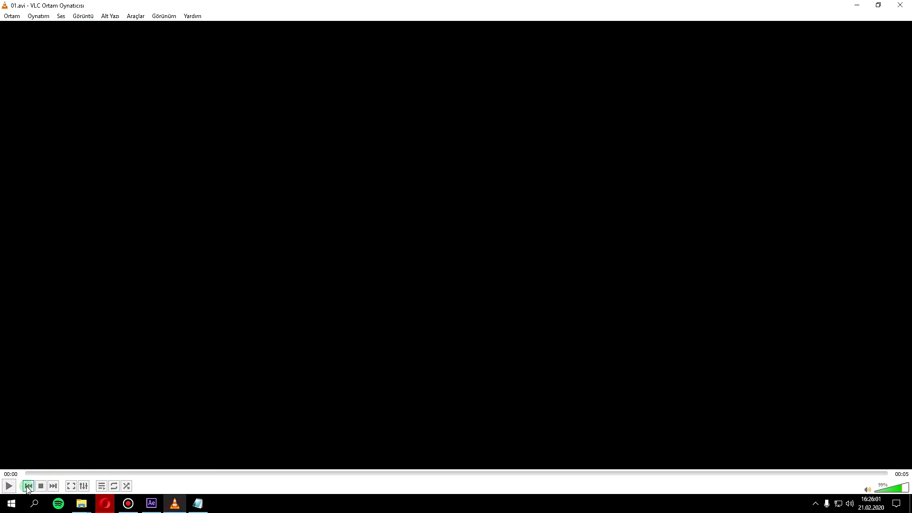
left_click(8, 485)
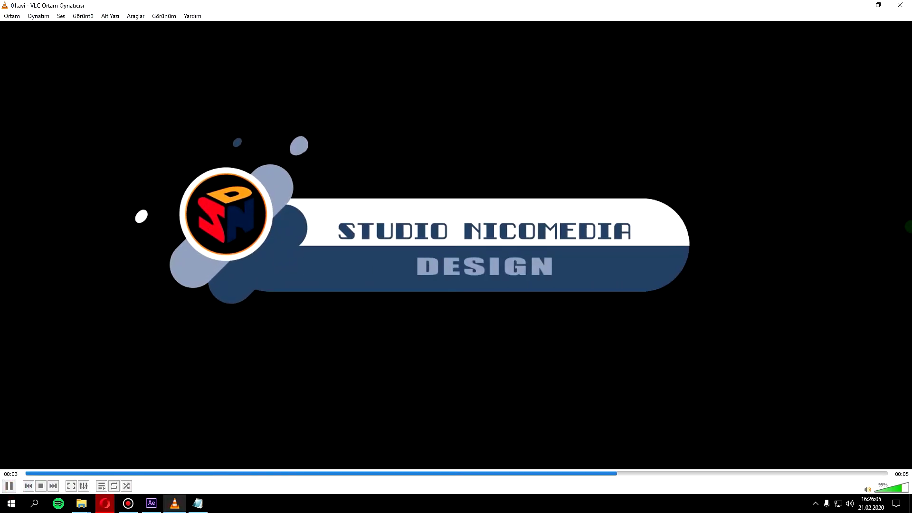
key("space")
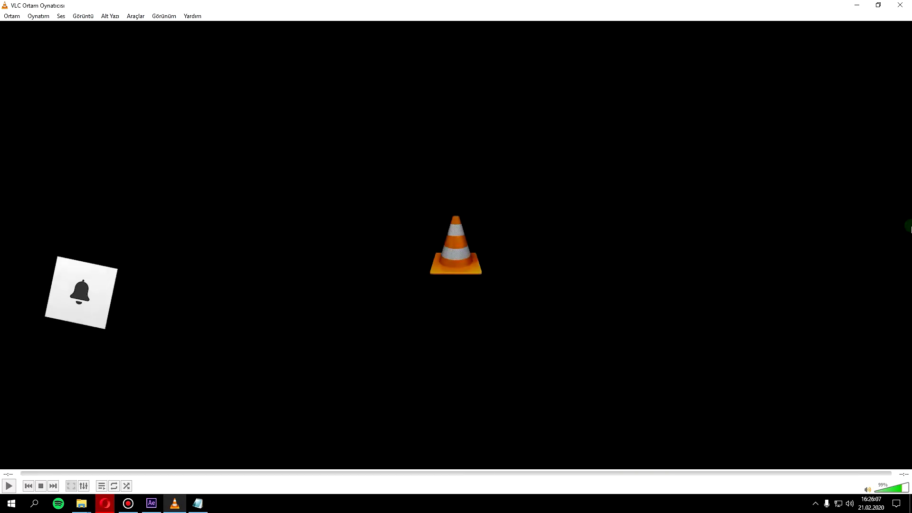
key("space")
Close the VLC player and begin a new composition in the empty project
left_click(901, 6)
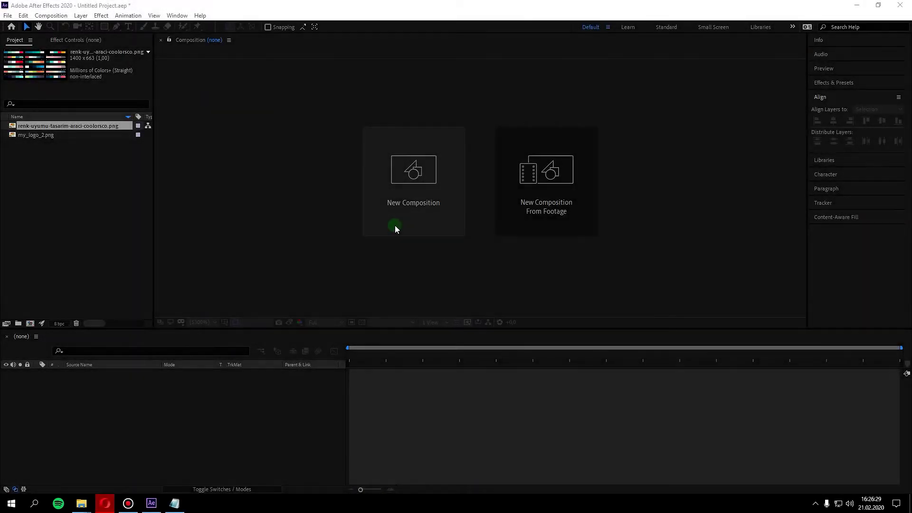
left_click(399, 222)
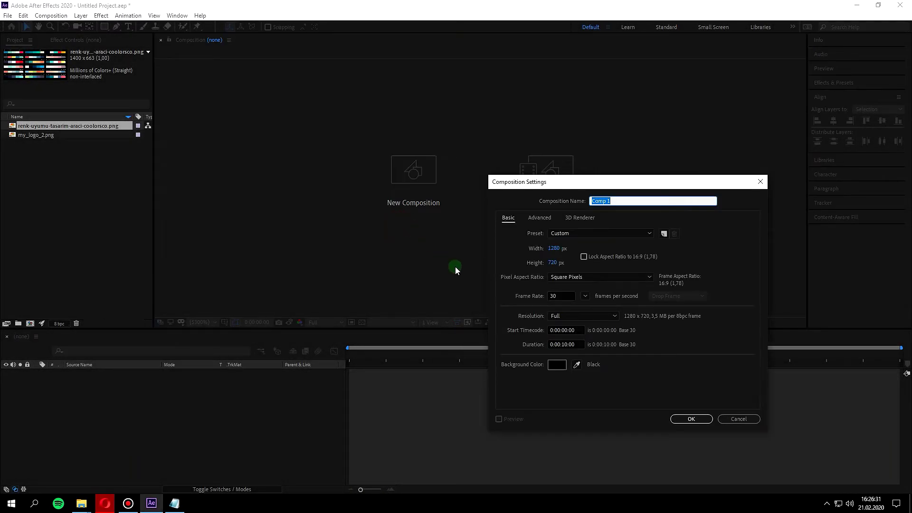
Name the composition lower_third, set its duration to 0:00:05:00, and create it
type("lower_t")
type("hird")
left_click(566, 344)
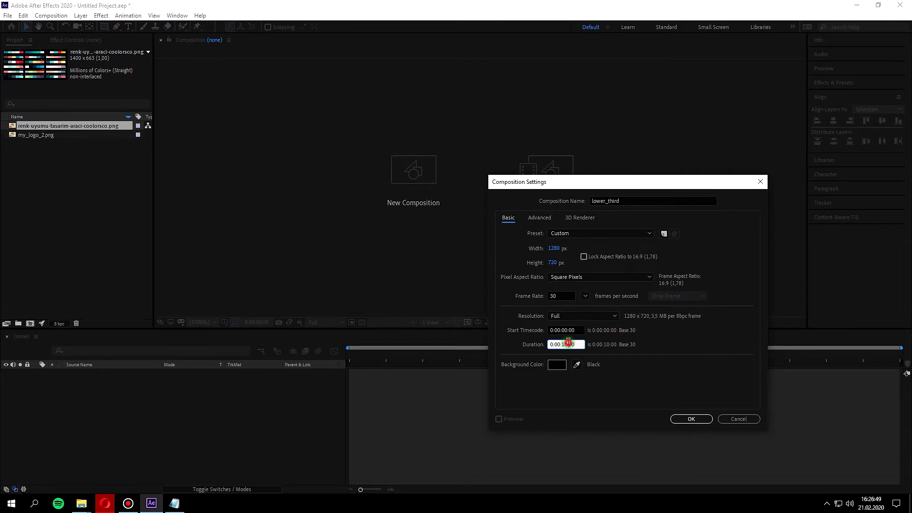
left_click_drag(570, 342, 590, 344)
key("BackSpace")
type("5")
left_click(528, 251)
left_click(693, 418)
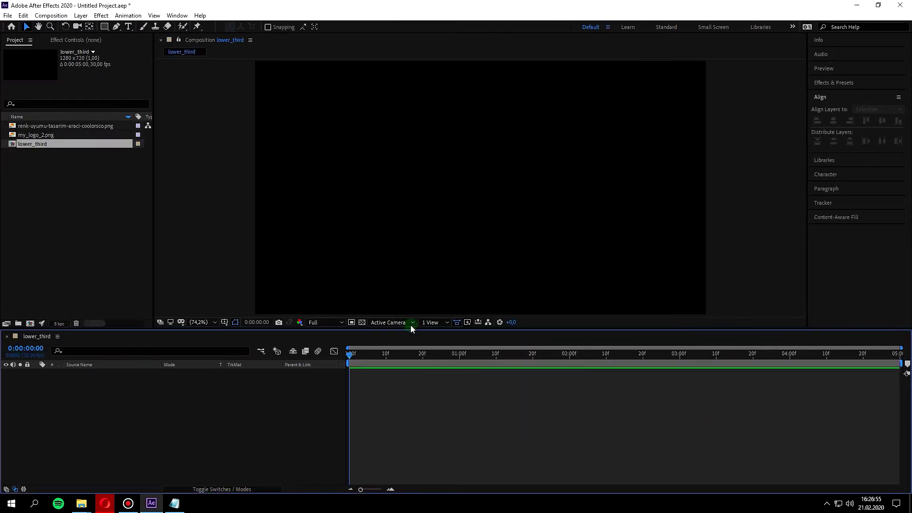
Toggle the transparency grid on and off, then lower the timeline divider to enlarge the viewer
left_click(362, 322)
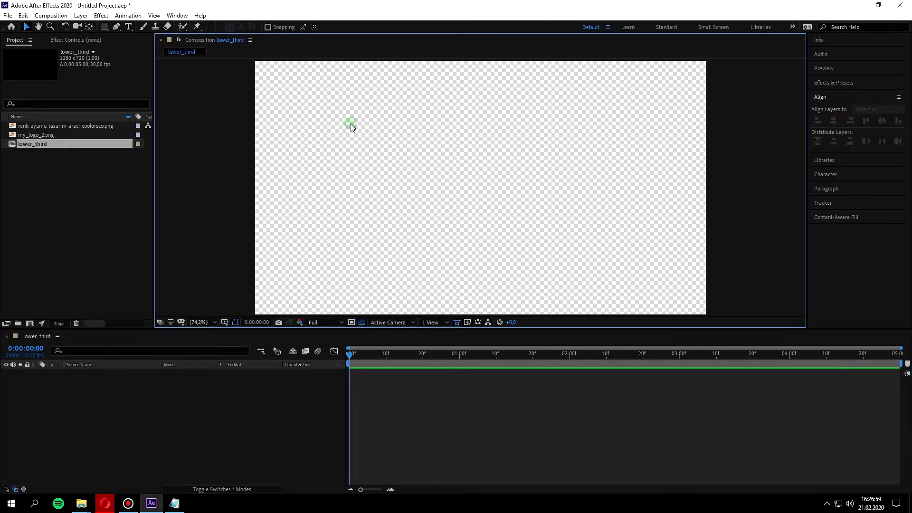
left_click(362, 322)
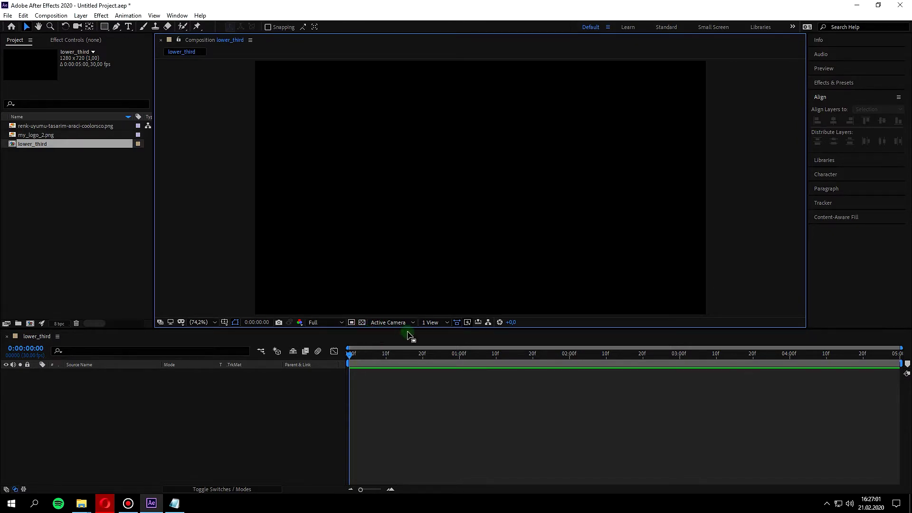
left_click_drag(406, 329, 406, 344)
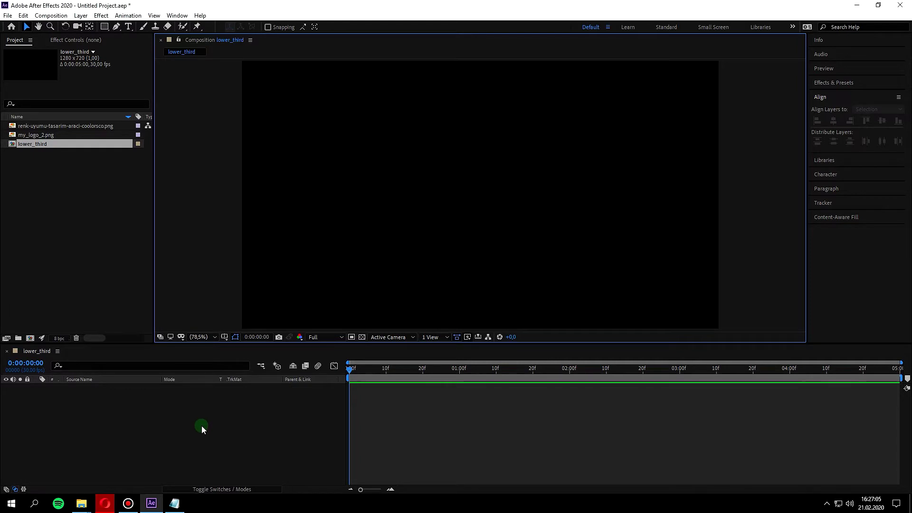
Add a Null Object layer and name it kontrol
right_click(198, 441)
mouse_move(264, 332)
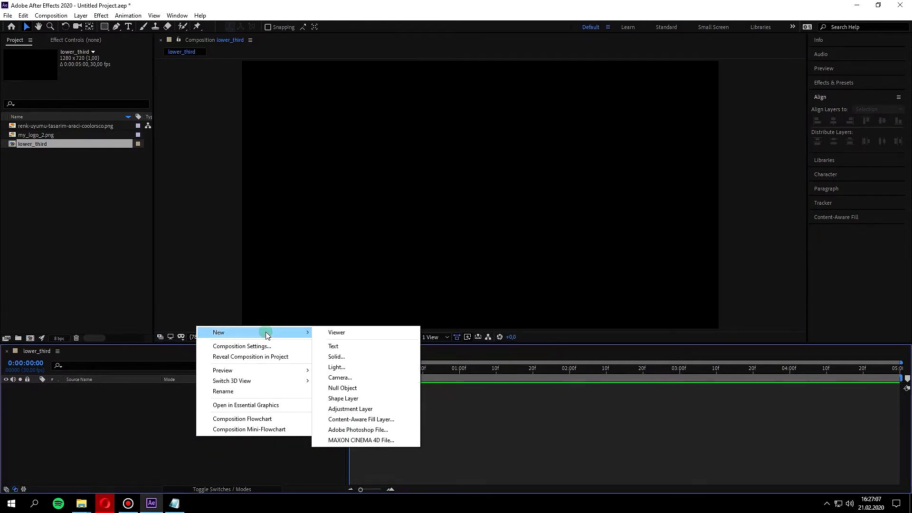
left_click(345, 387)
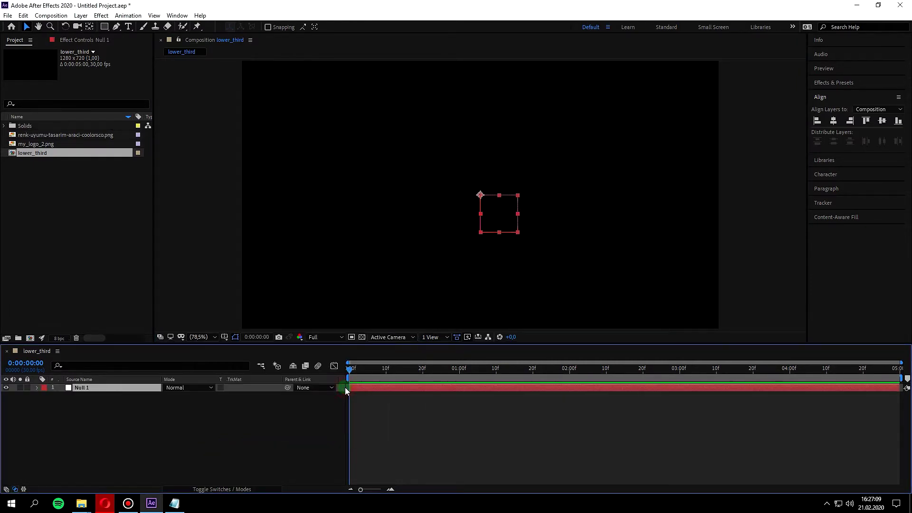
key("Return")
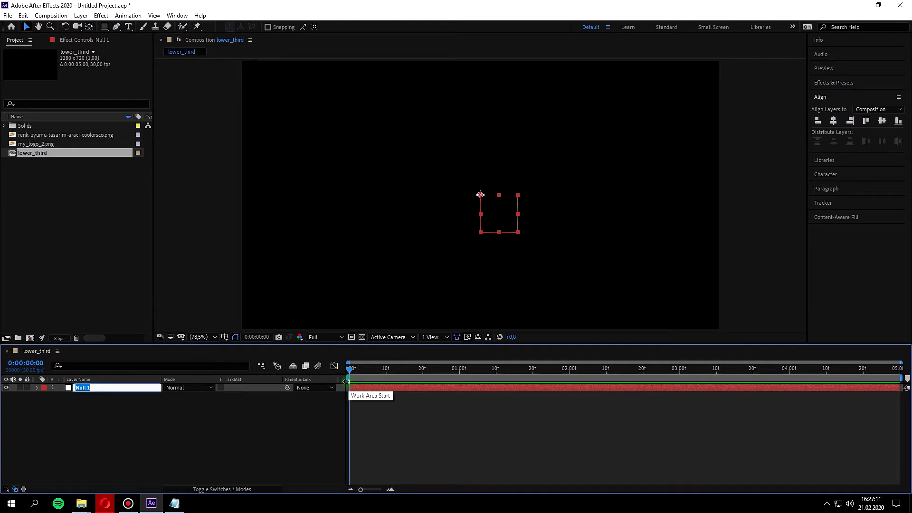
type("kontrol")
key("Return")
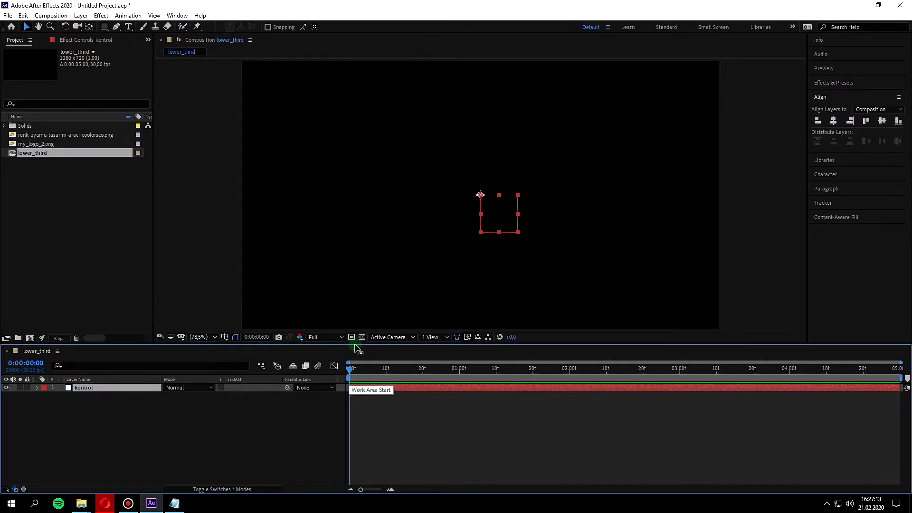
Centre the kontrol null horizontally and vertically in the composition
left_click(833, 120)
left_click(882, 120)
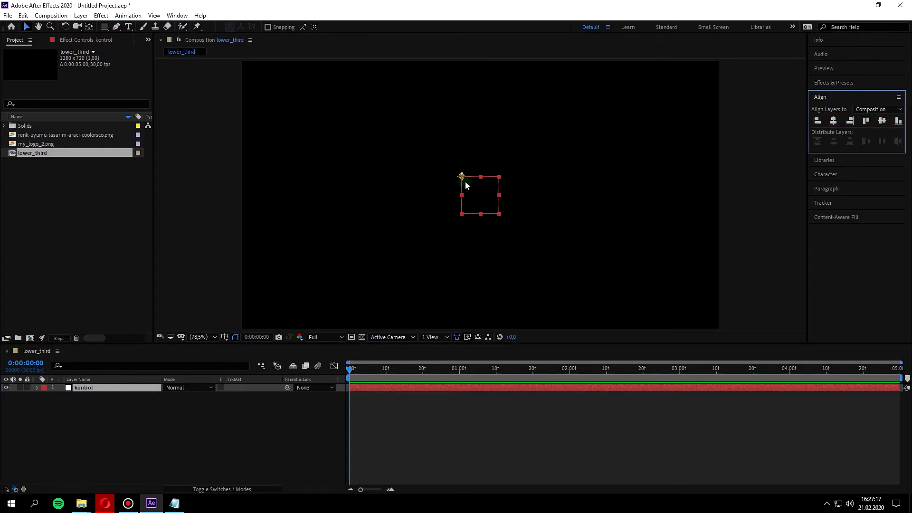
scroll(479, 205, "up", 1)
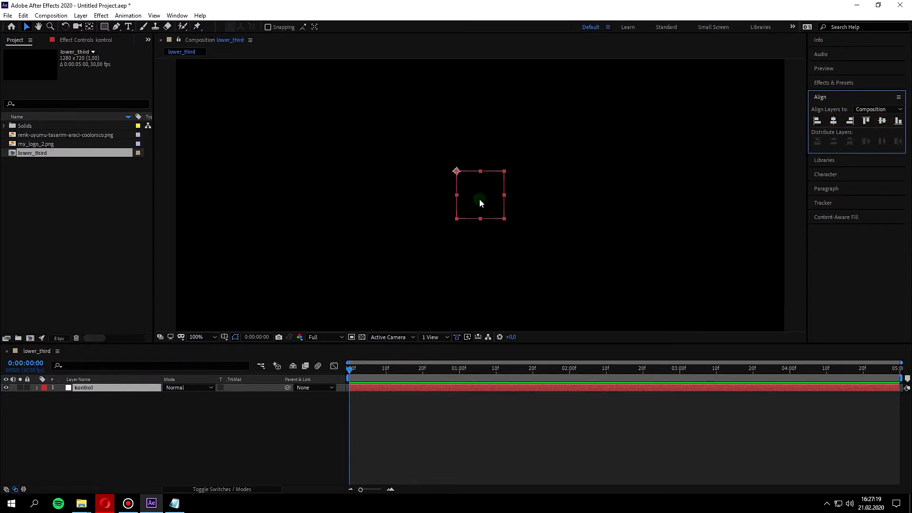
scroll(460, 182, "down", 2)
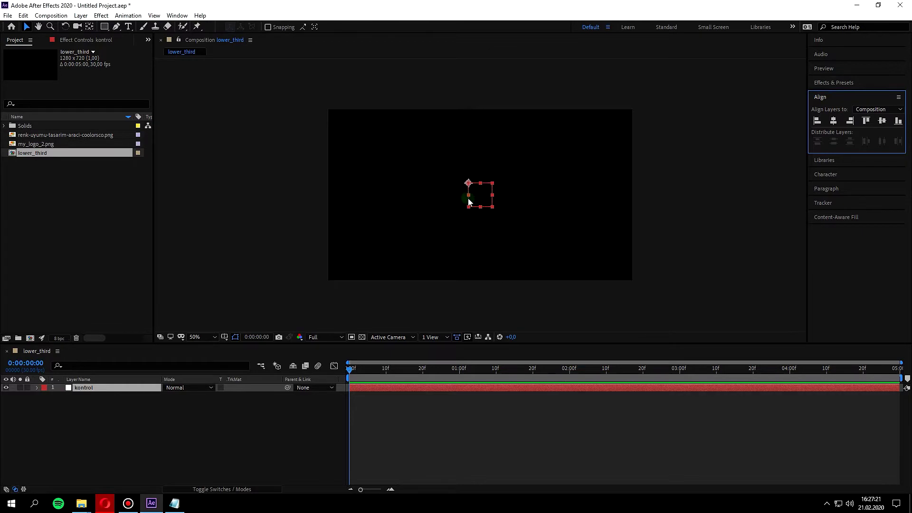
scroll(473, 195, "up", 2)
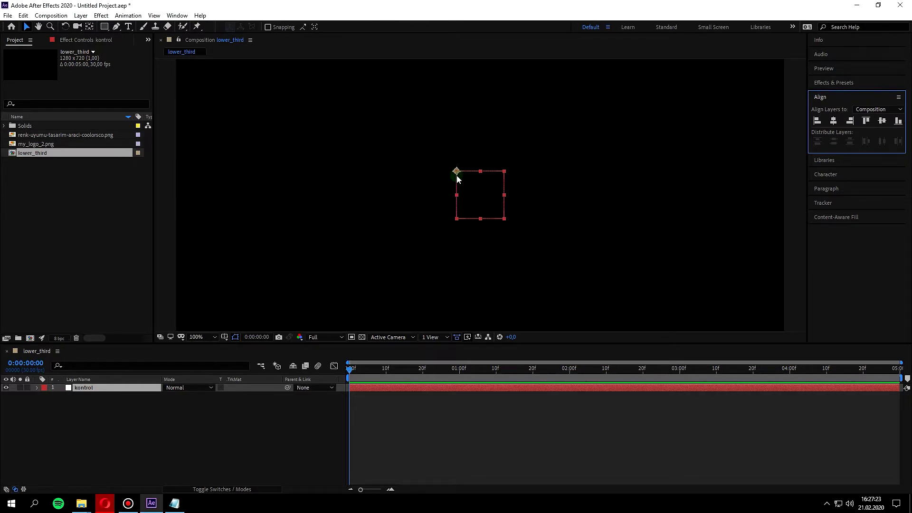
Snap kontrol's anchor point to its centre with Ctrl+Alt+Home and show only Anchor Point
key("y")
left_click_drag(457, 172, 492, 189)
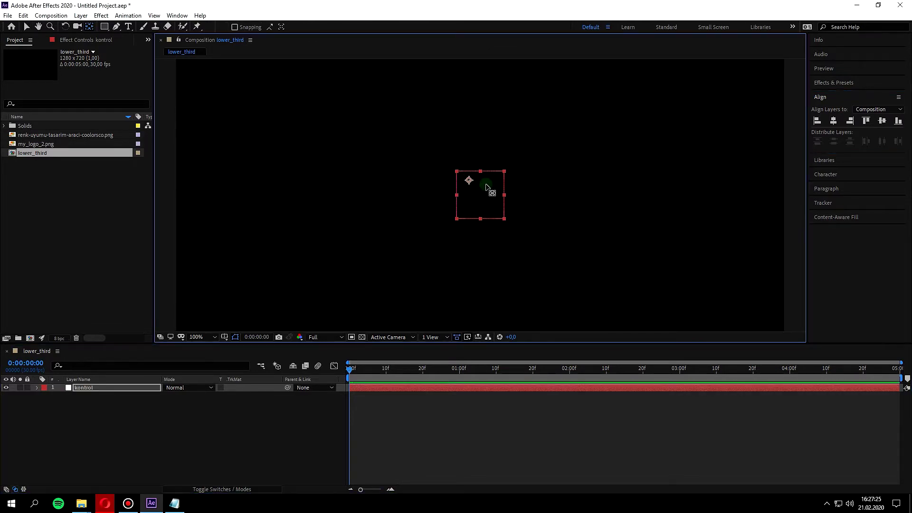
key("ctrl+z")
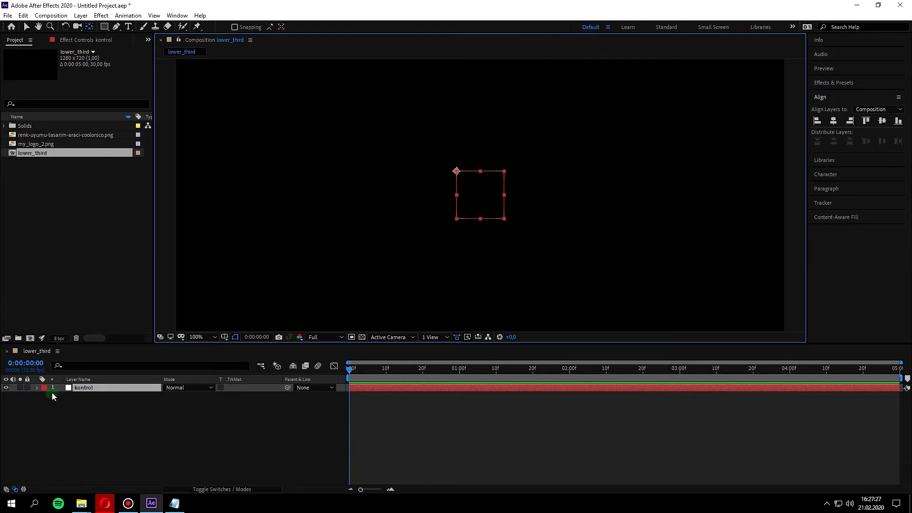
left_click(37, 388)
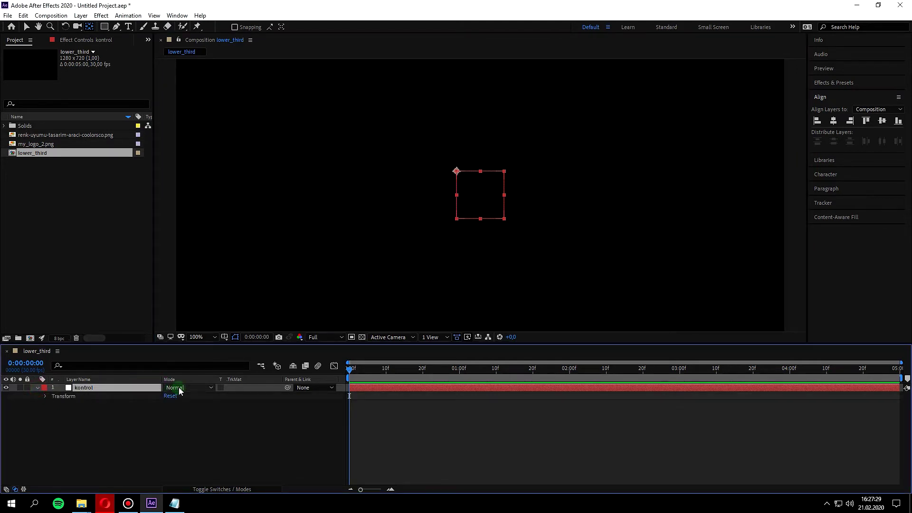
key("ctrl+alt+Home")
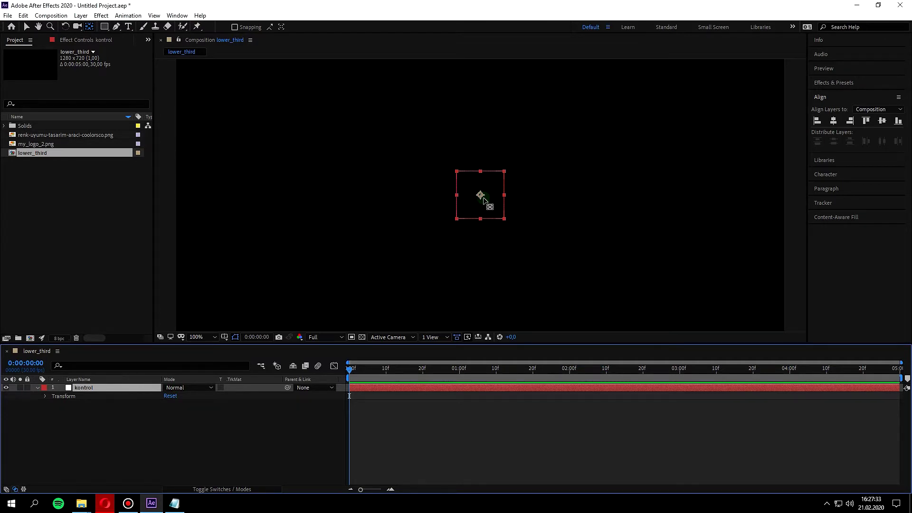
key("comma")
key("period")
left_click(38, 389)
key("a")
Check the centred null at 50% zoom and reselect the kontrol layer
key("comma")
key("comma")
left_click(680, 255)
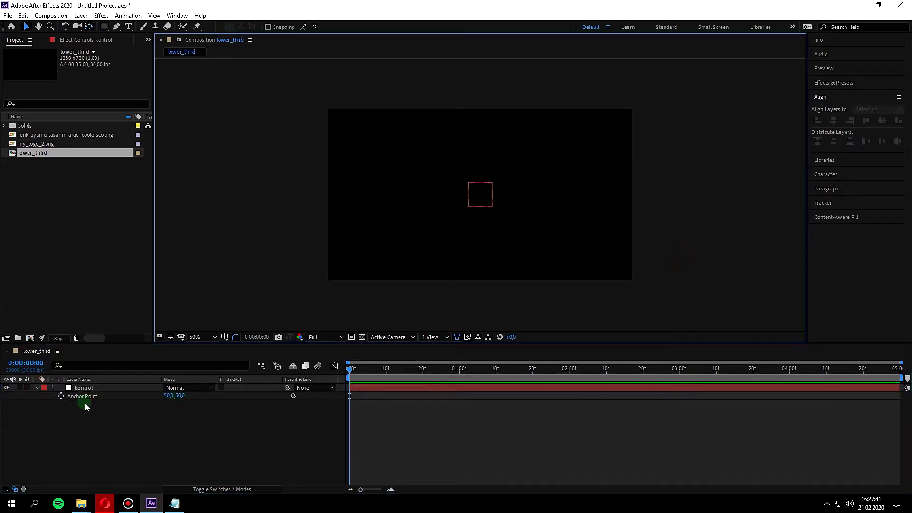
key("period")
key("period")
key("comma")
key("comma")
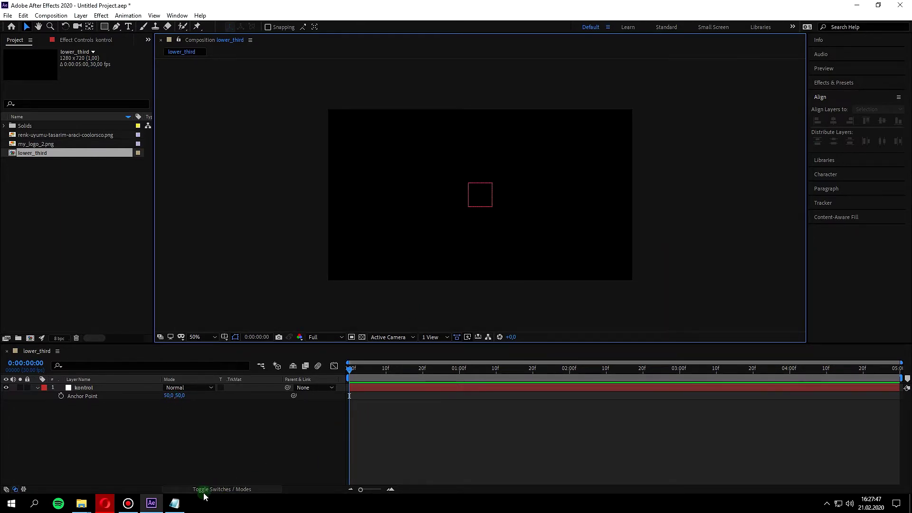
left_click(108, 402)
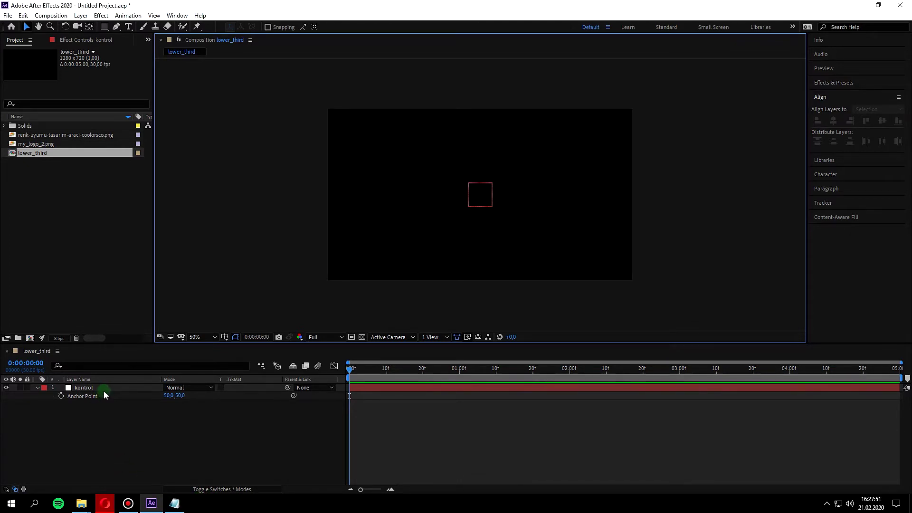
left_click(102, 388)
Hide kontrol in the viewer, apply a Color Control effect to it, and show the Project panel
key("period")
key("period")
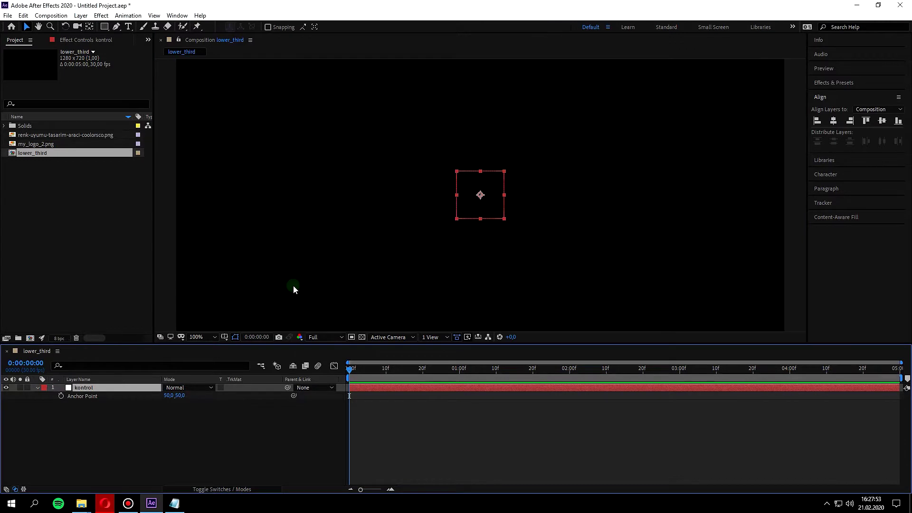
left_click(6, 388)
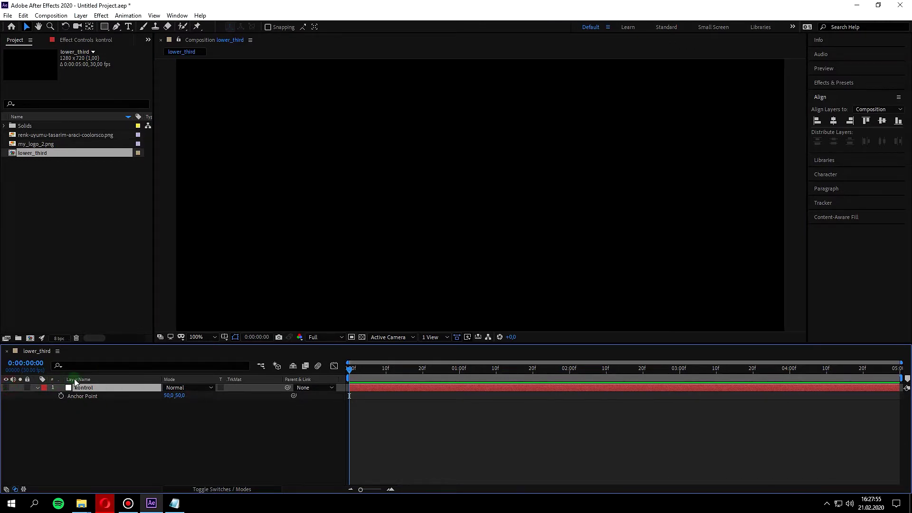
key("ctrl+space")
type("Fil")
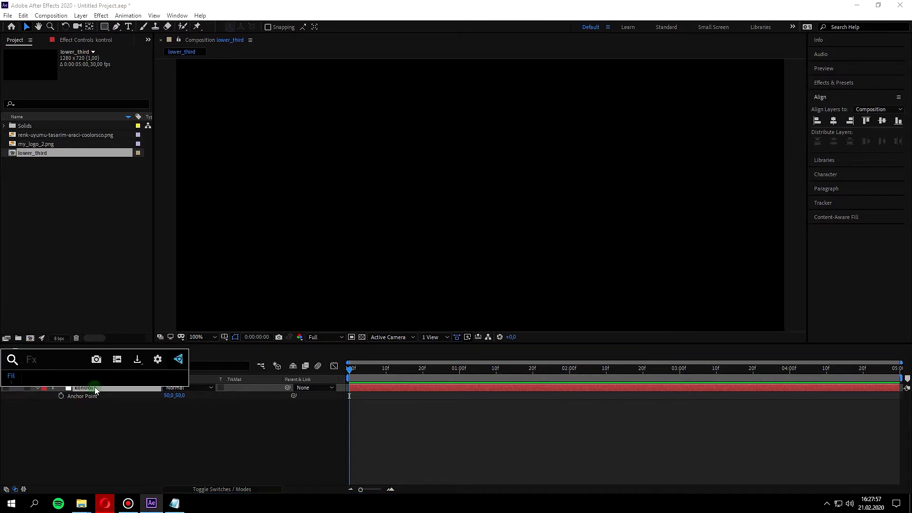
type("color ")
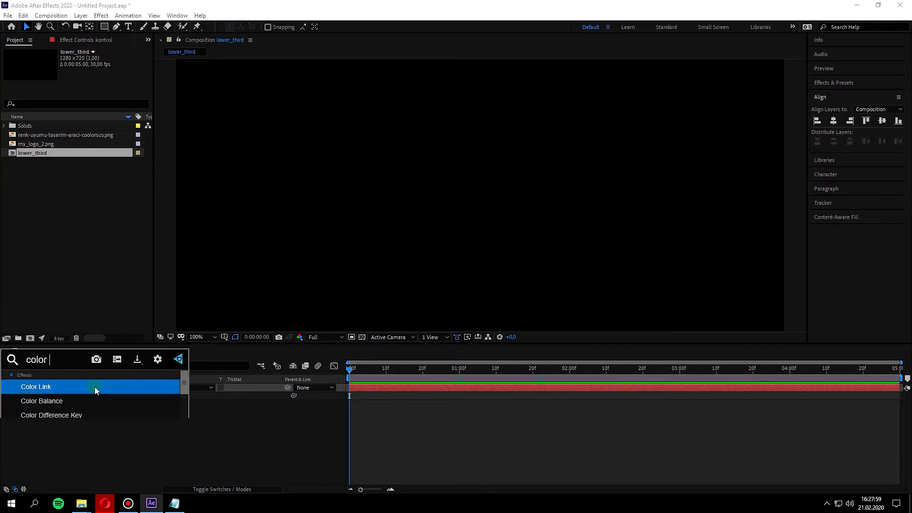
type("control")
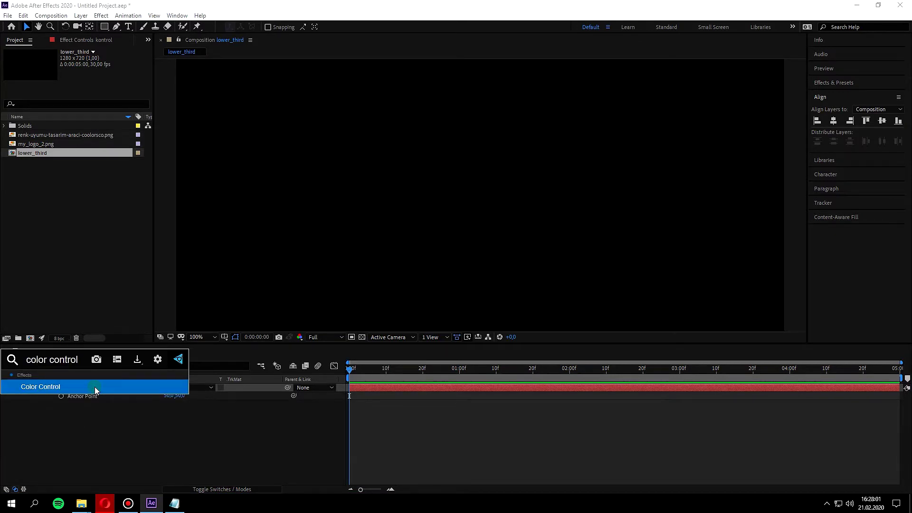
left_click(95, 387)
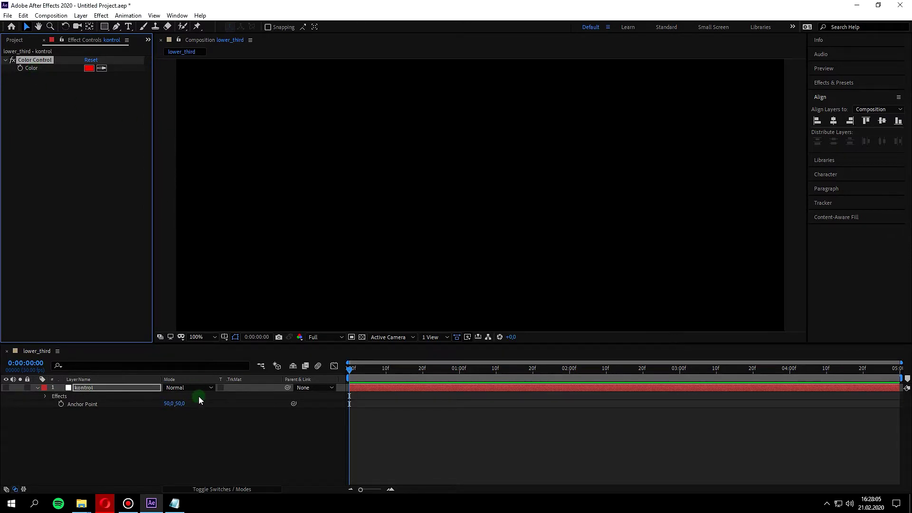
left_click(15, 40)
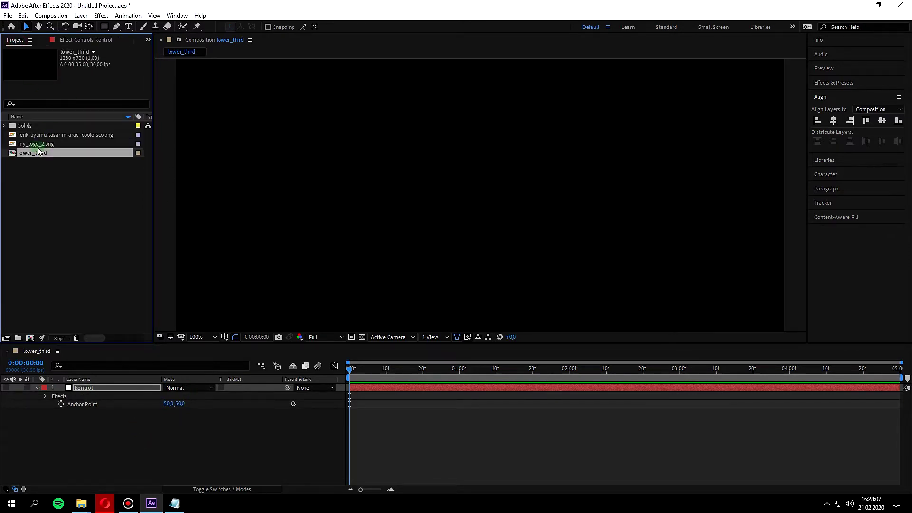
Add the palette image to lower_third at 25% scale in the composition's top-left corner
mouse_move(37, 134)
left_mouse_down()
mouse_move(112, 318)
mouse_move(112, 386)
left_mouse_up()
key("comma")
key("comma")
key("comma")
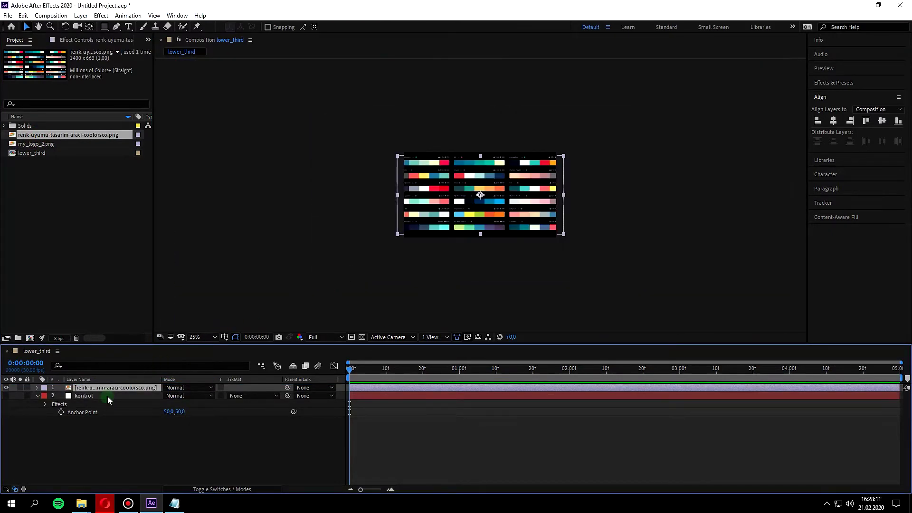
key("s")
left_click(179, 396)
type("25")
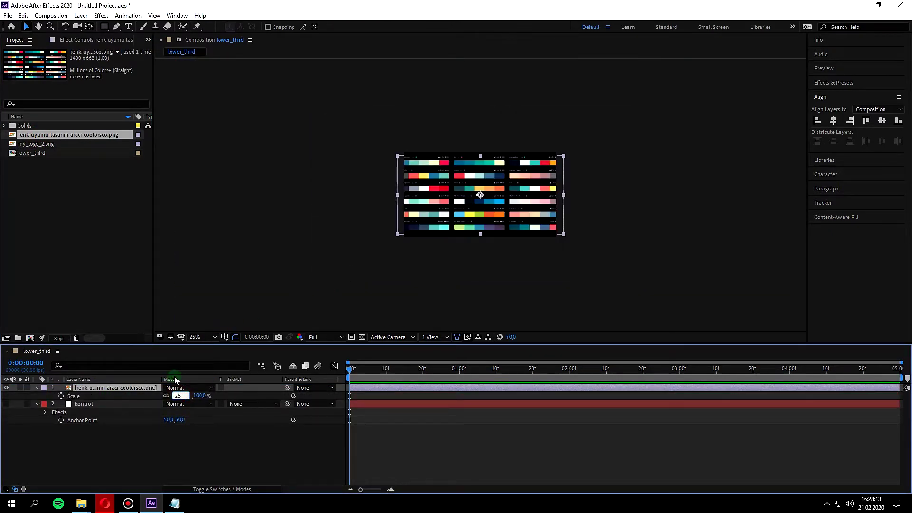
key("Return")
key("period")
key("period")
key("period")
key("comma")
left_click_drag(180, 122, 212, 128)
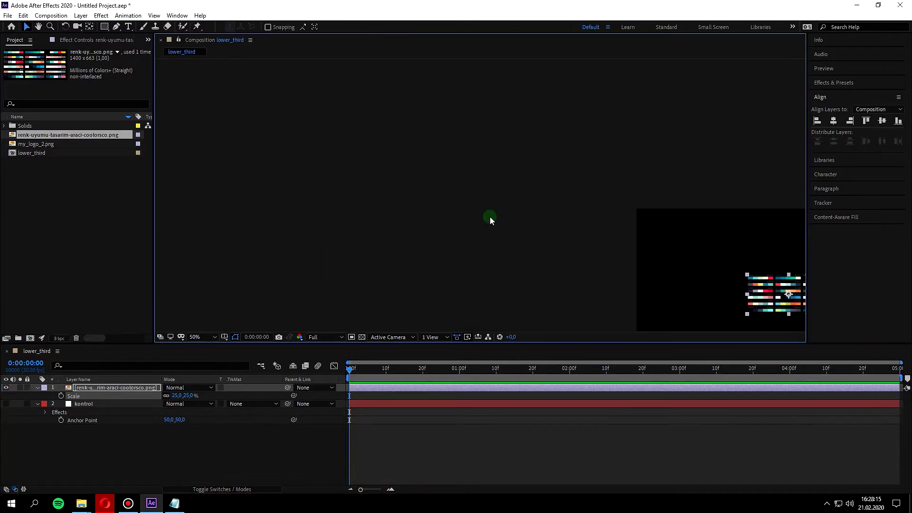
key("period")
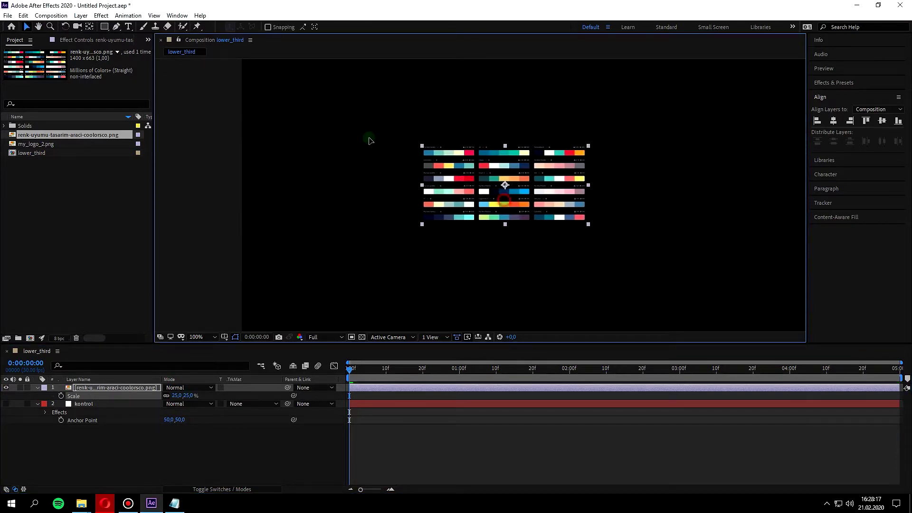
left_click_drag(368, 138, 285, 99)
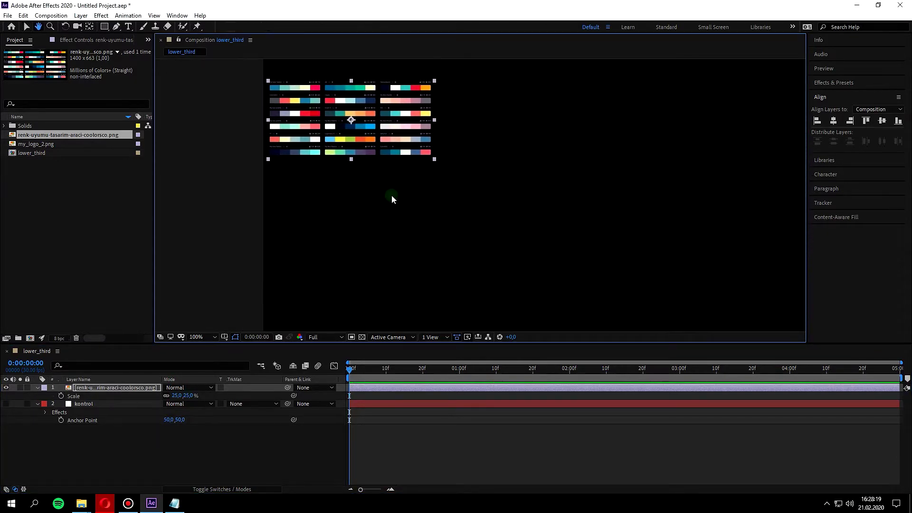
key("comma")
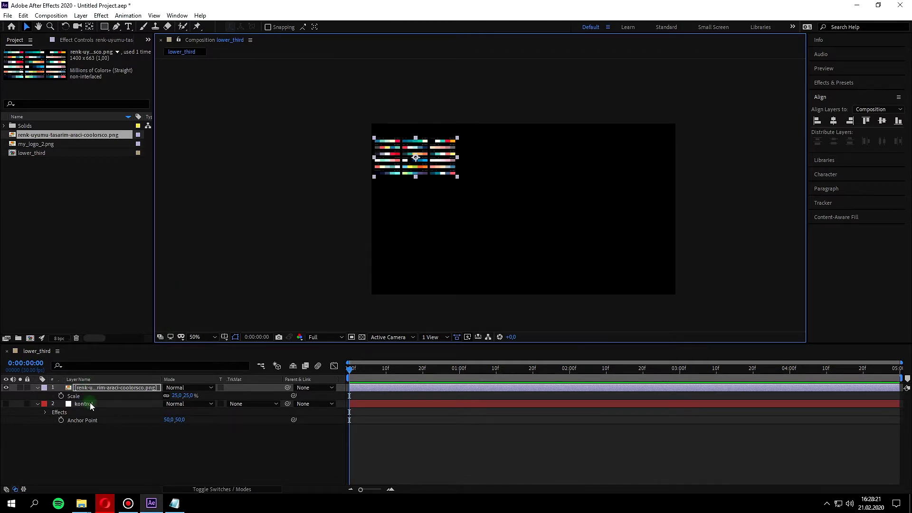
Select kontrol and toggle the Effect Controls panel lock on and off
left_click(90, 403)
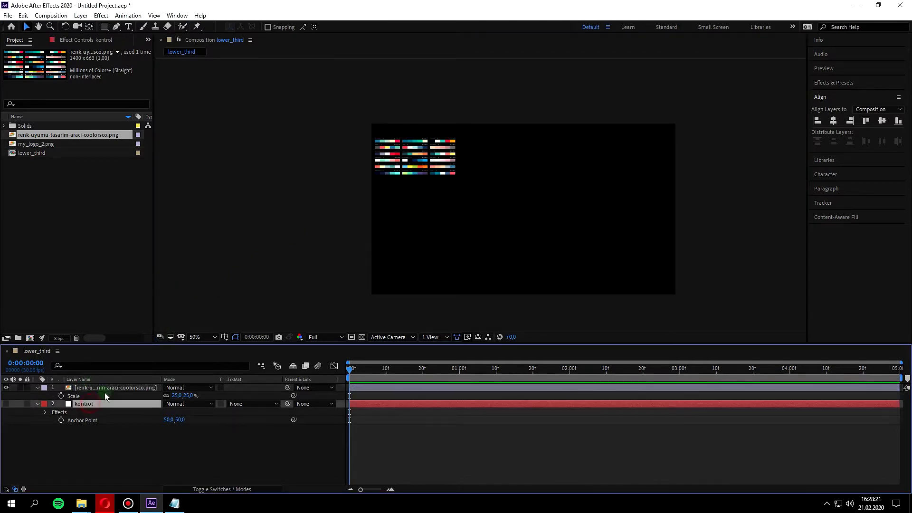
left_click(60, 40)
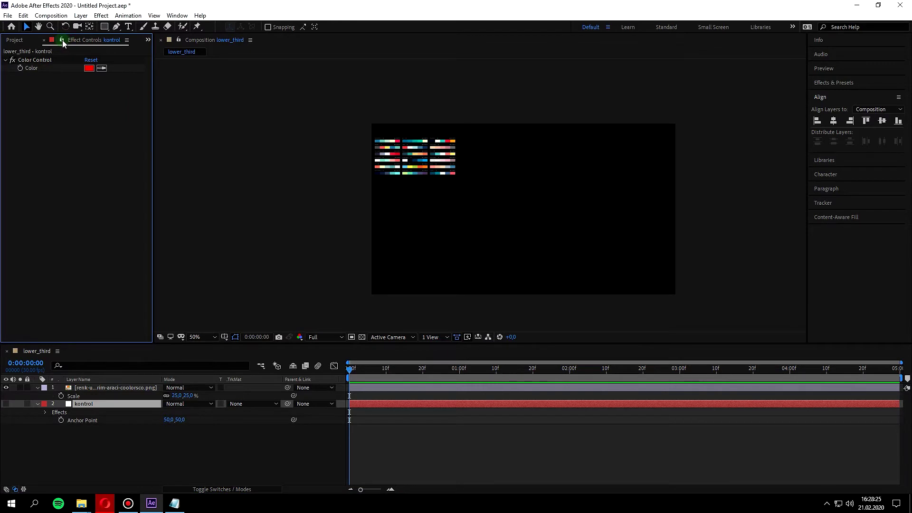
left_click(62, 40)
left_click(62, 39)
Show kontrol's Color Control settings and lock the Effect Controls panel to kontrol
left_click(95, 388)
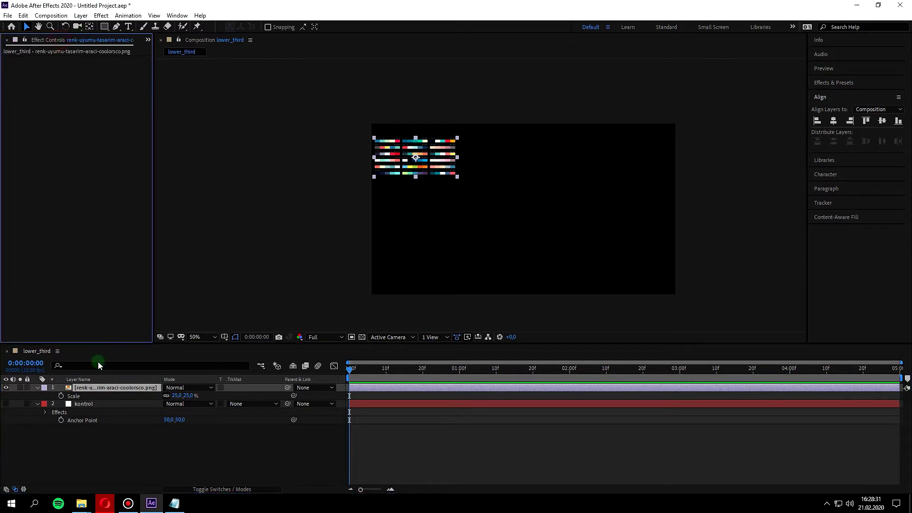
left_click(96, 386)
left_click(62, 134)
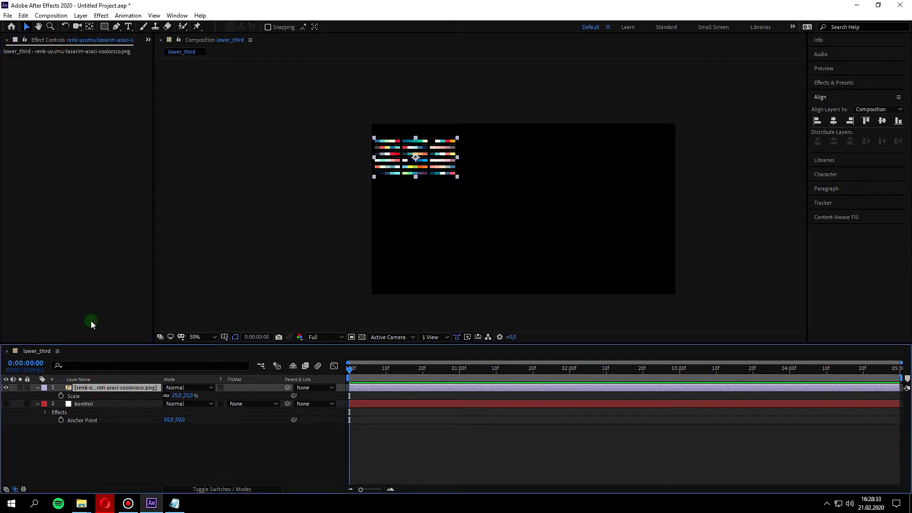
left_click(91, 403)
left_click(93, 138)
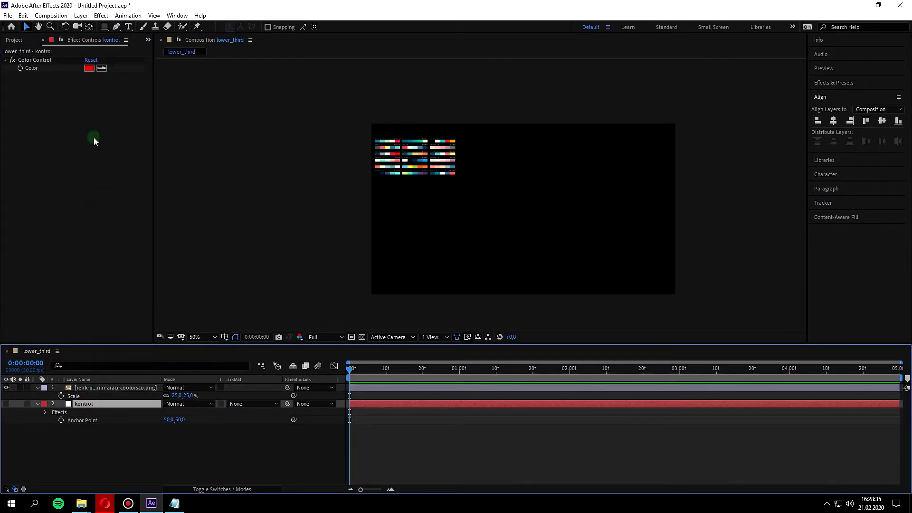
left_click(61, 40)
Select the palette image while kontrol's effect settings stay visible, viewing at 100%
left_click(109, 387)
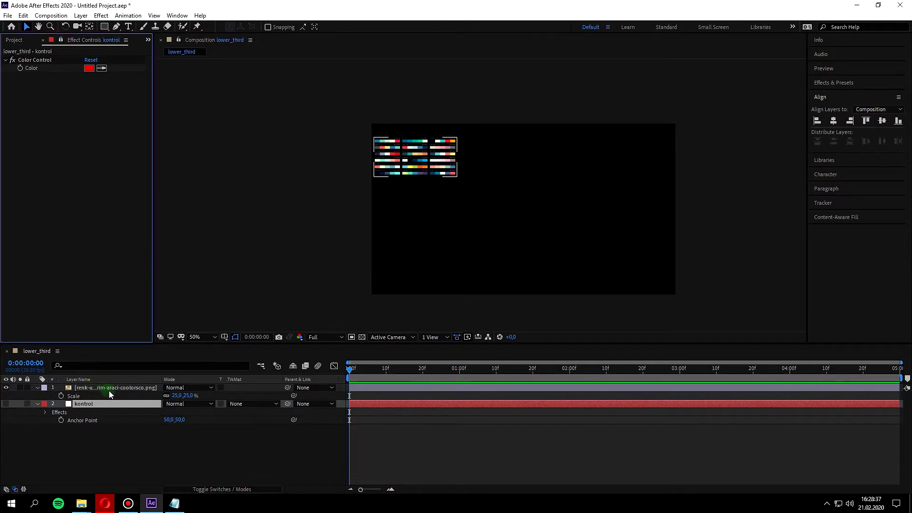
left_click(86, 97)
left_click(95, 404)
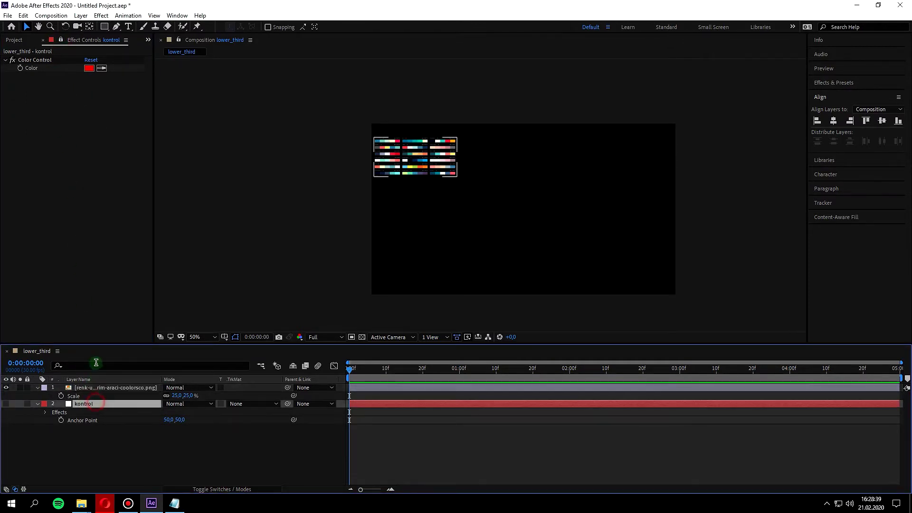
left_click(105, 129)
left_click(87, 88)
left_click(147, 347)
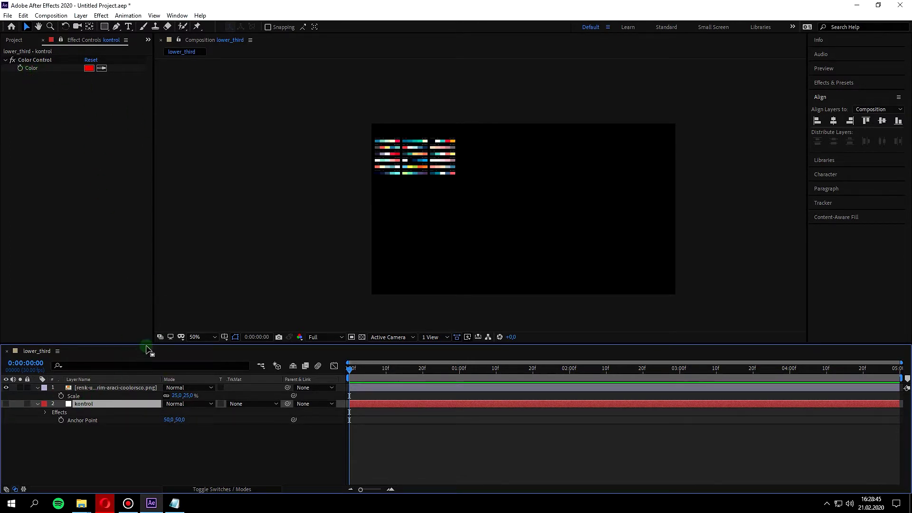
left_click(241, 309)
key("period")
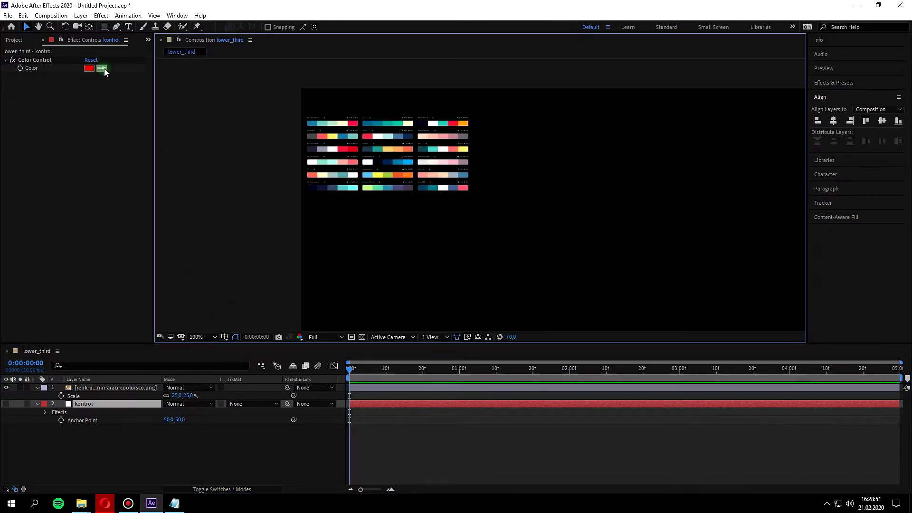
Rename the Color Control to color_01 and sample the palette's orange swatch into it
left_click(38, 60)
key("Return")
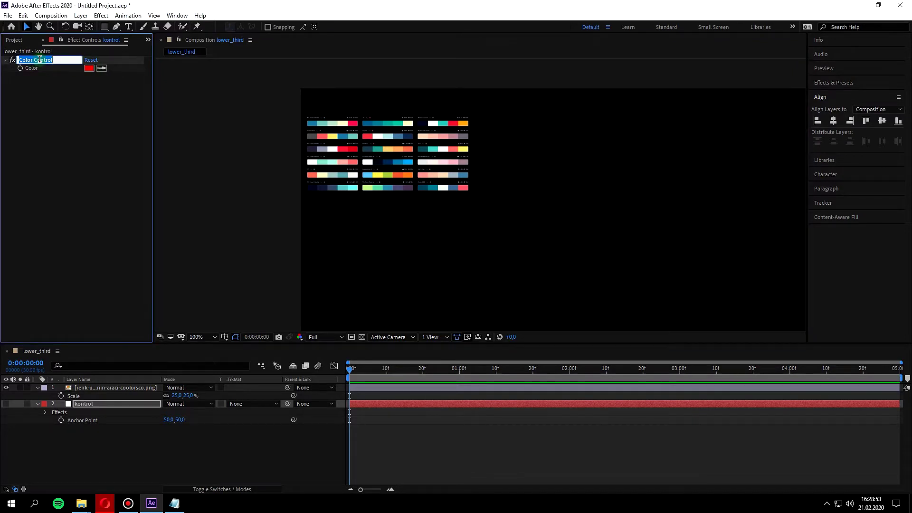
type("color")
type("_01")
left_click(90, 84)
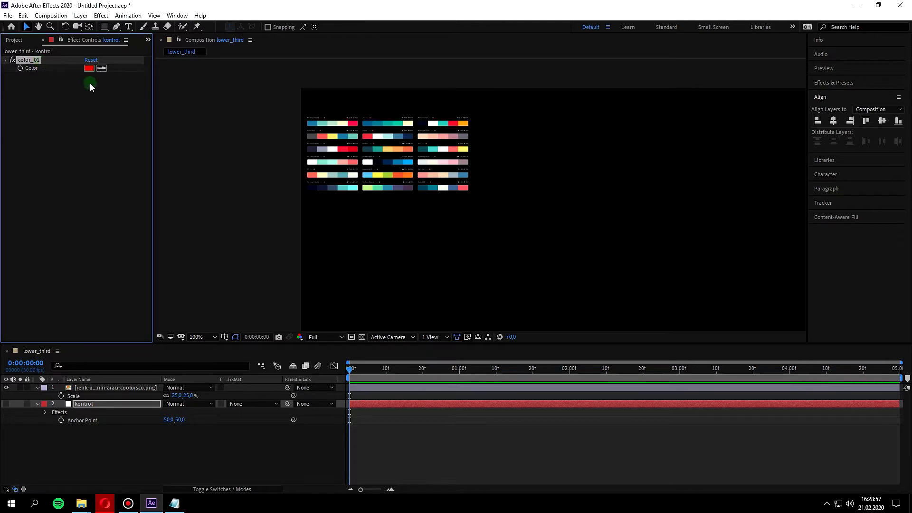
scroll(332, 143, "up", 2)
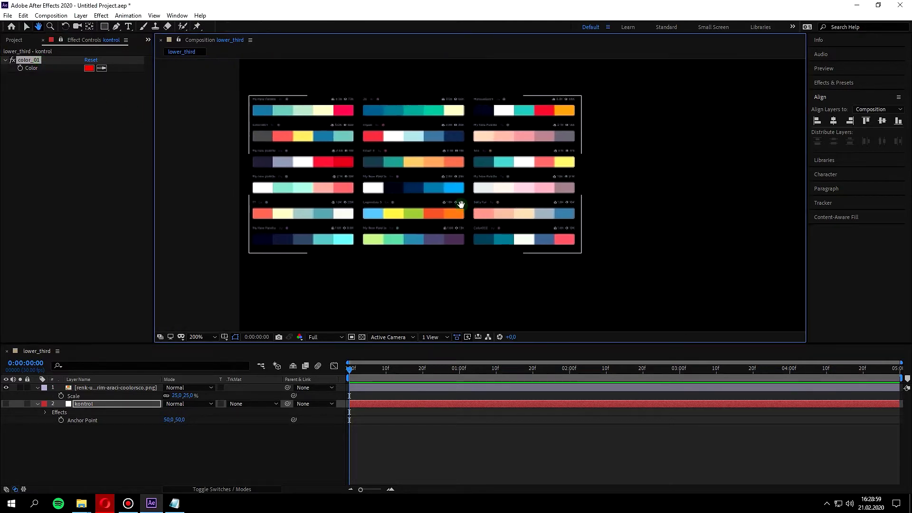
left_click(103, 67)
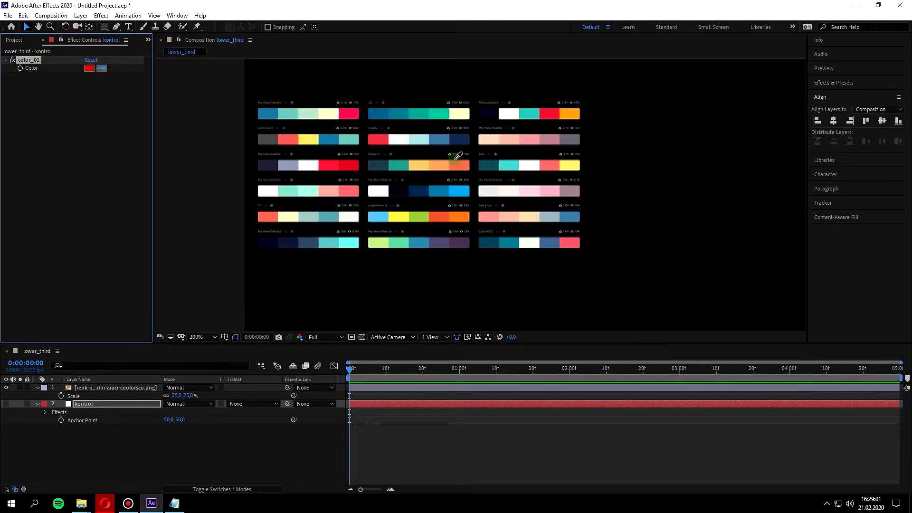
left_click(444, 165)
left_click(75, 87)
left_click_drag(30, 58, 55, 99)
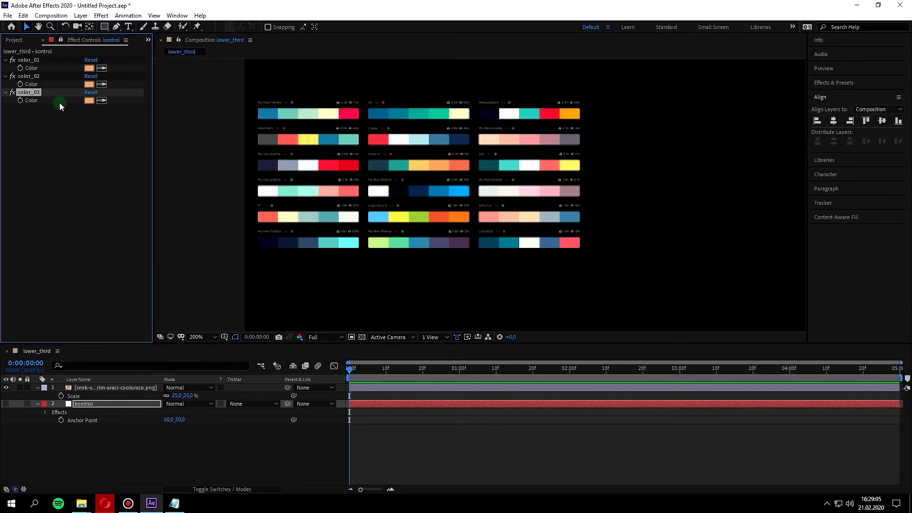
Sample the teal swatch into color_02 and the white swatch into color_03
left_click(104, 84)
left_click(508, 164)
left_click(102, 100)
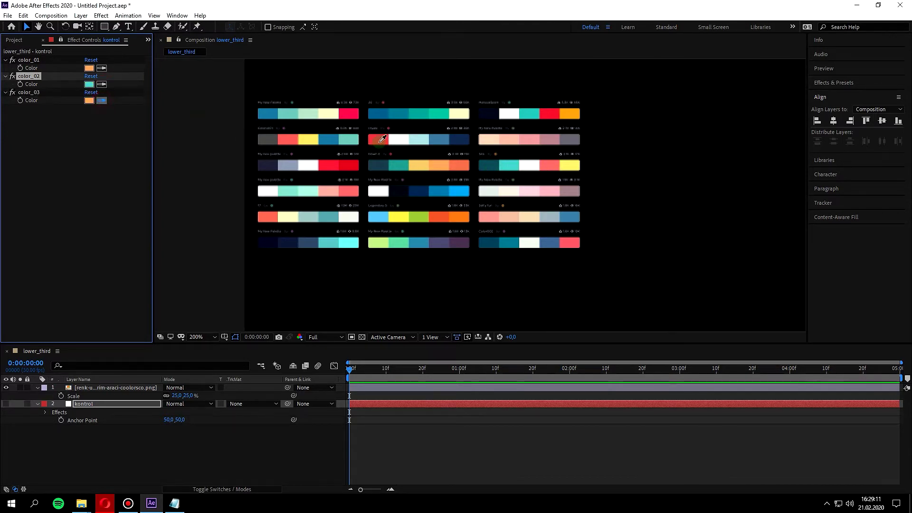
left_click(275, 138)
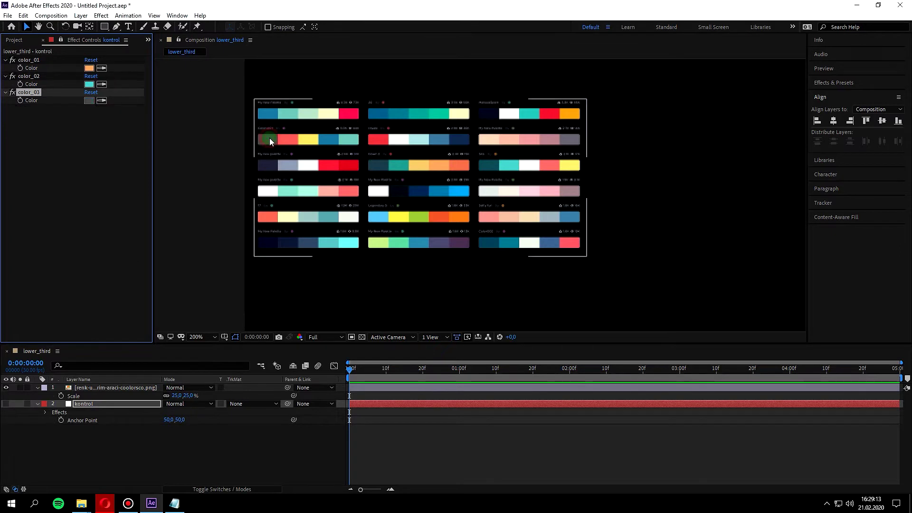
left_click(103, 101)
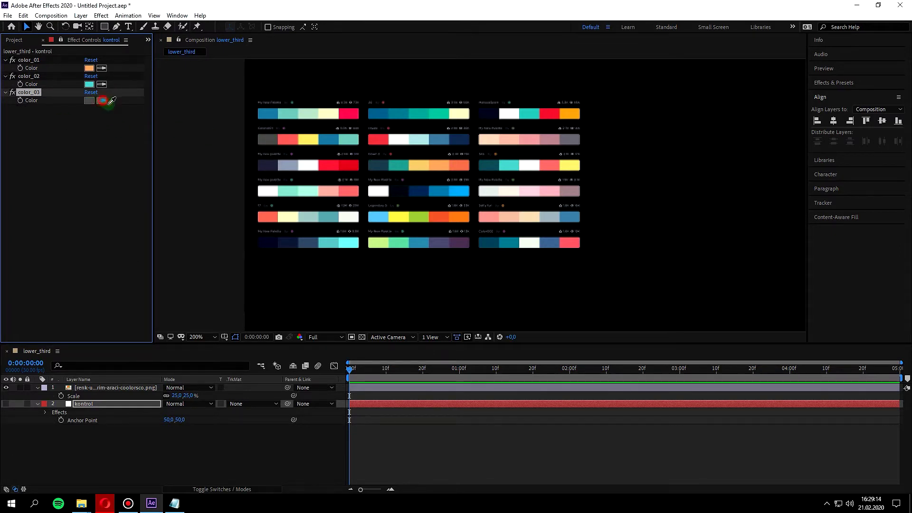
left_click(308, 165)
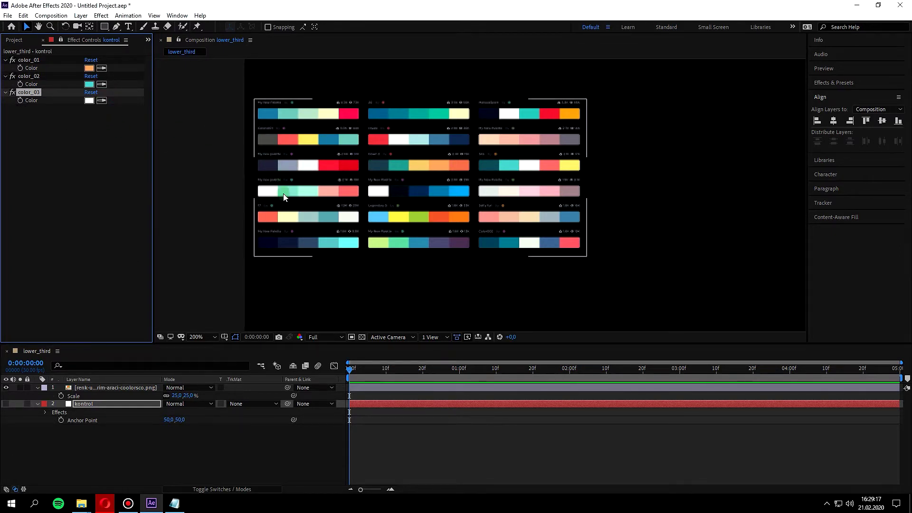
left_click(94, 389)
Delete the palette image layer and fit the composition to the viewer
key("Delete")
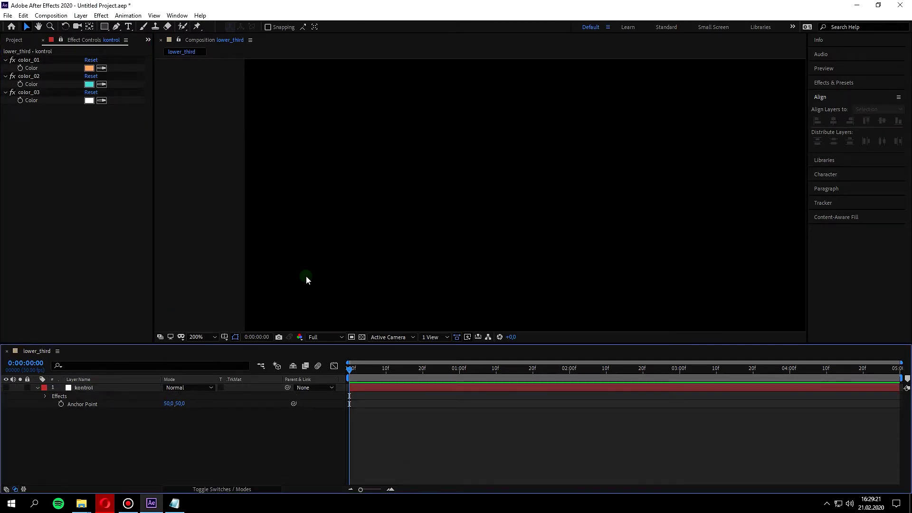
key("comma")
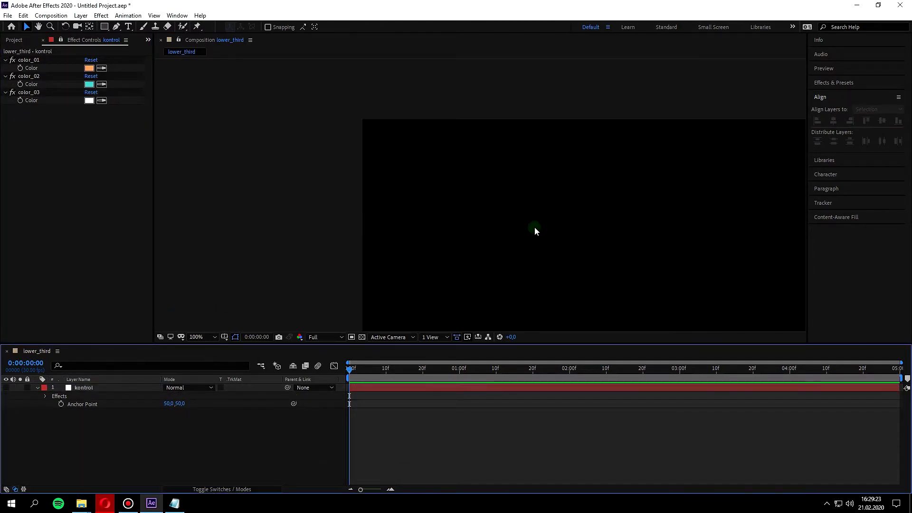
key("comma")
key("comma")
left_click(207, 337)
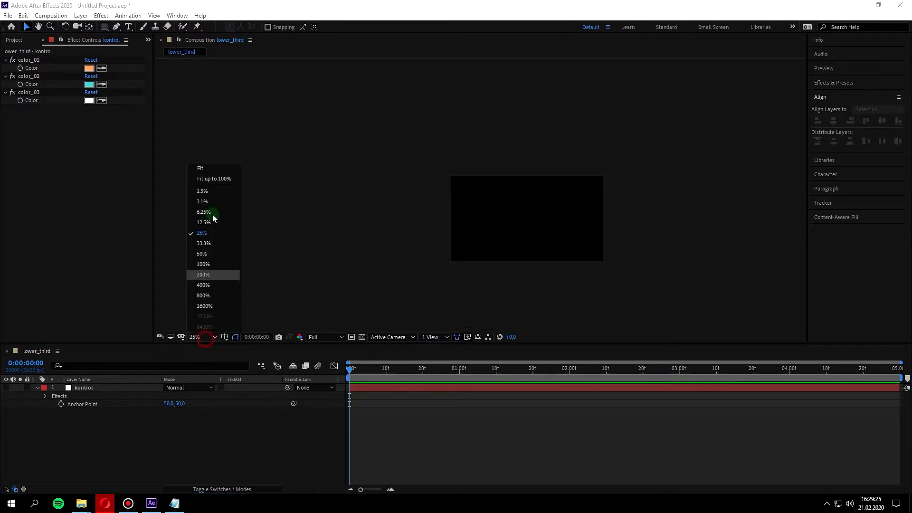
left_click(205, 164)
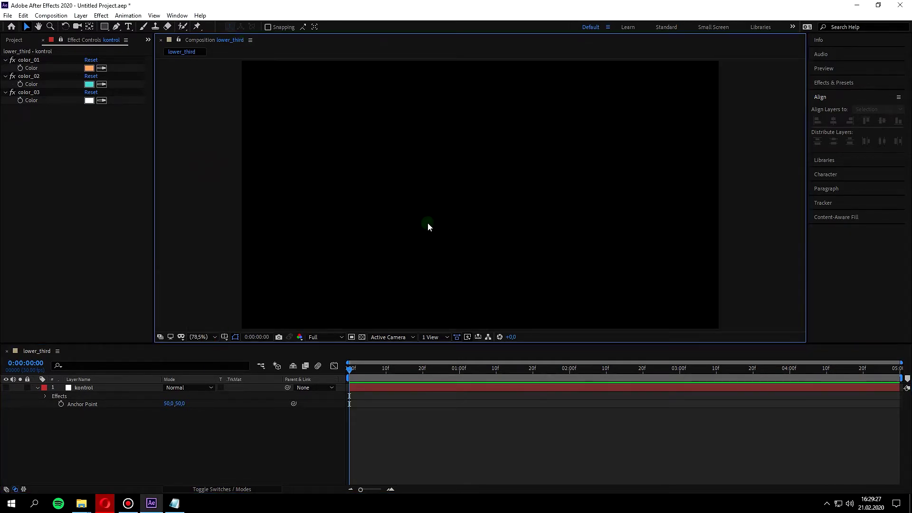
Draw a rectangle on a new shape layer and set its fill to None
key("q")
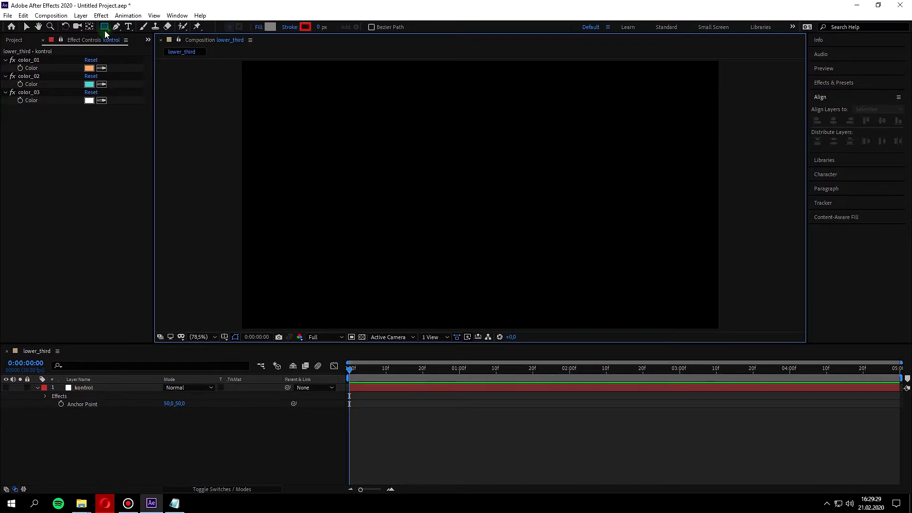
left_click(152, 437)
left_click_drag(384, 190, 601, 249)
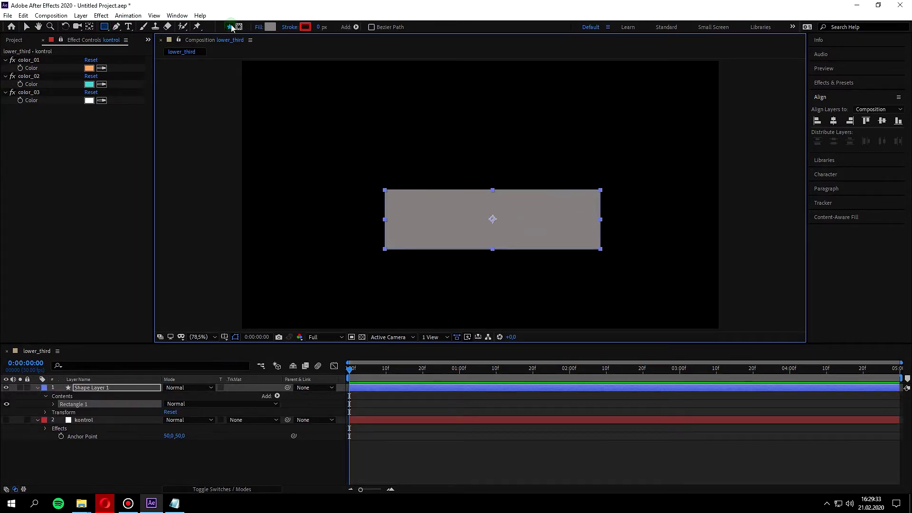
left_click(264, 28)
left_click(408, 225)
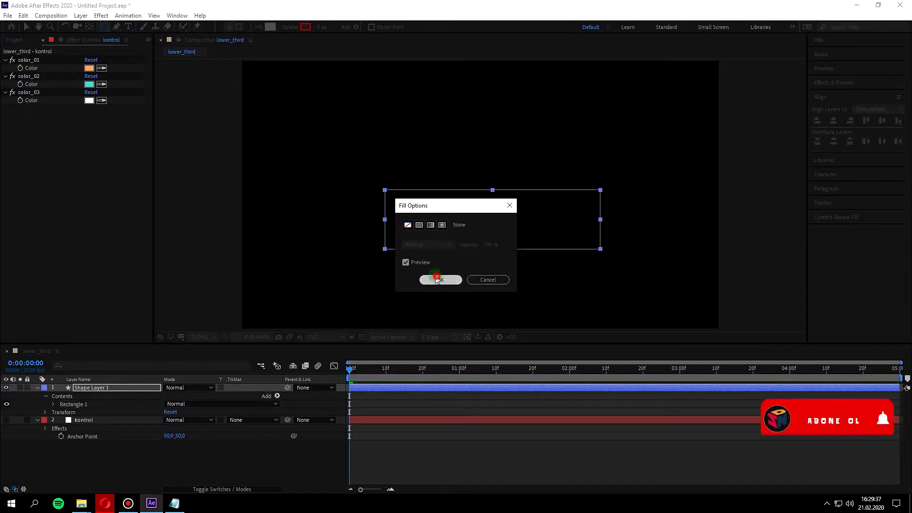
left_click(440, 280)
Add a second fill, Fill 2, to the rectangle group so it shows red
left_click(356, 27)
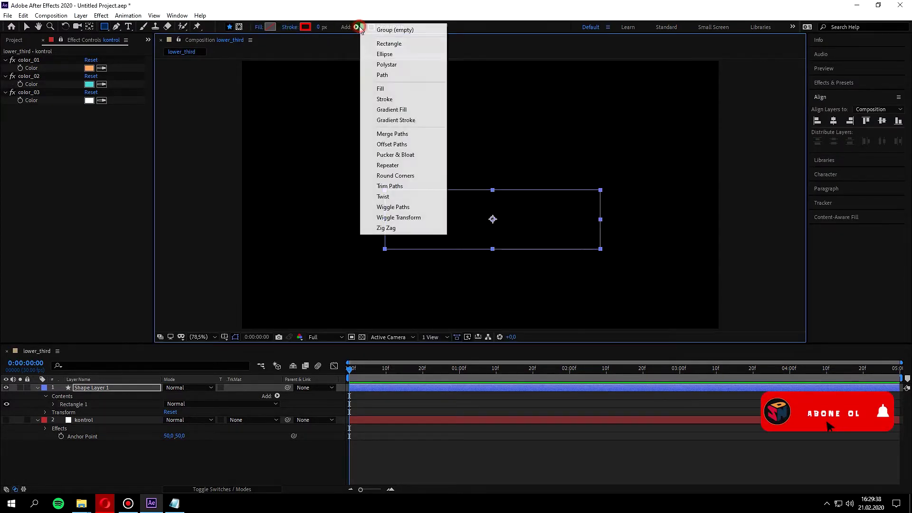
left_click(385, 89)
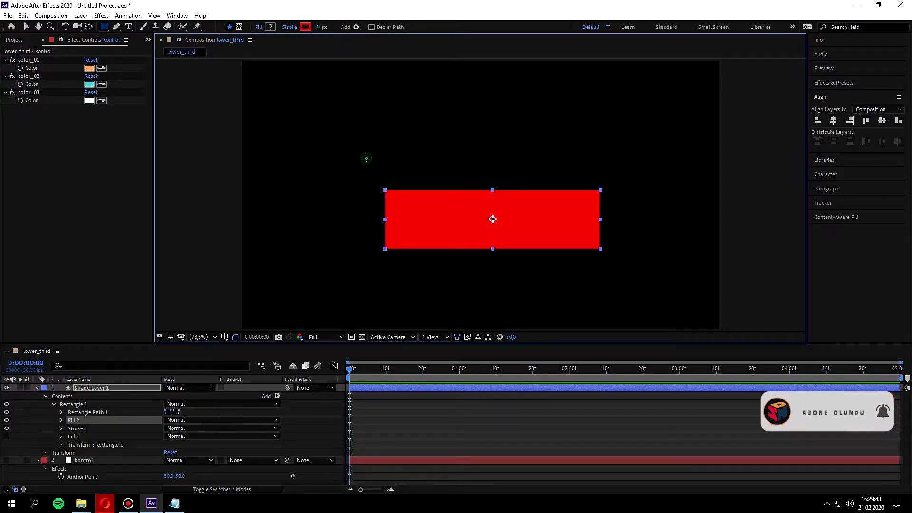
left_click(85, 461)
left_click(88, 387)
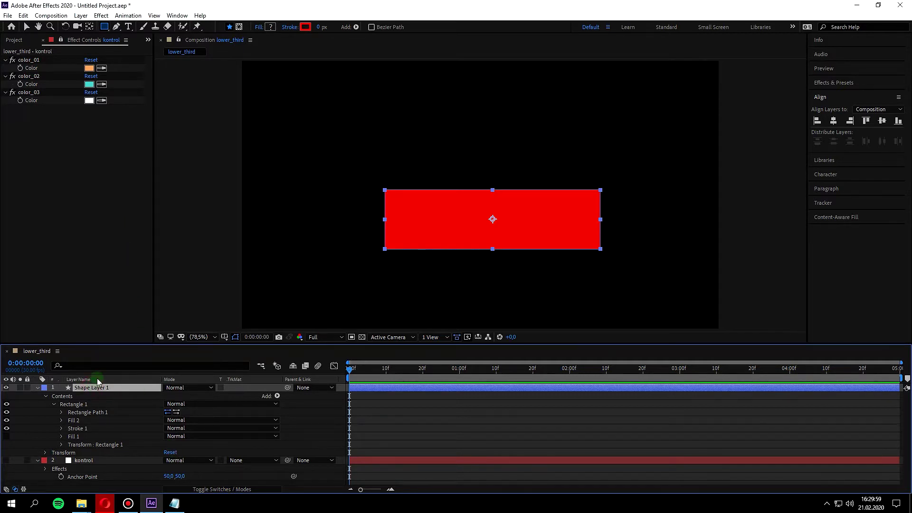
Rename the shape layer bg, pre-compose it as bg, and open the bg precomp
type("bg")
key("Return")
key("ctrl+shift+c")
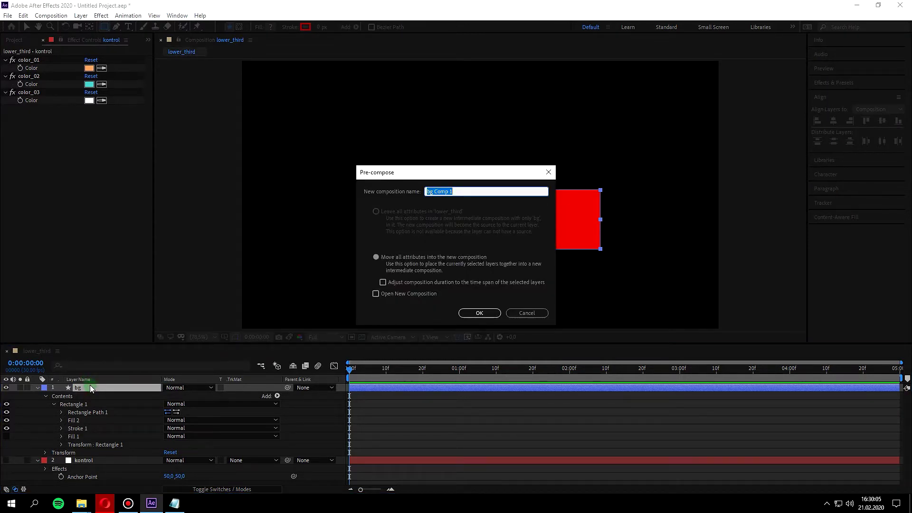
type("bg")
key("Return")
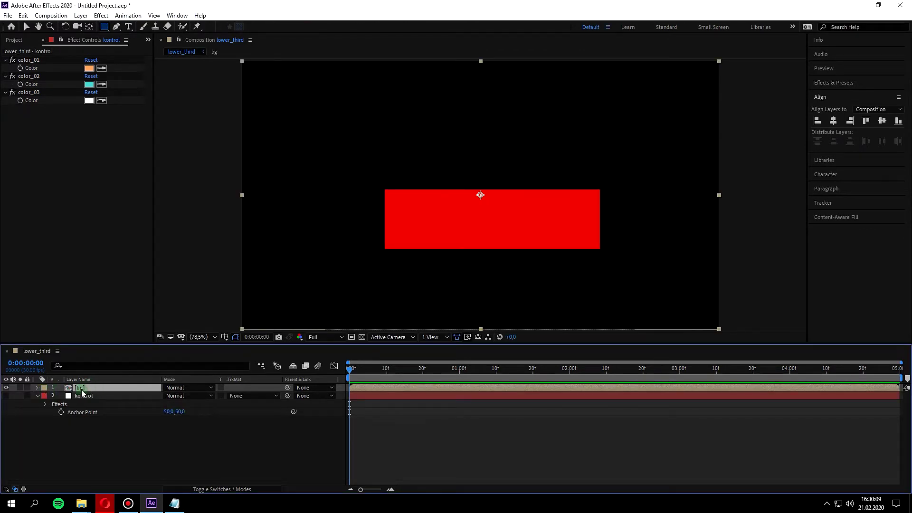
double_click(79, 388)
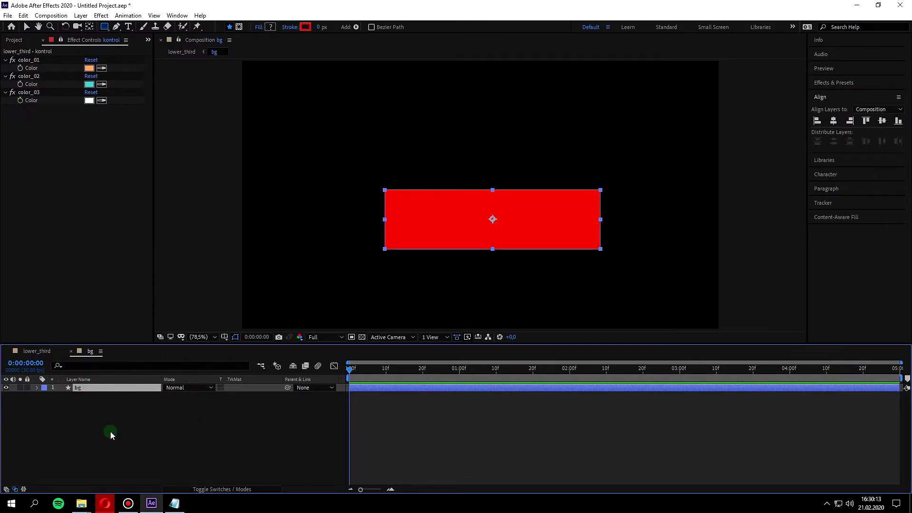
left_click(38, 388)
Link the rectangle's Fill 2 Color to kontrol's color_01 with a pick-whipped expression
left_click(45, 396)
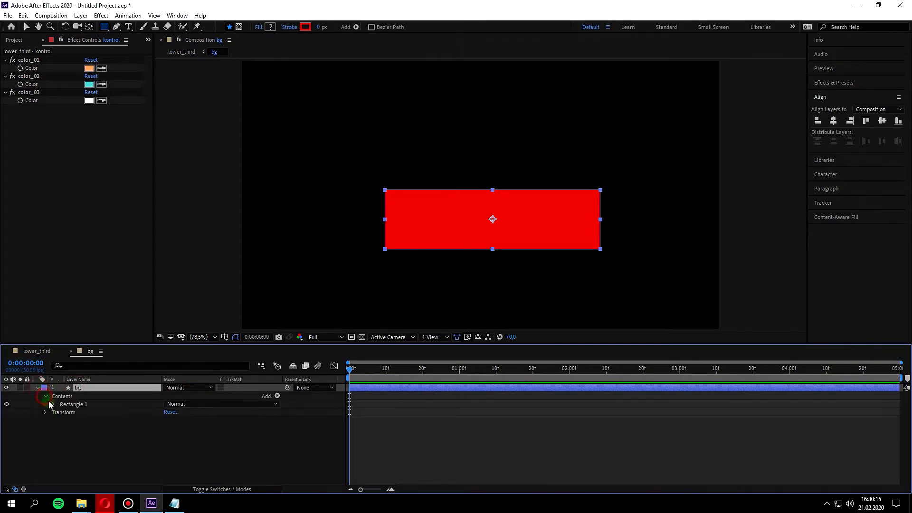
left_click(53, 404)
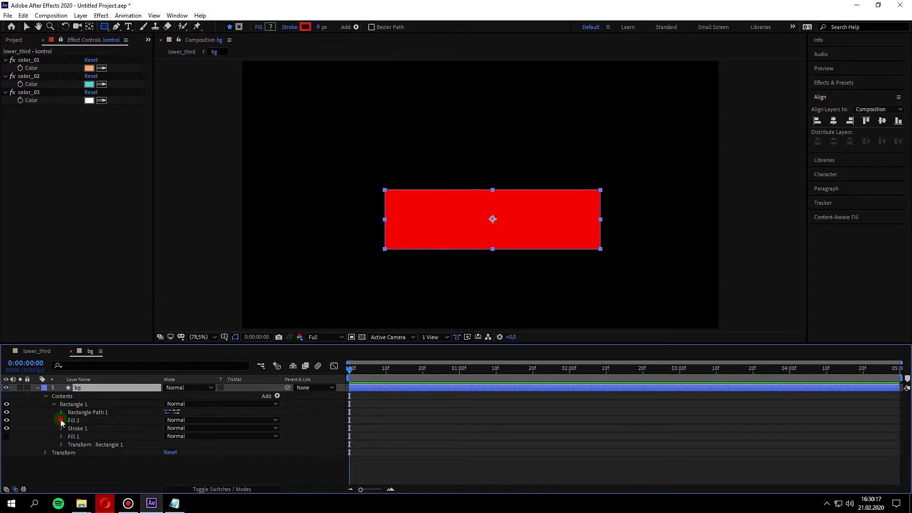
left_click(62, 420)
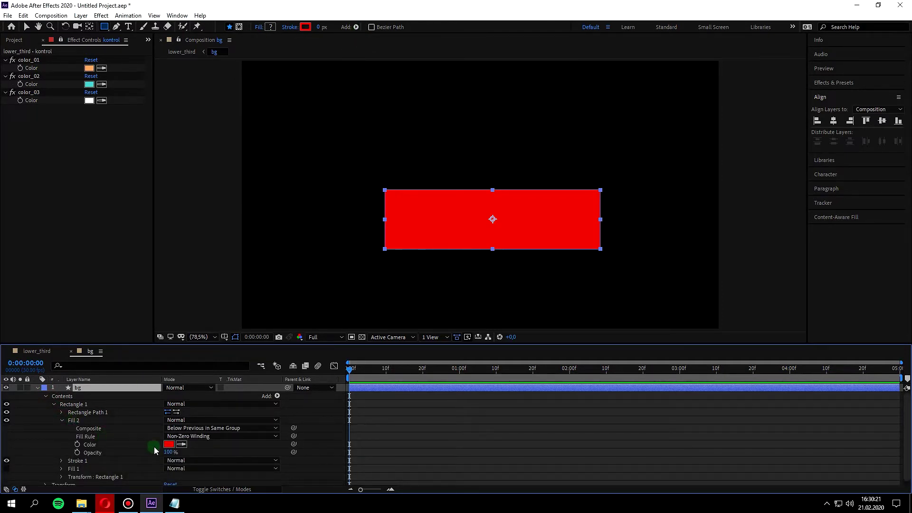
left_click(77, 444, "alt")
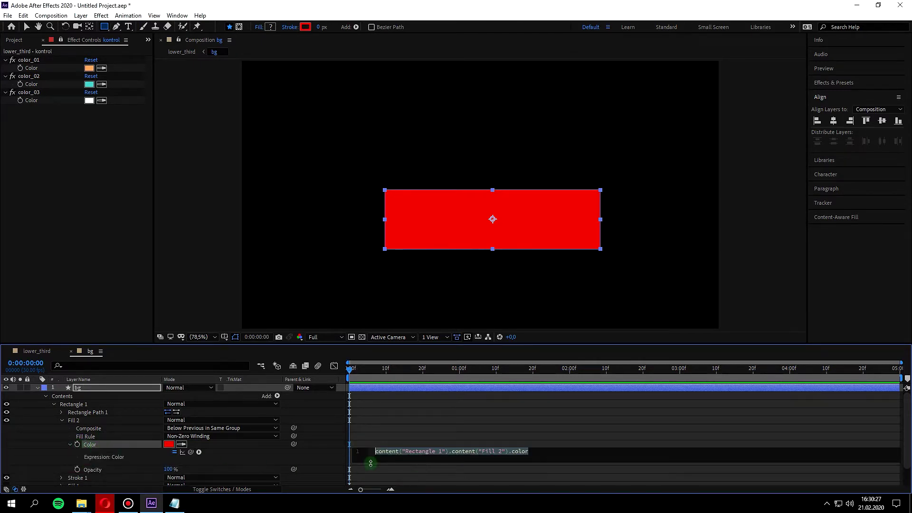
left_click(506, 462)
left_click(182, 453)
mouse_move(192, 453)
left_mouse_down()
mouse_move(174, 442)
mouse_move(238, 359)
left_mouse_up()
left_click_drag(238, 360, 44, 68)
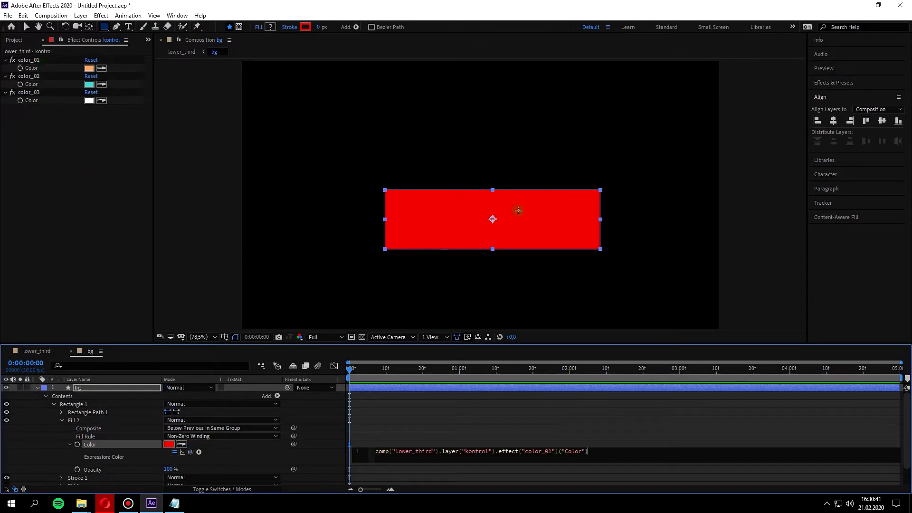
left_click(186, 235)
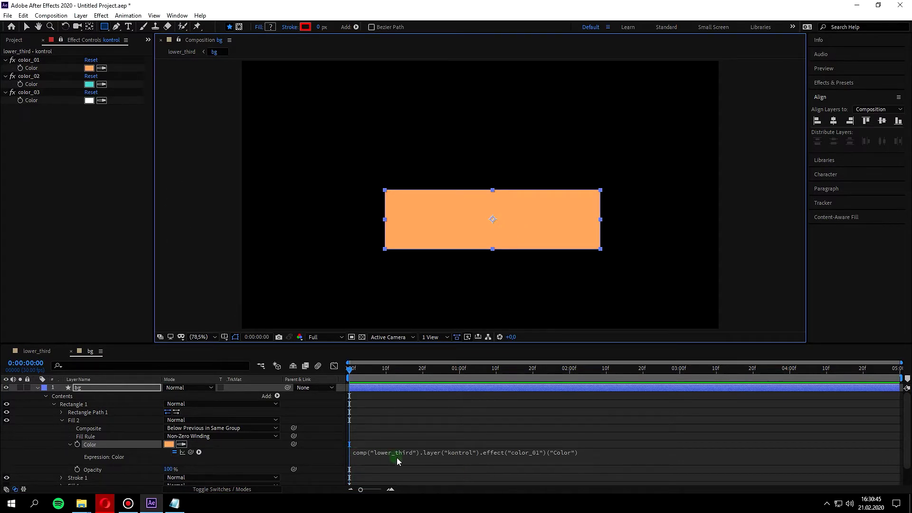
left_click(47, 122)
left_click(205, 317)
Delete the stray rectangle accidentally drawn on the comp's left side and return to selecting
left_click_drag(198, 111, 247, 200)
left_click(224, 342)
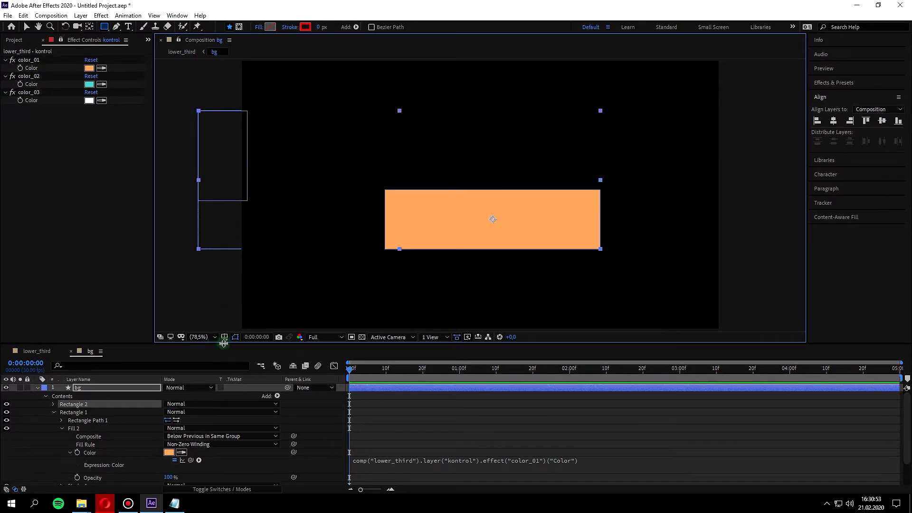
left_click(69, 412)
key("Delete")
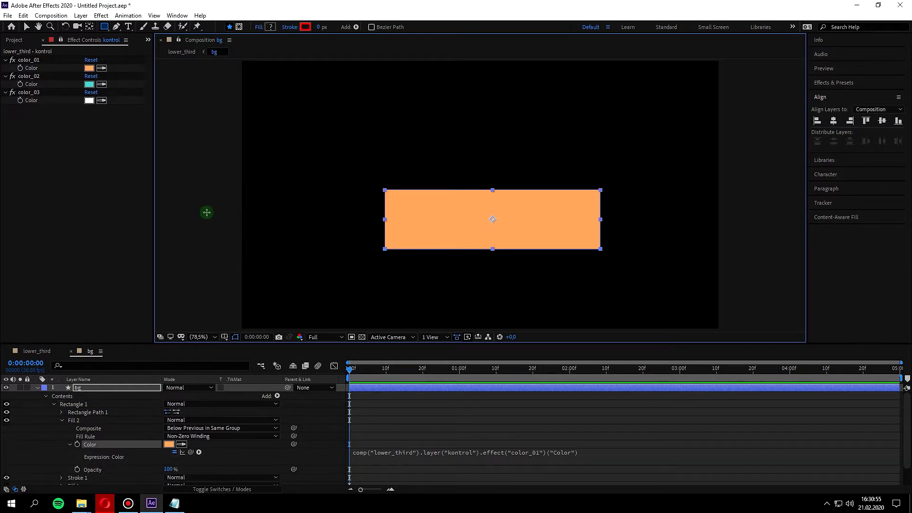
key("v")
left_click(196, 191)
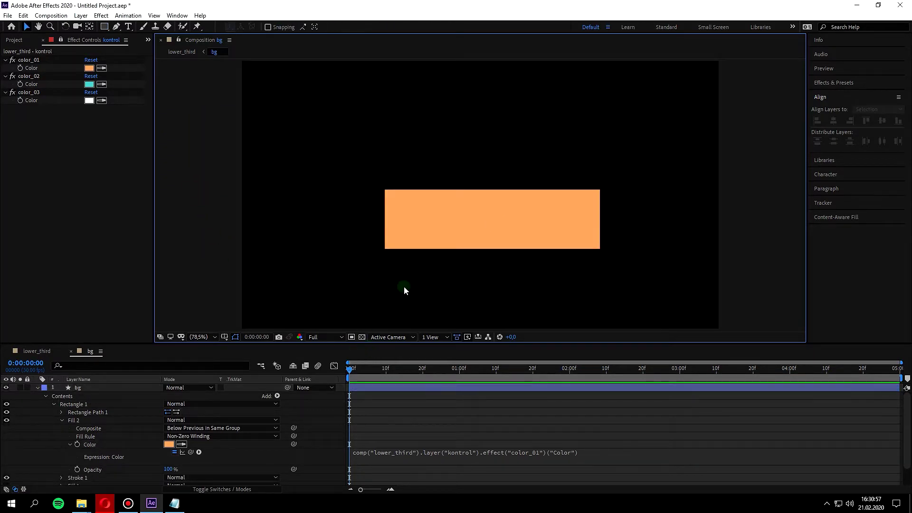
Reveal Rectangle Path 1's Size, Position and Roundness on the orange rectangle layer
left_click(47, 403)
left_click(48, 402)
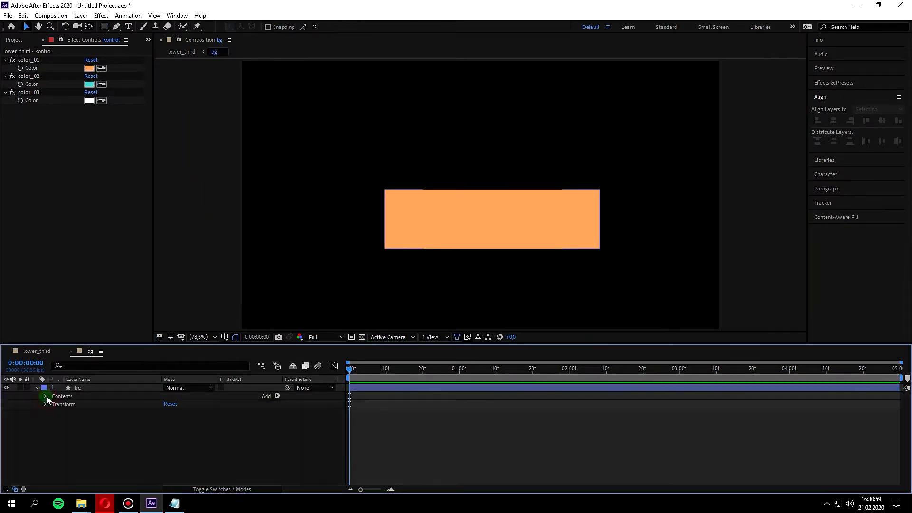
left_click(45, 397)
left_click(62, 404)
left_click(61, 405)
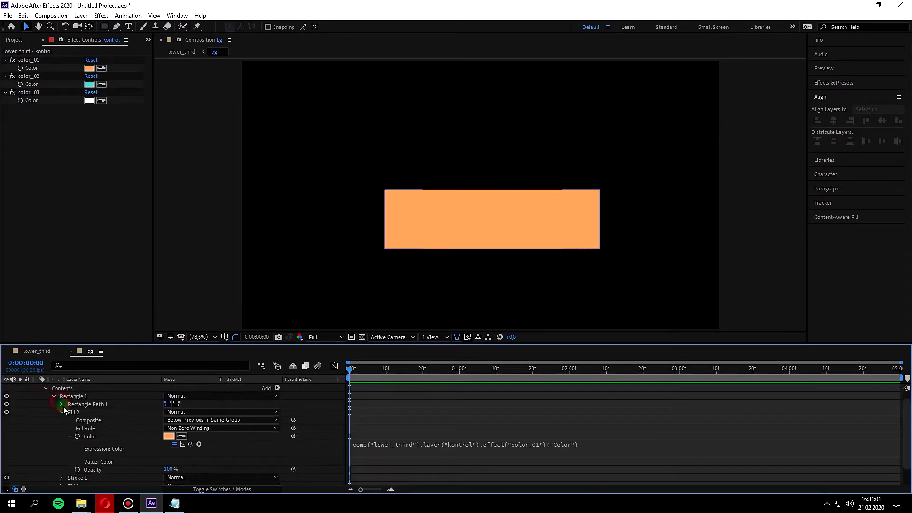
left_click(62, 413)
left_click(74, 404)
left_click(62, 412)
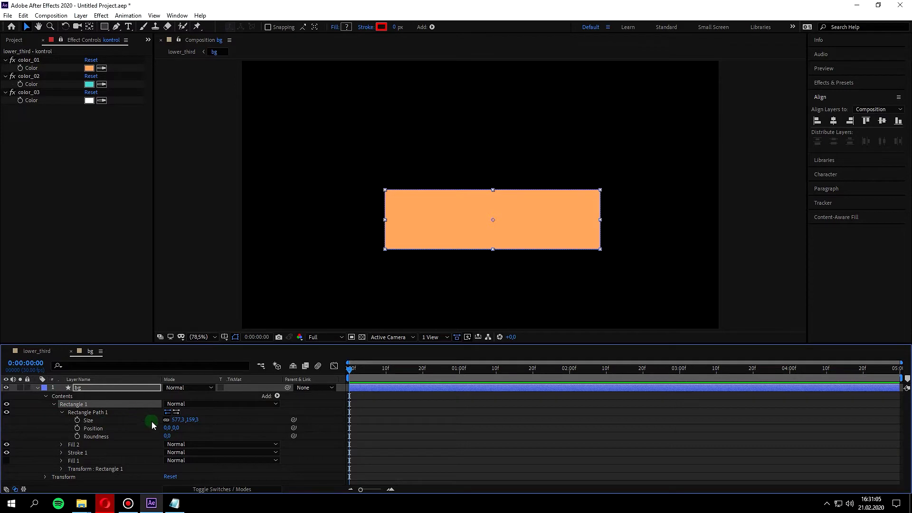
Unlink the Size proportions and set the rectangle to 750 × 150
left_click(166, 421)
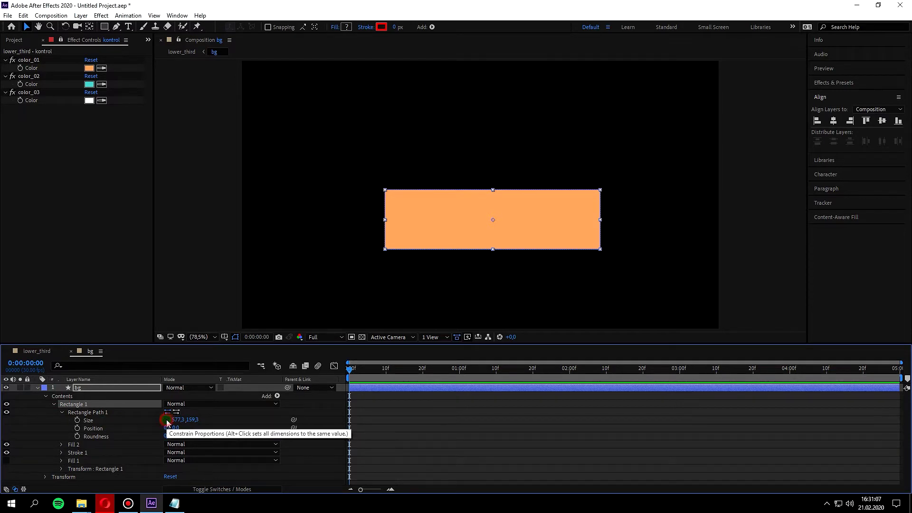
left_click(178, 421)
left_click_drag(178, 421, 206, 418)
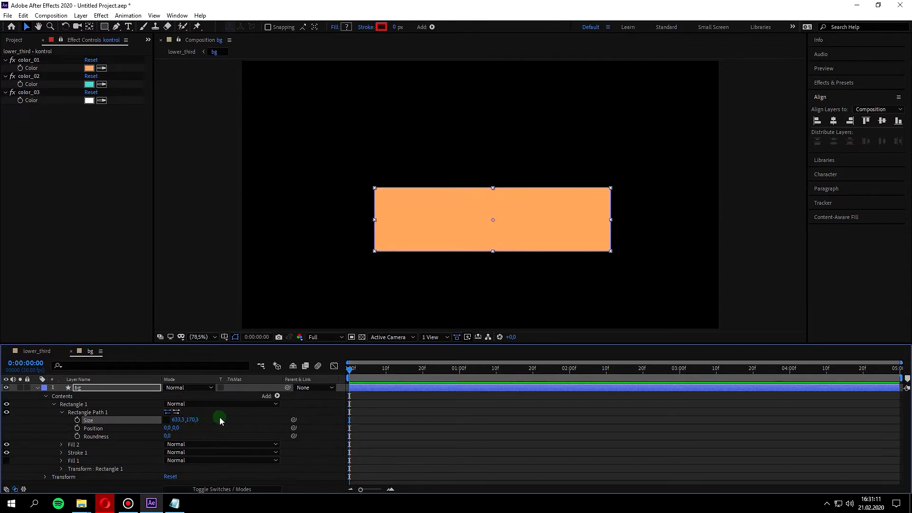
left_click(192, 419)
type("750")
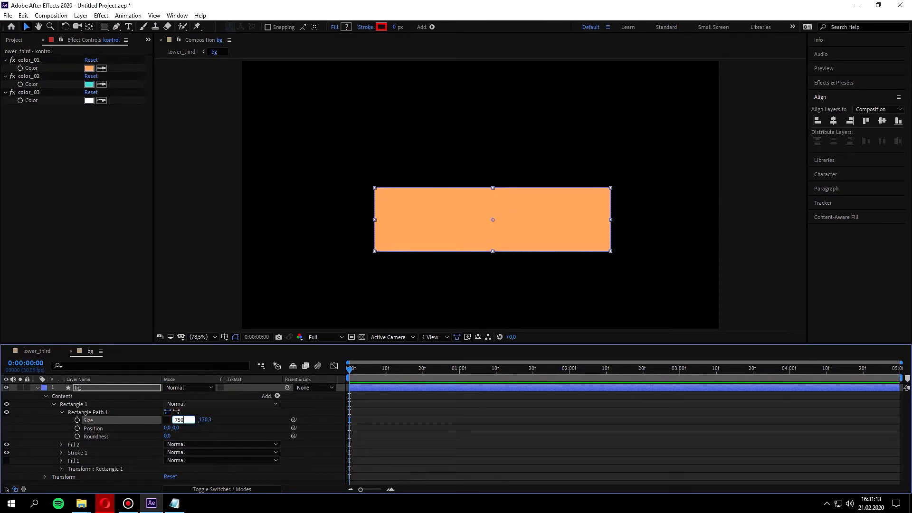
key("Return")
left_click(192, 420)
type("150")
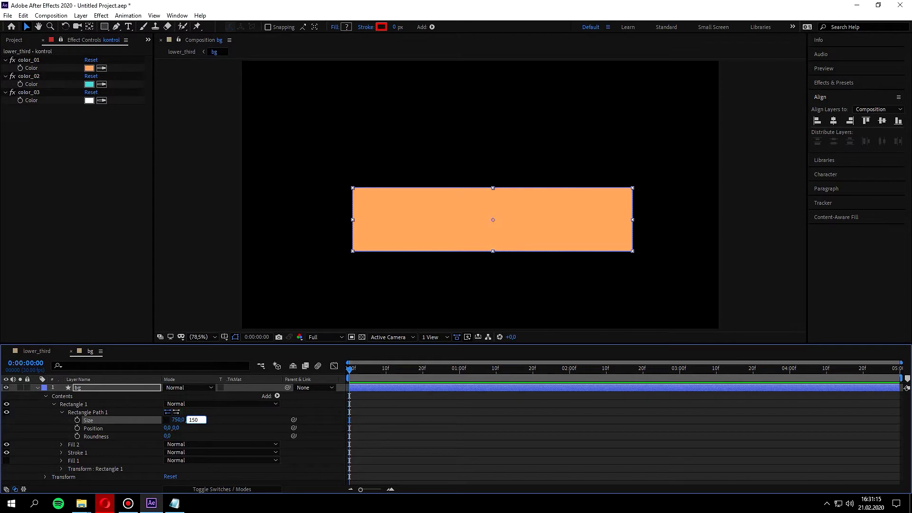
key("Return")
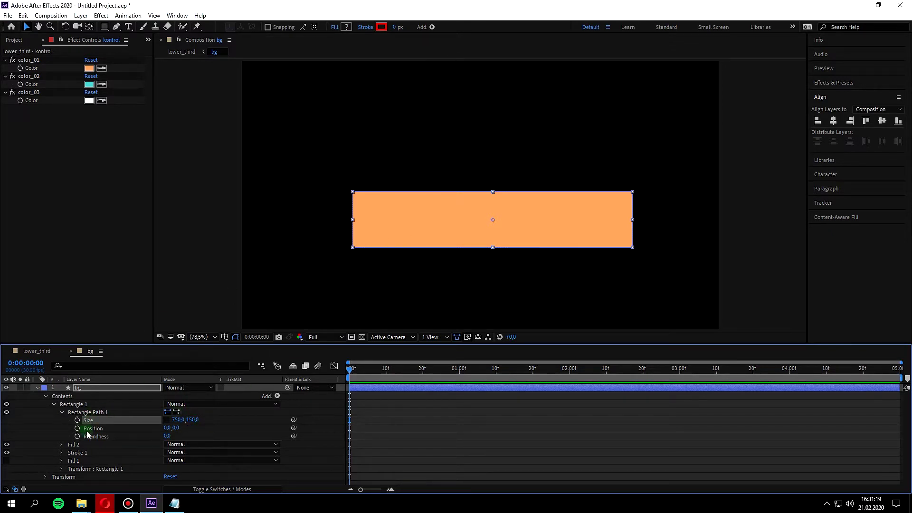
Set the rectangle's Roundness to 75 and deselect the layer to preview the pill
left_click_drag(167, 437, 207, 438)
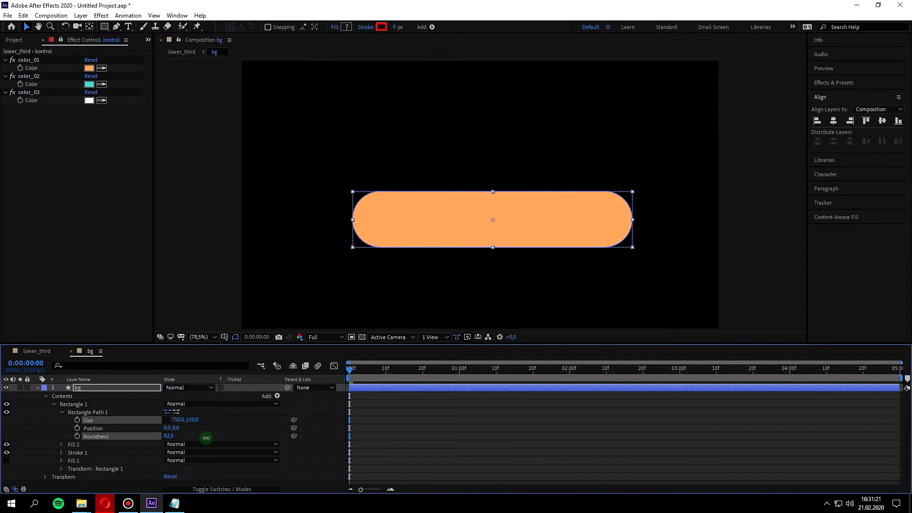
left_click_drag(203, 437, 202, 439)
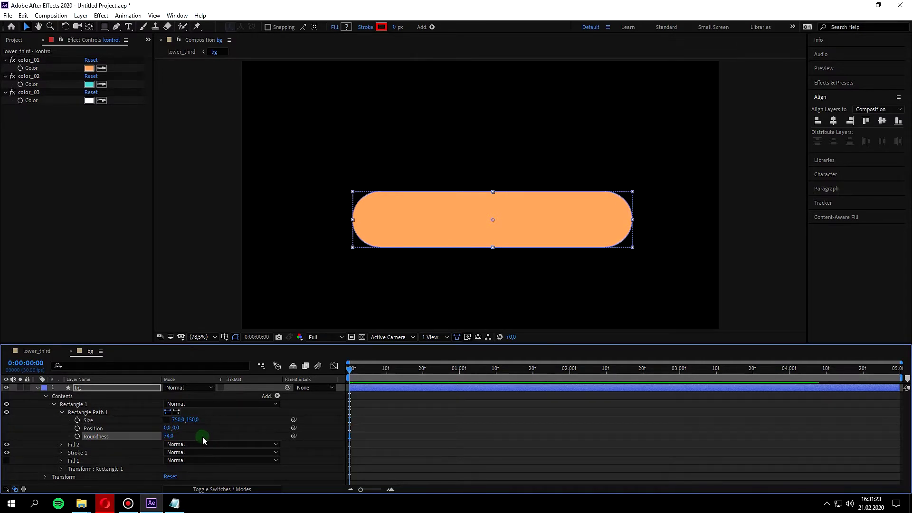
left_click(170, 436)
type("75")
key("Return")
left_click(223, 263)
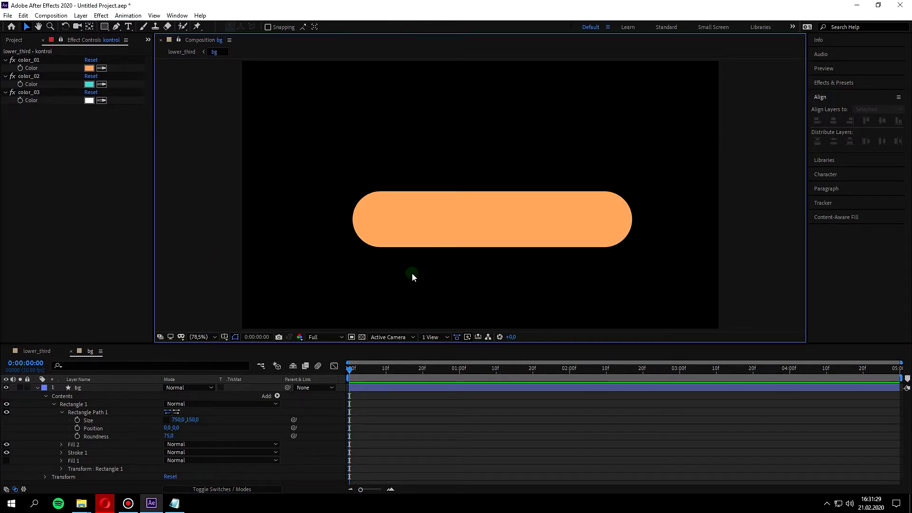
left_click(76, 388)
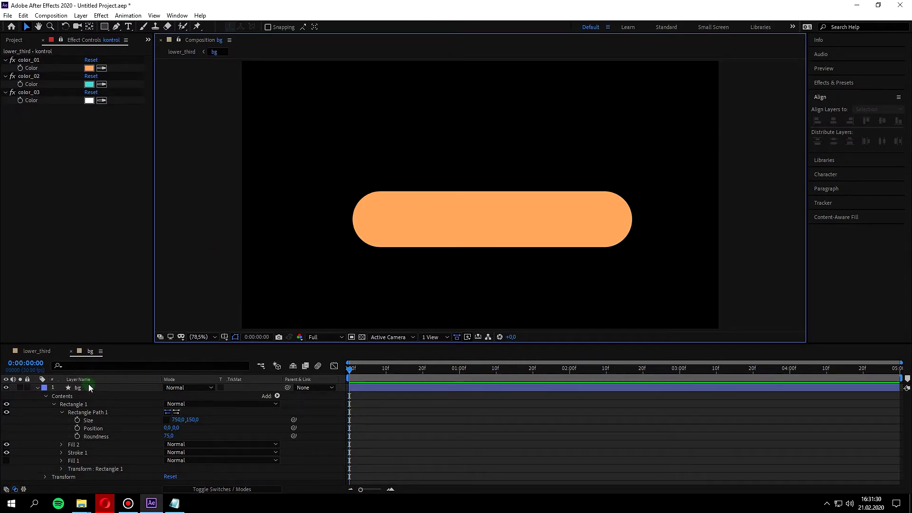
left_click(37, 388)
left_click(191, 71)
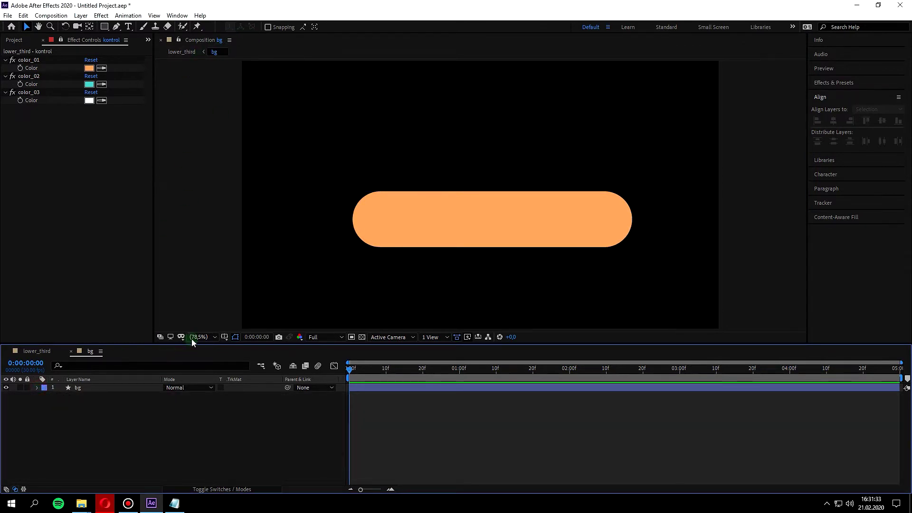
key("q")
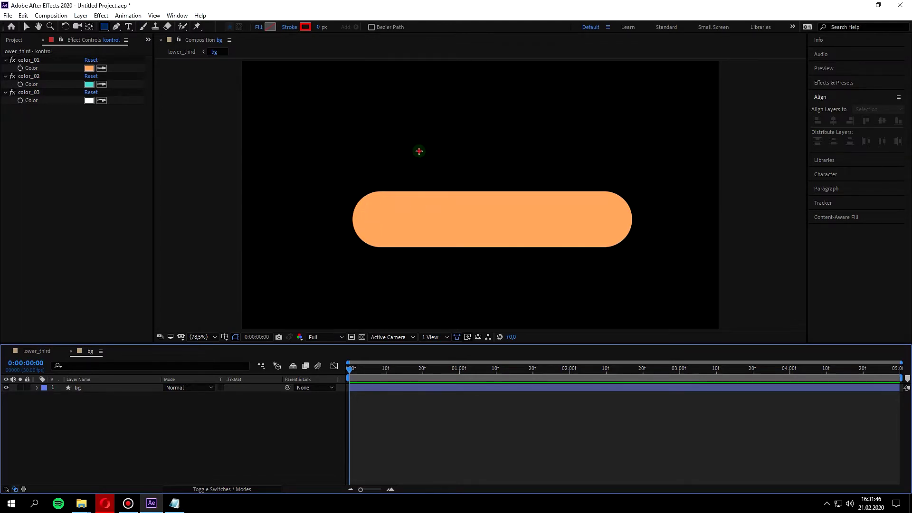
Draw a new rectangle over the pill and rename its layer shape_01
mouse_move(419, 151)
left_mouse_down()
mouse_move(571, 214)
mouse_move(635, 222)
left_mouse_up()
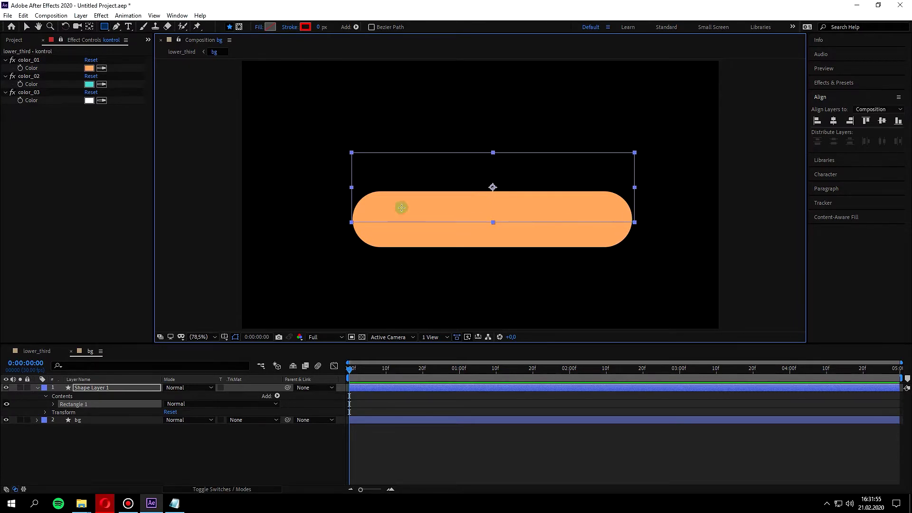
left_click(92, 388)
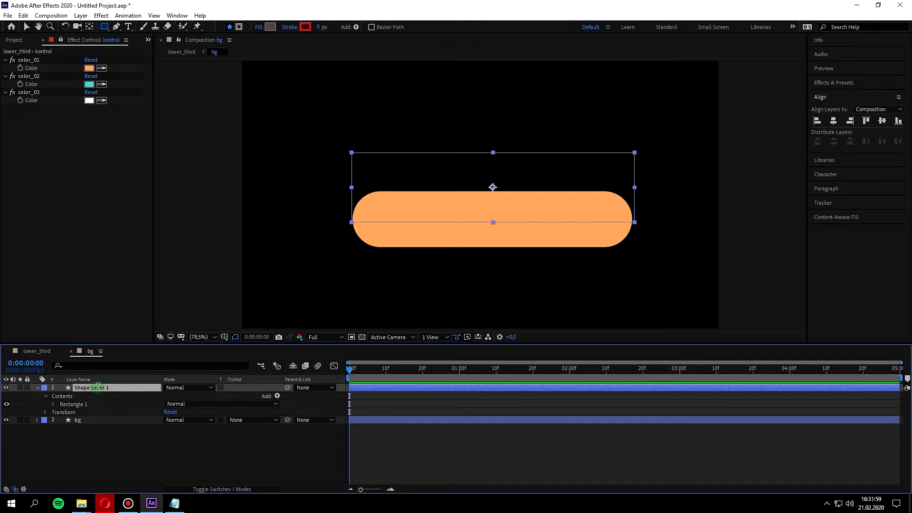
type("shape_01")
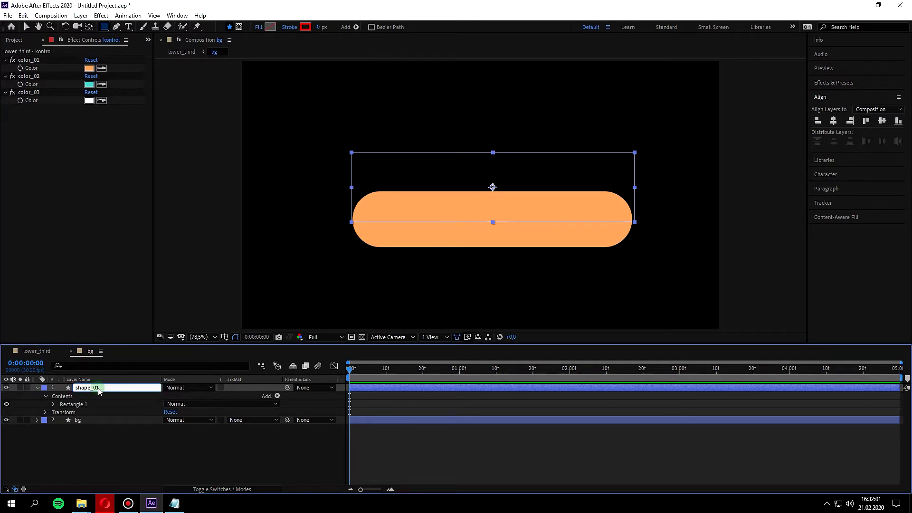
key("Return")
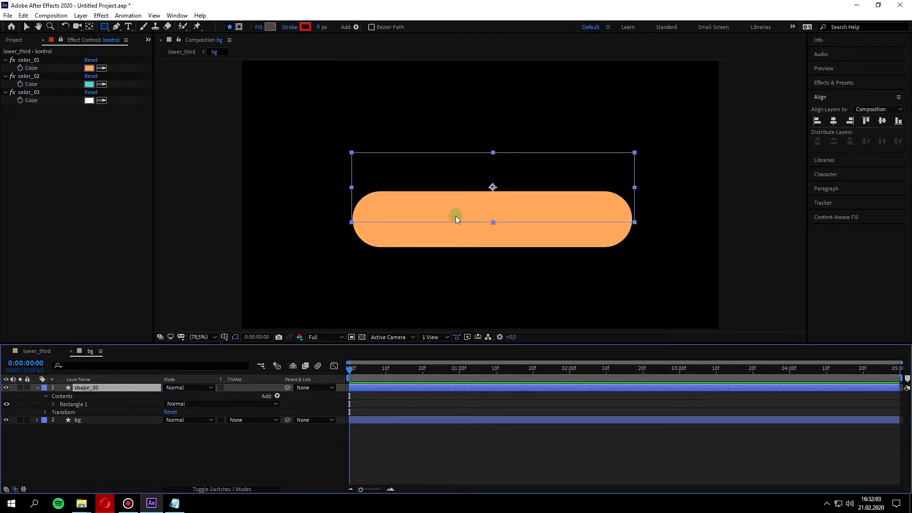
Add a red Fill to shape_01 from the toolbar's Add menu
key("v")
left_click(431, 27)
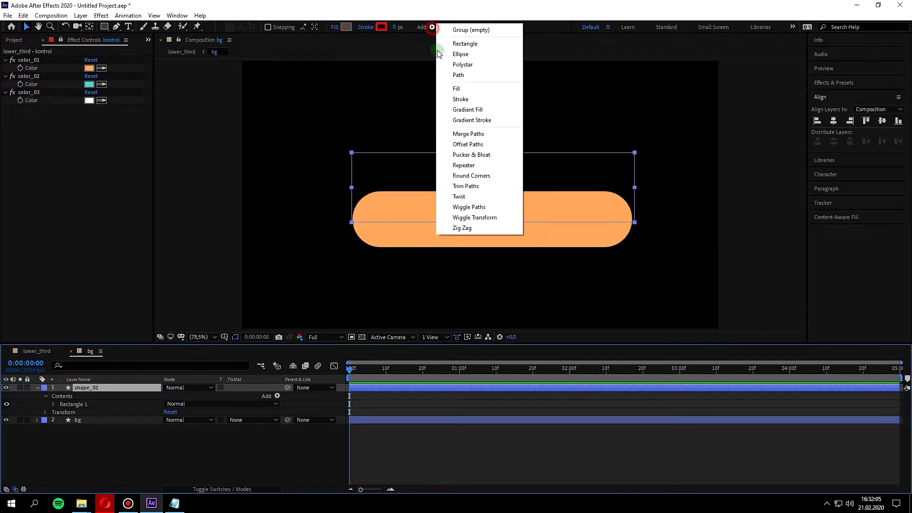
left_click(458, 89)
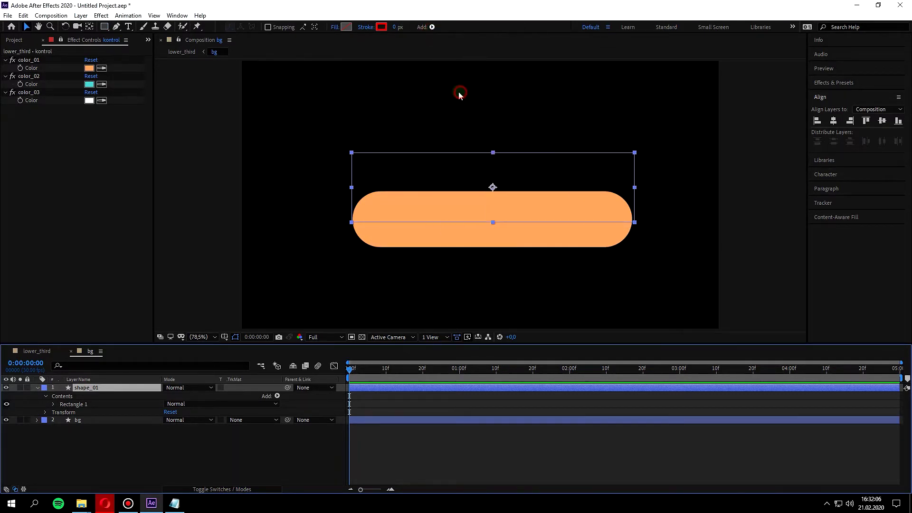
left_click(38, 388)
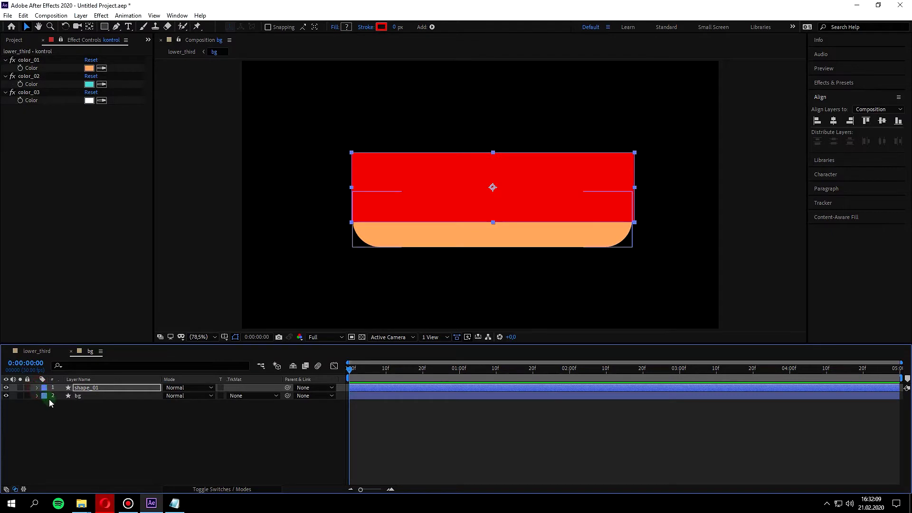
Expression-link shape_01's Fill 1 Color to kontrol's color_03, turning the rectangle white
left_click(38, 387)
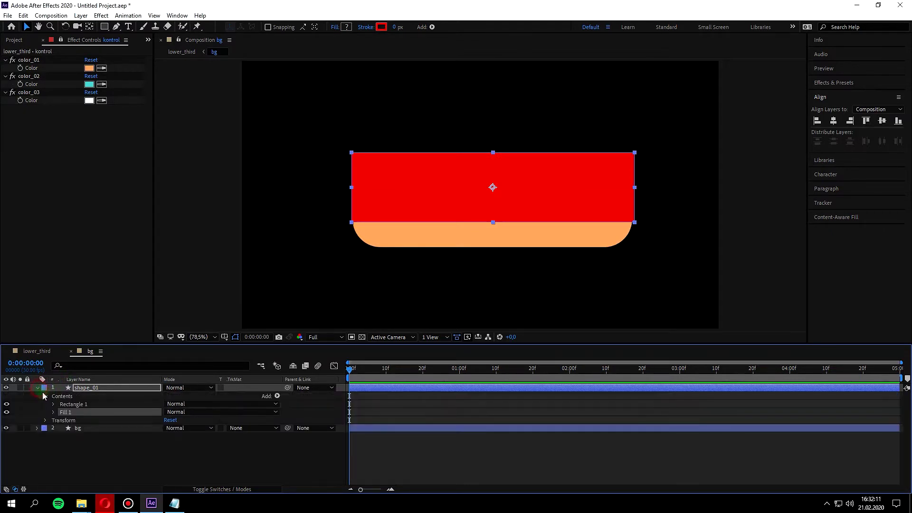
left_click(46, 397)
left_click(46, 397)
left_click(53, 412)
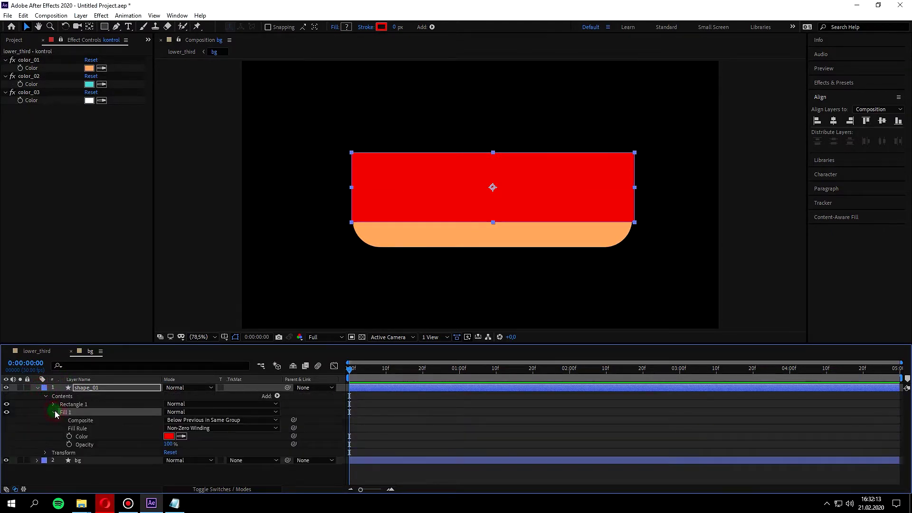
left_click(69, 437, "alt")
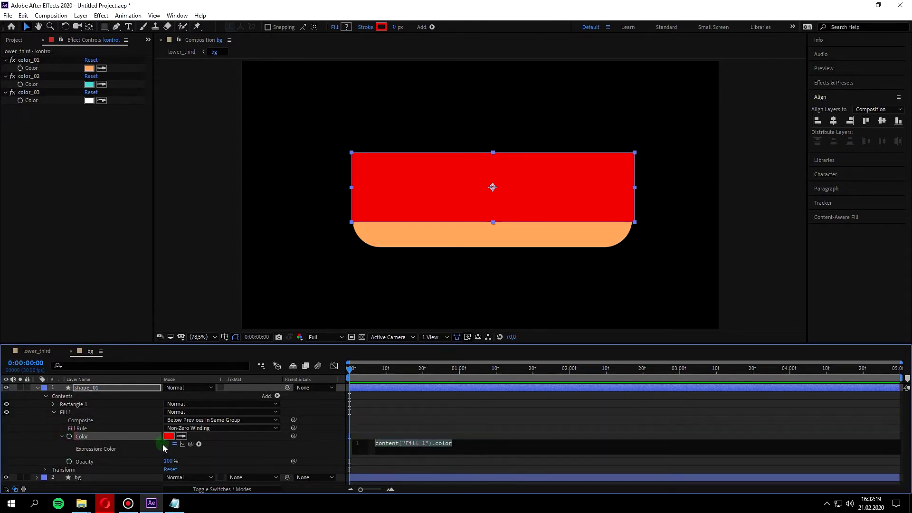
mouse_move(191, 443)
left_mouse_down()
mouse_move(104, 117)
mouse_move(41, 99)
left_mouse_up()
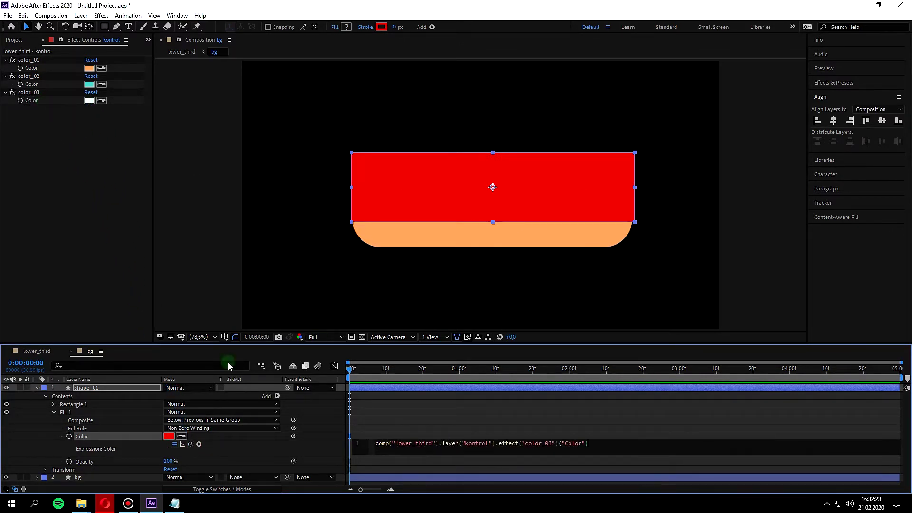
left_click(192, 279)
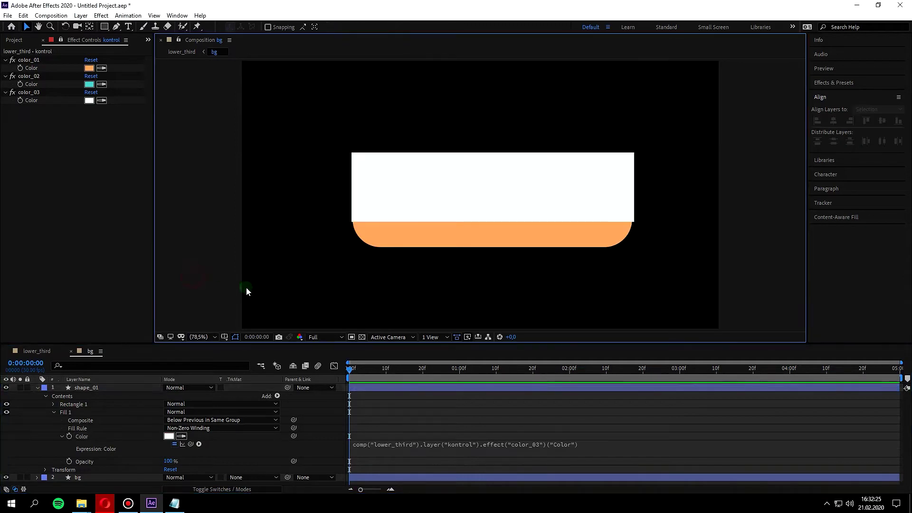
left_click(37, 388)
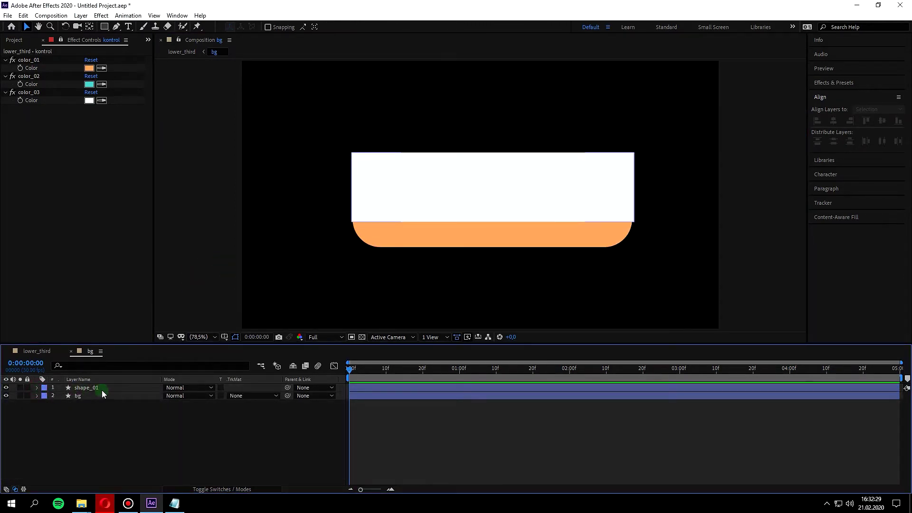
Duplicate the bg layer with Ctrl+D and move the bg 2 copy above shape_01
left_click(89, 406)
left_click(81, 400)
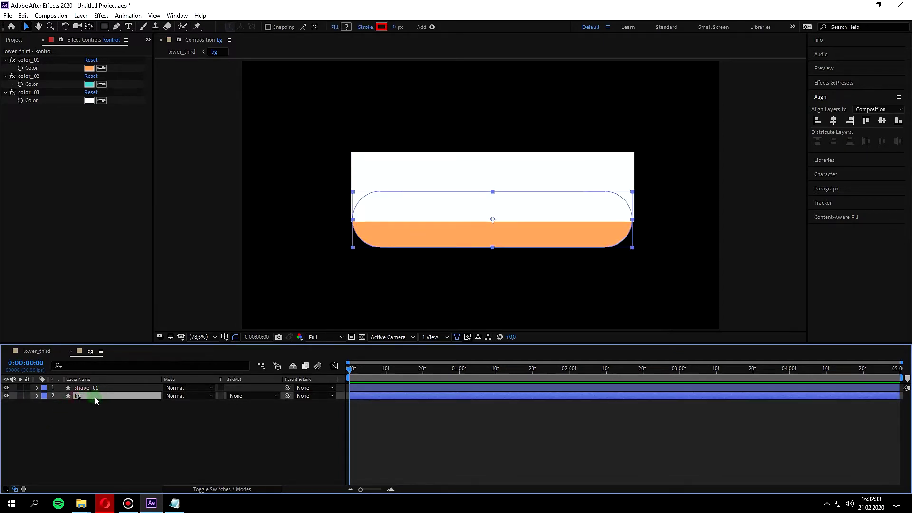
key("ctrl+d")
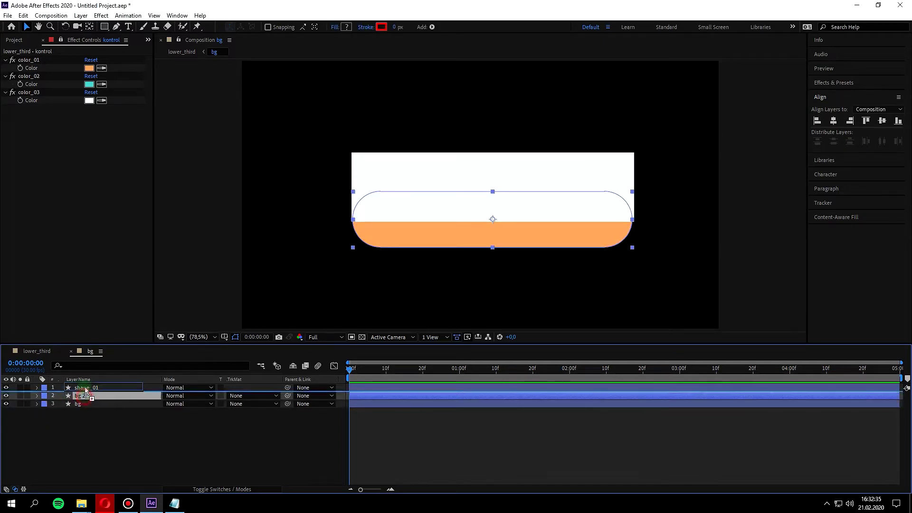
left_click_drag(85, 396, 93, 385)
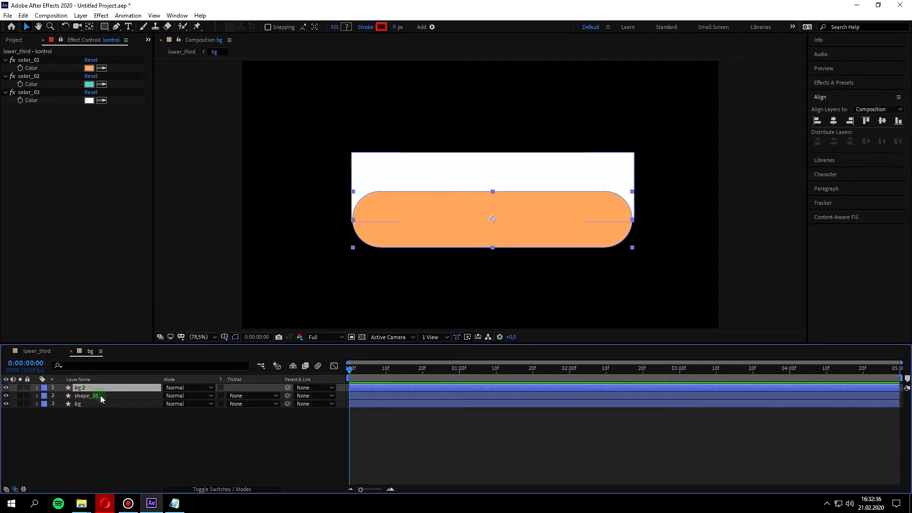
Set shape_01's track matte to Alpha Matte "bg 2" so it stays inside the pill
left_click(252, 396)
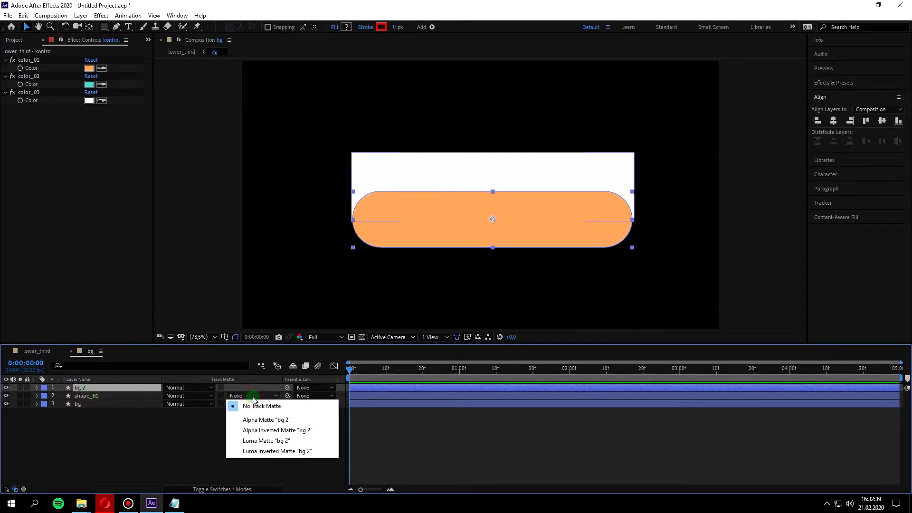
left_click(257, 420)
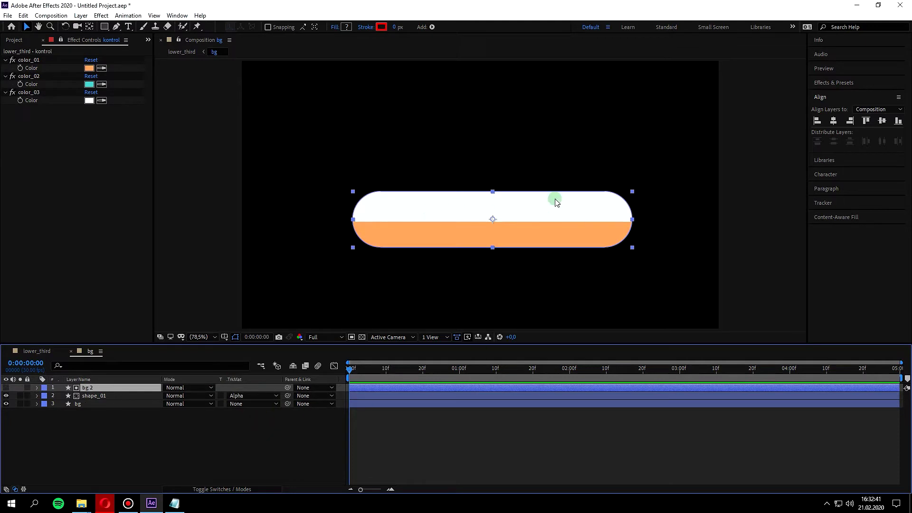
left_click(368, 218)
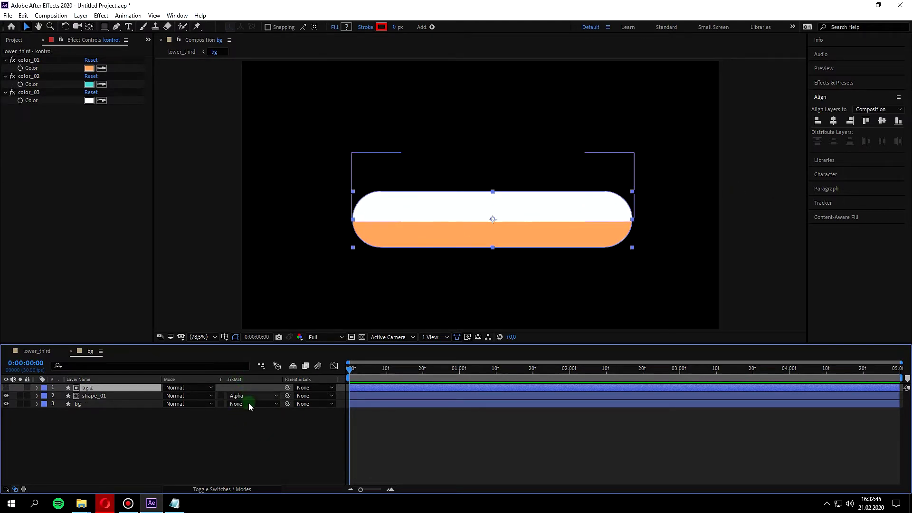
left_click(251, 421)
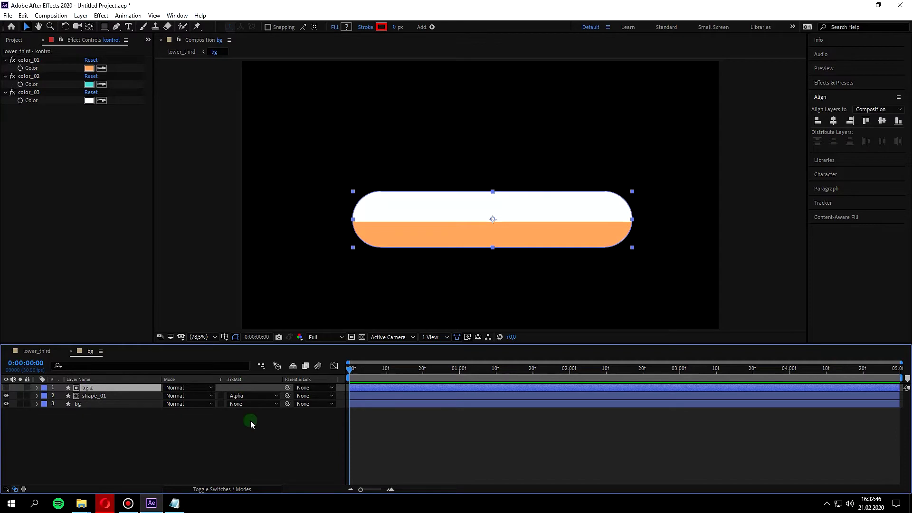
left_click(255, 393)
key("F4")
key("F4")
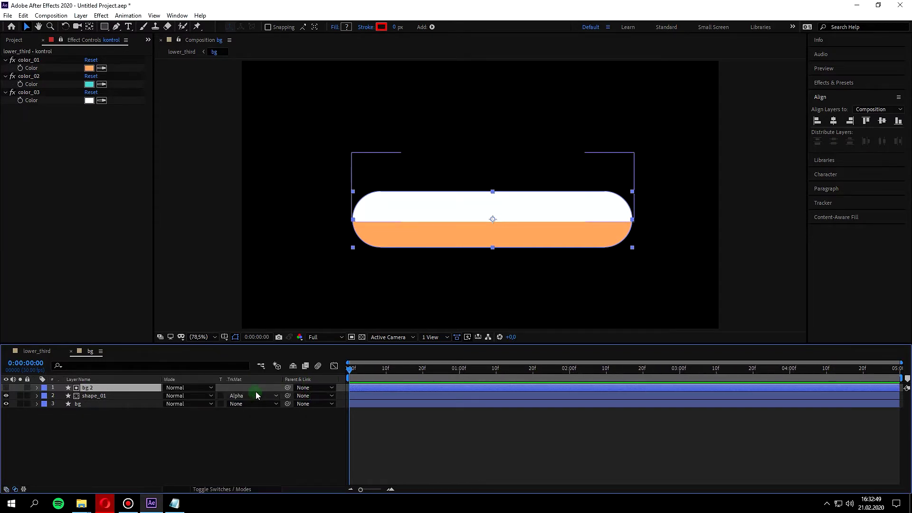
key("F4")
key("F4")
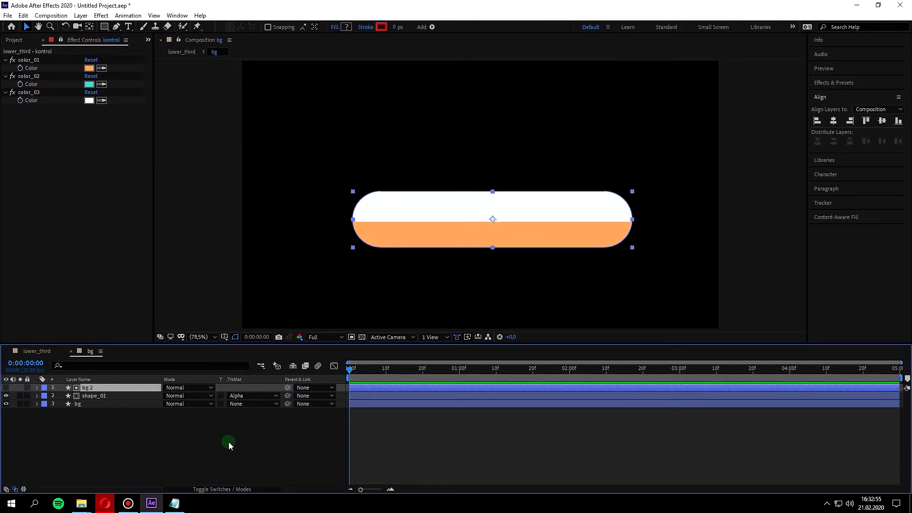
left_click(95, 416)
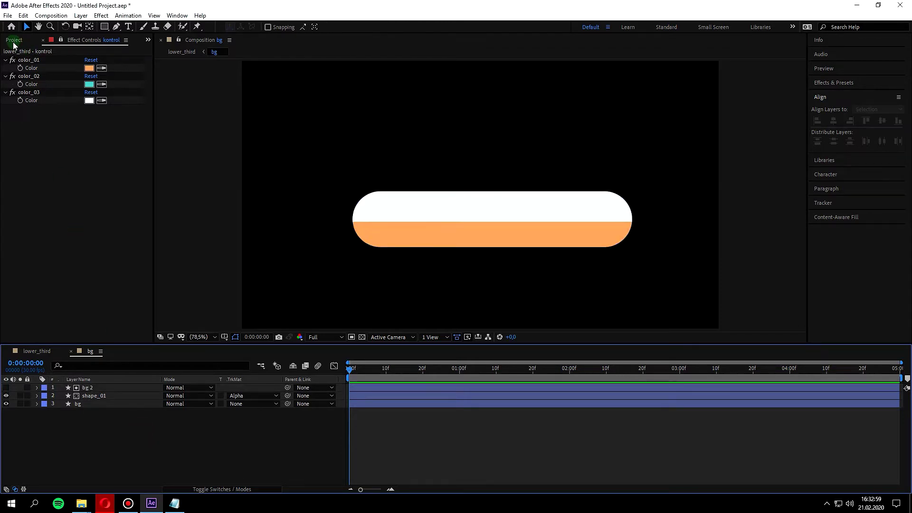
Open the lower_third composition from the Project panel
left_click(14, 41)
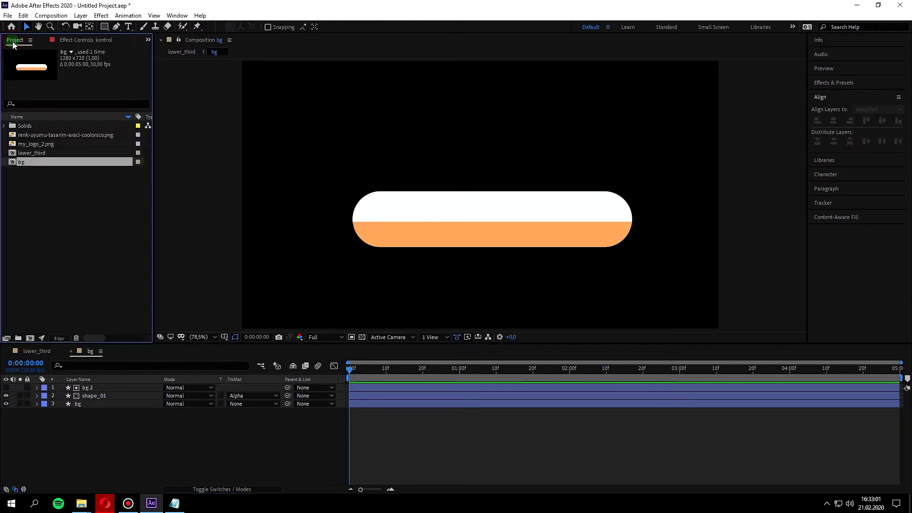
left_click(38, 352)
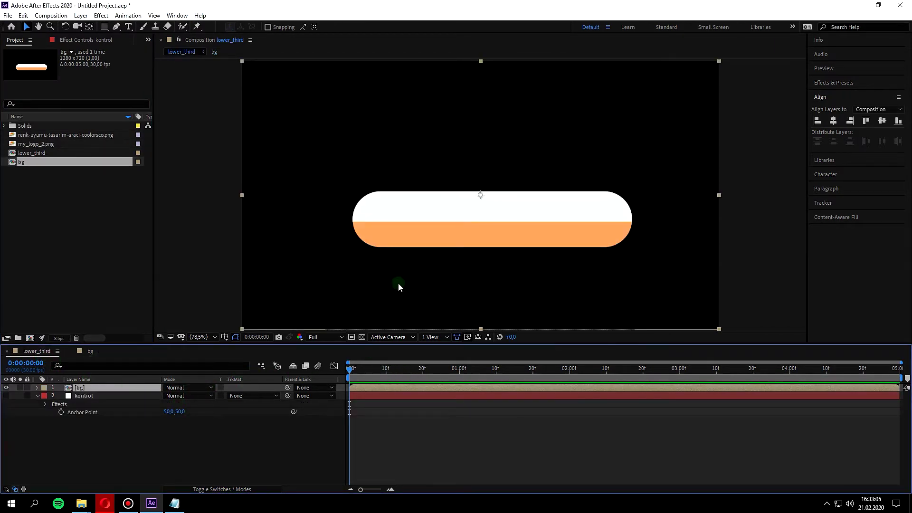
left_click(160, 449)
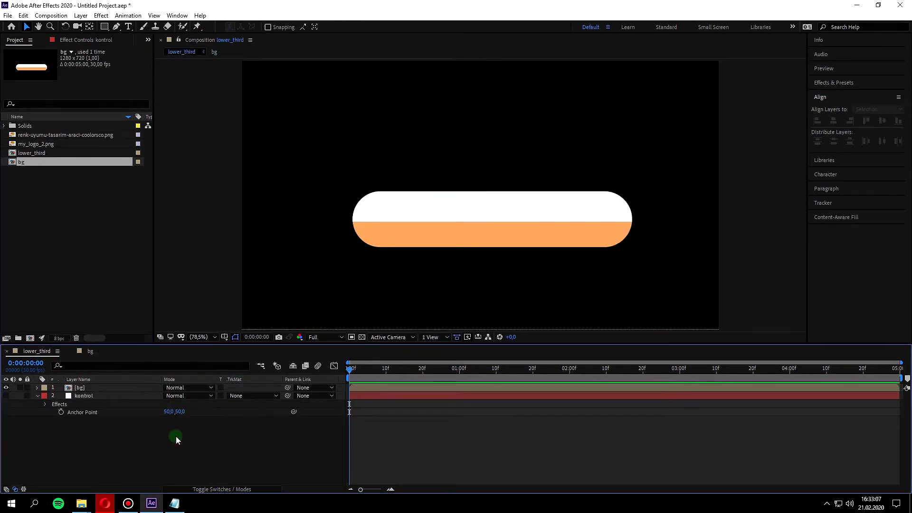
Type a 'STUDIO NICOMEDIA' text layer on the pill's white top half
key("ctrl+t")
left_click(436, 209)
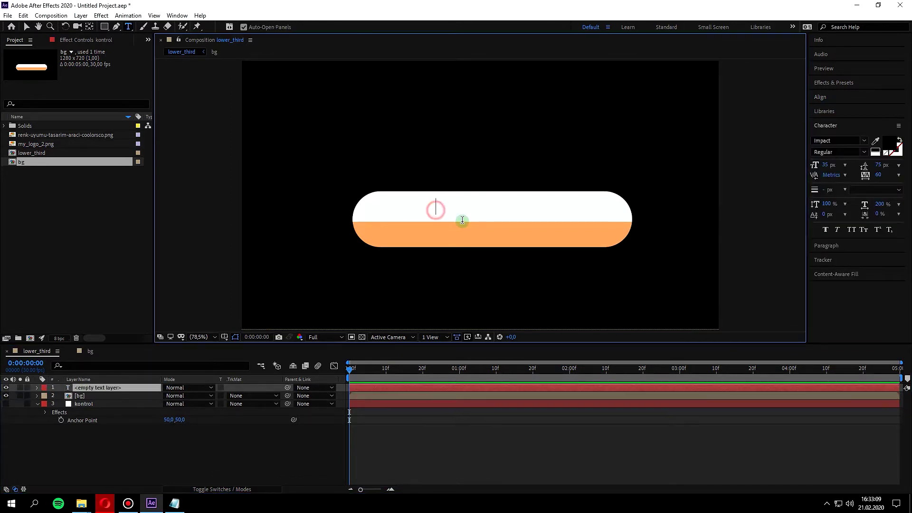
type("SU")
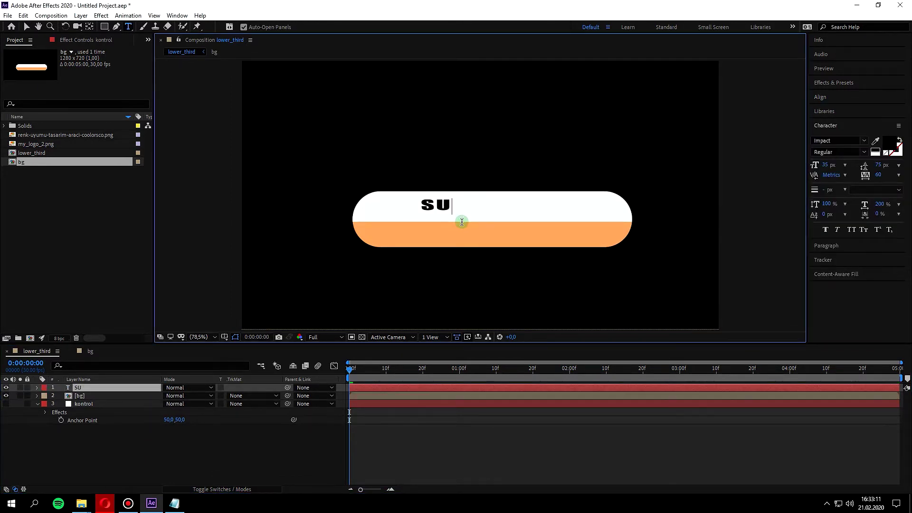
key("BackSpace")
type("TUDIO NI")
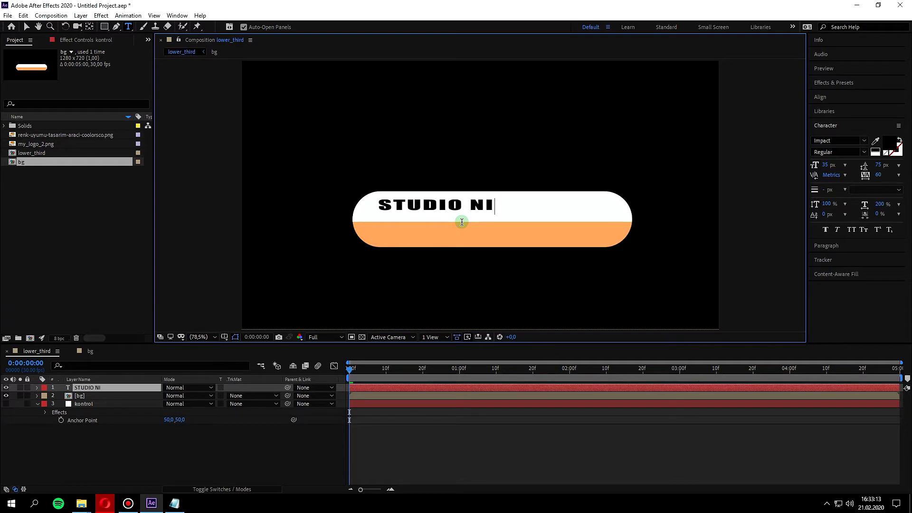
type("COMEDIA")
key("KP_Enter")
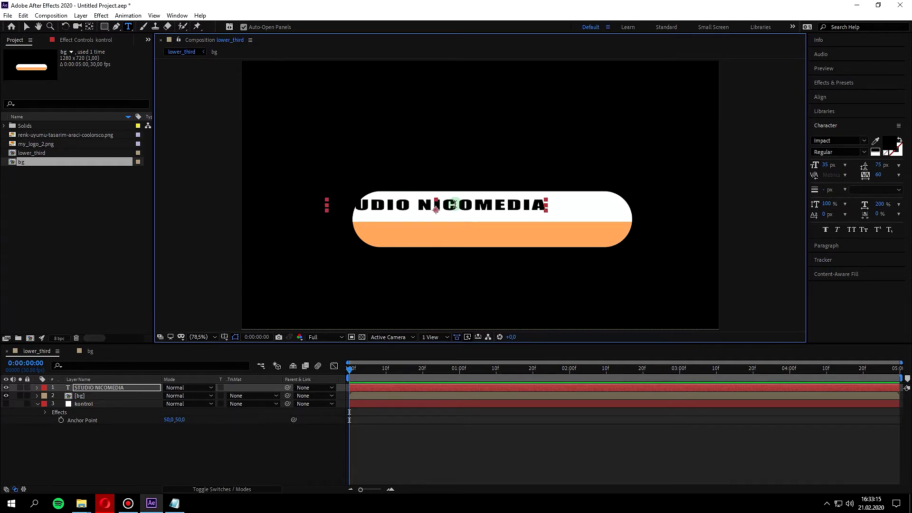
Align the STUDIO NICOMEDIA title to the composition's horizontal and vertical centre
scroll(444, 215, "up", 2)
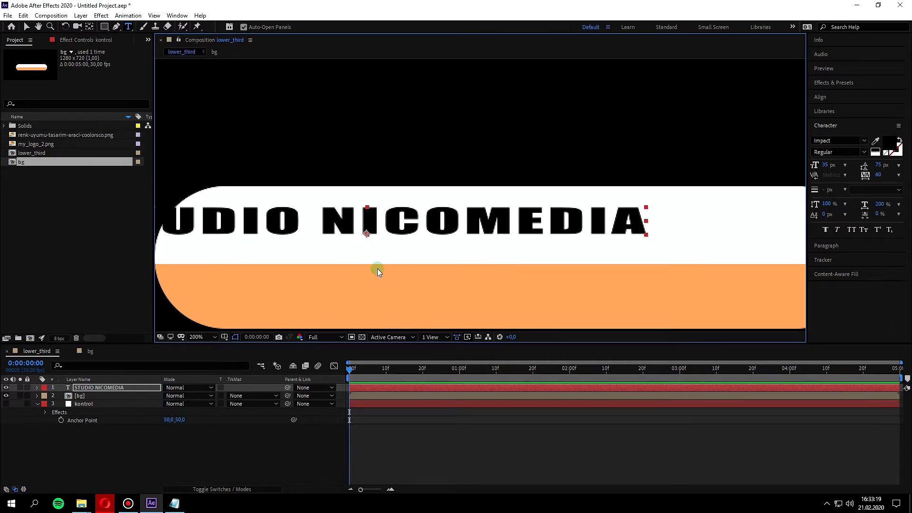
scroll(377, 269, "down", 4)
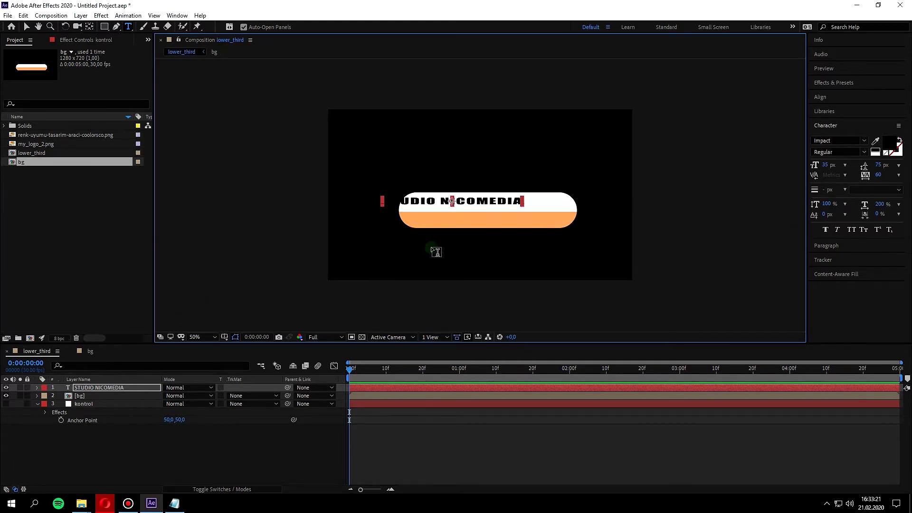
scroll(471, 201, "up", 2)
left_click(830, 97)
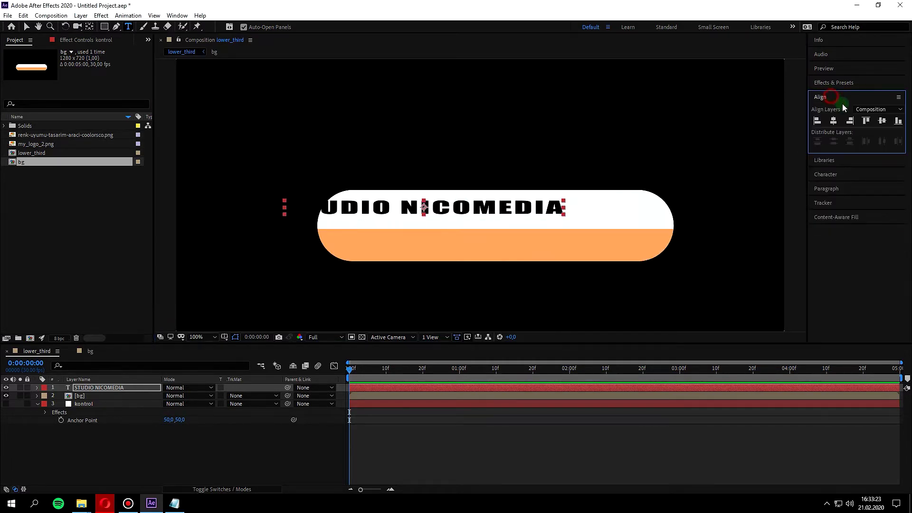
left_click(834, 121)
left_click(882, 120)
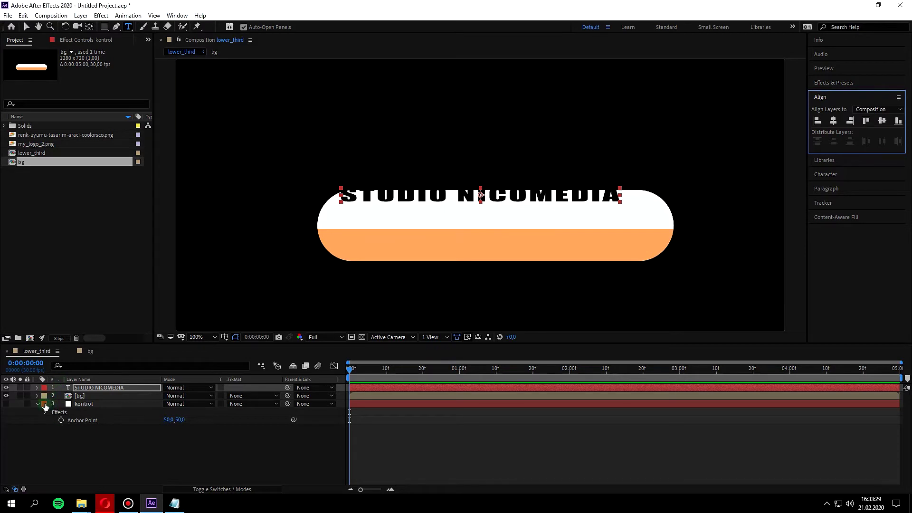
Add an Animate > Fill Color > RGB animator to the STUDIO NICOMEDIA text layer
left_click(37, 387)
left_click(279, 397)
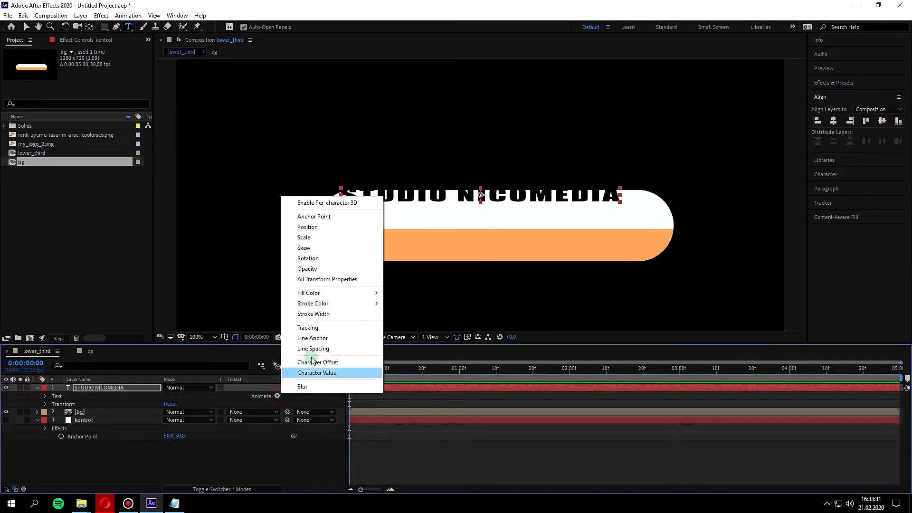
mouse_move(352, 292)
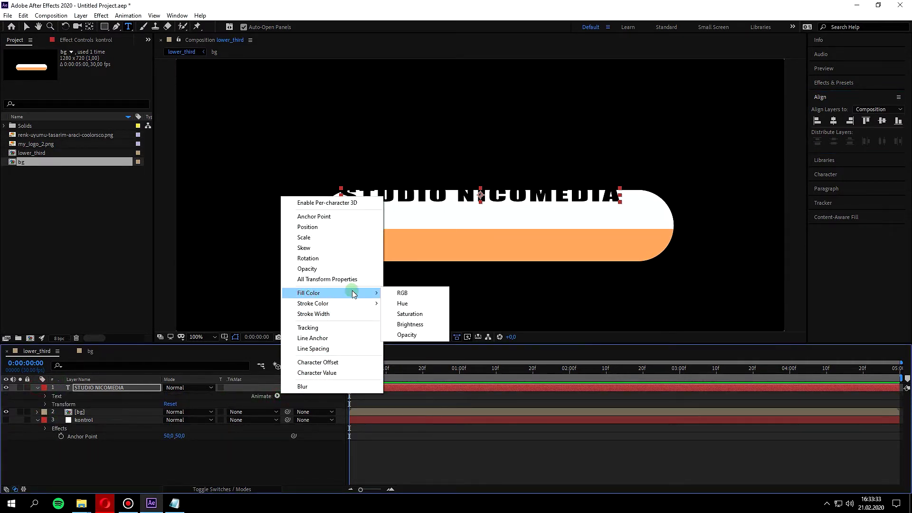
left_click(403, 292)
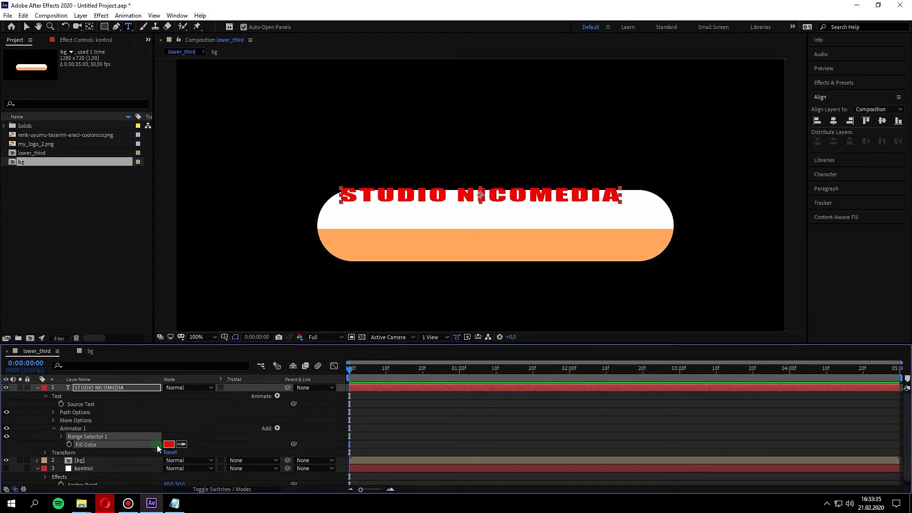
Expression-link the animator's Fill Color to kontrol's color_01, making the title orange
left_click(69, 445)
left_click(69, 444, "alt")
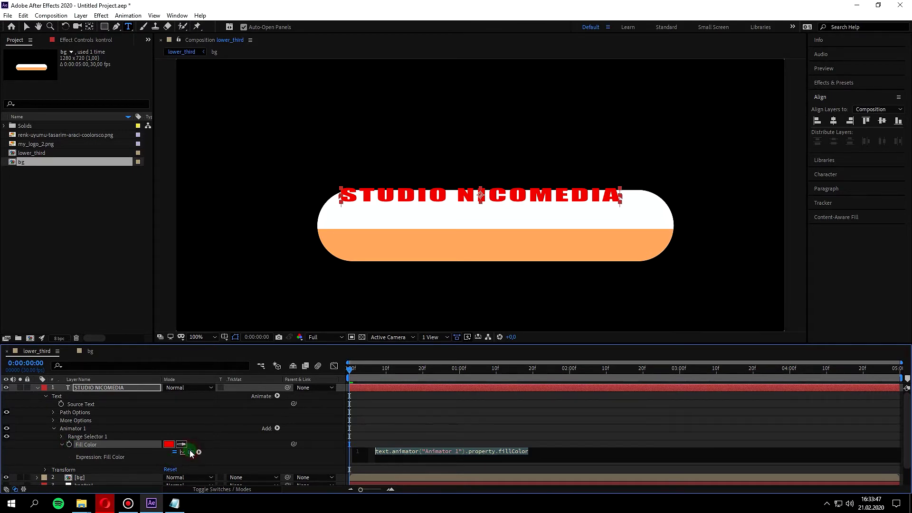
left_click(72, 41)
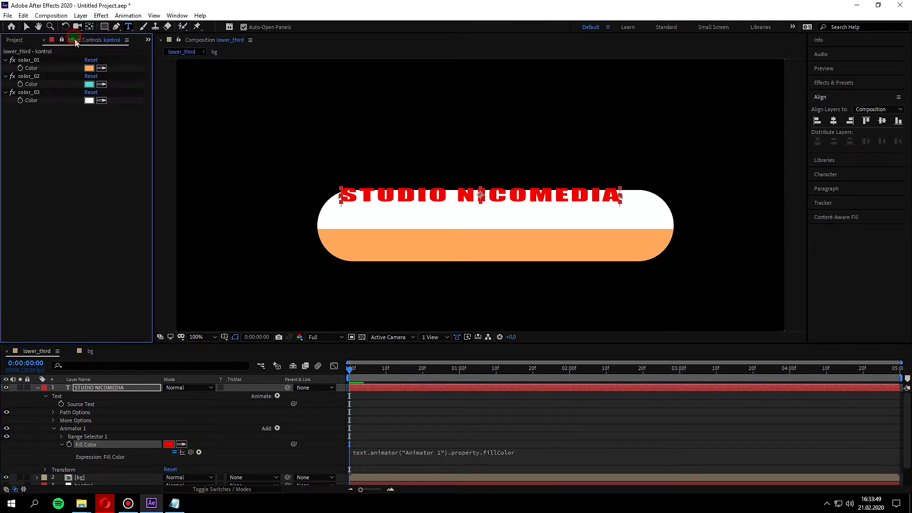
left_click(69, 445, "alt")
left_click(70, 445, "alt")
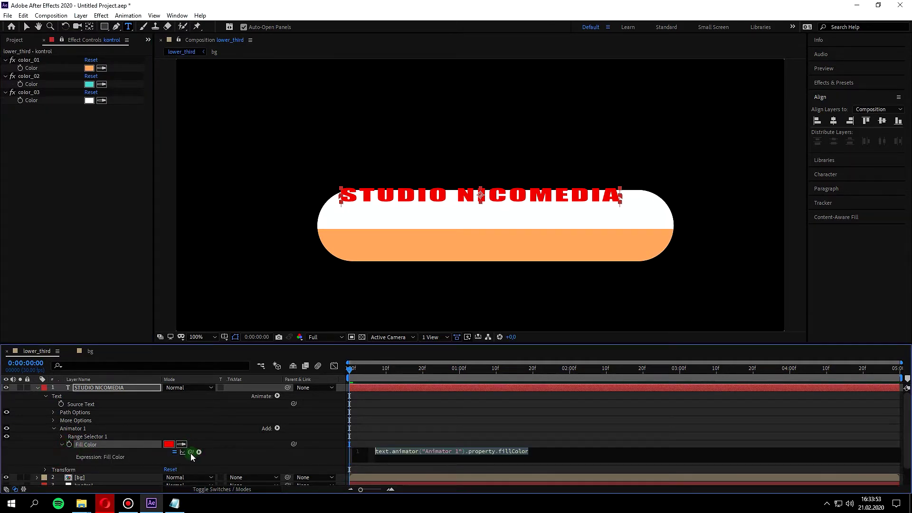
left_click_drag(190, 453, 34, 68)
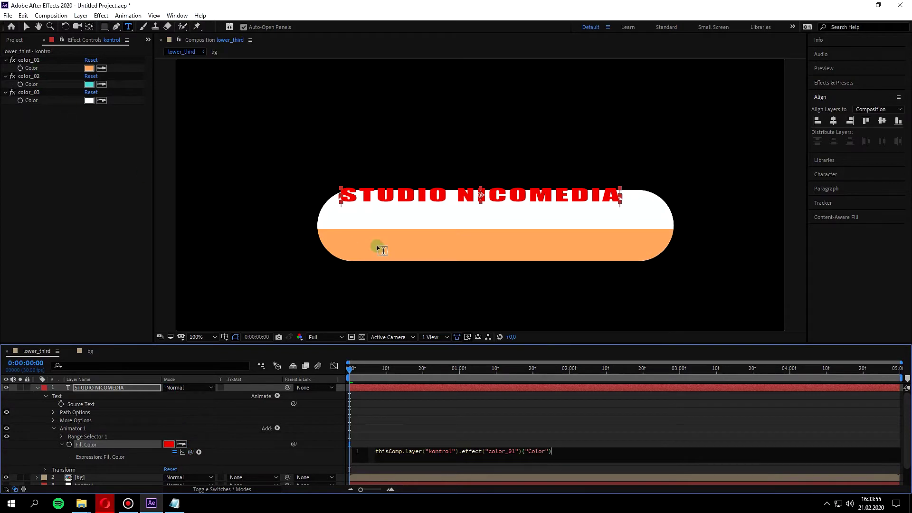
left_click(160, 232)
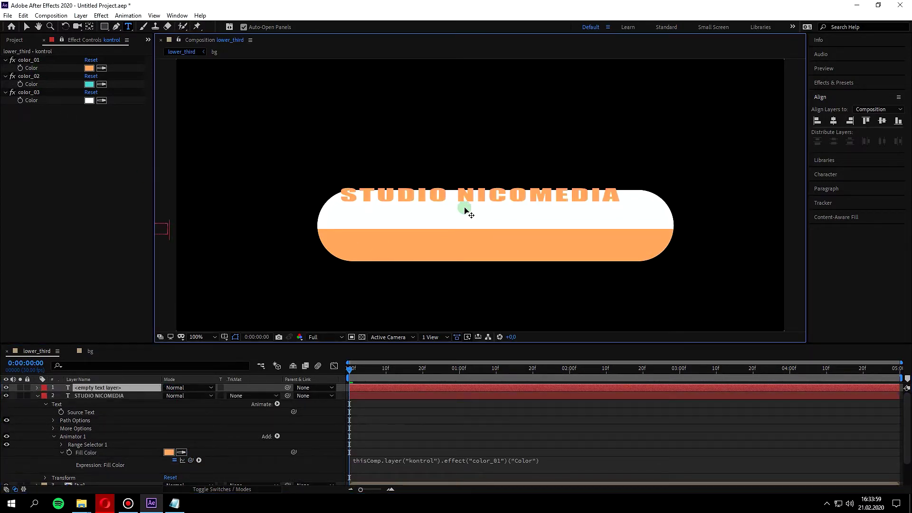
Delete the stray 'v' text layer created by accident
type("v")
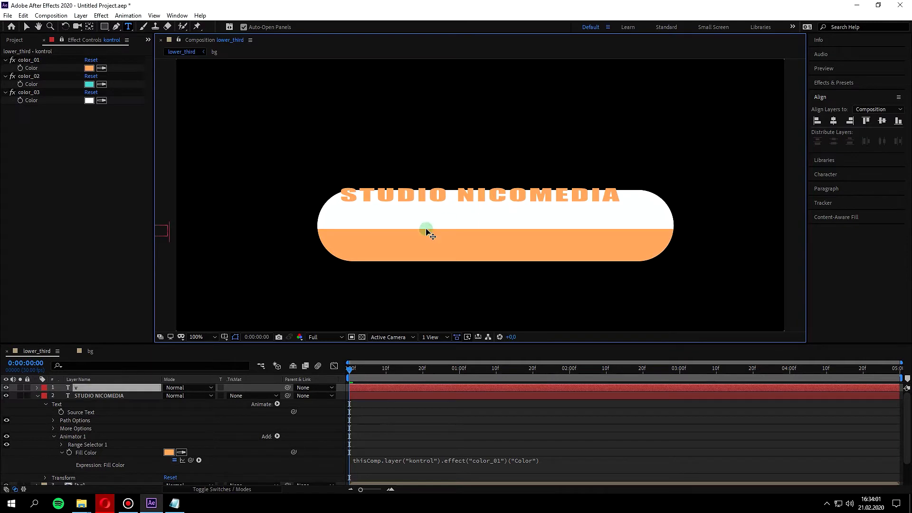
left_click(95, 388)
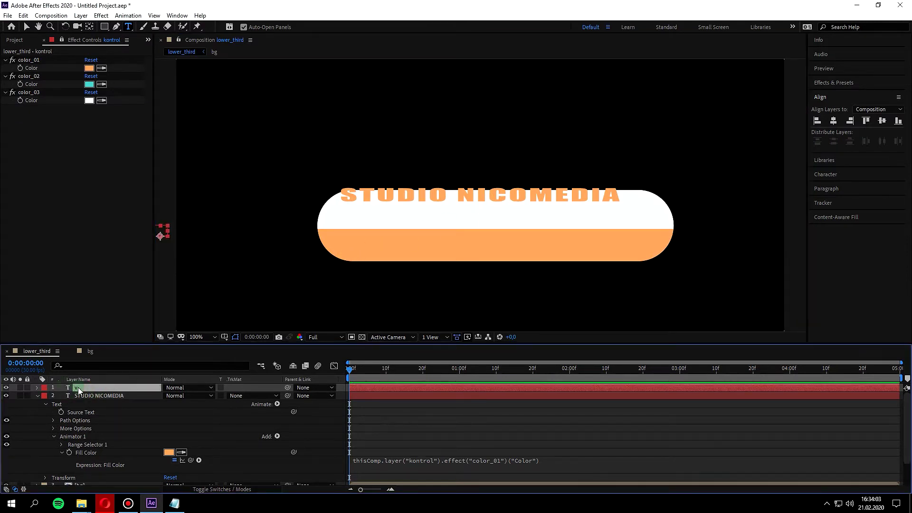
left_click(82, 388)
key("Delete")
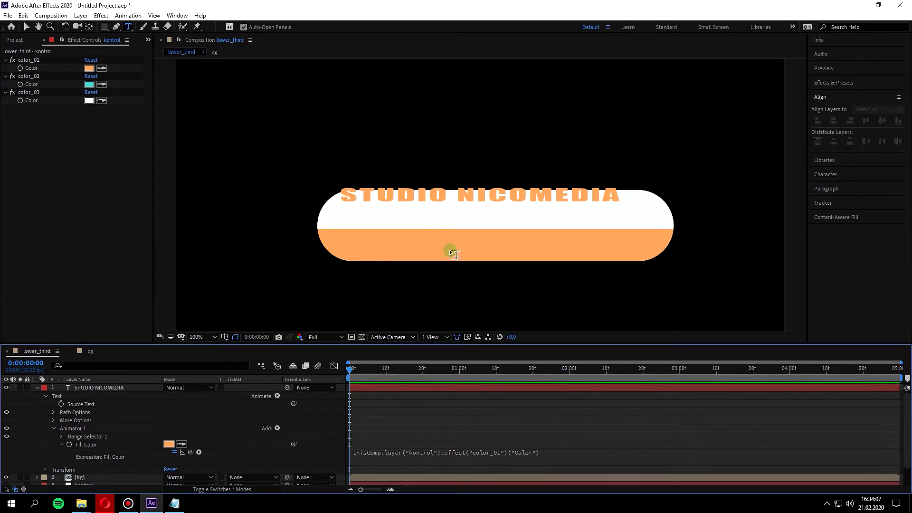
Centre the orange title horizontally and drag it down into the pill's white upper half
left_click(101, 389)
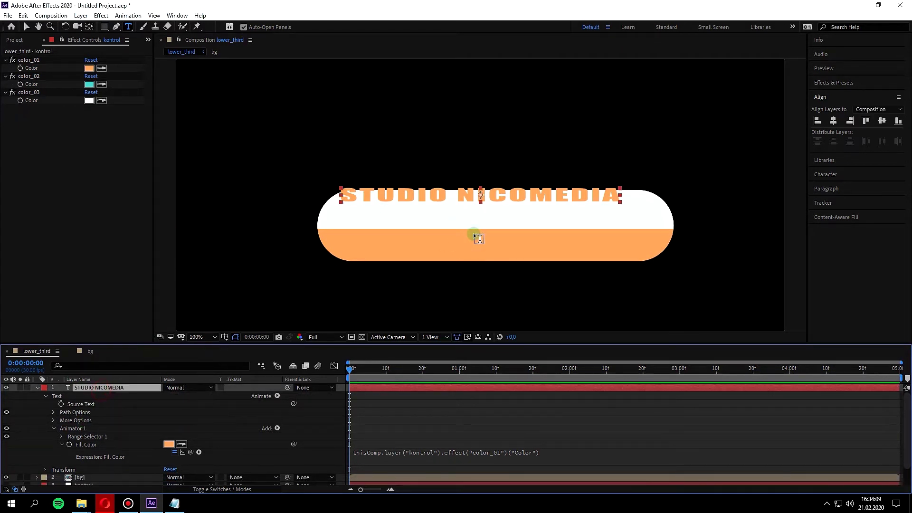
key("v")
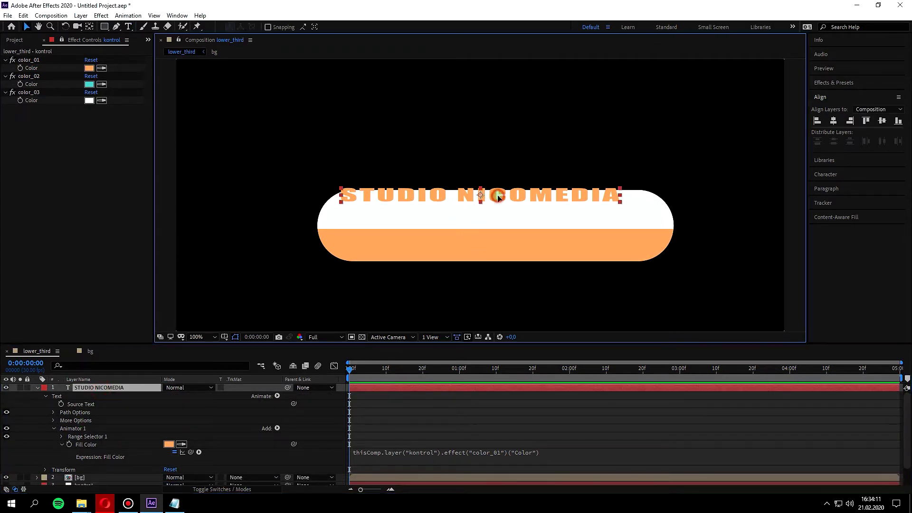
left_click_drag(495, 199, 495, 218)
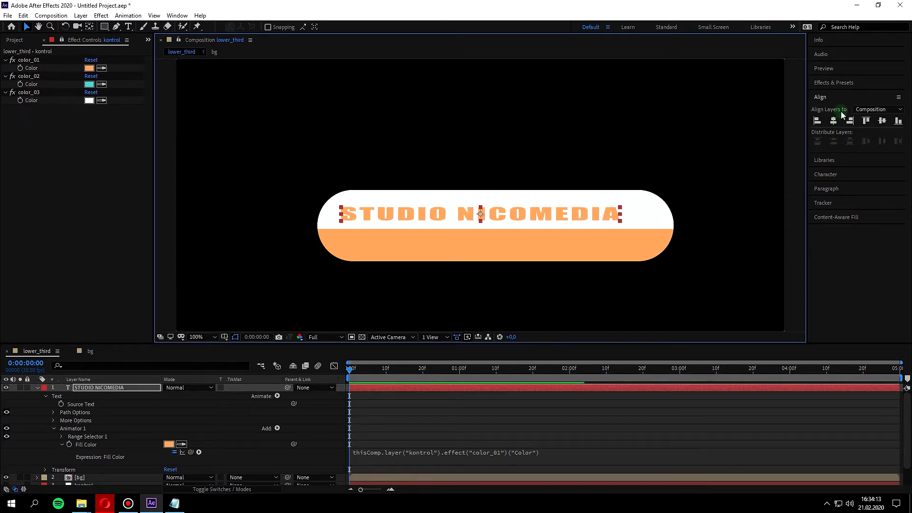
left_click(883, 121)
left_click(833, 119)
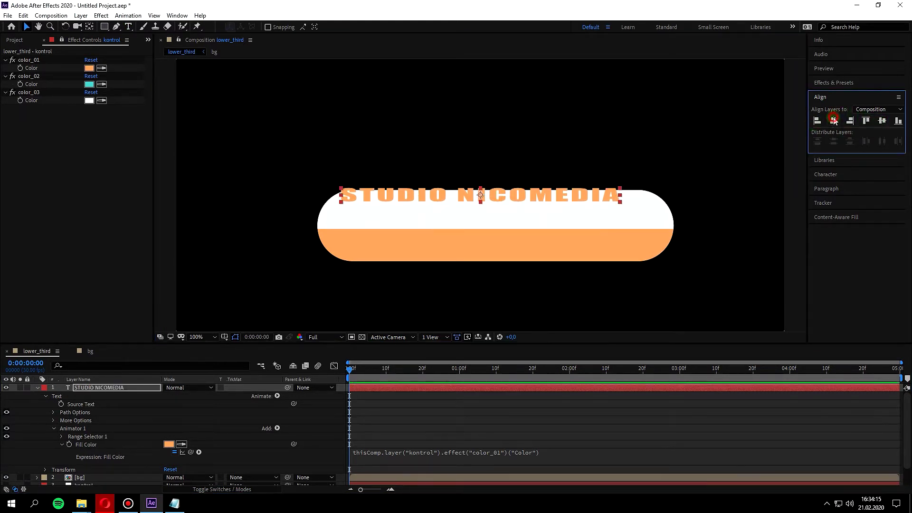
left_click_drag(526, 196, 526, 217)
scroll(505, 218, "down", 2)
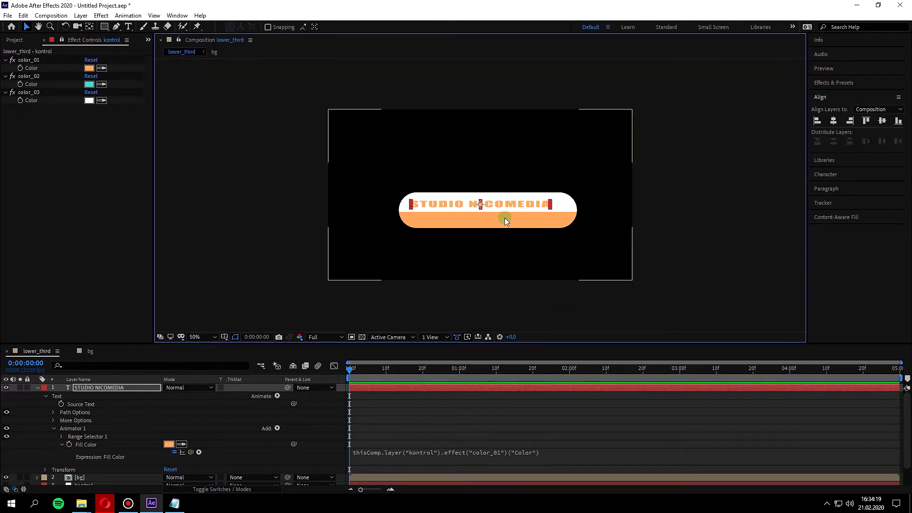
scroll(483, 221, "up", 2)
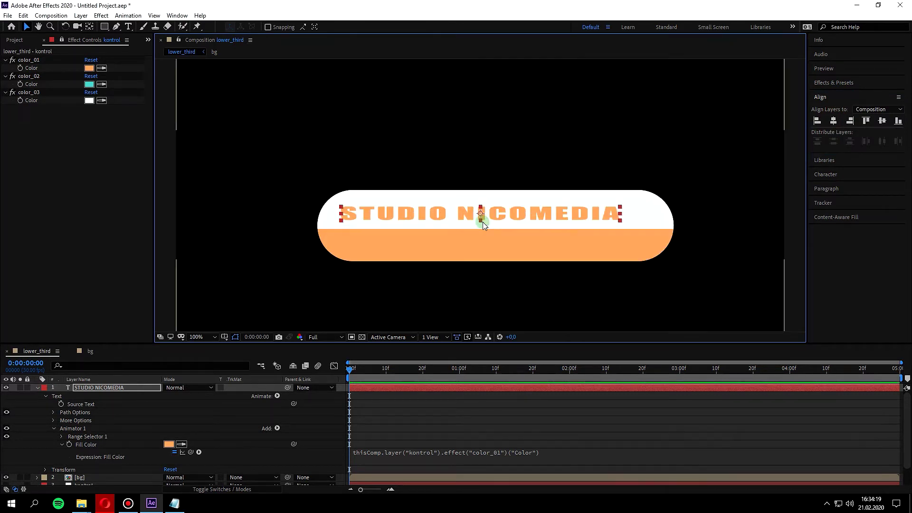
left_click(37, 388)
left_click(89, 398)
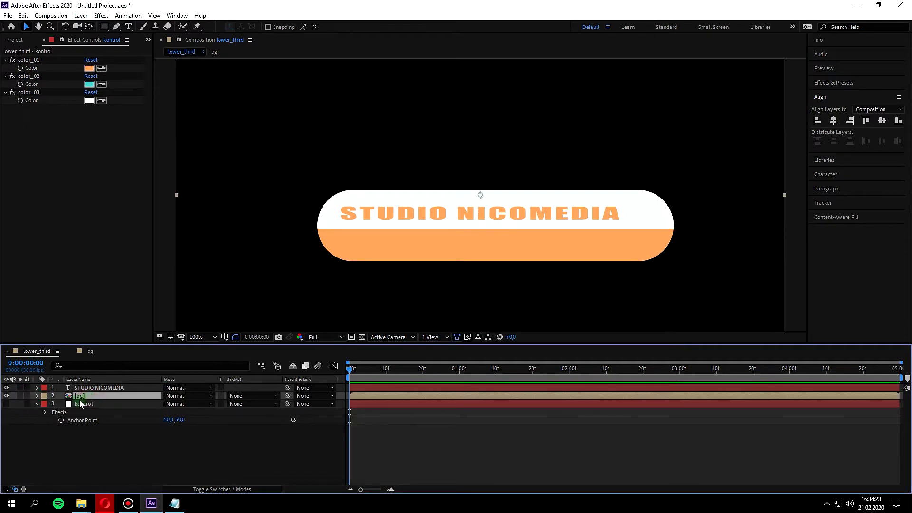
double_click(88, 398)
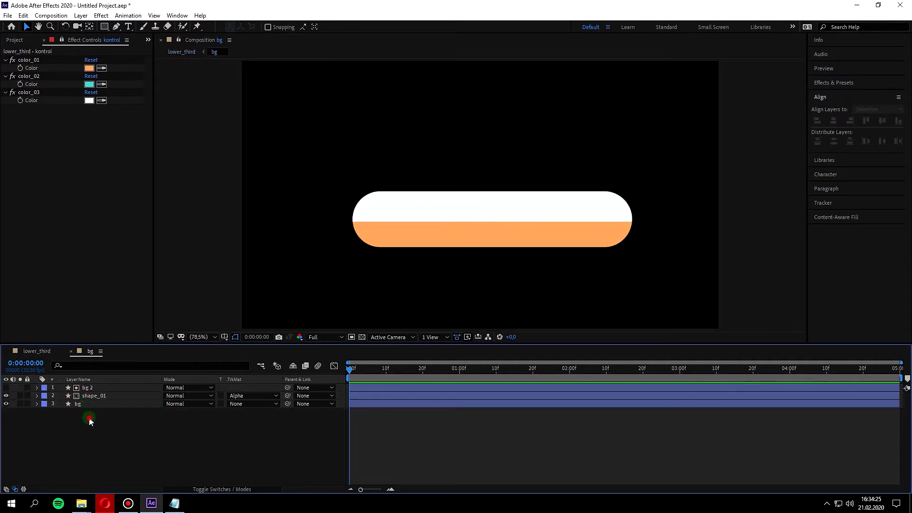
key("ctrl+a")
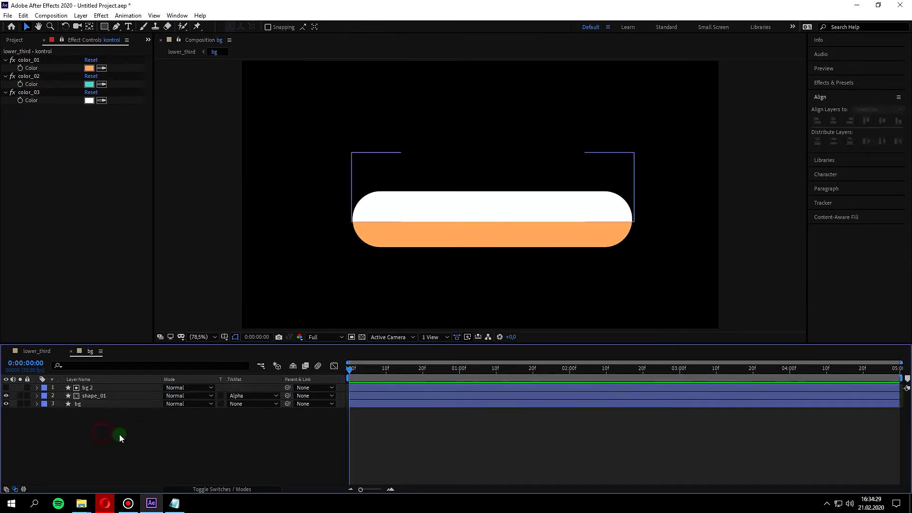
left_click_drag(119, 435, 93, 387)
left_click(832, 122)
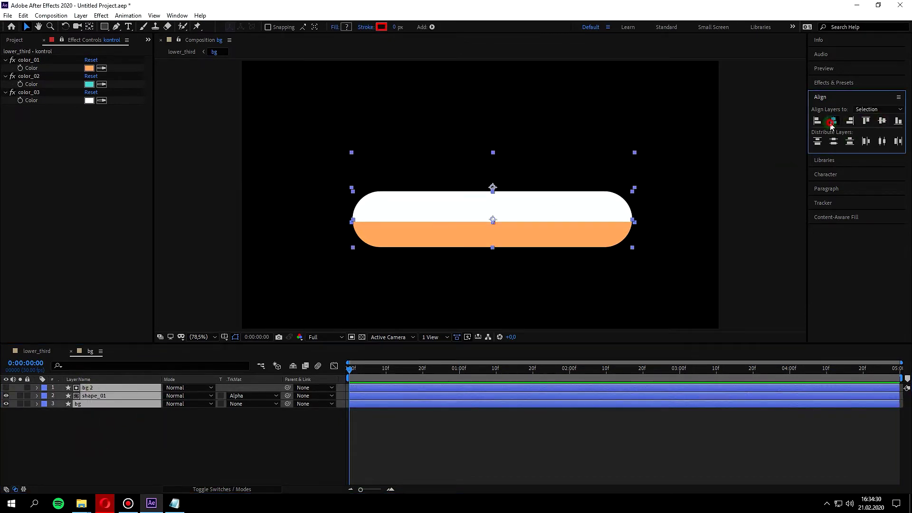
left_click(883, 121)
key("ctrl+z")
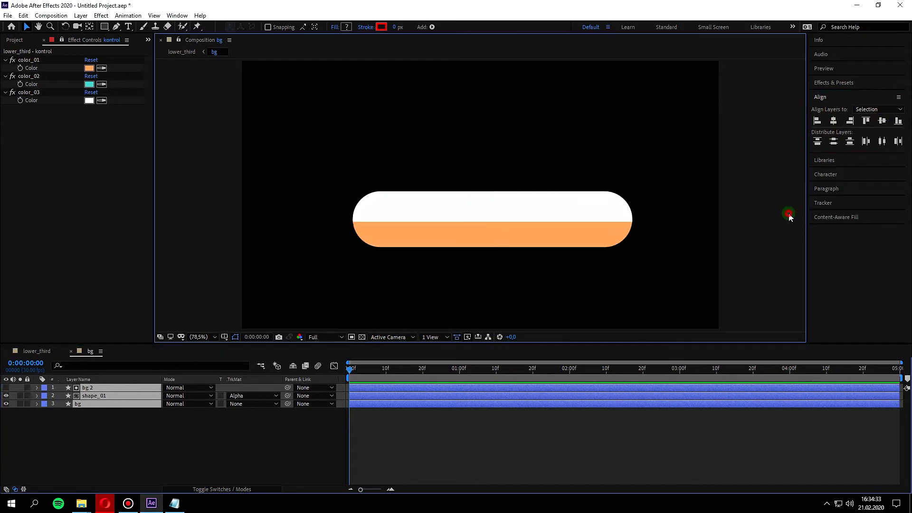
left_click(101, 403)
left_click(98, 395, "ctrl")
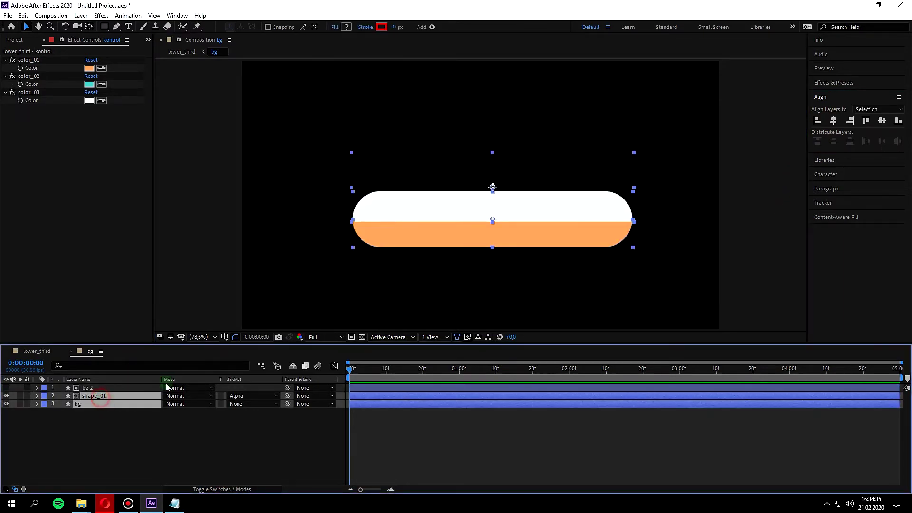
left_click(883, 120)
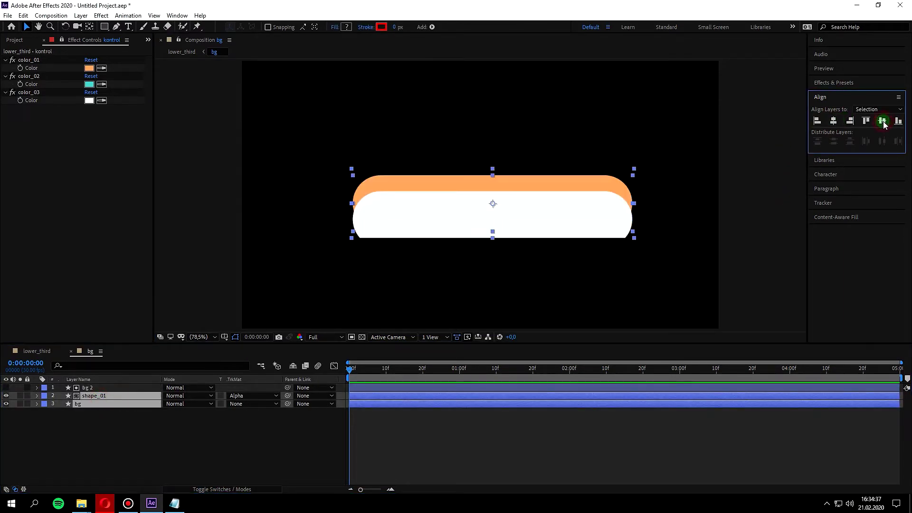
key("ctrl+z")
Back in lower_third, nudge the STUDIO NICOMEDIA title right to centre it in the pill
left_click(34, 351)
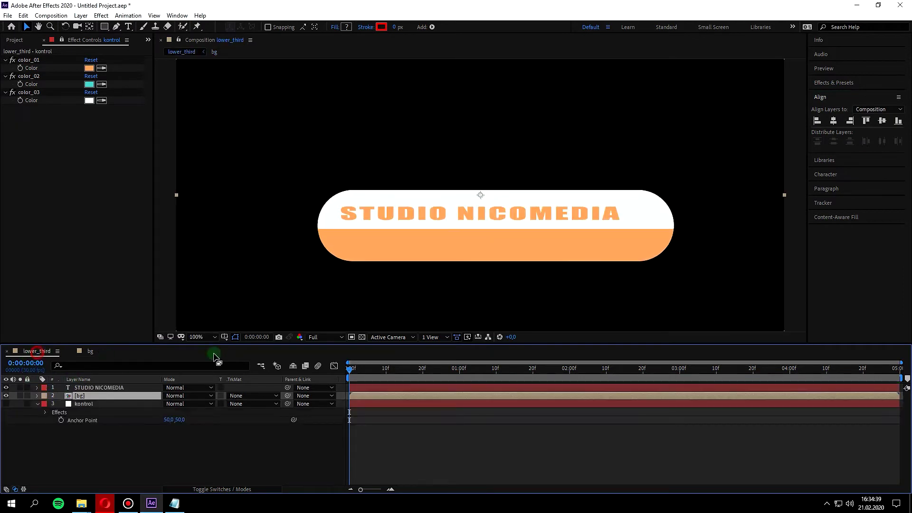
left_click(491, 243)
left_click(429, 215)
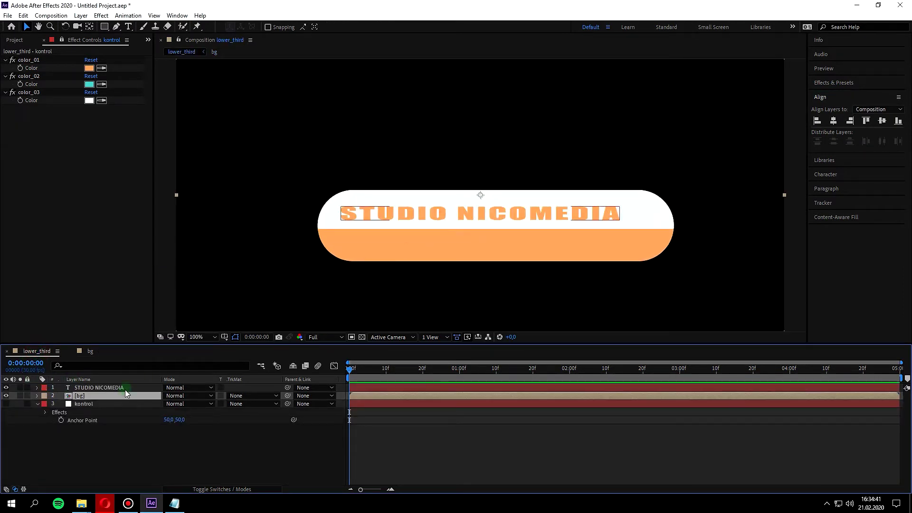
left_click_drag(429, 215, 437, 224)
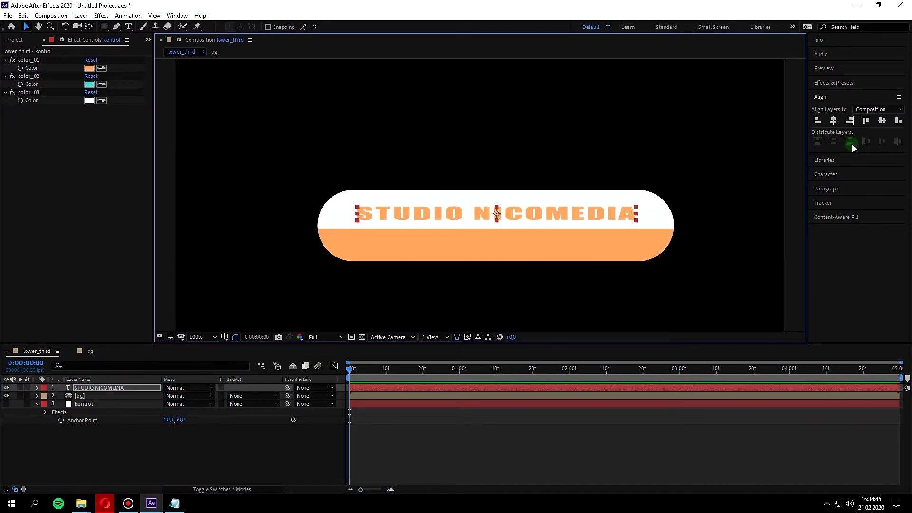
Change the title's font size from 35 px to 25 px in the Character panel
left_click(826, 175)
left_click(863, 140)
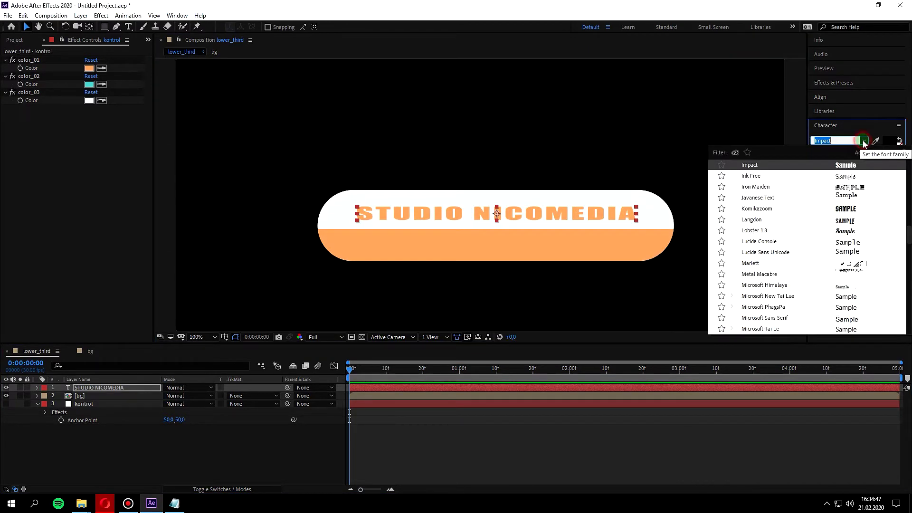
left_click(159, 175)
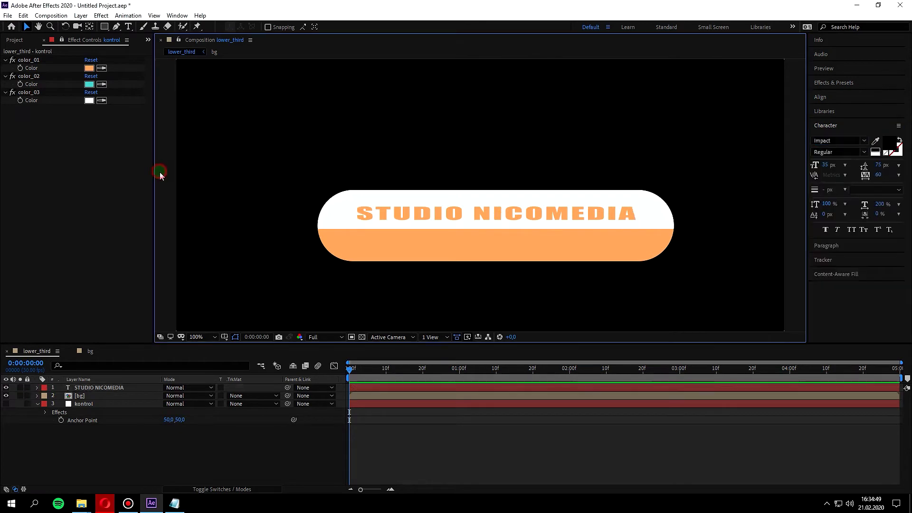
scroll(475, 205, "down", 2)
left_click(490, 204)
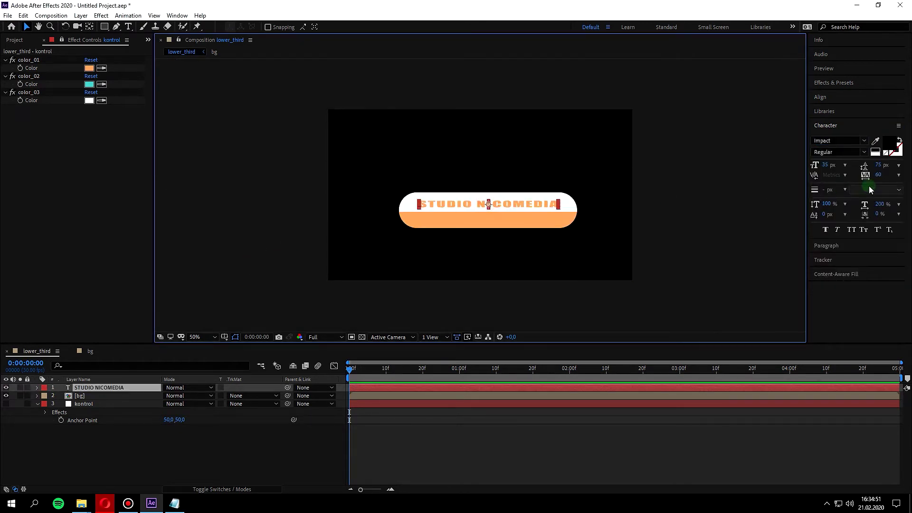
left_click(826, 165)
type("25")
key("Return")
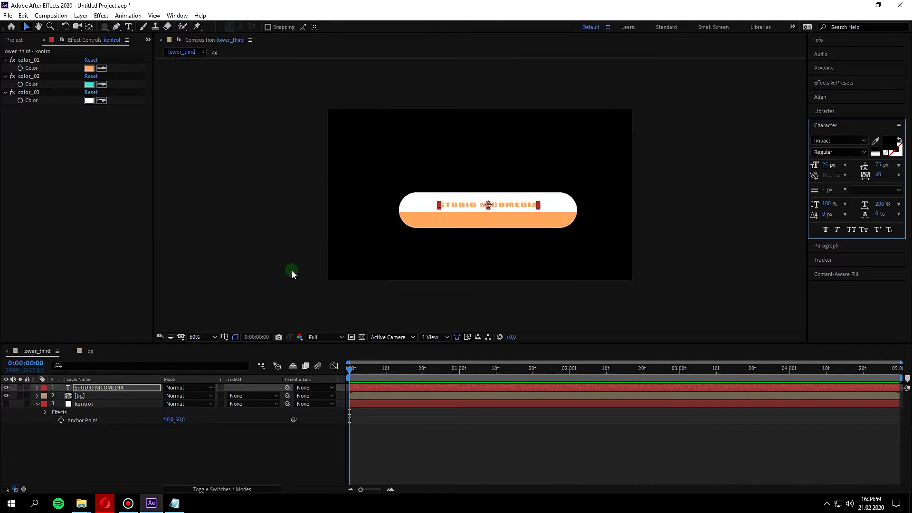
Duplicate the STUDIO NICOMEDIA text layer and move the copy down into the orange band
left_click(107, 389)
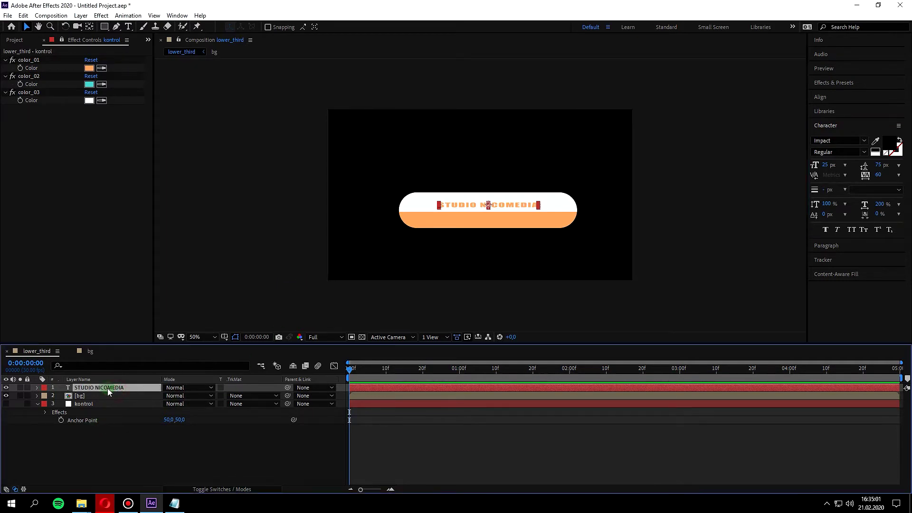
key("ctrl+d")
key("period")
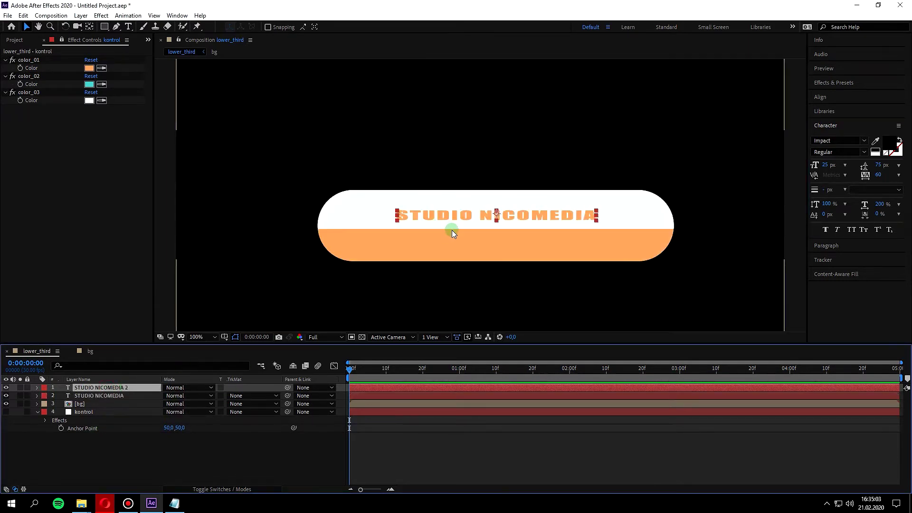
left_click_drag(482, 221, 485, 238)
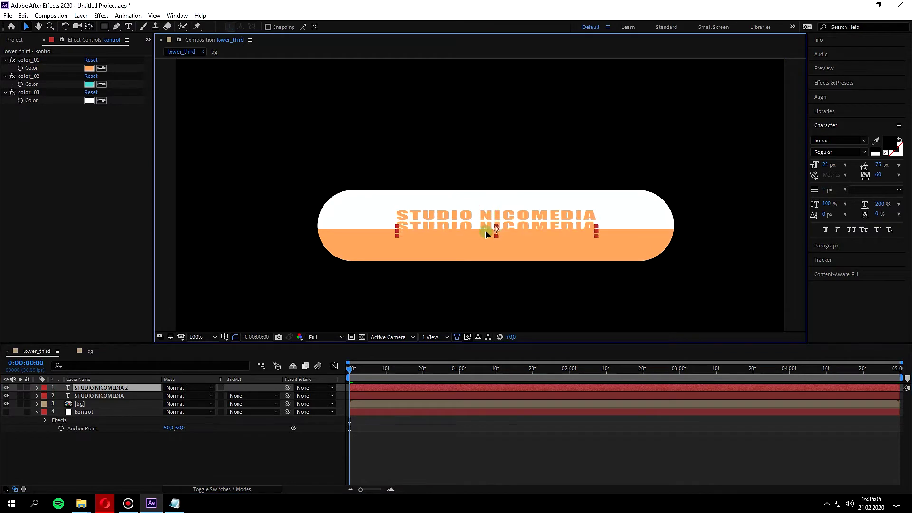
Rename the original text layer text_main and the duplicate text_2
left_click(108, 396)
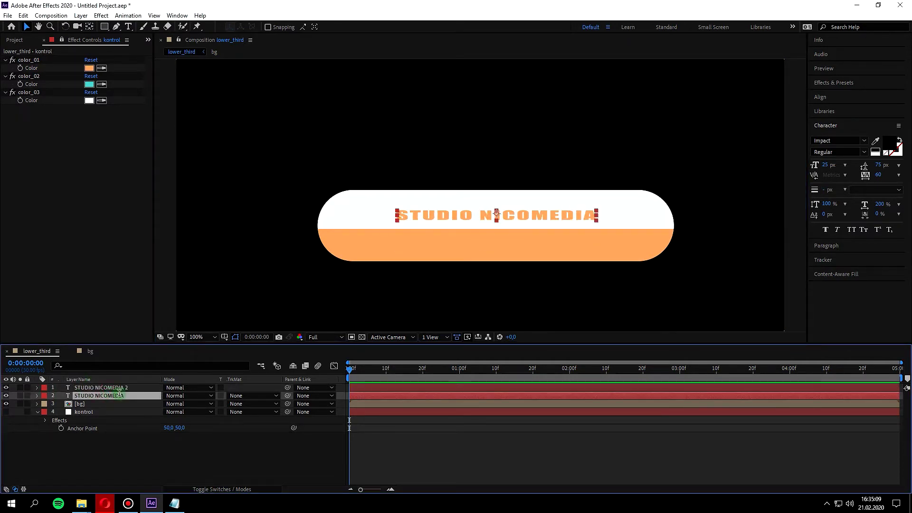
key("Return")
type("text_main")
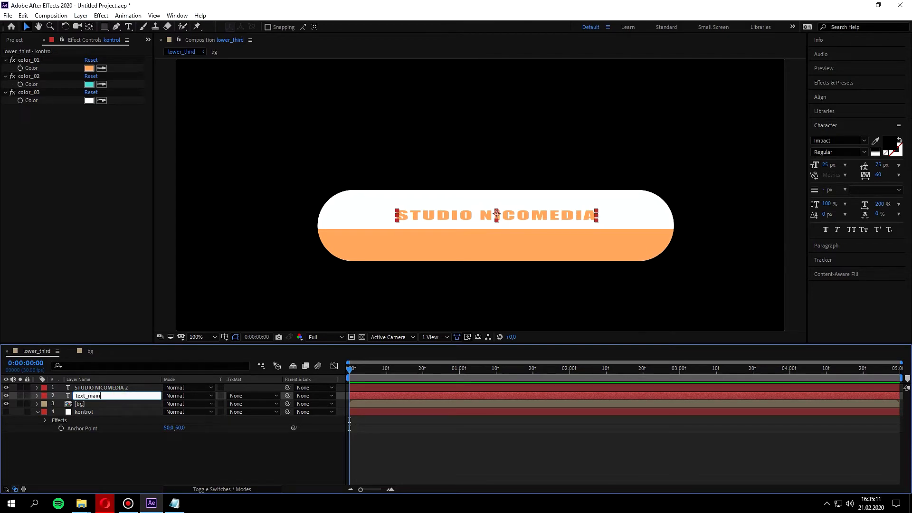
left_click(119, 396)
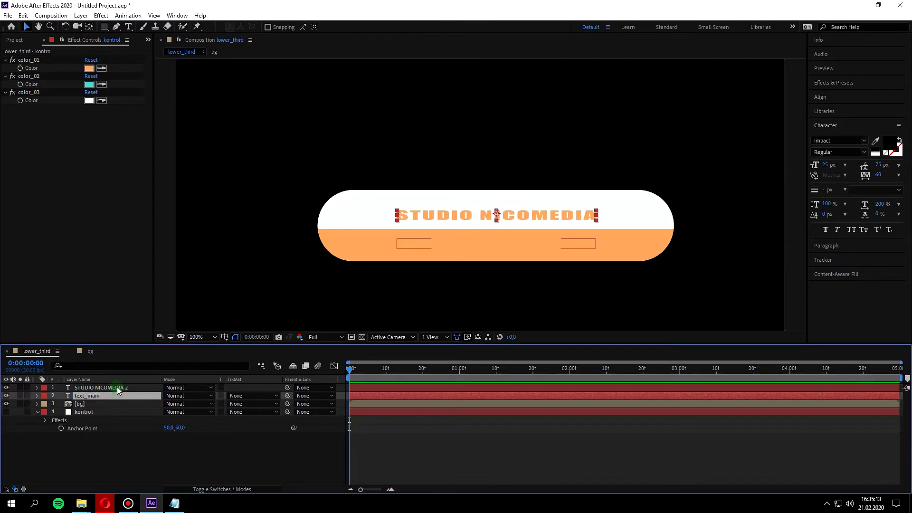
left_click(117, 388)
key("ctrl+t")
key("Return")
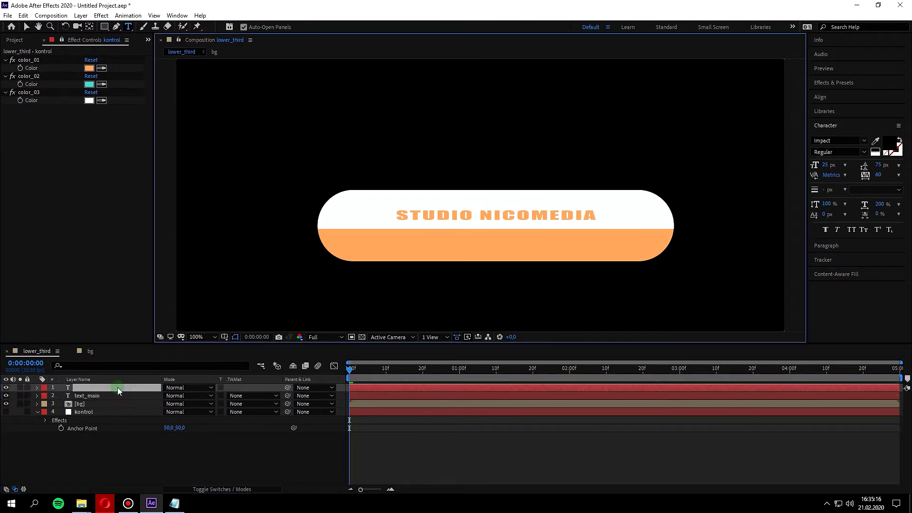
left_click(118, 388)
type("text_")
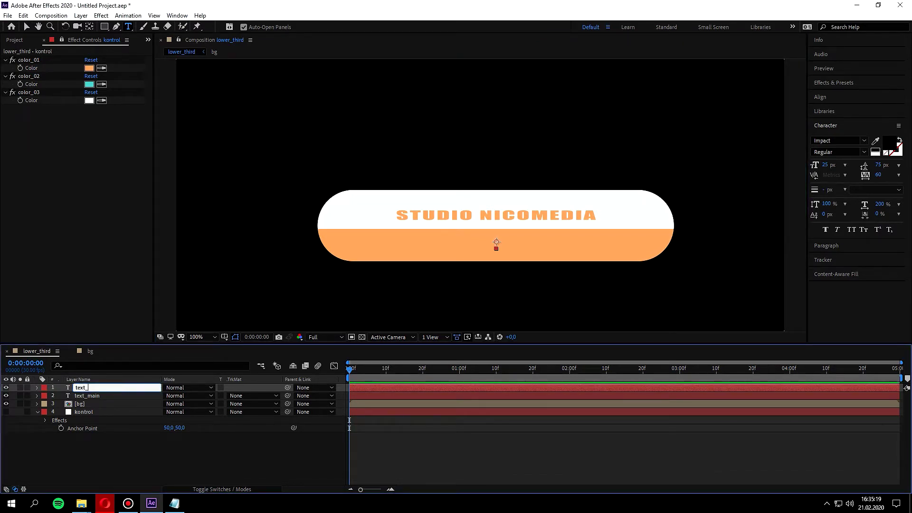
type("2")
key("Return")
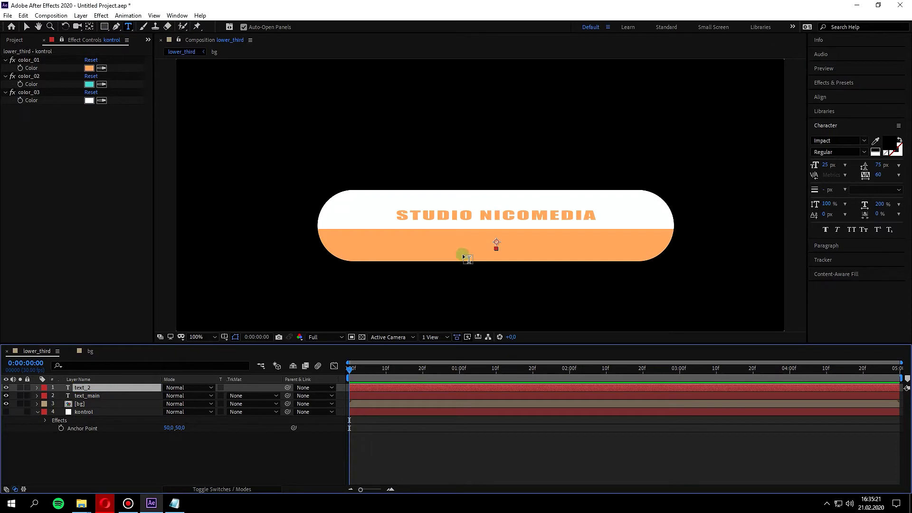
Type DESIGN in the orange band, centre it with Align, and enlarge it from 25 to 32 px
left_click(478, 240)
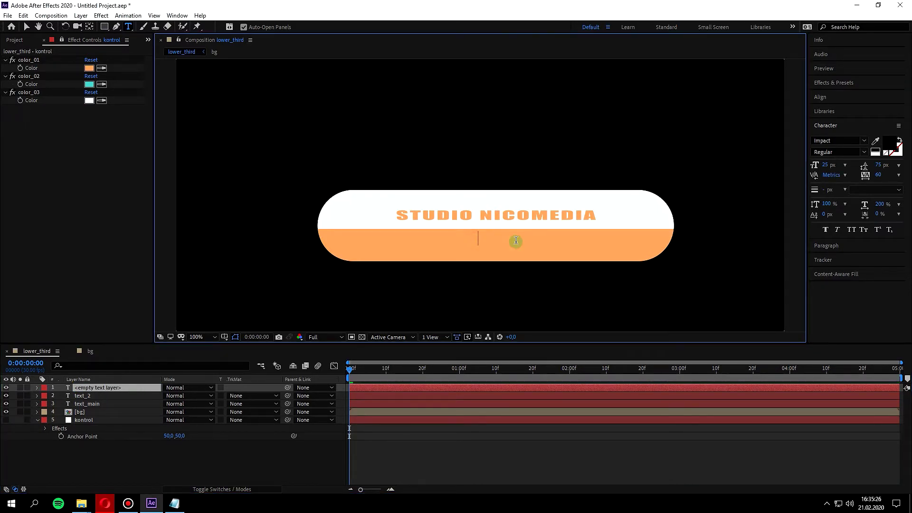
type("D")
type("ESIGN")
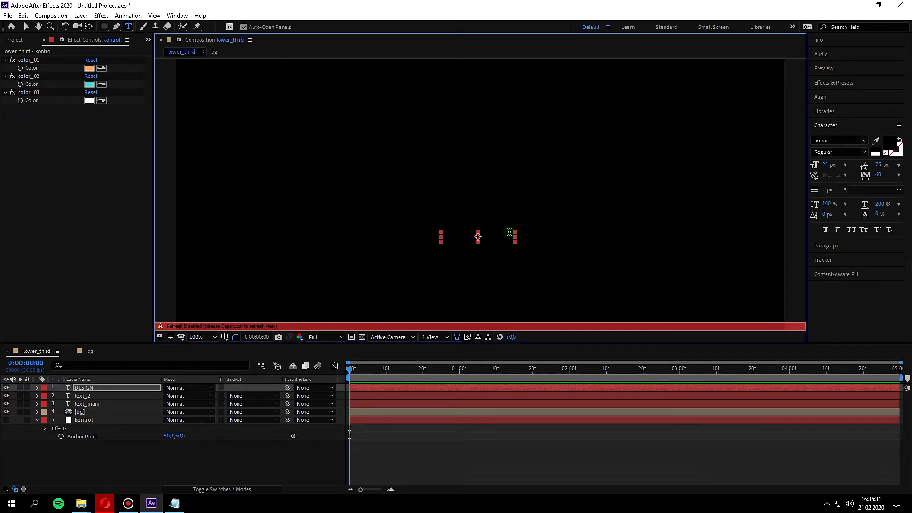
left_click(822, 97)
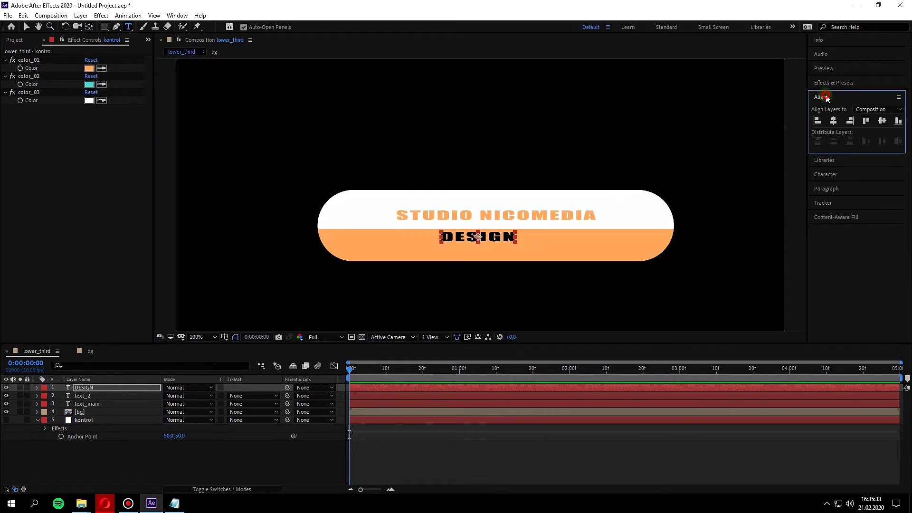
left_click(834, 120)
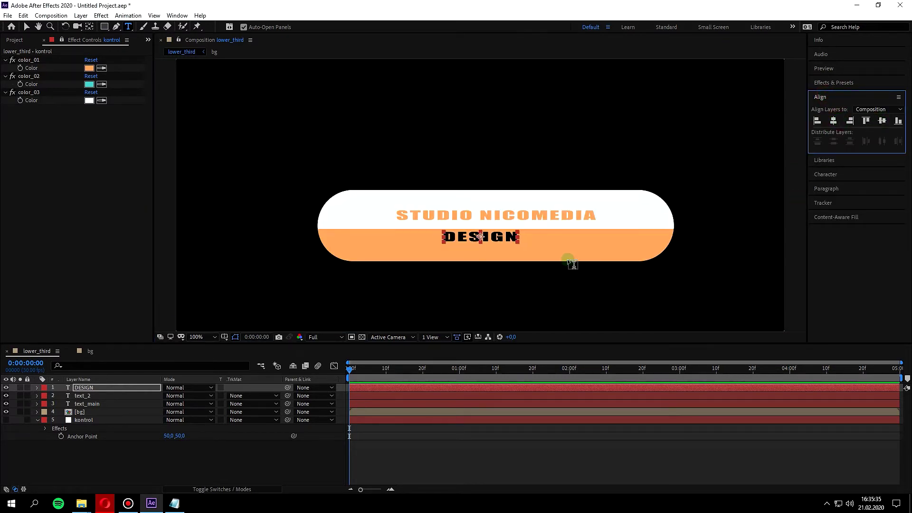
key("v")
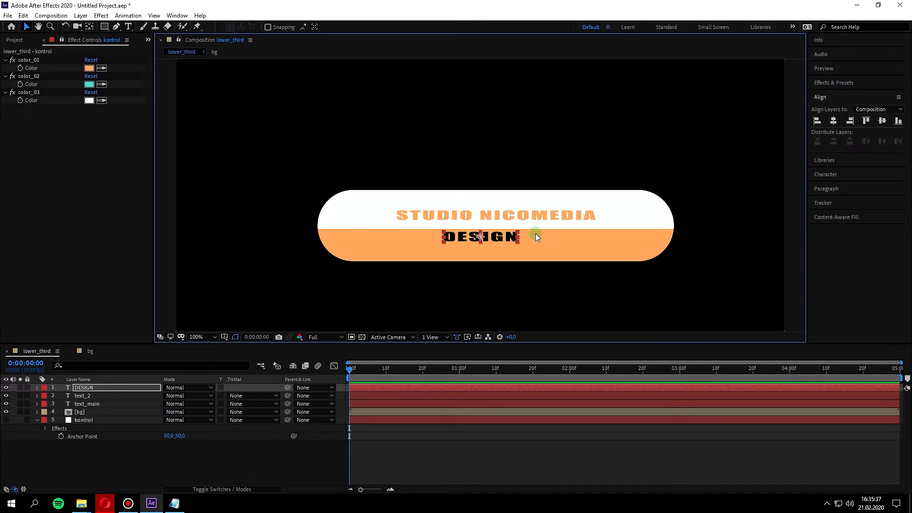
left_click(882, 120)
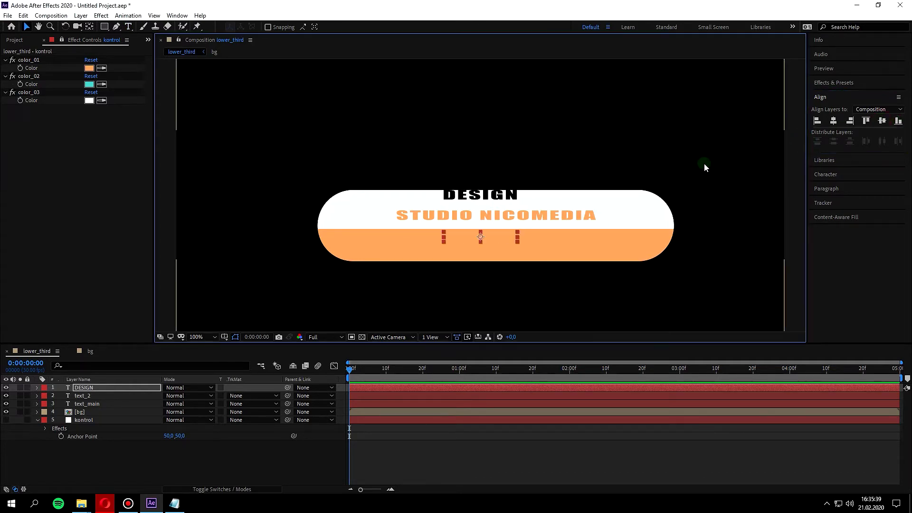
left_click_drag(501, 197, 513, 246)
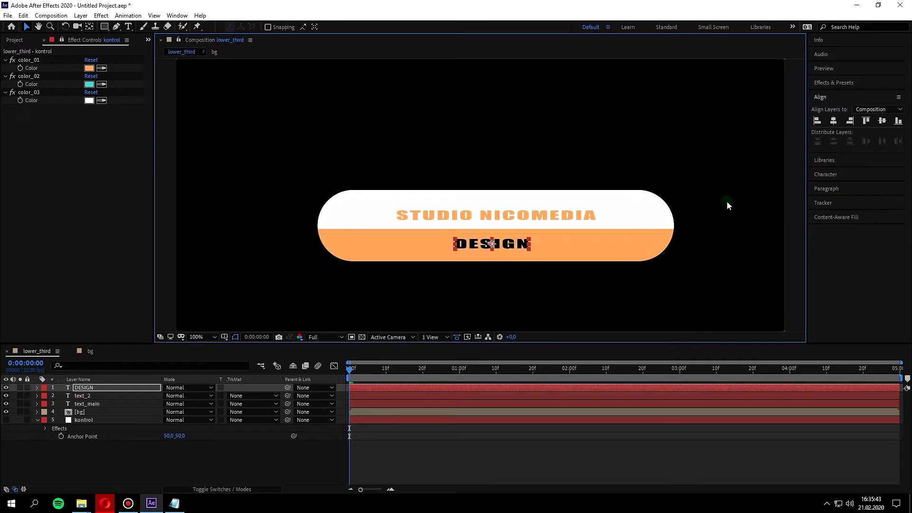
left_click(832, 174)
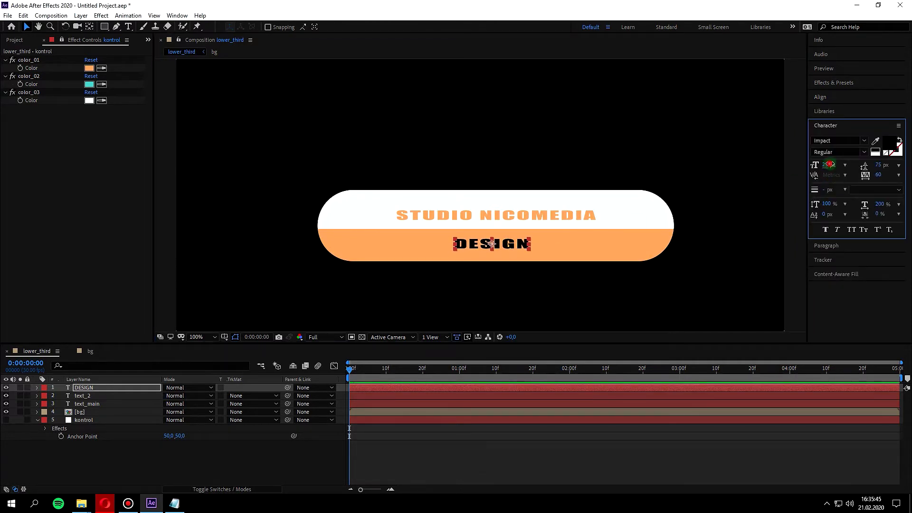
left_click_drag(838, 173, 839, 164)
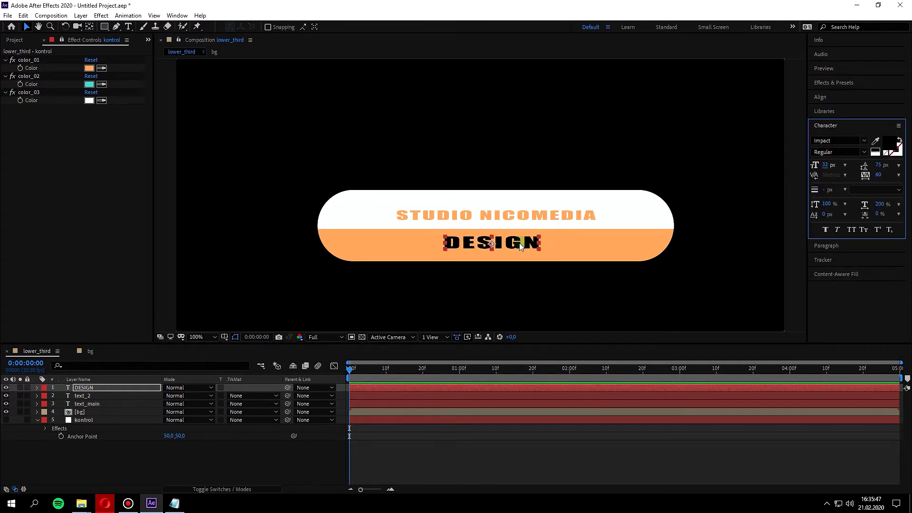
left_click_drag(494, 253, 495, 255)
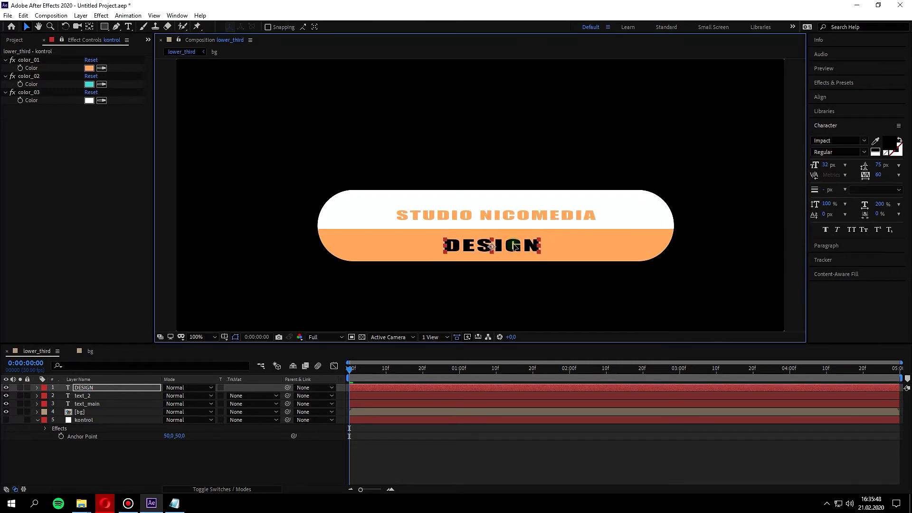
Add an RGB Fill Color animator to the DESIGN text layer
left_click(37, 387)
left_click(45, 395)
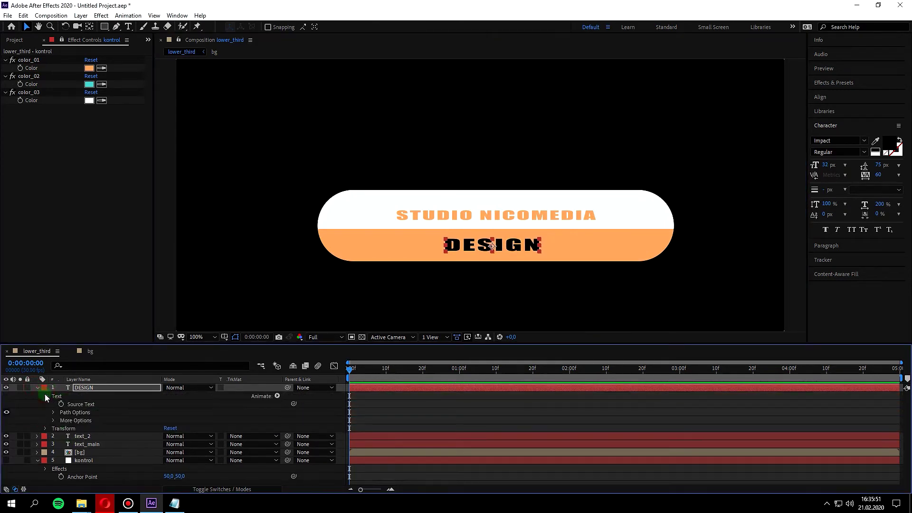
left_click(44, 396)
left_click(278, 395)
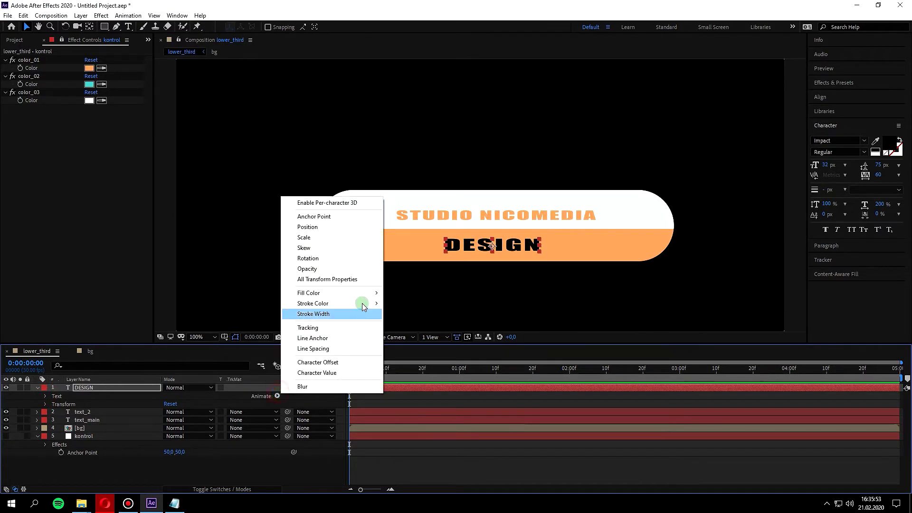
left_click(401, 291)
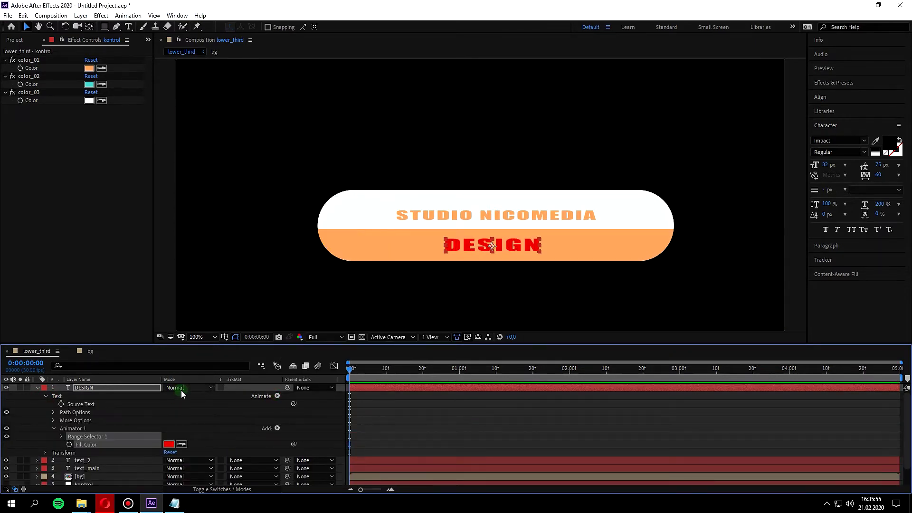
Expression-link DESIGN's fill colour to kontrol's color_03 so the text turns white
left_click(69, 445, "alt")
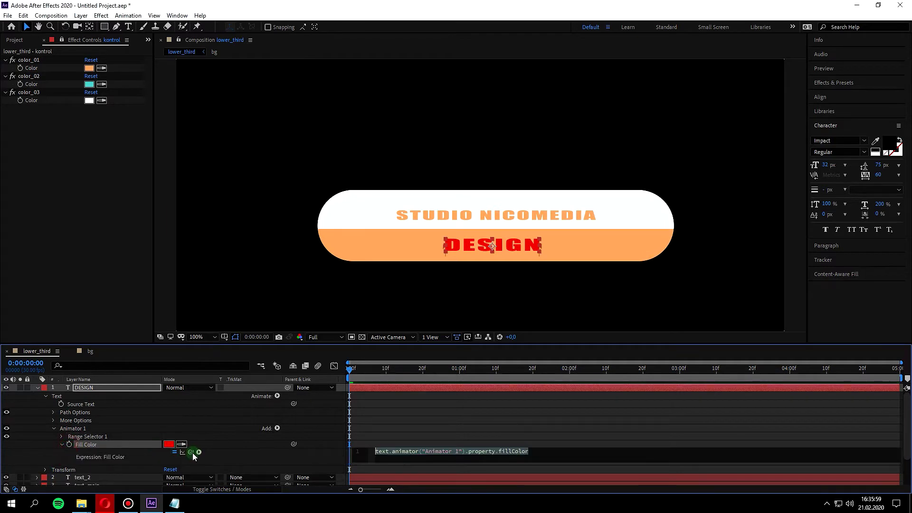
left_click_drag(191, 452, 30, 102)
left_click(169, 271)
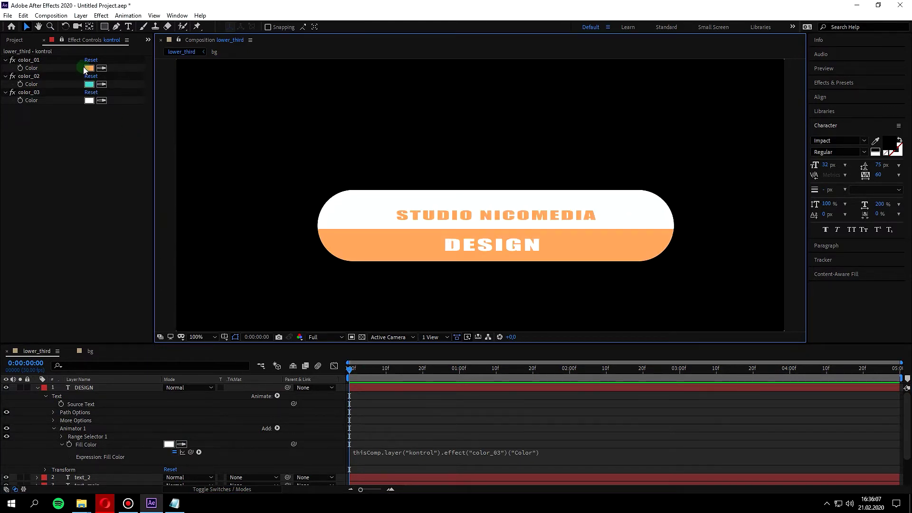
key("comma")
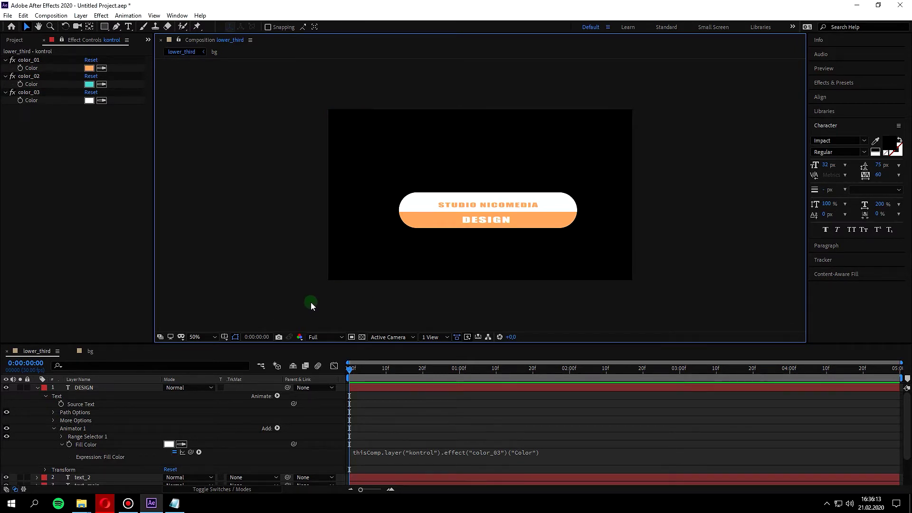
key("period")
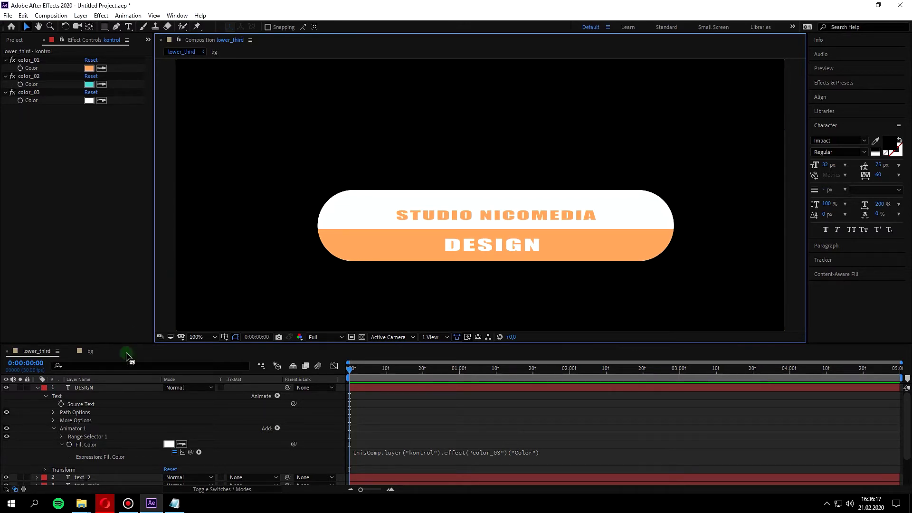
left_click(38, 388)
left_click(89, 365)
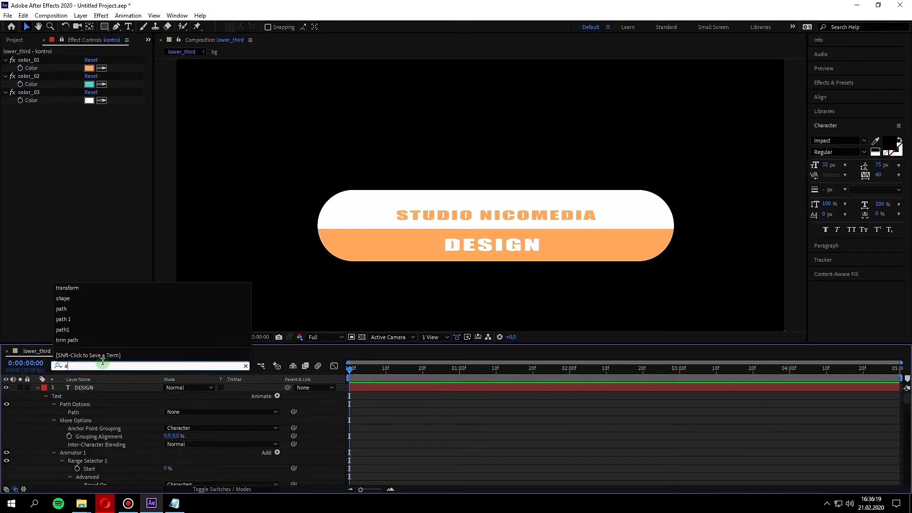
left_click(109, 213)
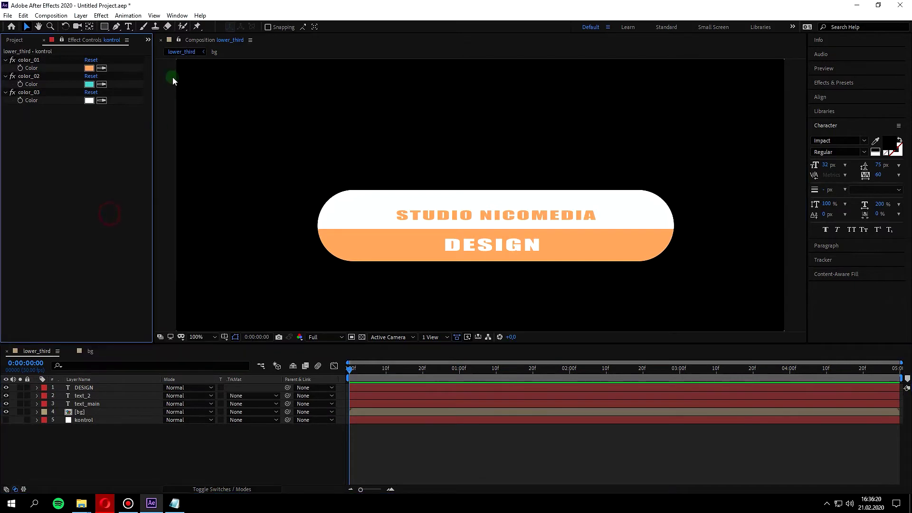
Draw a new rectangle shape layer in the composition
left_click(104, 26)
key("comma")
left_click_drag(436, 174, 575, 231)
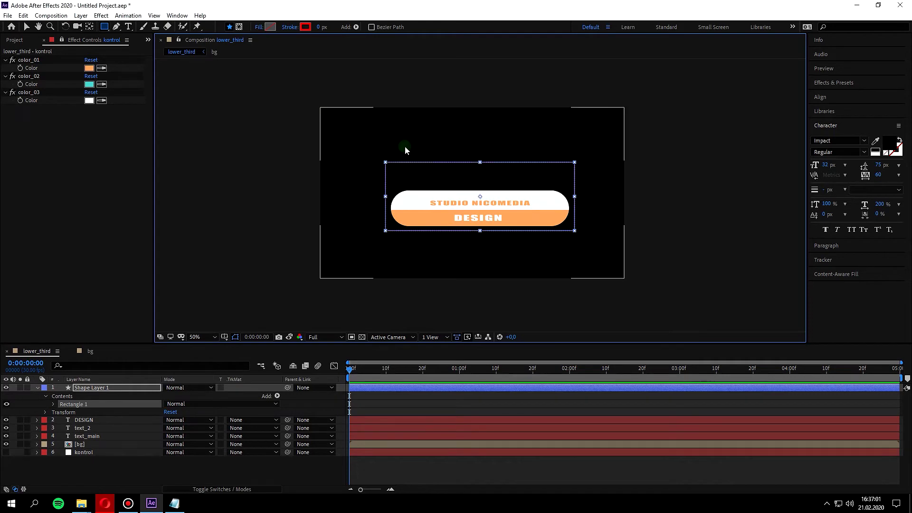
key("v")
left_click(437, 118)
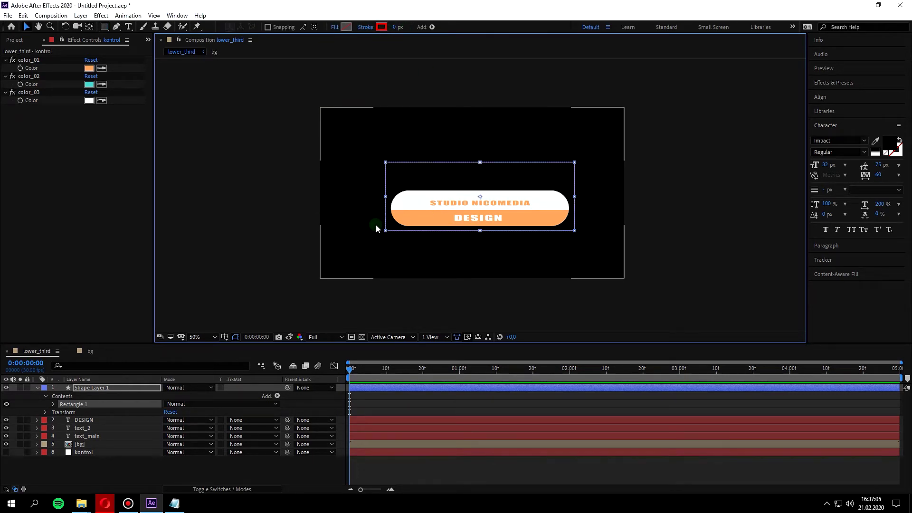
Rename the rectangle shape layer shape_02
left_click(93, 388)
key("Return")
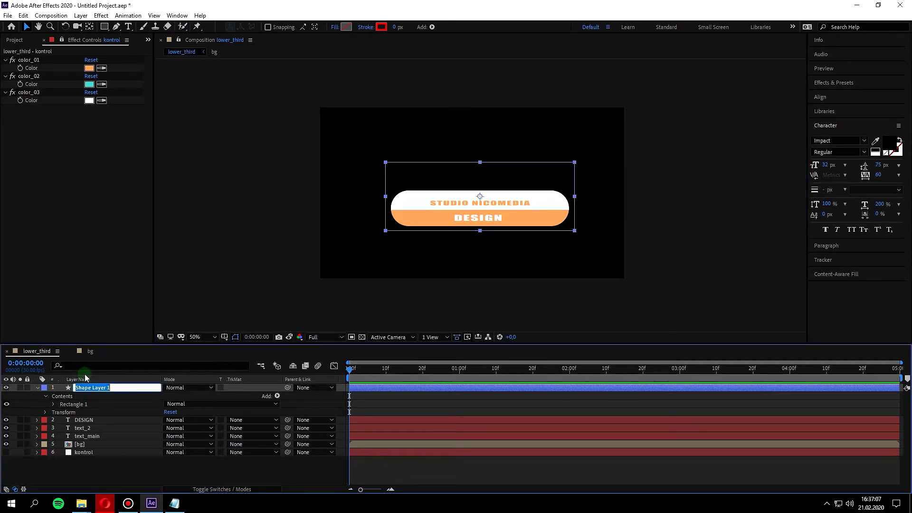
type("sha")
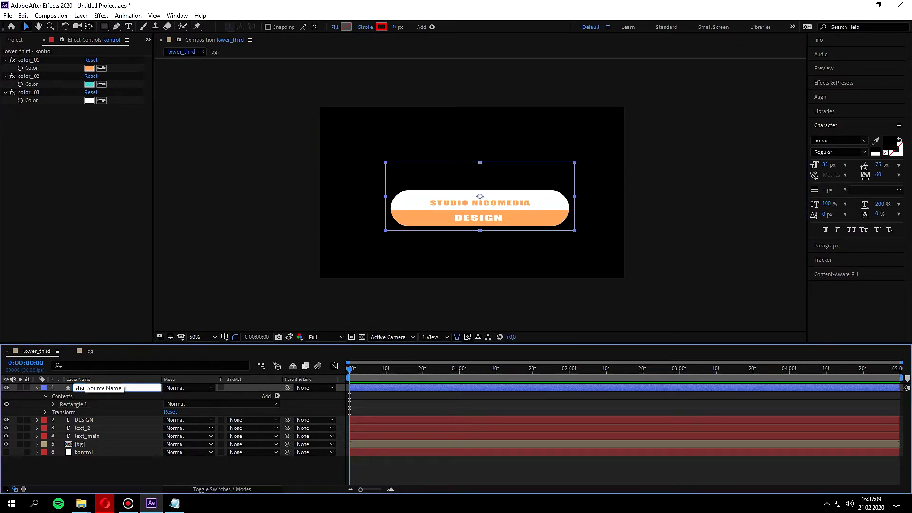
type("pe_02")
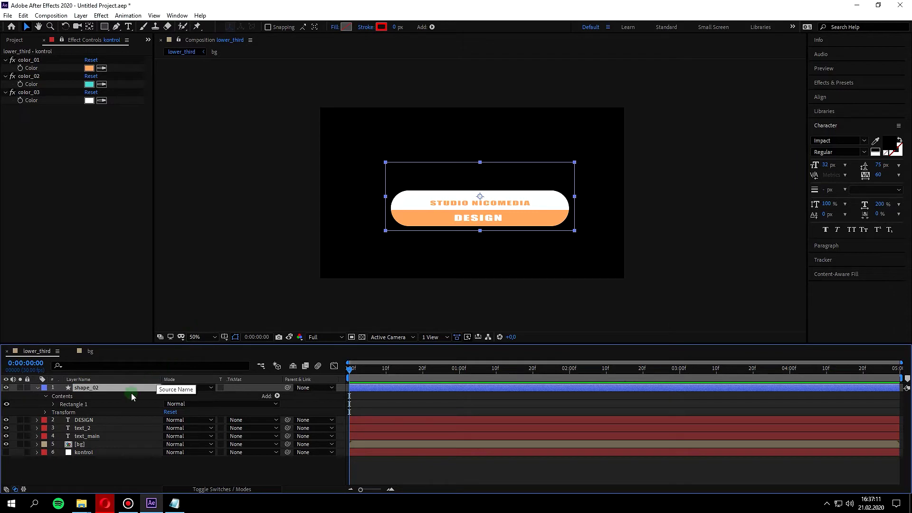
left_click(30, 390)
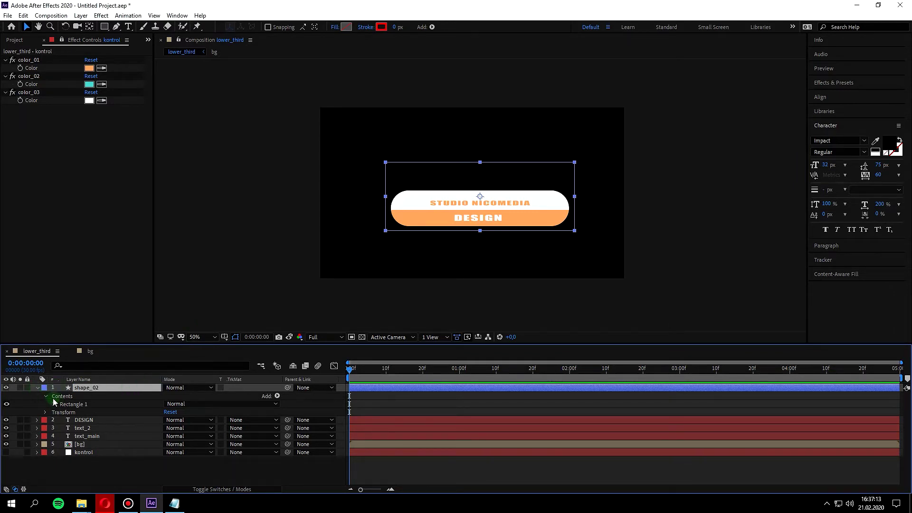
Add a fill to shape_02 and expression-link its colour to kontrol's color_01
left_click(277, 396)
left_click(326, 245)
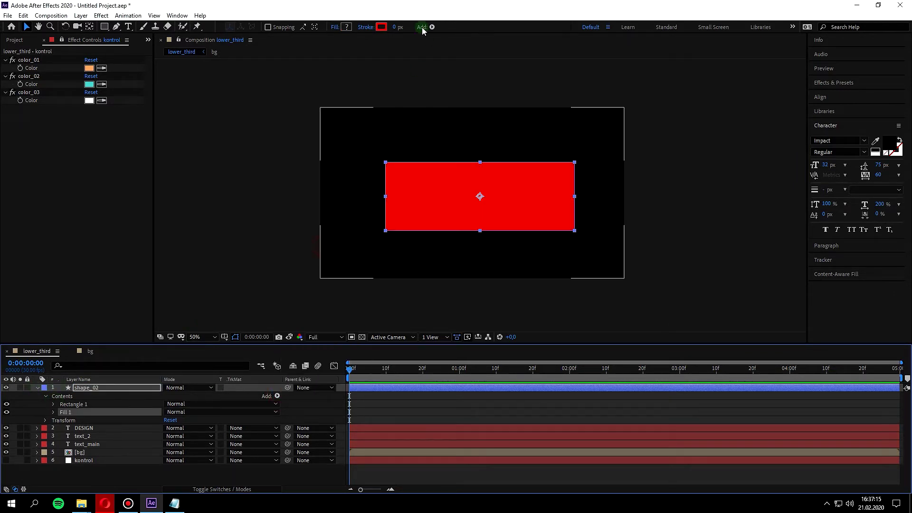
left_click(51, 407)
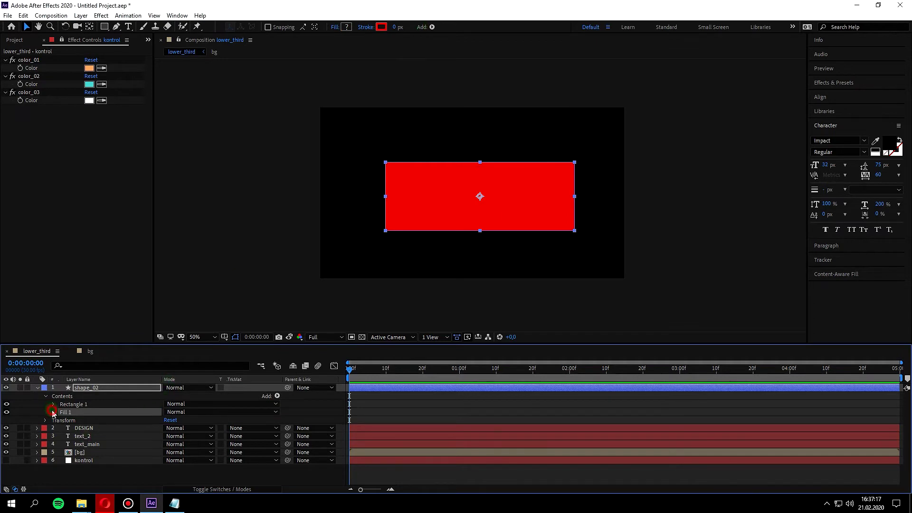
left_click(53, 413)
left_click(68, 437)
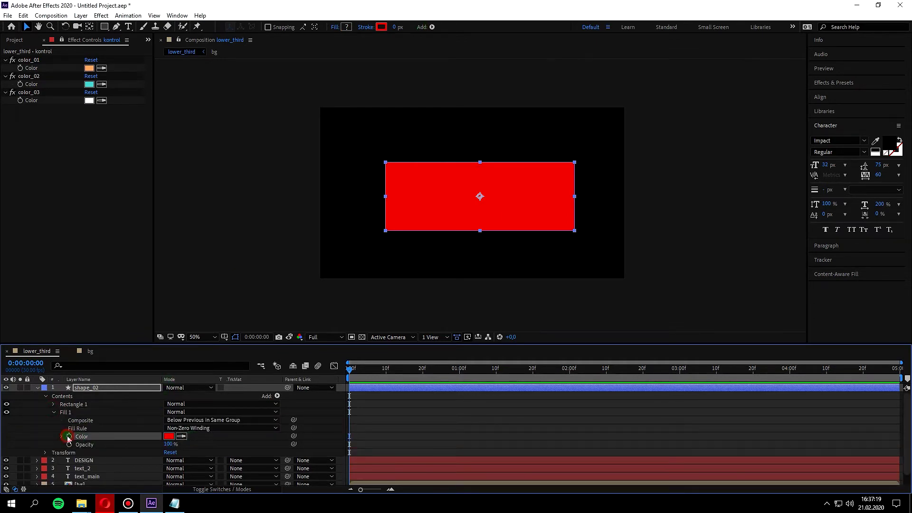
left_click(69, 437, "alt")
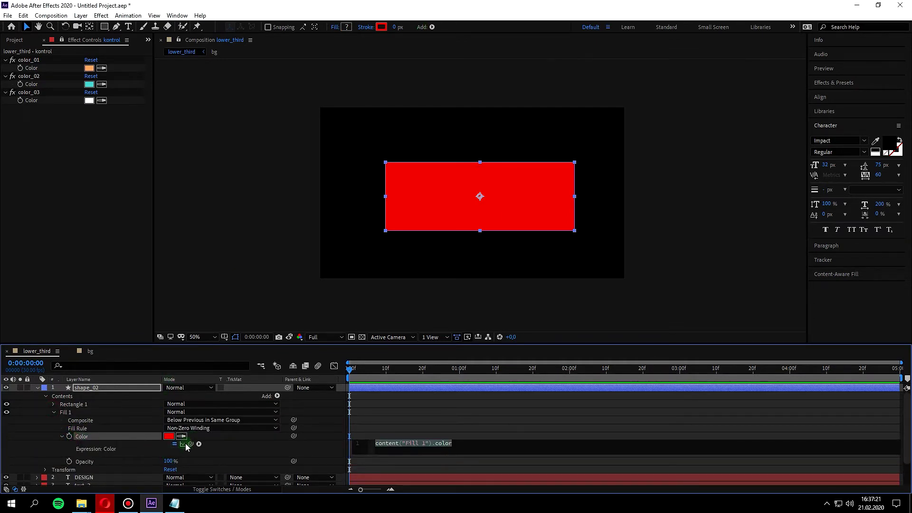
left_click_drag(191, 444, 34, 69)
left_click(226, 269)
scroll(335, 224, "up", 2)
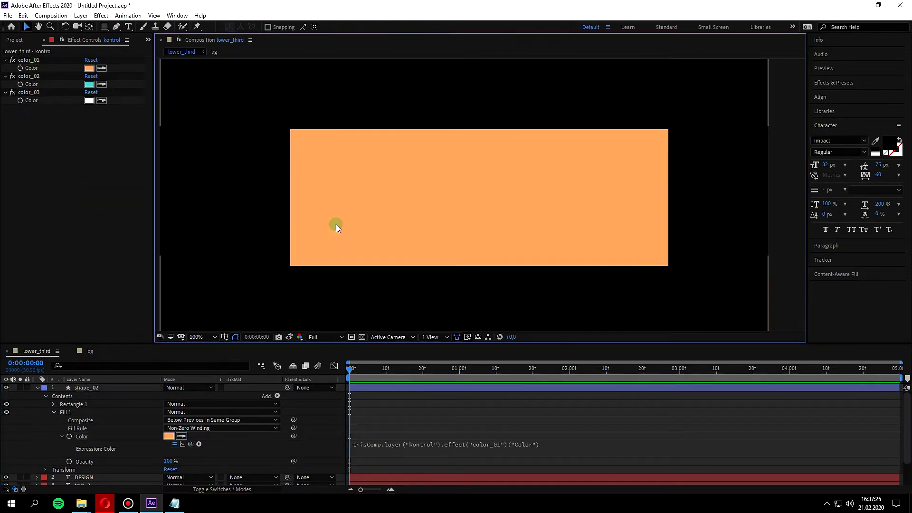
scroll(330, 232, "down", 2)
left_click(53, 413)
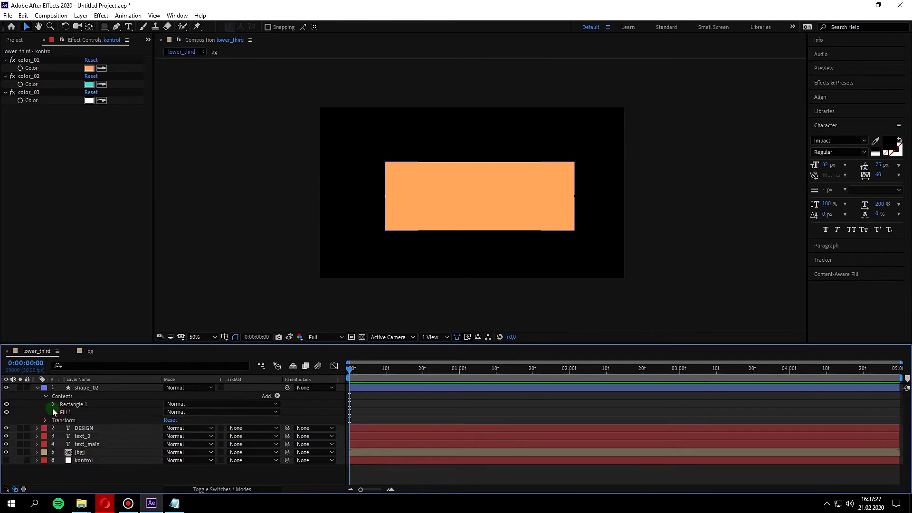
Set shape_02's rectangle to 200×75 with roundness 45 and move it to the bar's left end
left_click(53, 405)
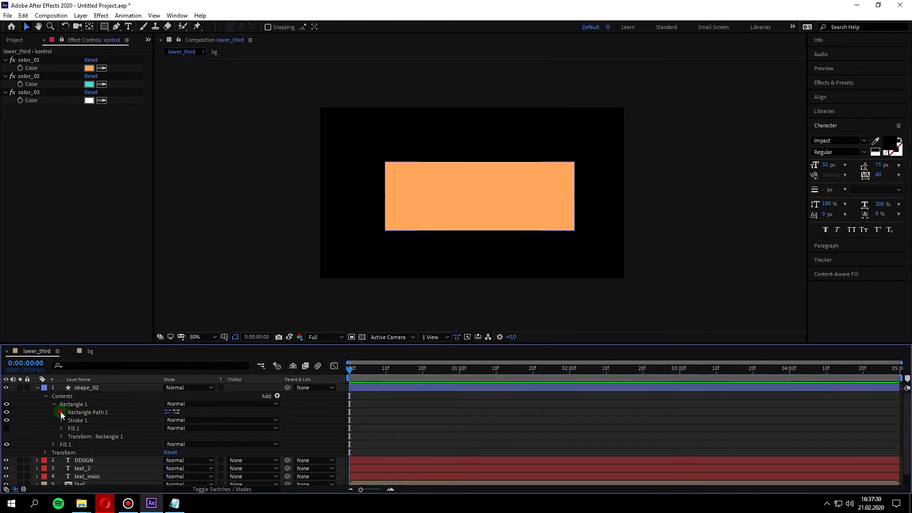
left_click(61, 413)
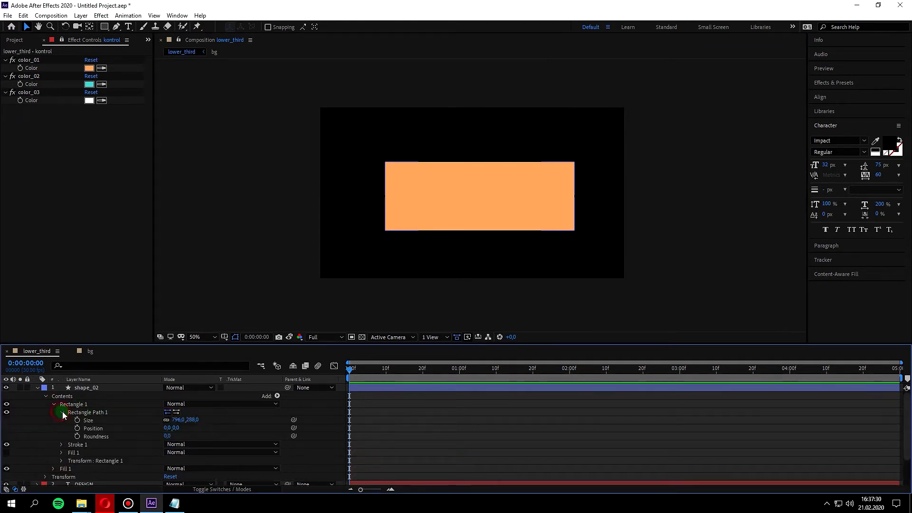
left_click(169, 420)
type("200")
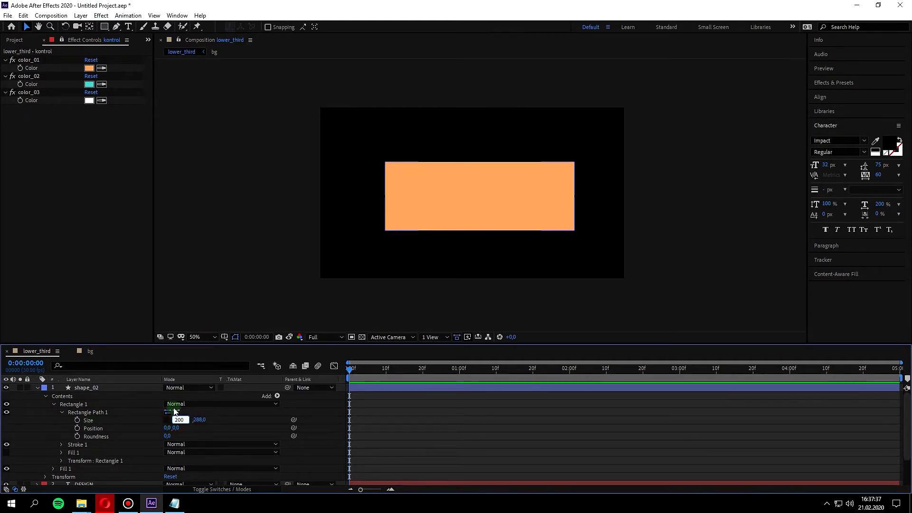
key("Return")
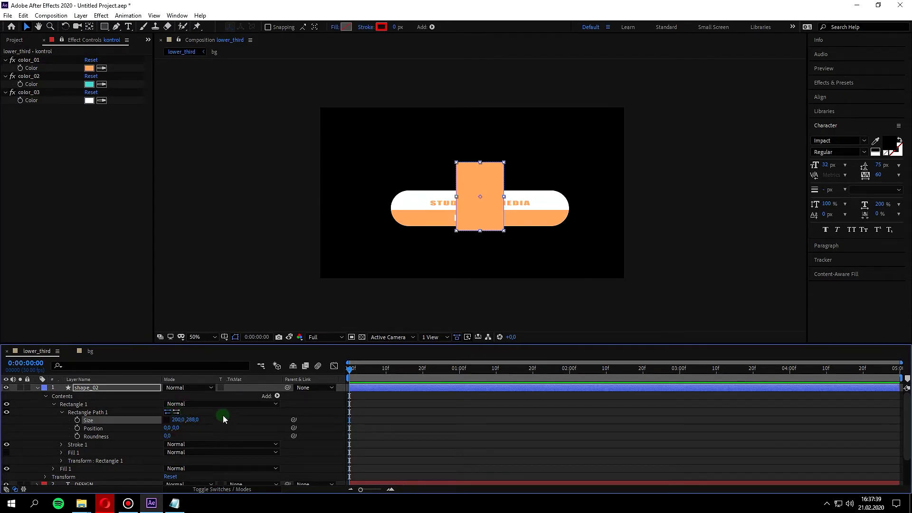
left_click(187, 420)
type("75")
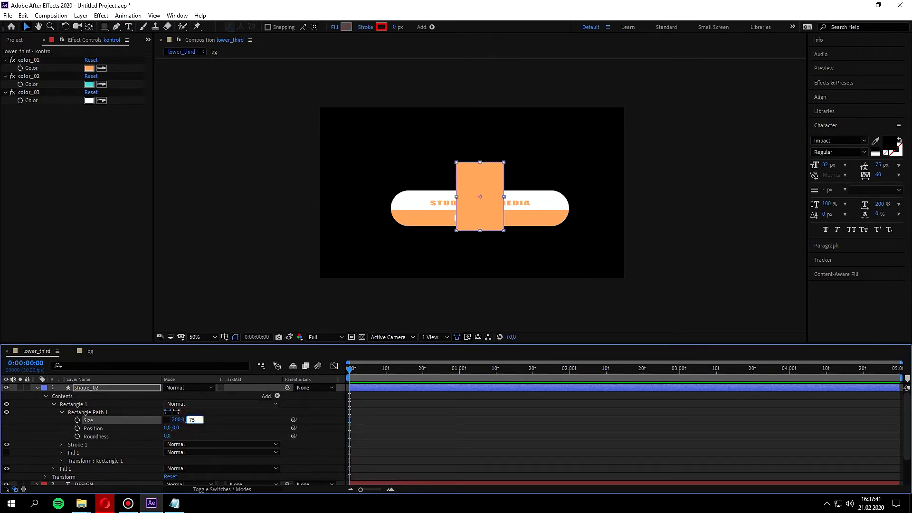
key("Return")
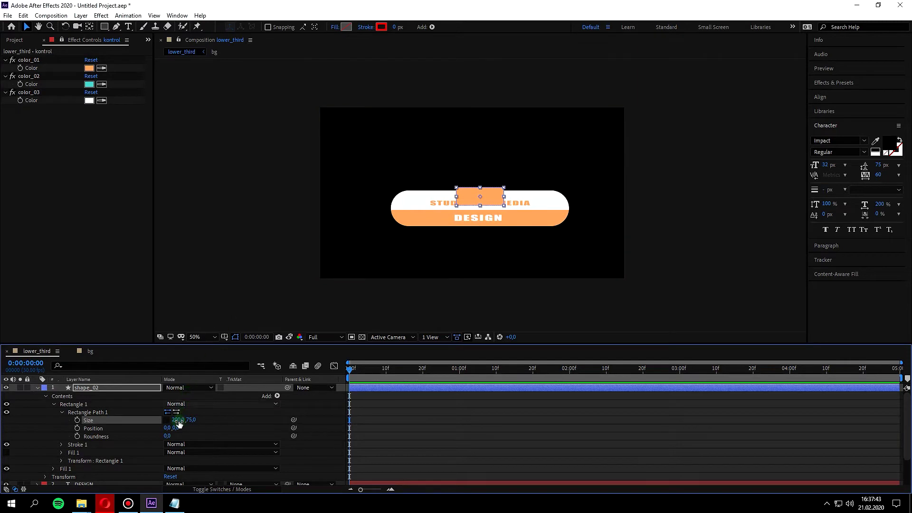
left_click_drag(167, 436, 186, 436)
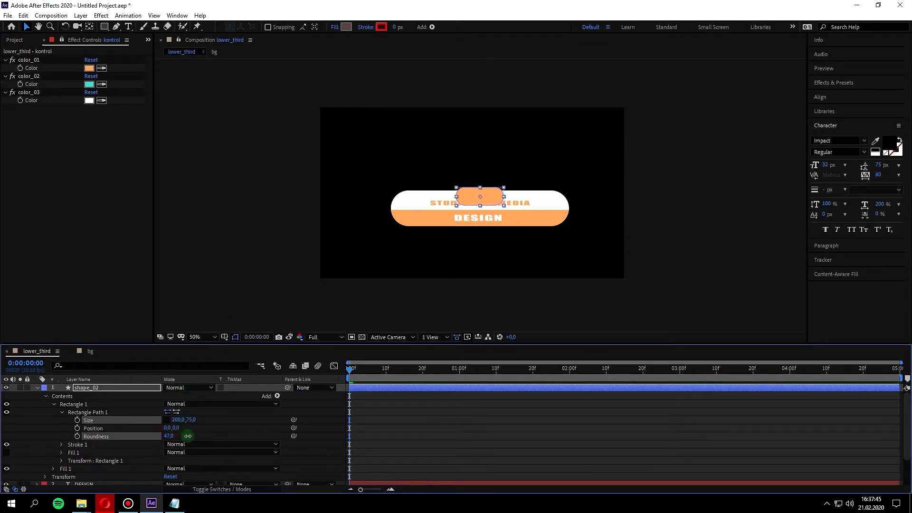
key("slash")
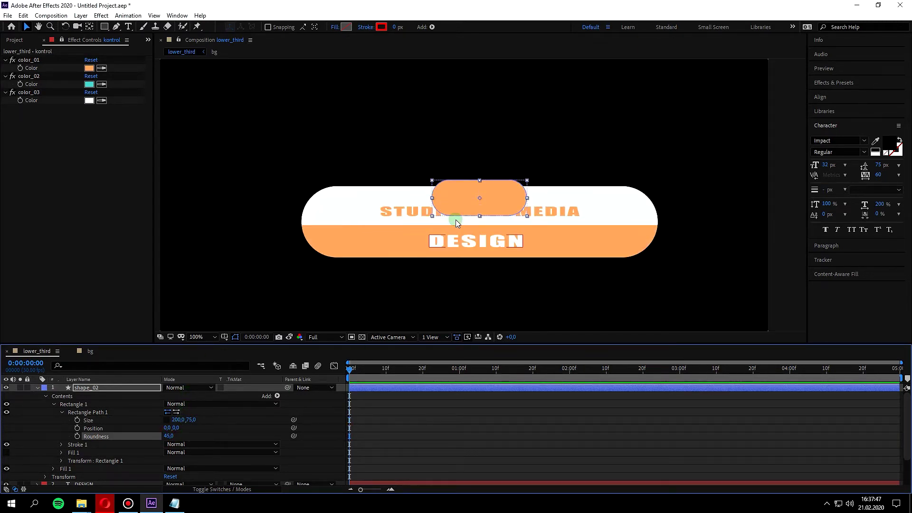
left_click_drag(454, 203, 292, 221)
Centre shape_02's anchor point and set its rotation to -45°
left_click(89, 388)
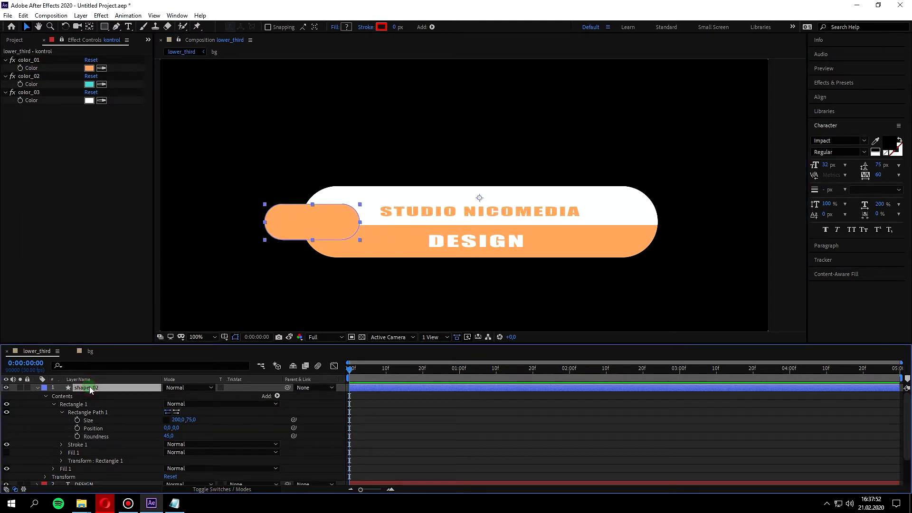
key("r")
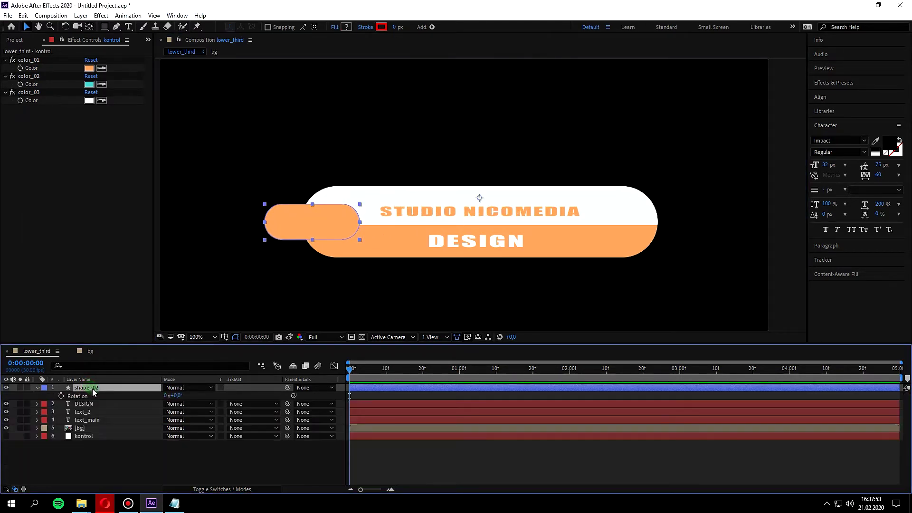
left_click(177, 395)
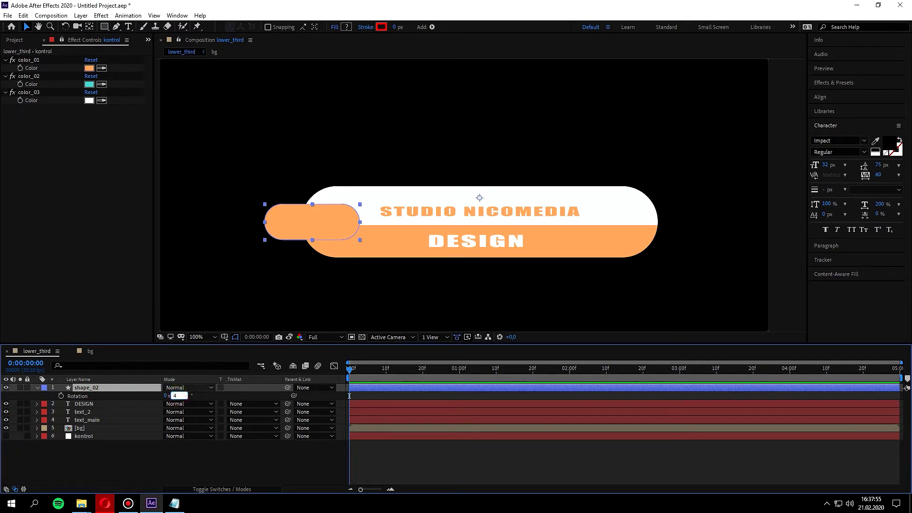
type("45")
key("Return")
key("ctrl+z")
key("ctrl+alt+Home")
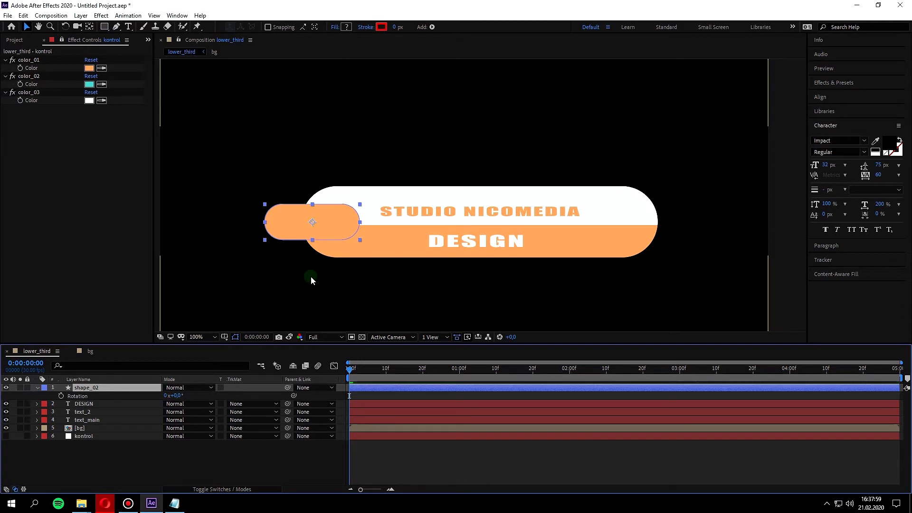
left_click(177, 395)
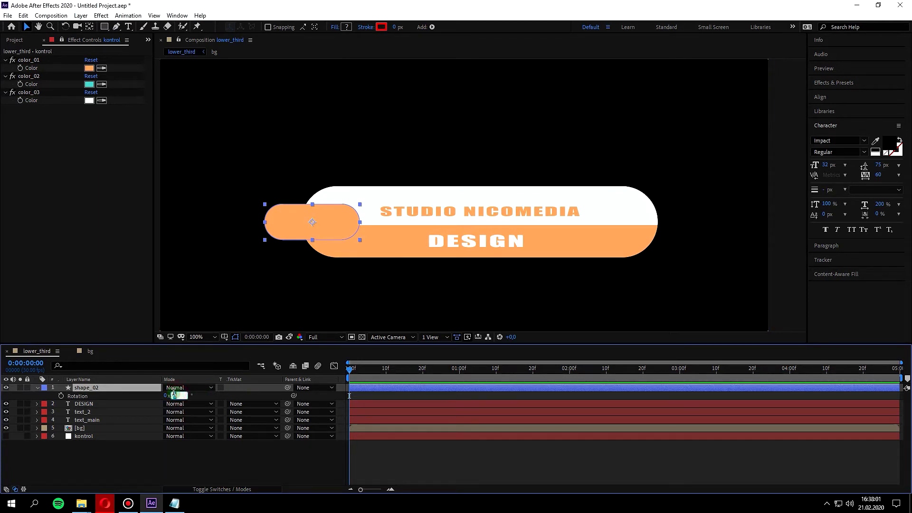
type("x+45")
key("Return")
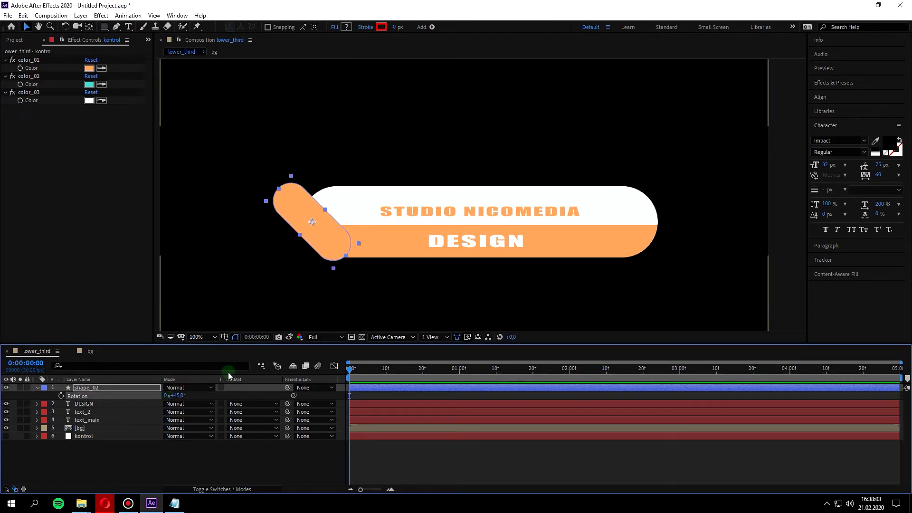
left_click(178, 396)
type("-45")
key("Return")
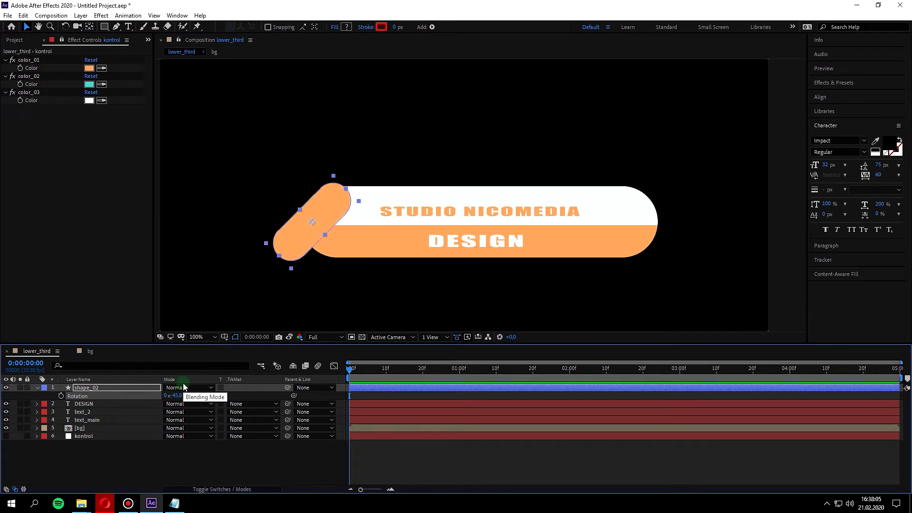
Nudge the tilted orange pill into place at the bar's left end
left_click_drag(302, 239, 306, 239)
key("comma")
key("comma")
key("period")
key("period")
key("period")
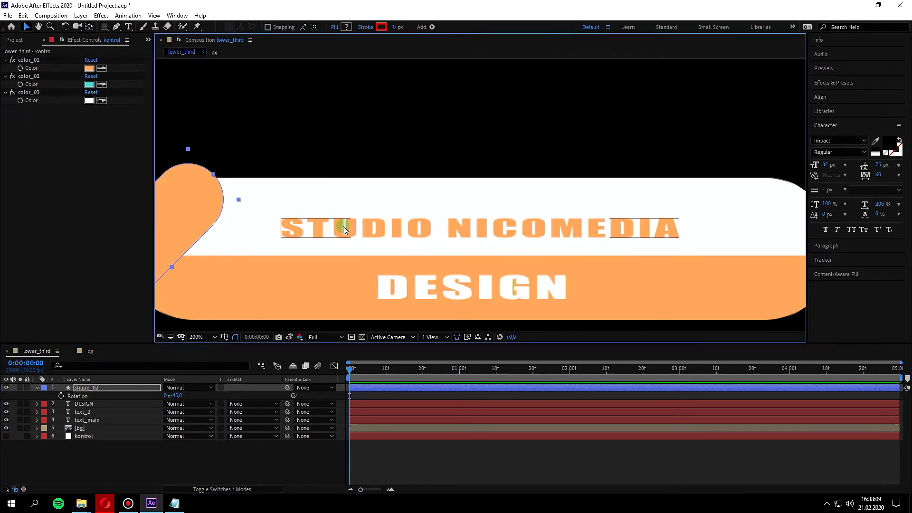
key("comma")
key("comma")
left_click(224, 220)
key("comma")
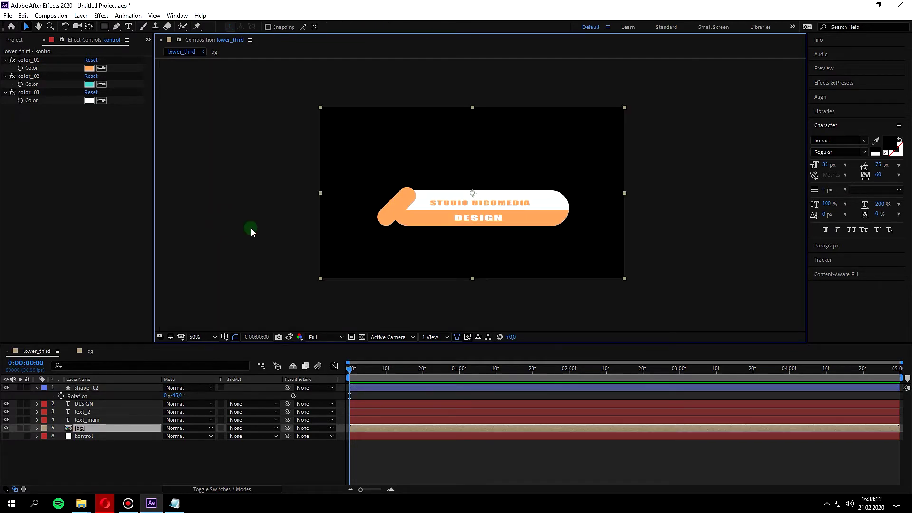
left_click_drag(320, 232, 322, 239)
left_click(102, 390)
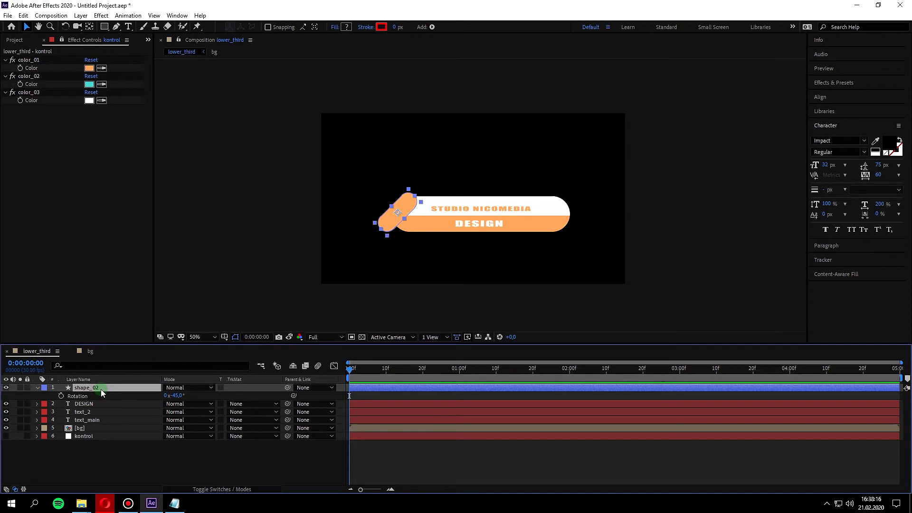
Duplicate shape_02 as shape_03 and expression-link its fill colour to kontrol's color_02, turning it teal
key("ctrl+d")
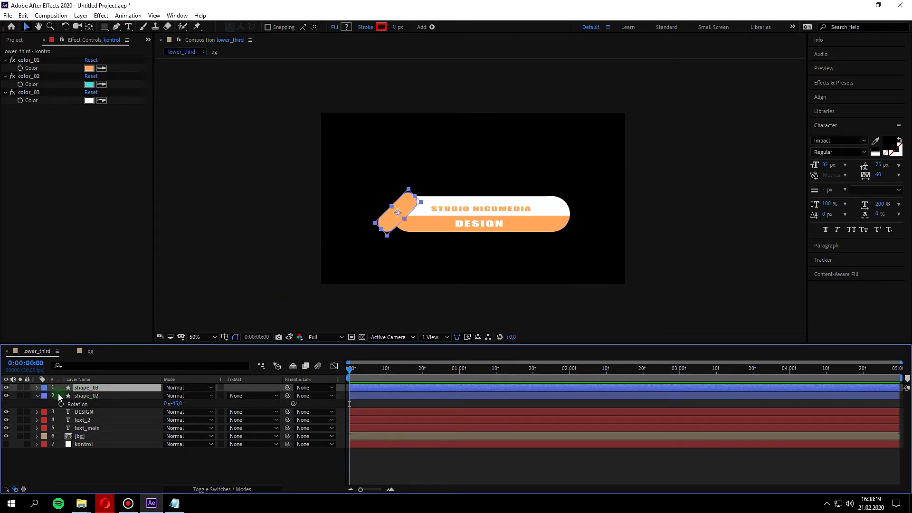
left_click(38, 388)
left_click(46, 397)
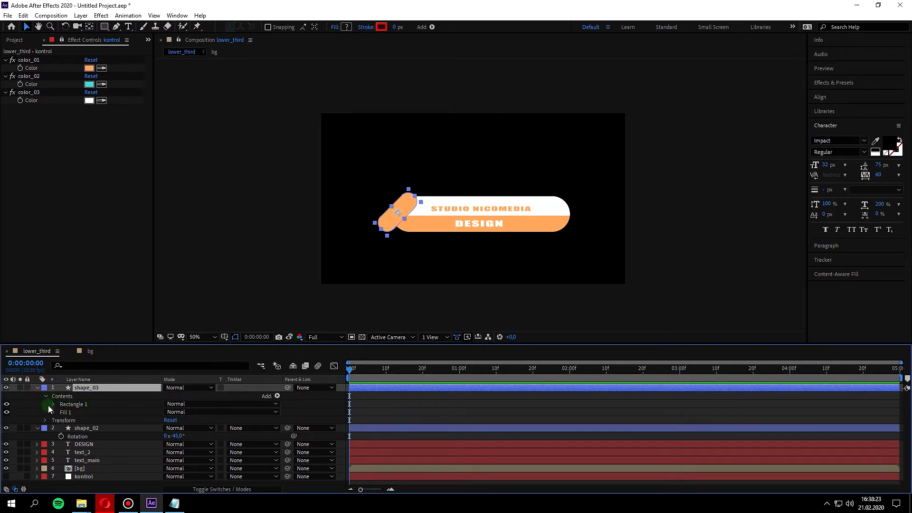
left_click(53, 412)
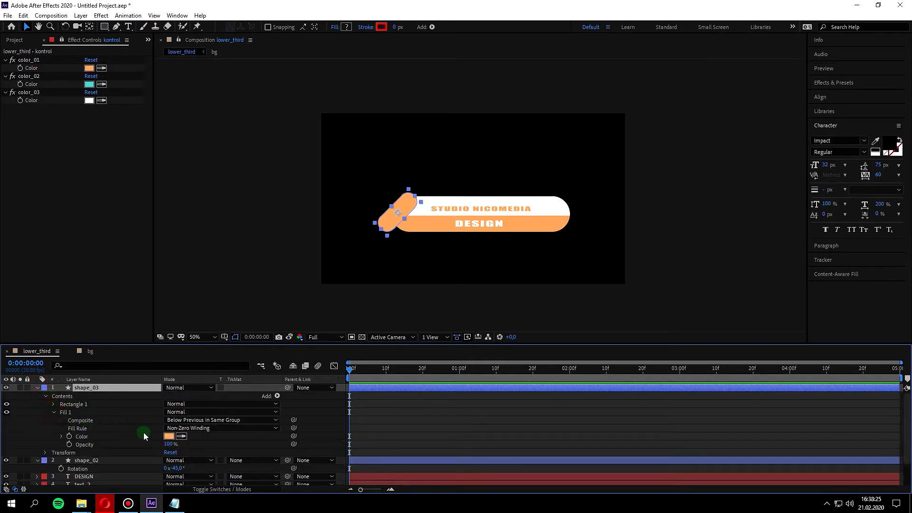
left_click(64, 437, "alt")
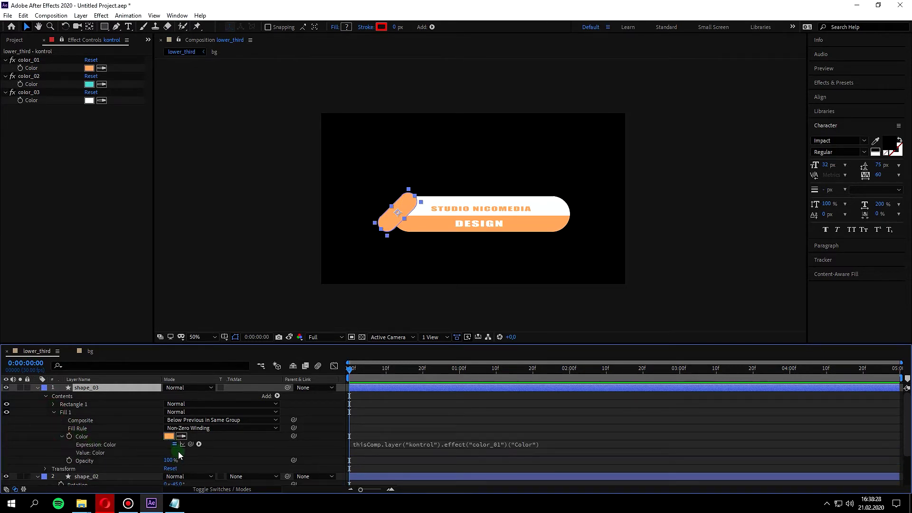
left_click(61, 438, "alt")
left_click(63, 437, "alt")
left_click_drag(192, 447, 31, 84)
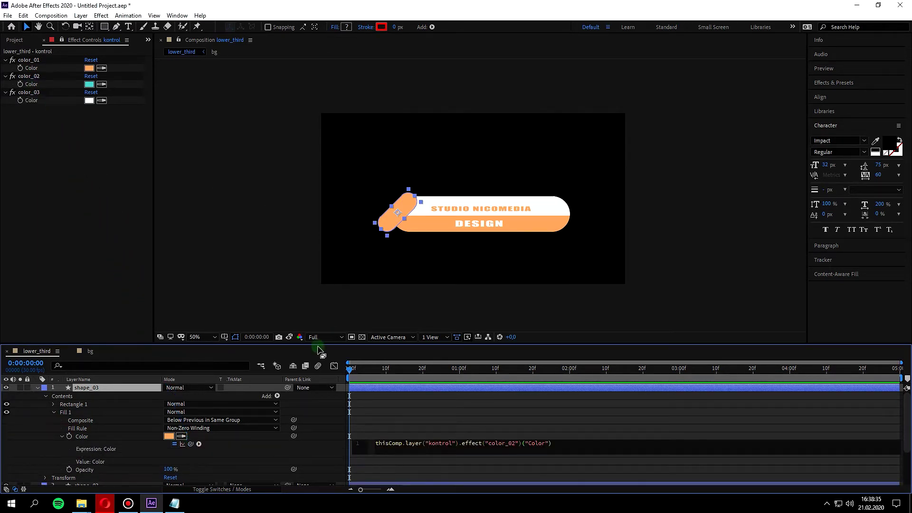
left_click(349, 233)
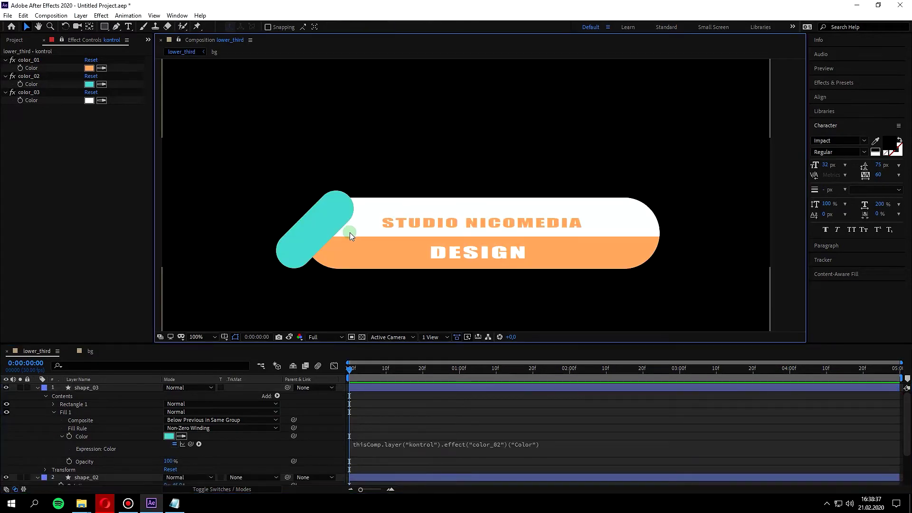
left_click(401, 213)
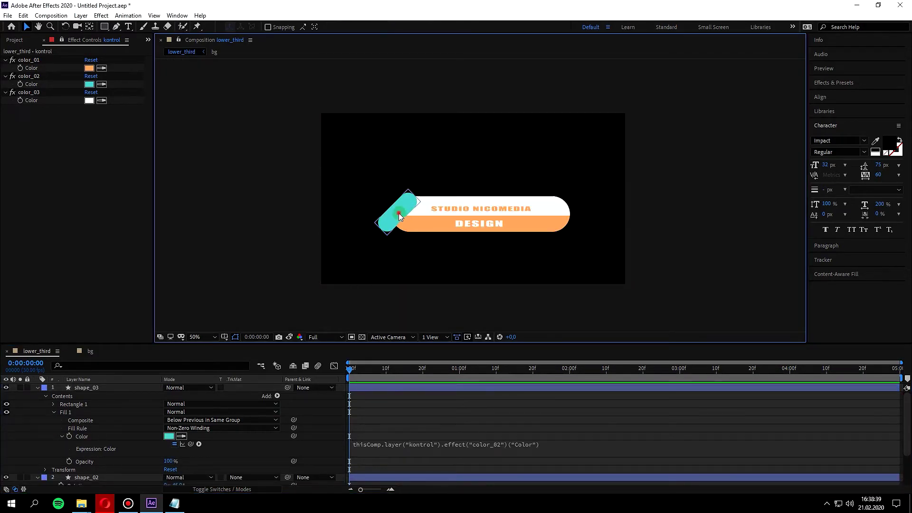
Move the teal tab up-left and set its rectangle width to 240
left_click_drag(401, 213, 387, 203)
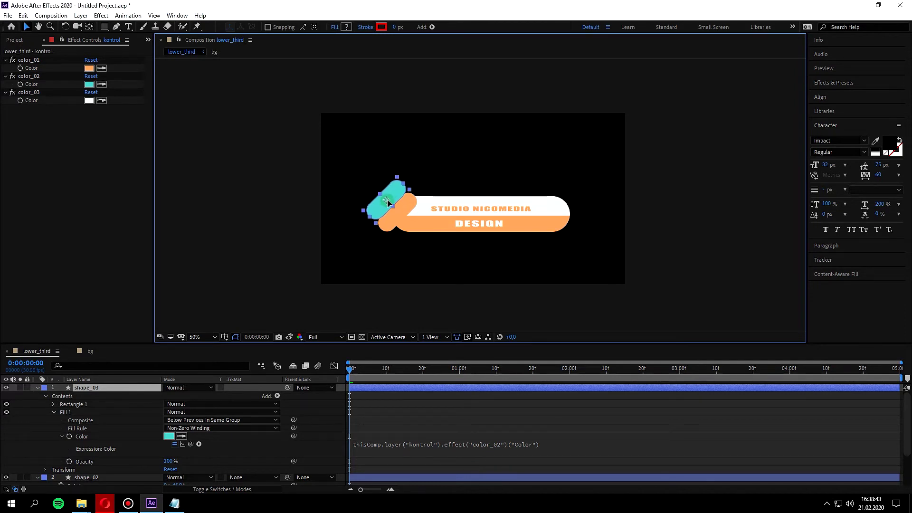
key("period")
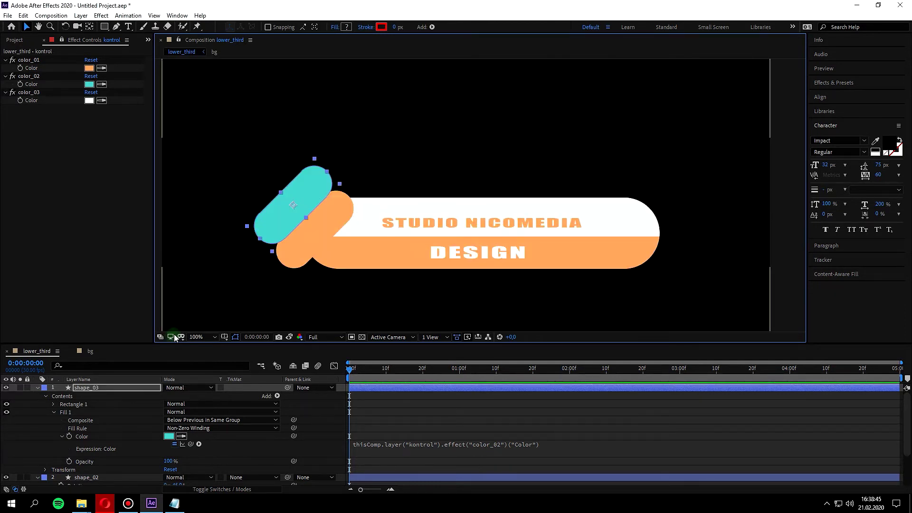
left_click(53, 412)
left_click(53, 404)
left_click(61, 412)
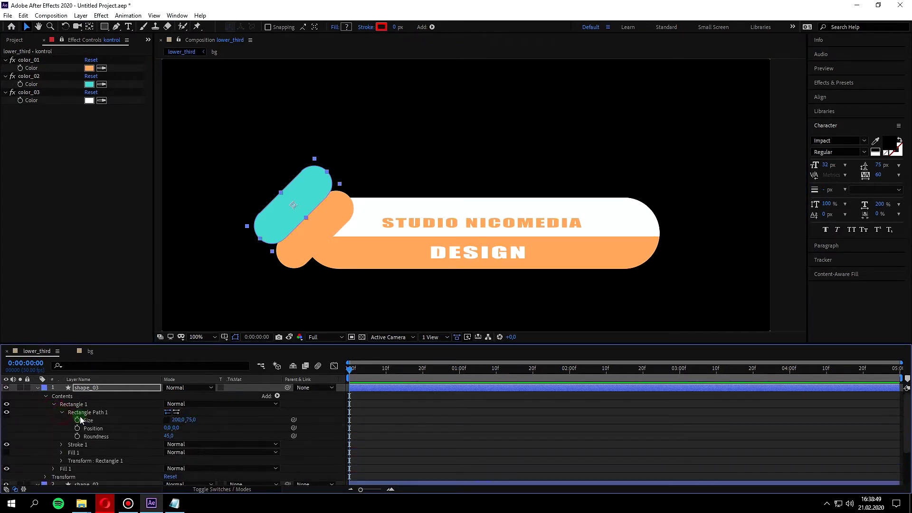
left_click(175, 420)
type("240")
key("Return")
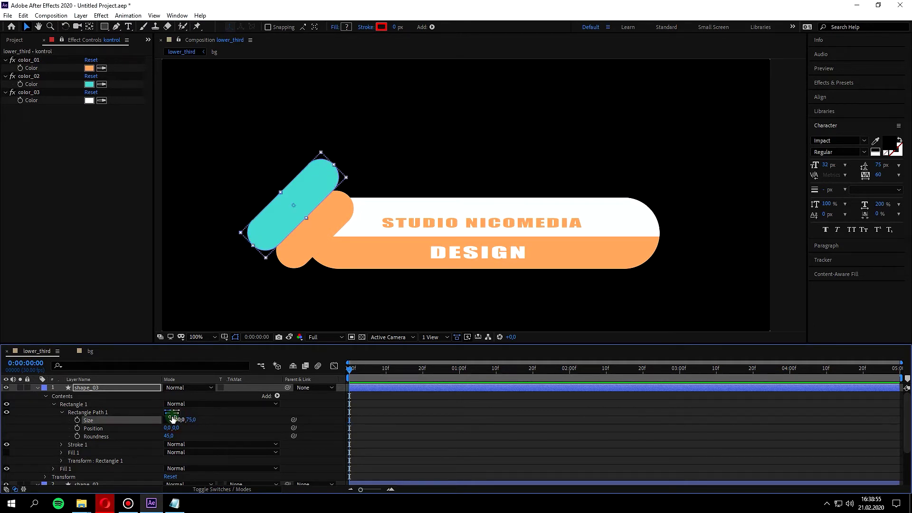
Try a 120 width on the teal tab, then undo back to 240
scroll(303, 297, "down", 2)
left_click(278, 241)
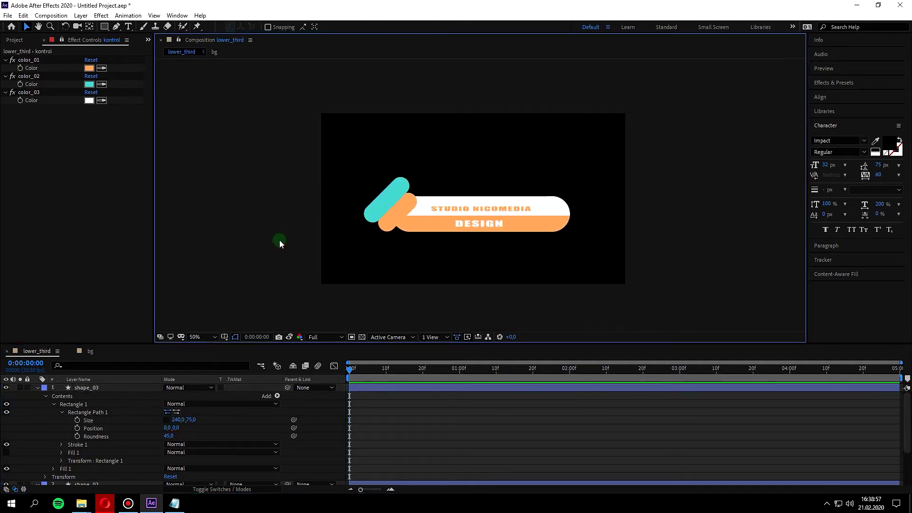
scroll(343, 204, "up", 2)
left_click(307, 215)
left_click(323, 259)
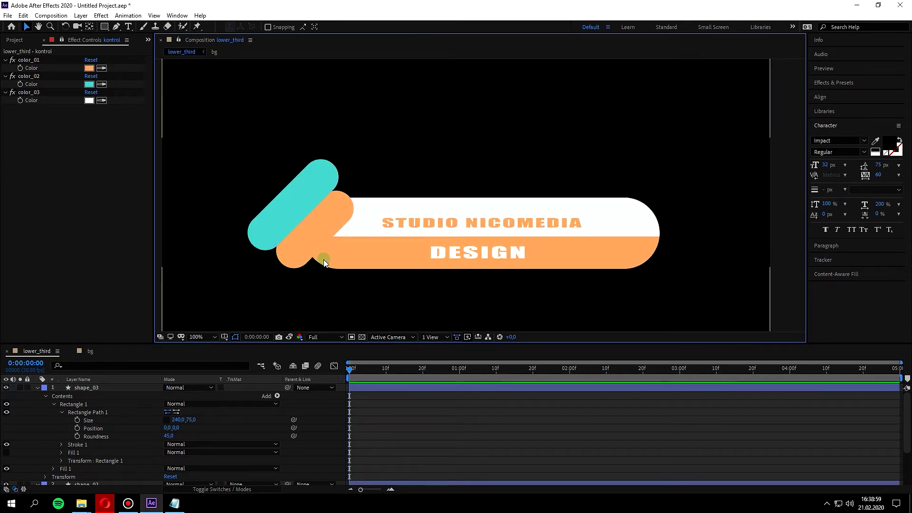
scroll(321, 259, "down", 2)
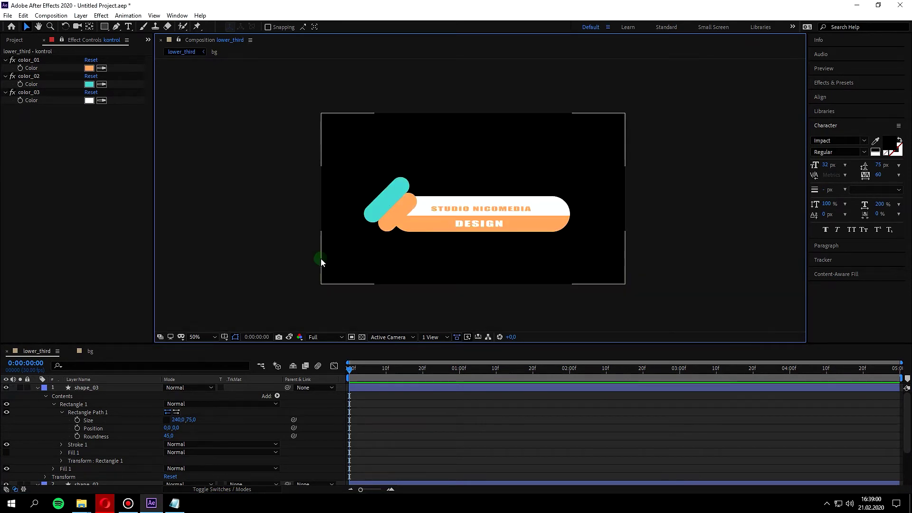
left_click(350, 217)
scroll(348, 294, "up", 1)
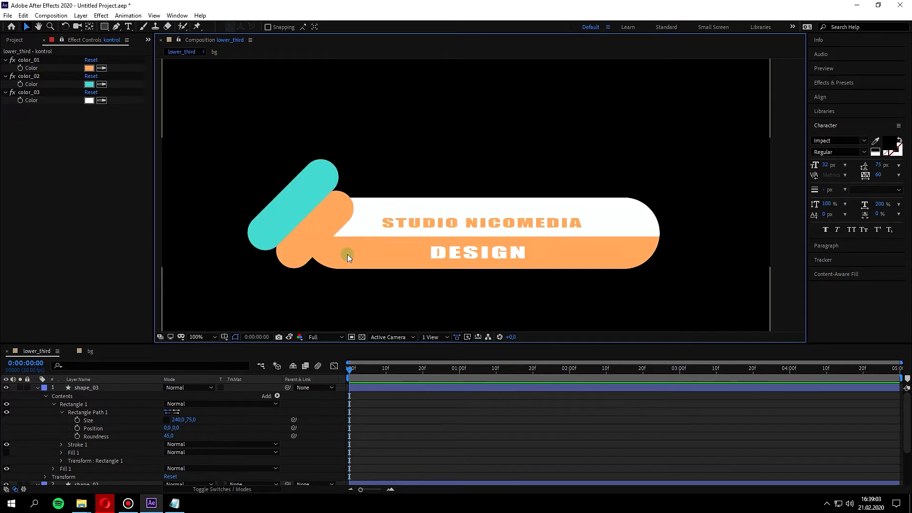
left_click(169, 435)
left_click(292, 223)
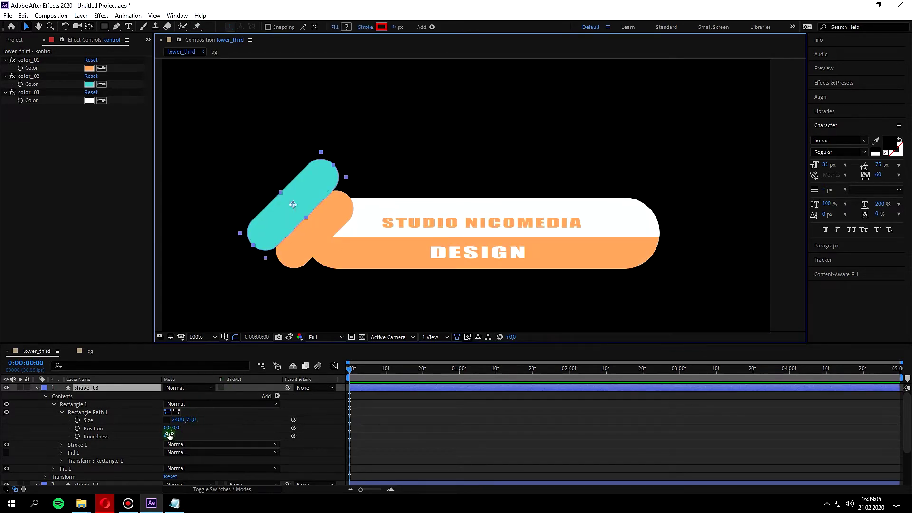
left_click(178, 420)
type("0")
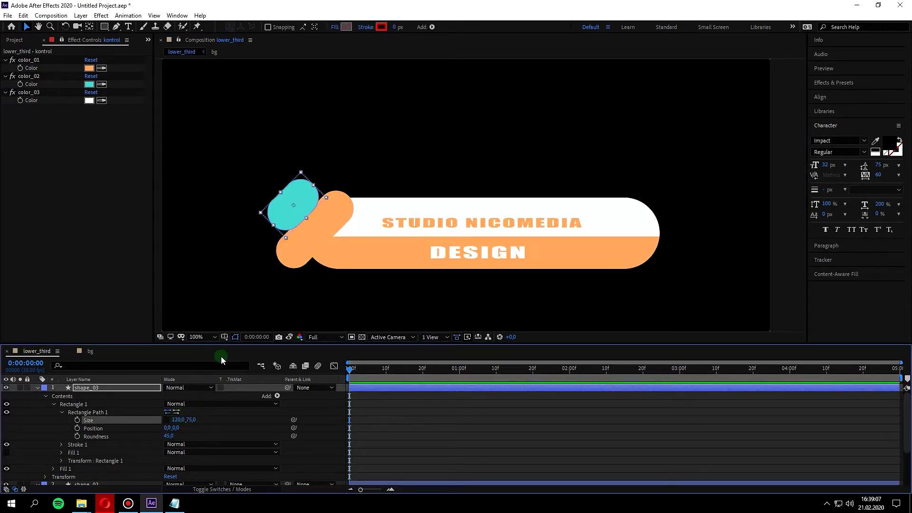
left_click(221, 356)
scroll(295, 243, "down", 1)
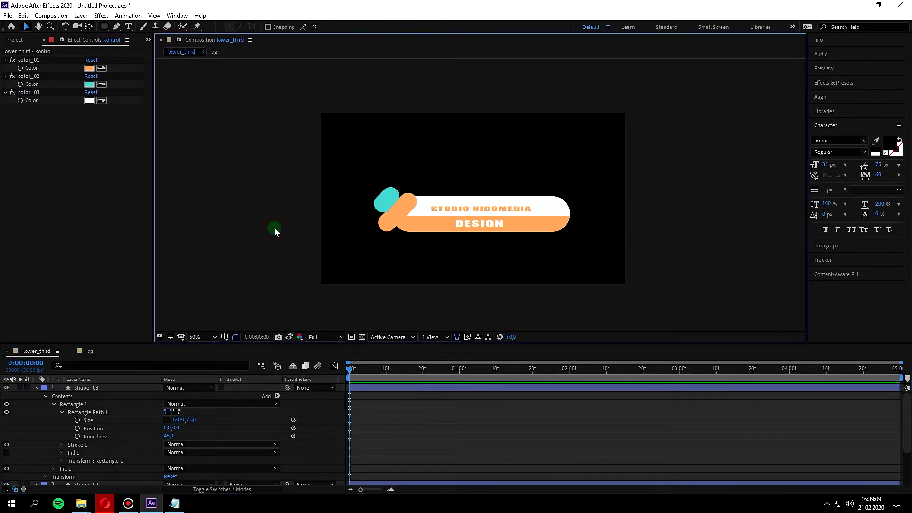
key("ctrl+z")
key("period")
Nudge the teal tab slightly right and down, checking the overall layout
key("comma")
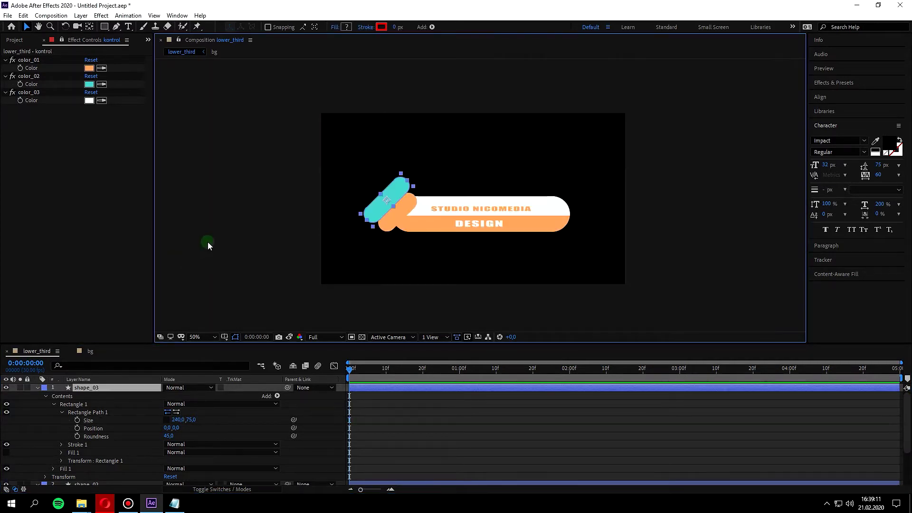
left_click(232, 226)
key("period")
left_click_drag(295, 210, 300, 212)
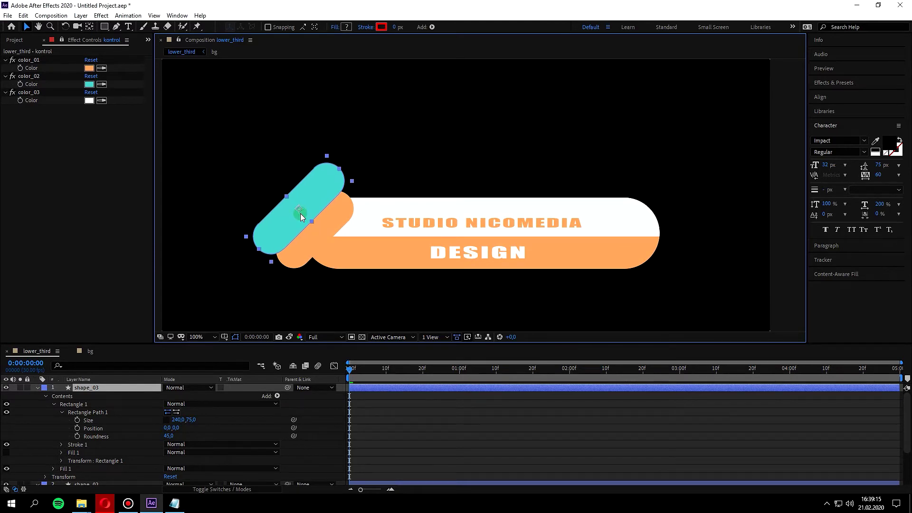
key("comma")
left_click(252, 229)
key("period")
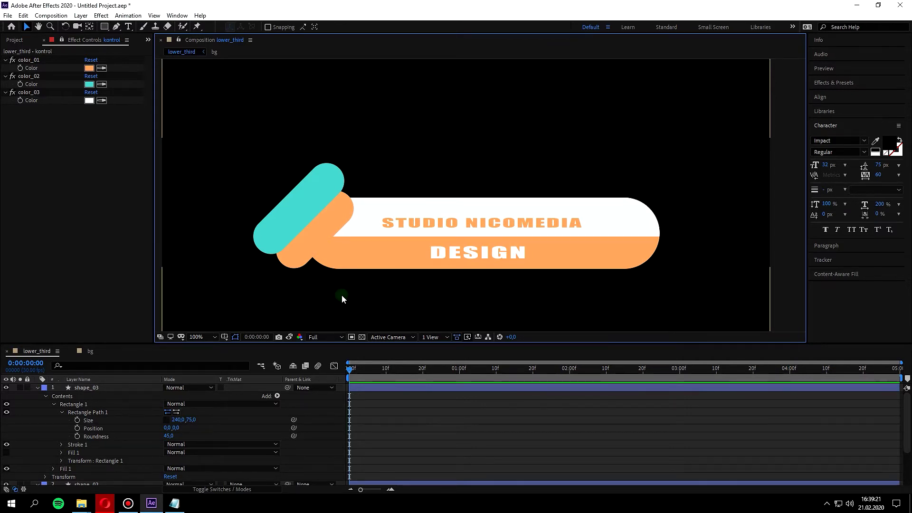
key("comma")
key("period")
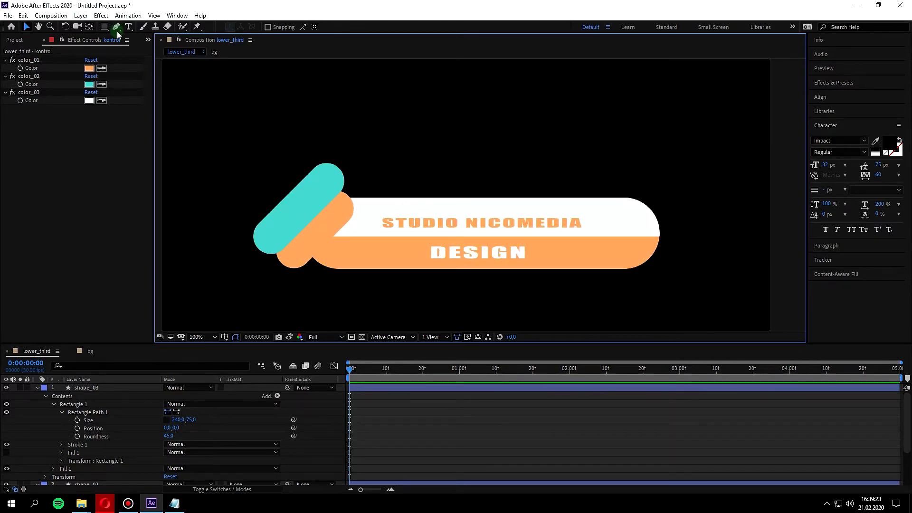
Draw an ellipse above the STUDIO NICOMEDIA text and name its shape layer circle
left_click_drag(104, 27, 136, 45)
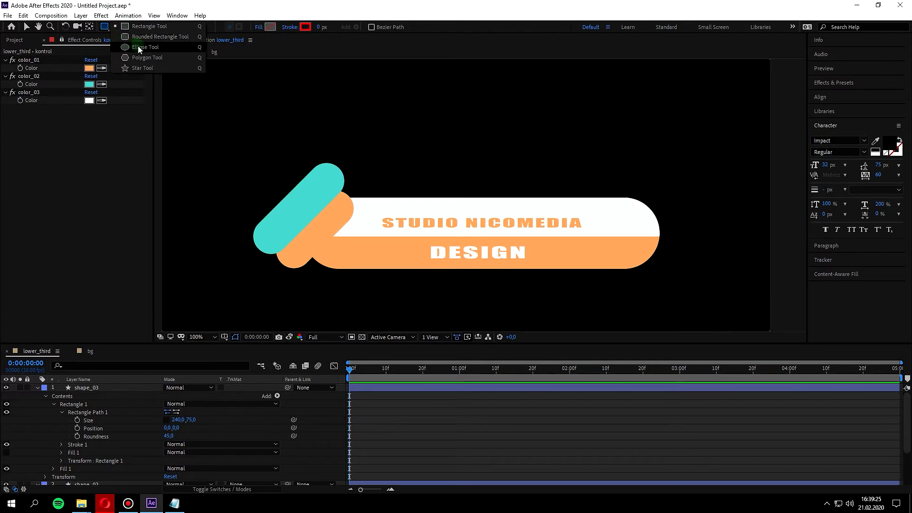
left_click(143, 47)
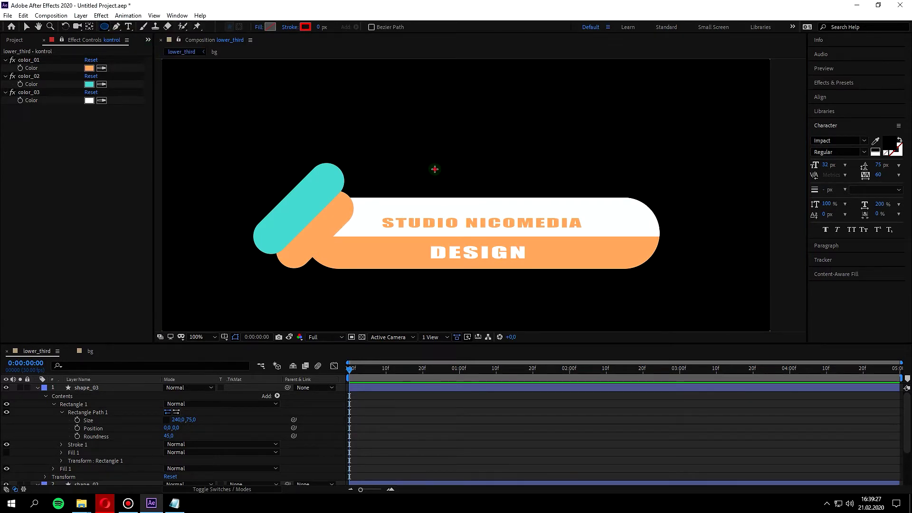
mouse_move(435, 169)
left_mouse_down()
mouse_move(489, 238)
mouse_move(469, 237)
mouse_move(447, 215)
left_mouse_up()
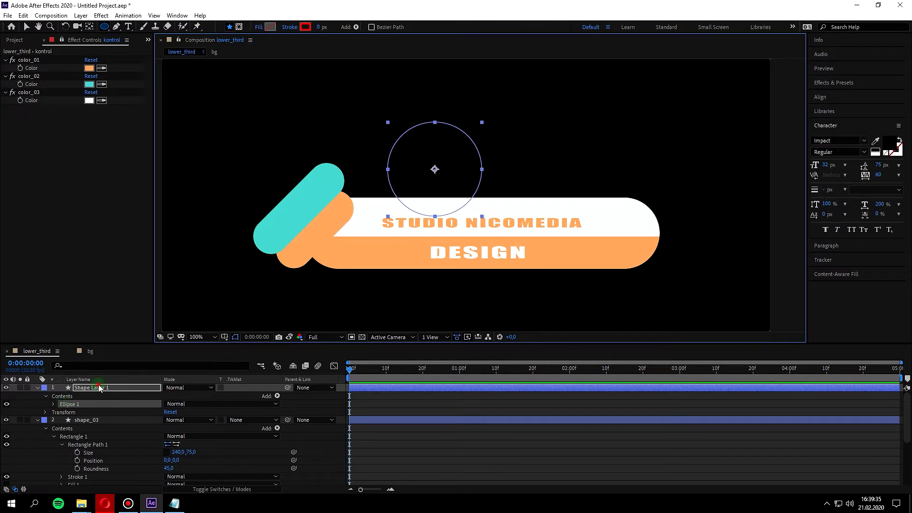
type("circle")
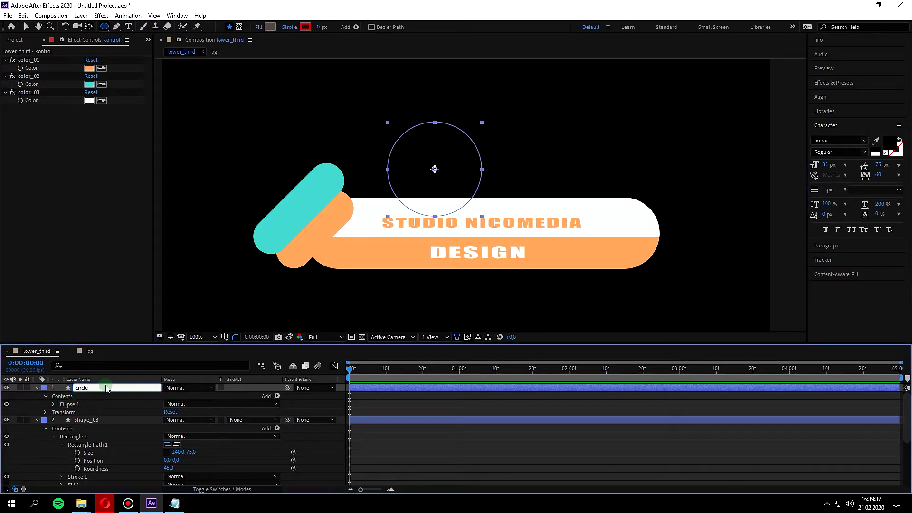
key("Return")
key("comma")
key("v")
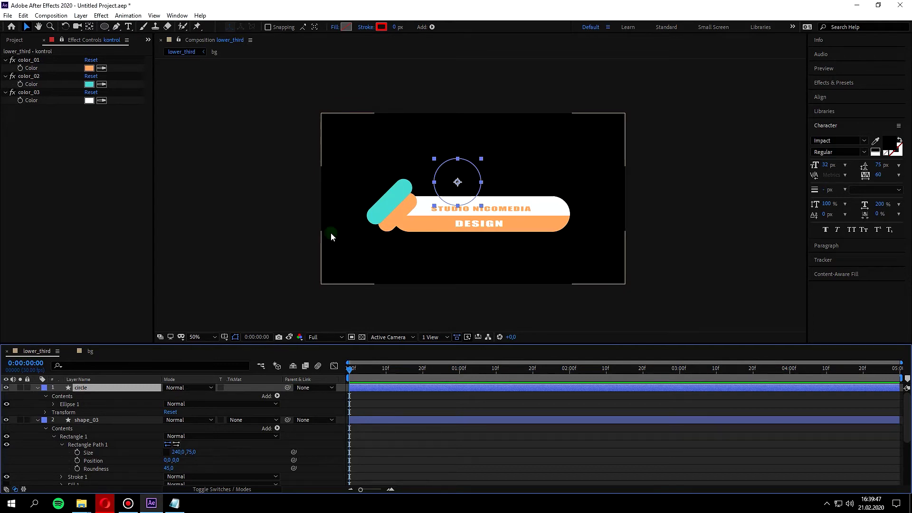
left_click(36, 390, "ctrl")
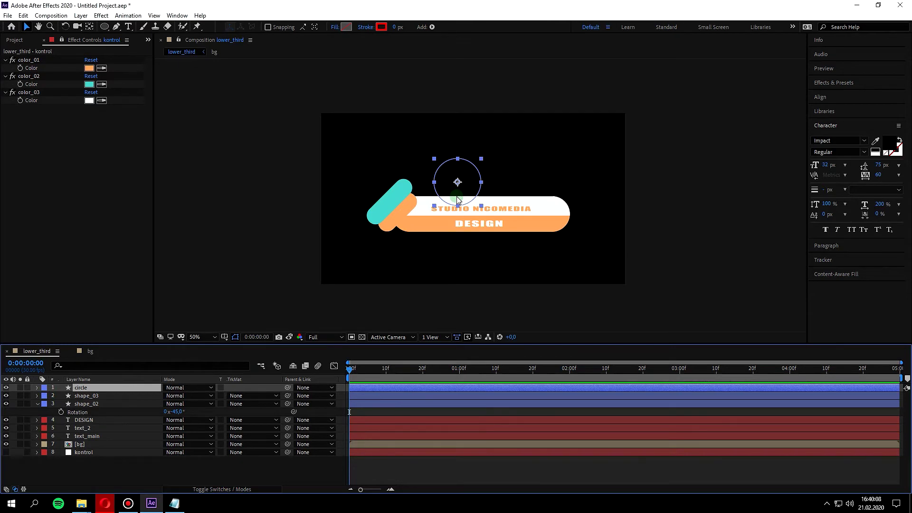
Add a fill to the circle and link the ellipse's fill colour to kontrol's color_03 by expression
left_click(431, 27)
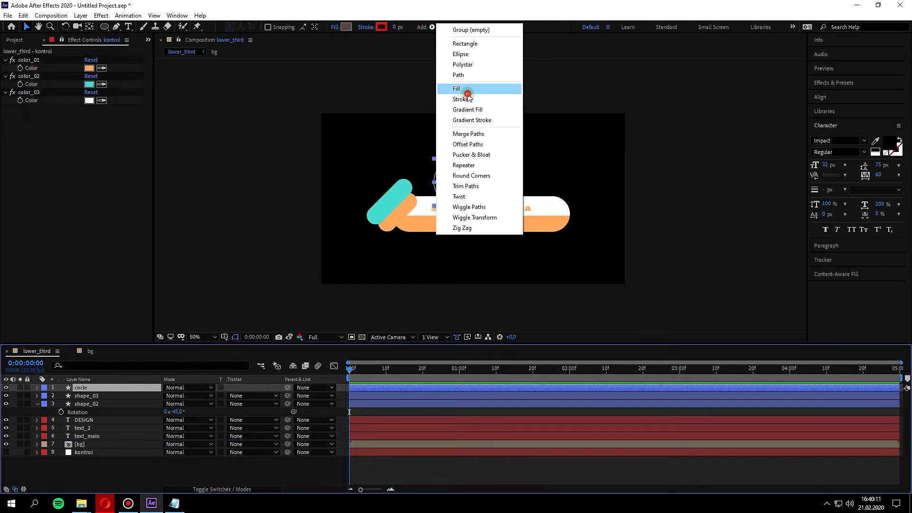
left_click(461, 89)
scroll(447, 211, "up", 2)
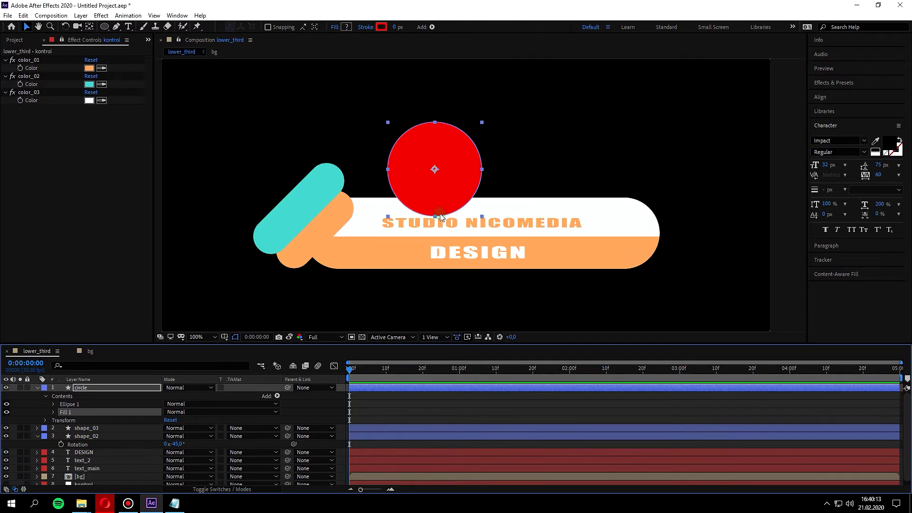
scroll(440, 217, "down", 2)
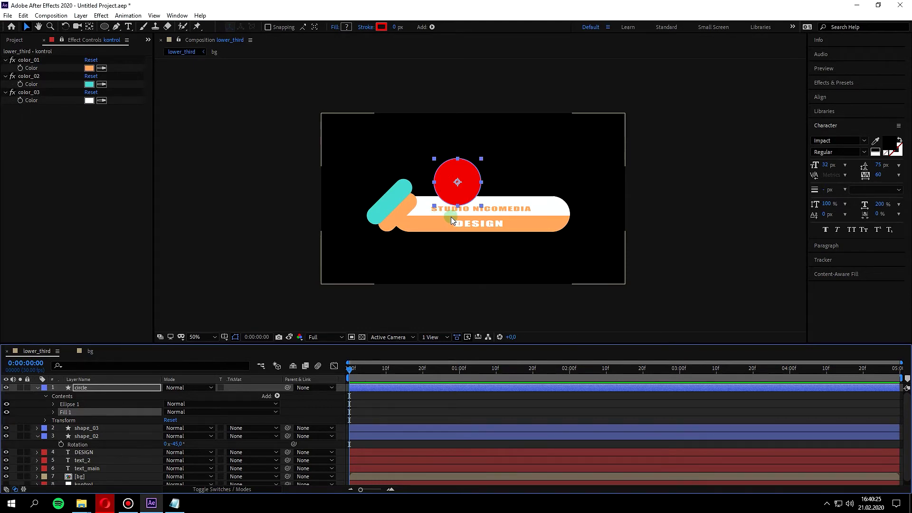
left_click(53, 404)
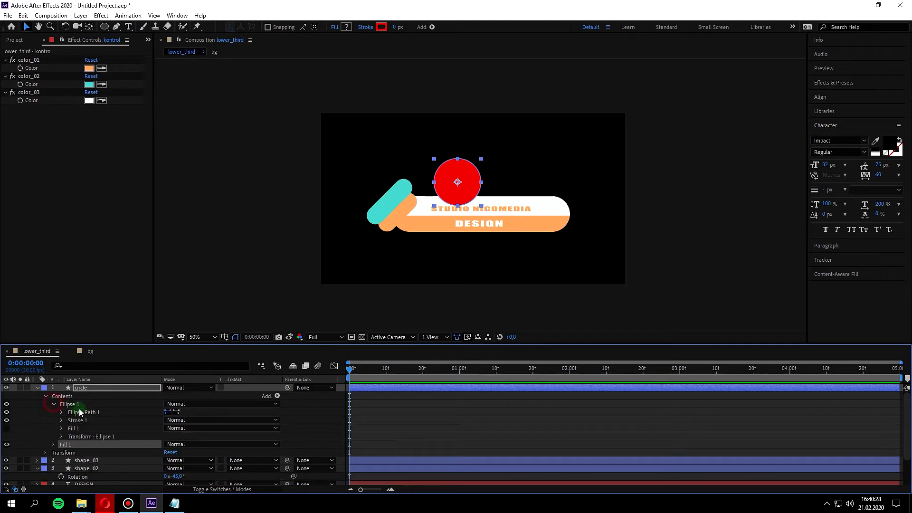
left_click(62, 429)
left_click(78, 453, "alt")
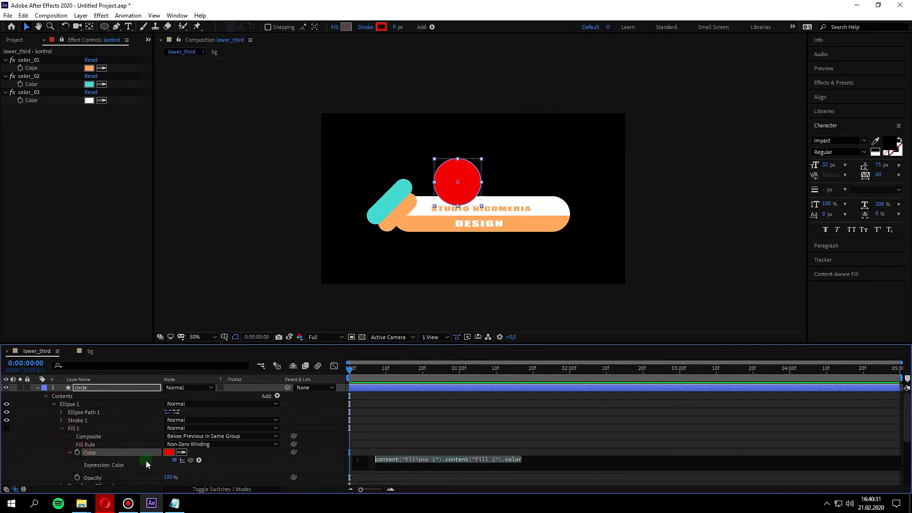
left_click_drag(191, 460, 37, 103)
left_click(237, 252)
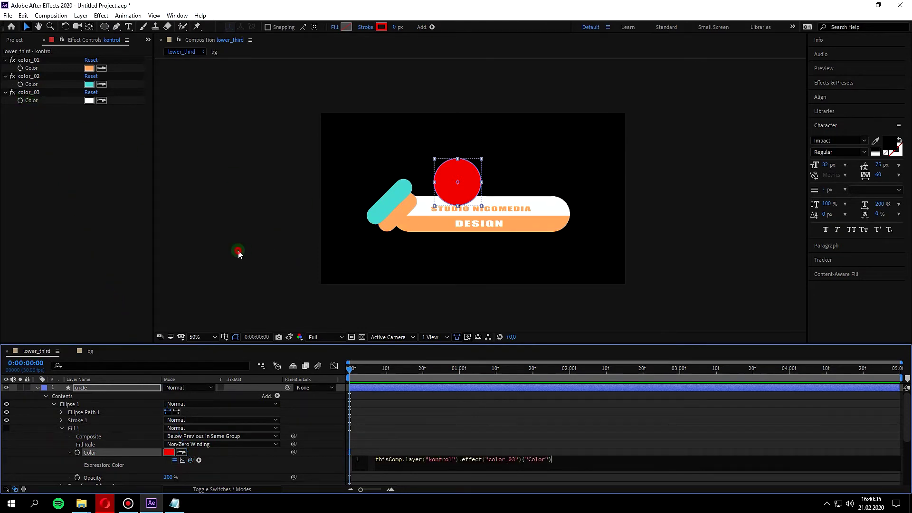
Delete the outer Fill 1 and the ellipse's own Fill 1, leaving only the outline
left_click(116, 385)
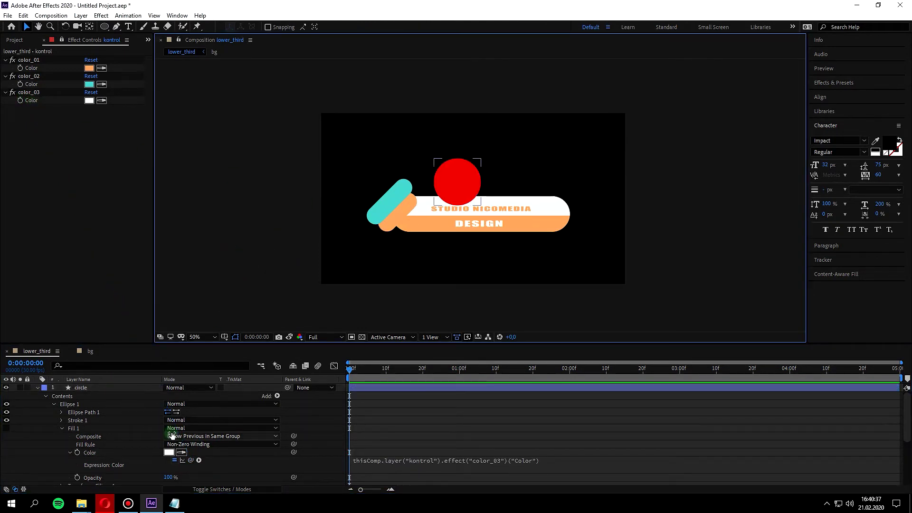
left_click(450, 186)
key("ctrl+z")
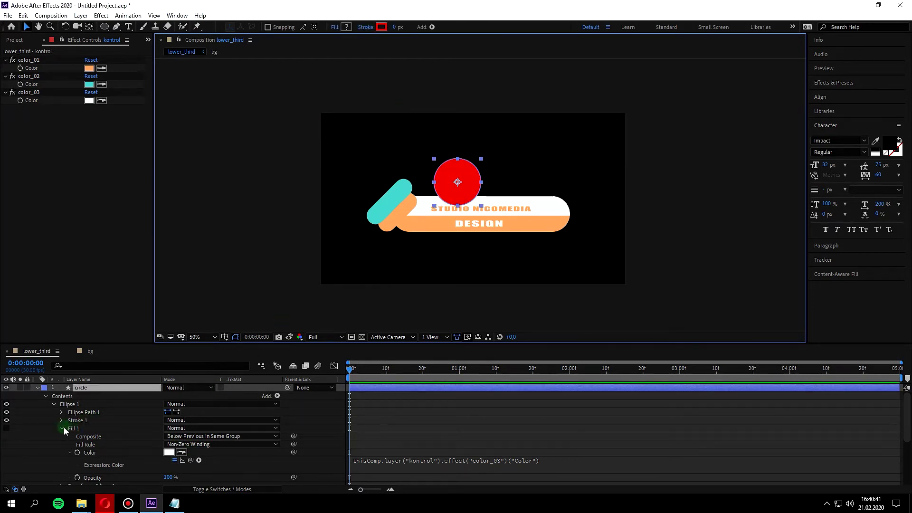
left_click(62, 428)
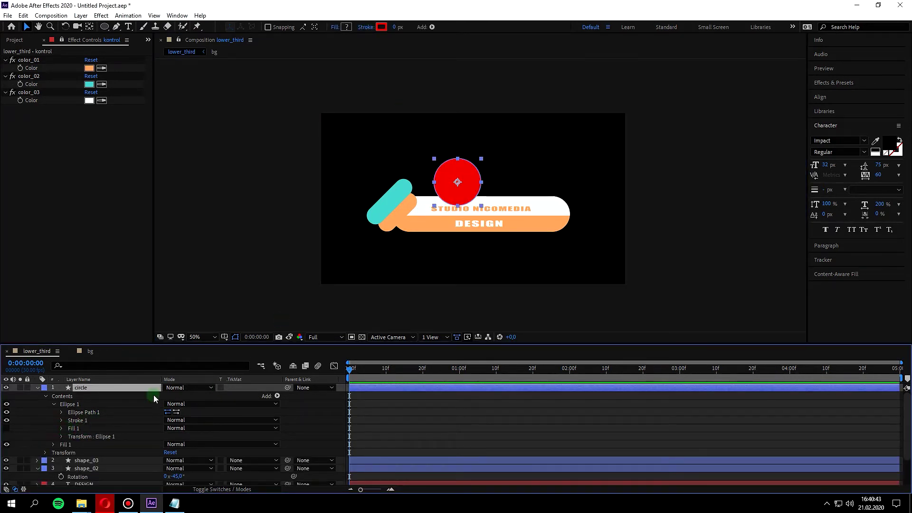
left_click(65, 444)
key("Delete")
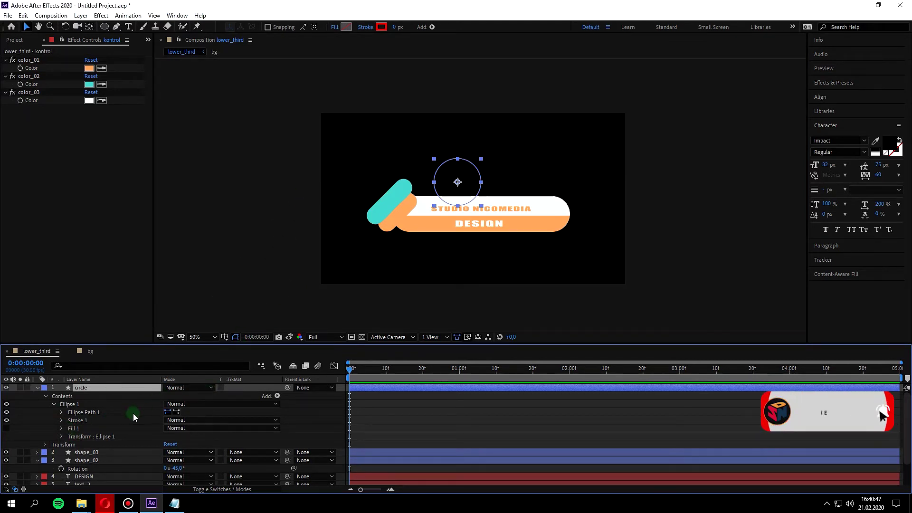
left_click(62, 430)
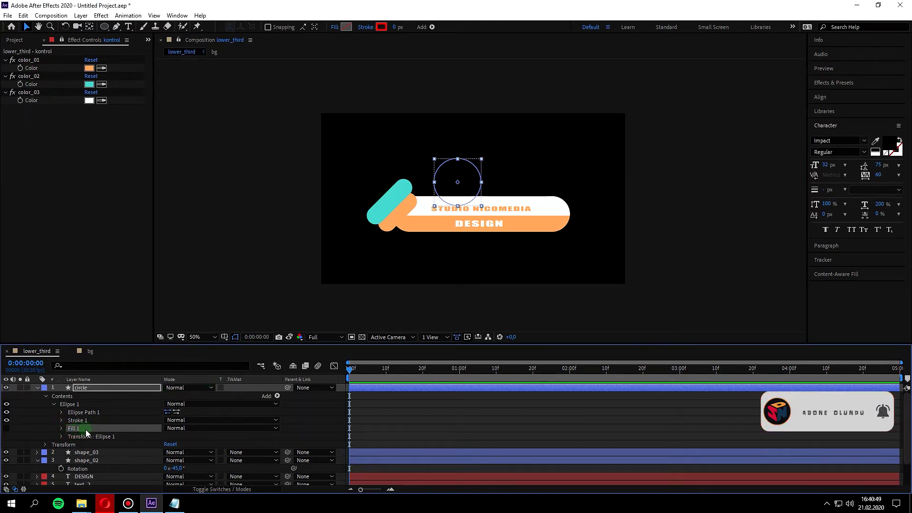
key("Delete")
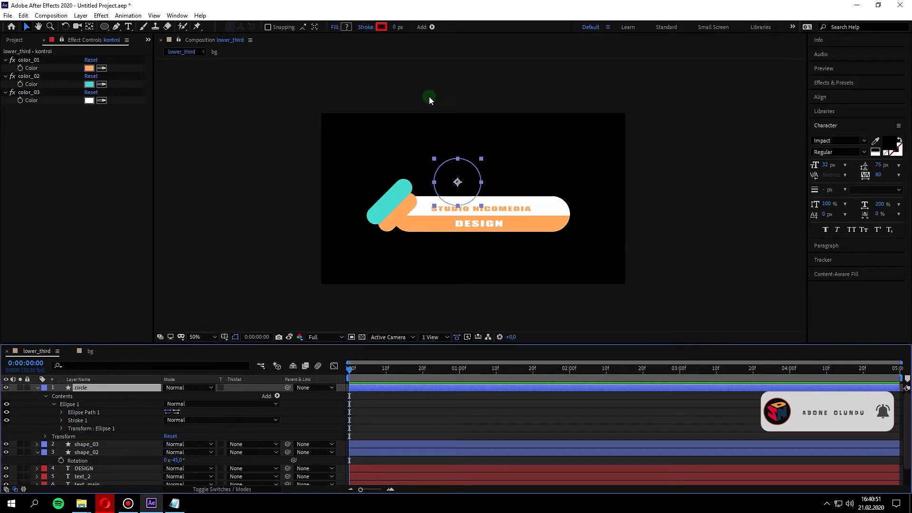
Add a new fill whose colour expression links to kontrol's color_03, turning the circle white
left_click(432, 27)
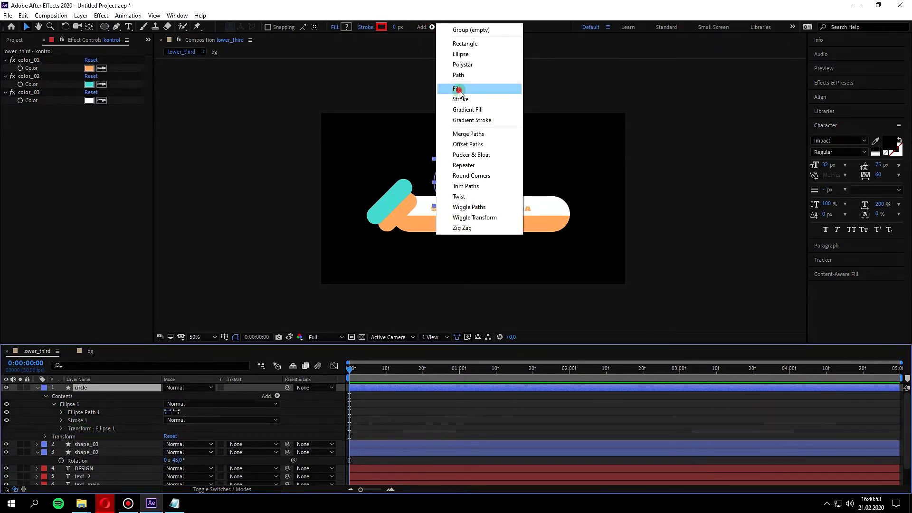
left_click(457, 90)
left_click(54, 436)
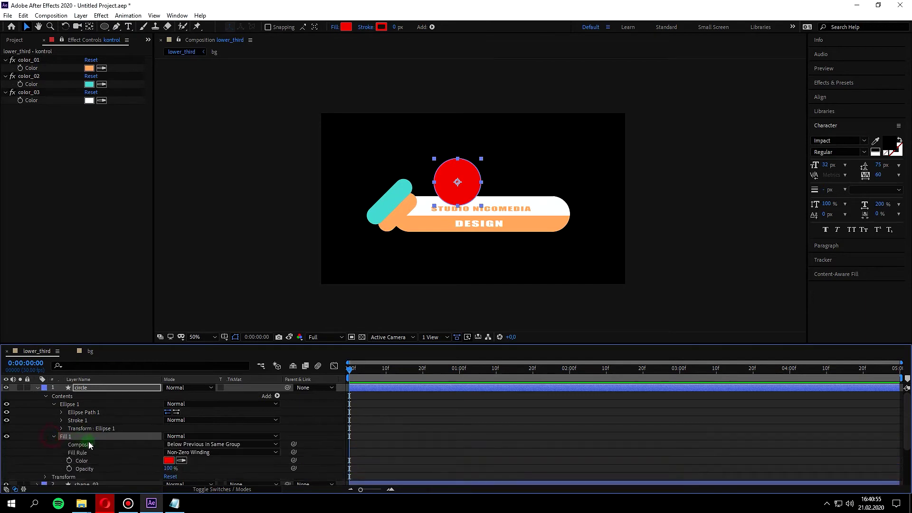
left_click(70, 460, "alt")
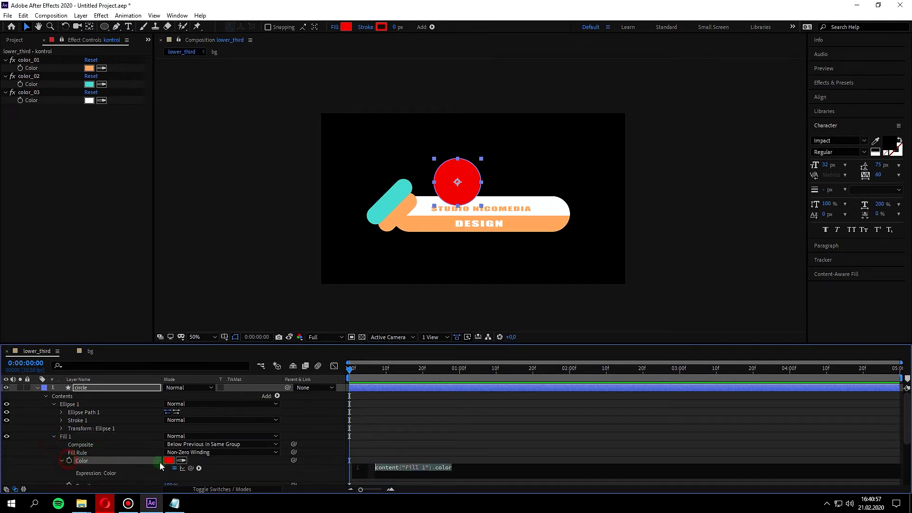
left_click_drag(156, 287, 31, 98)
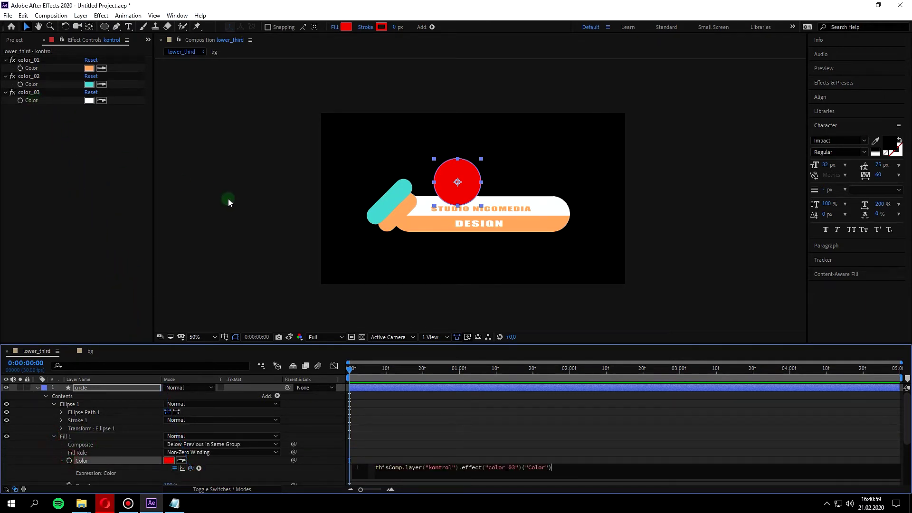
left_click(229, 199)
At 100% zoom, move the white circle over the left end of the bar
key("period")
left_click(409, 202)
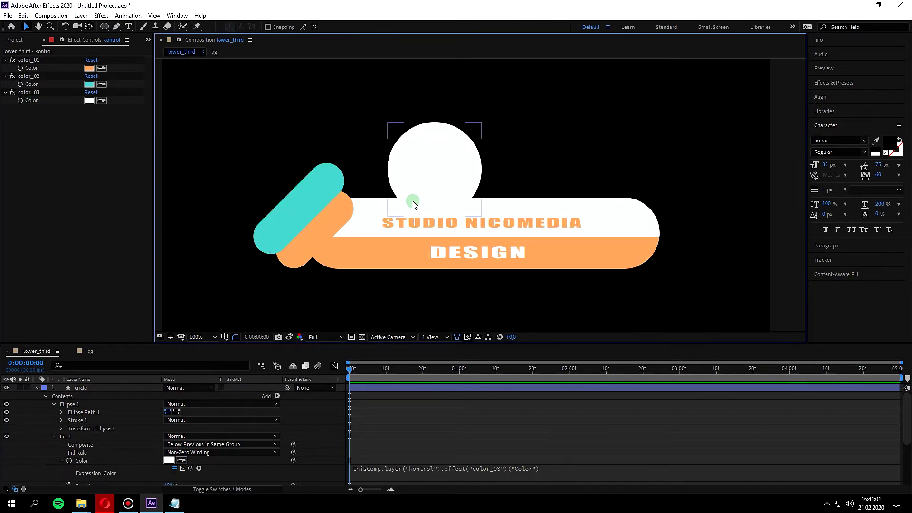
left_click_drag(432, 185, 307, 236)
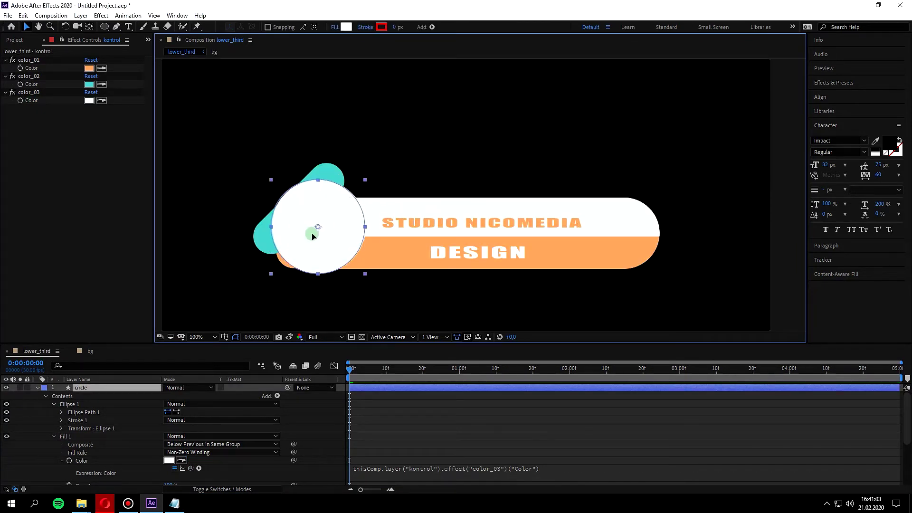
key("Return")
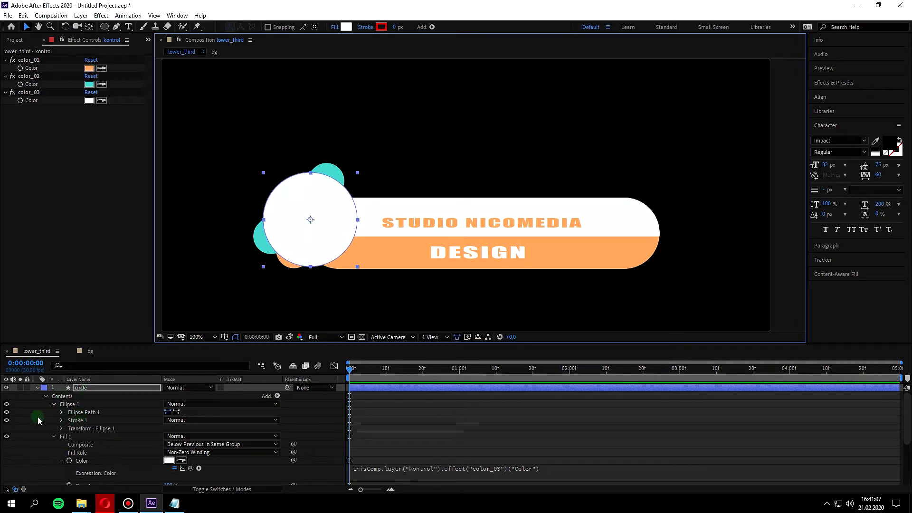
left_click(54, 404)
left_click(54, 404)
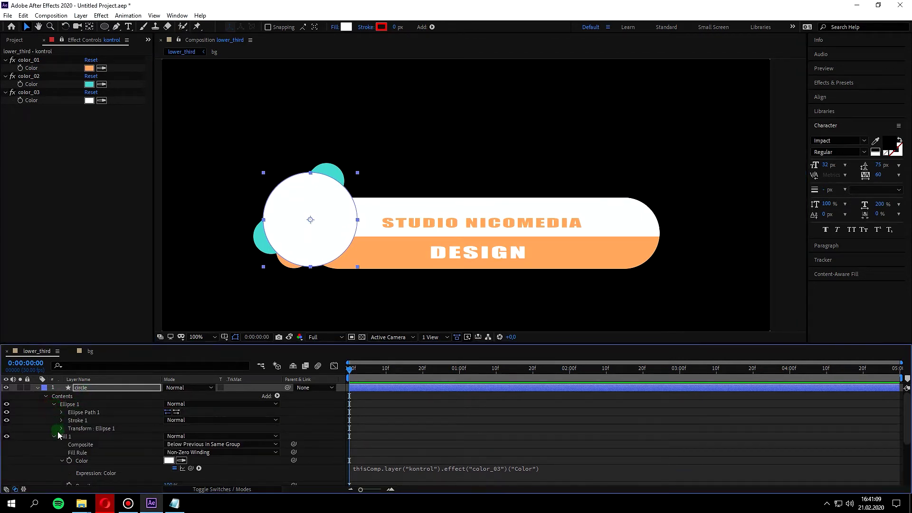
Set the circle's Ellipse Path size to 150
left_click(53, 436)
left_click(62, 413)
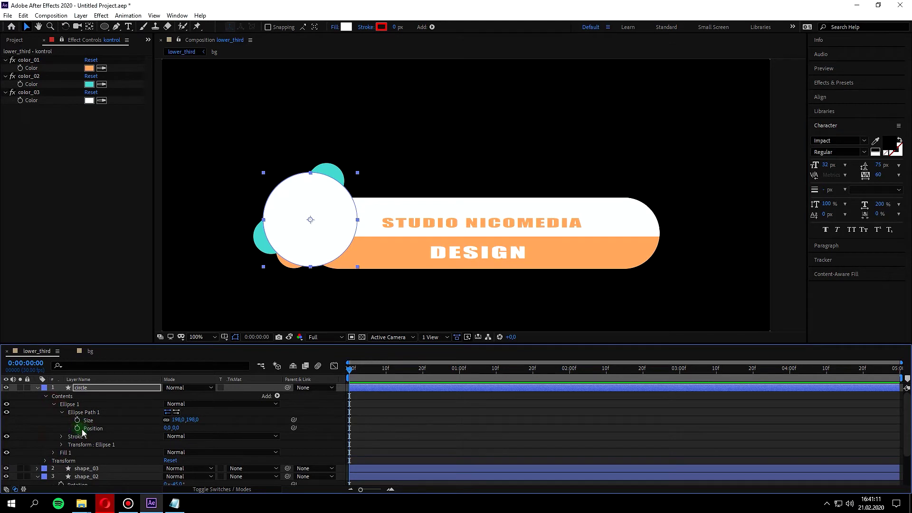
left_click(180, 419)
type("150")
key("Return")
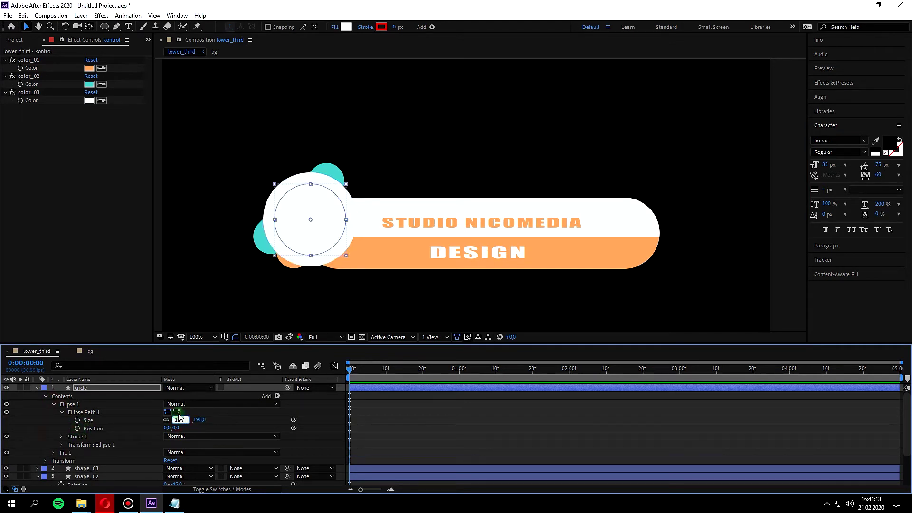
Move the white circle up and left onto the bar's left end, then nudge it right
left_click(322, 237)
left_click_drag(323, 237, 307, 223)
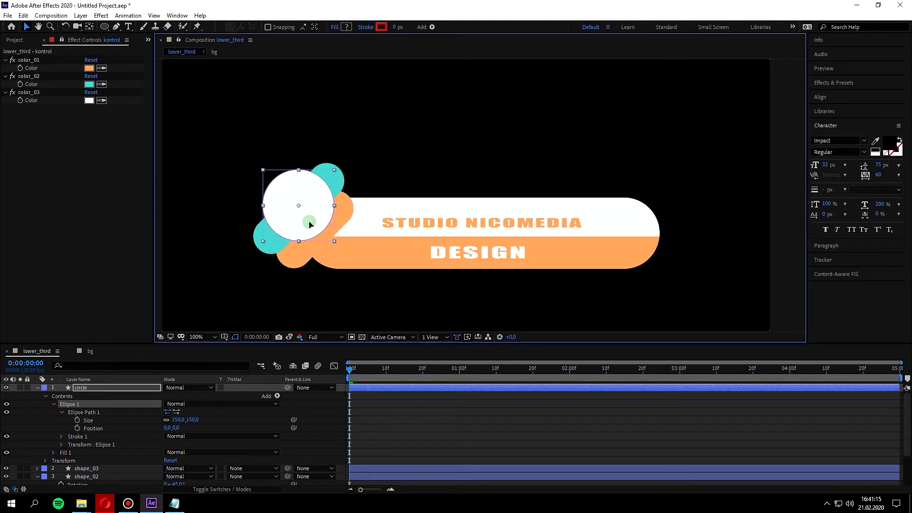
key("comma")
key("comma")
left_click(286, 227)
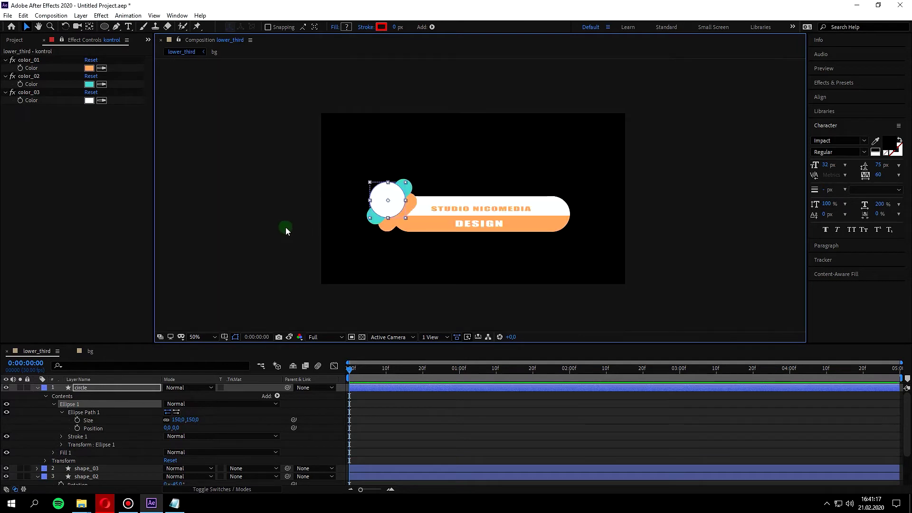
key("period")
key("period")
left_click(314, 230)
left_click_drag(305, 214, 308, 213)
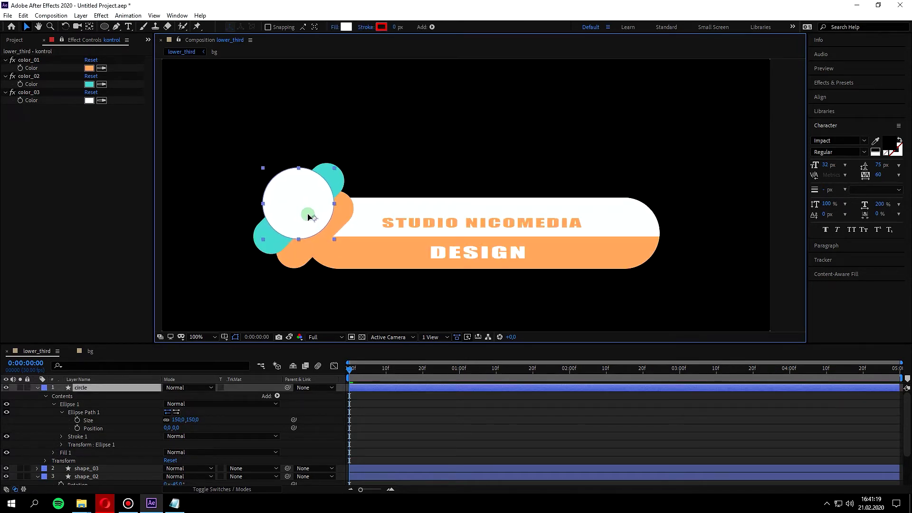
Fine-tune the circle slightly down-left so it overlaps the turquoise and orange shapes
key("comma")
key("comma")
key("period")
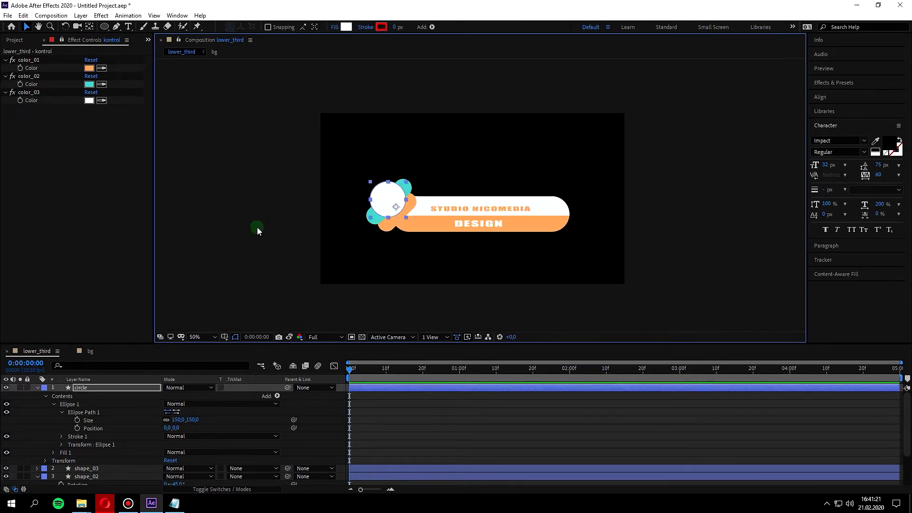
left_click(249, 229)
key("period")
left_click(273, 326)
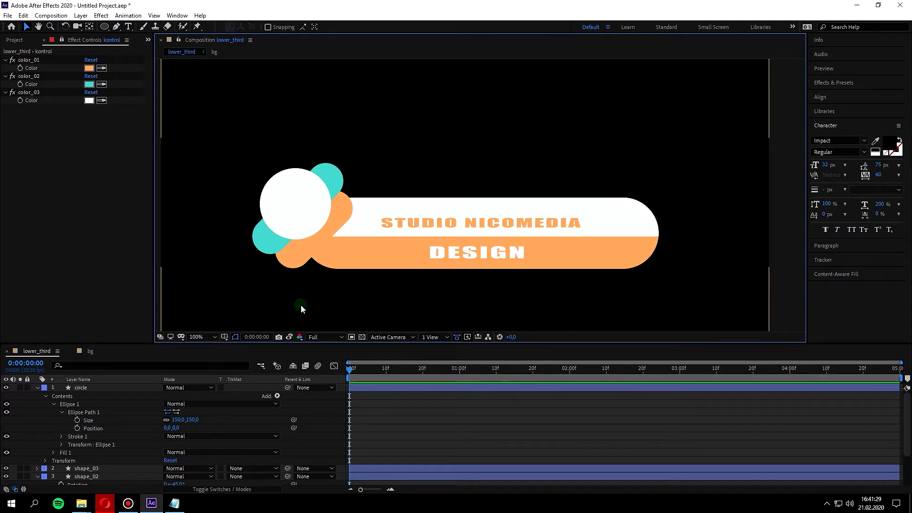
left_click(301, 219)
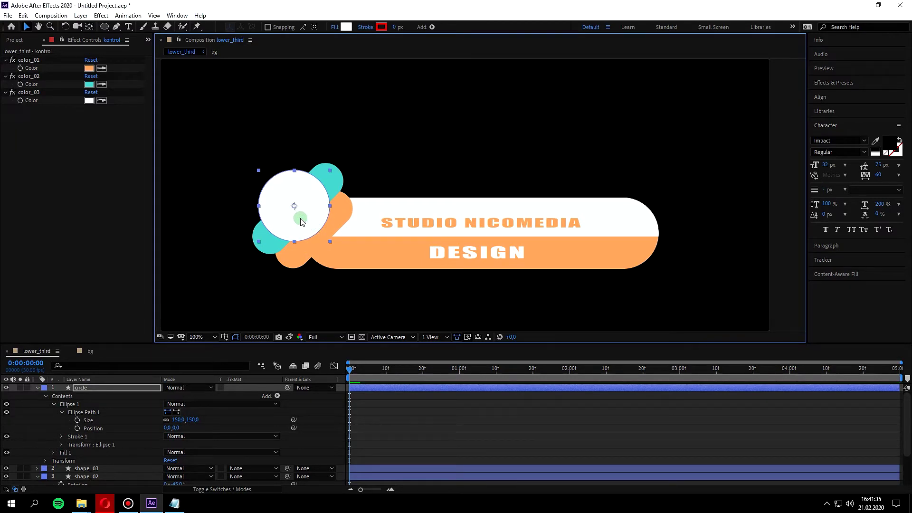
left_click(296, 225)
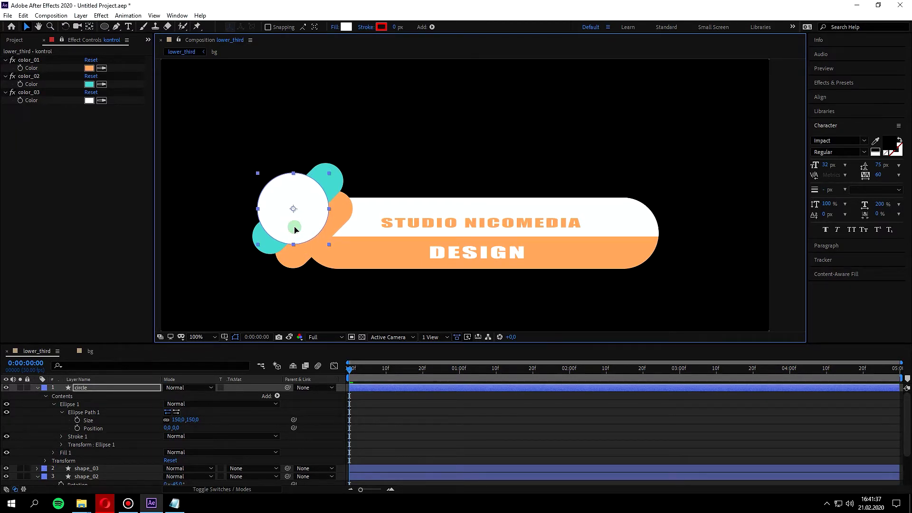
left_click_drag(296, 225, 294, 228)
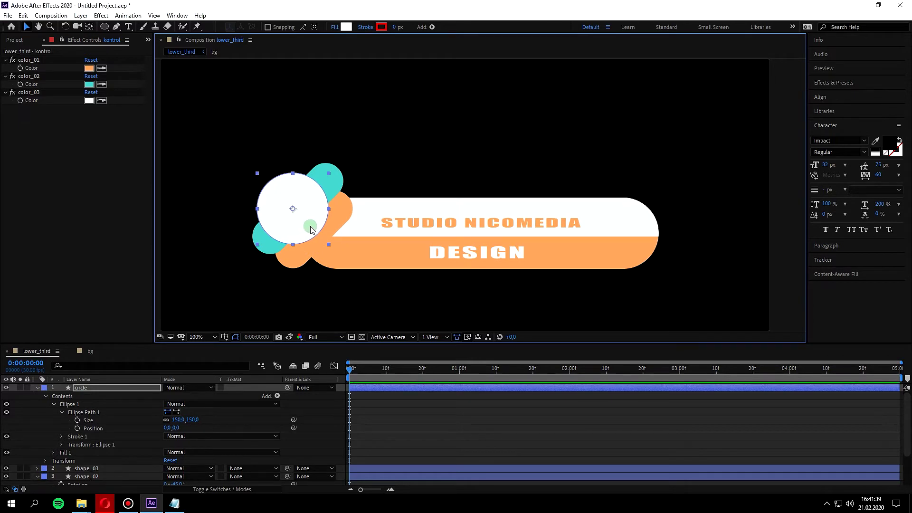
Add my_logo_2.png from the Project panel to the lower_third composition timeline
left_click(14, 40)
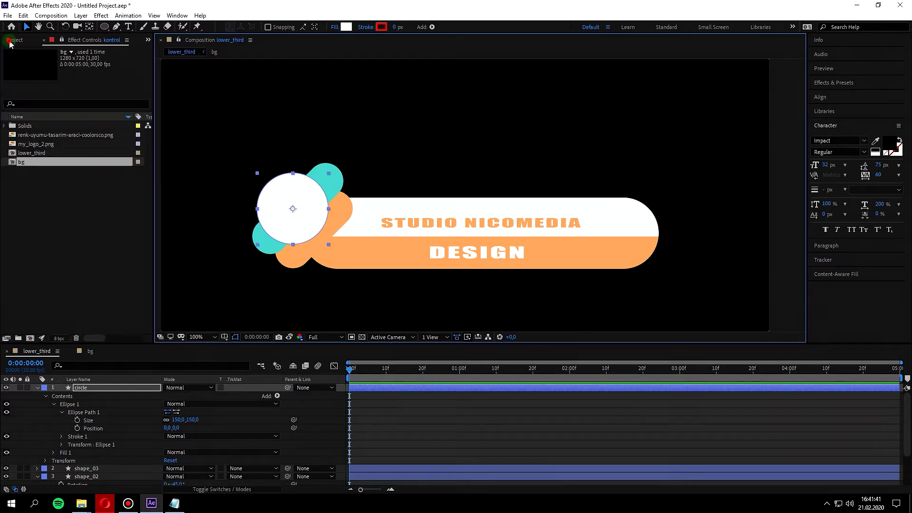
left_click(62, 161)
left_click_drag(47, 144, 119, 392)
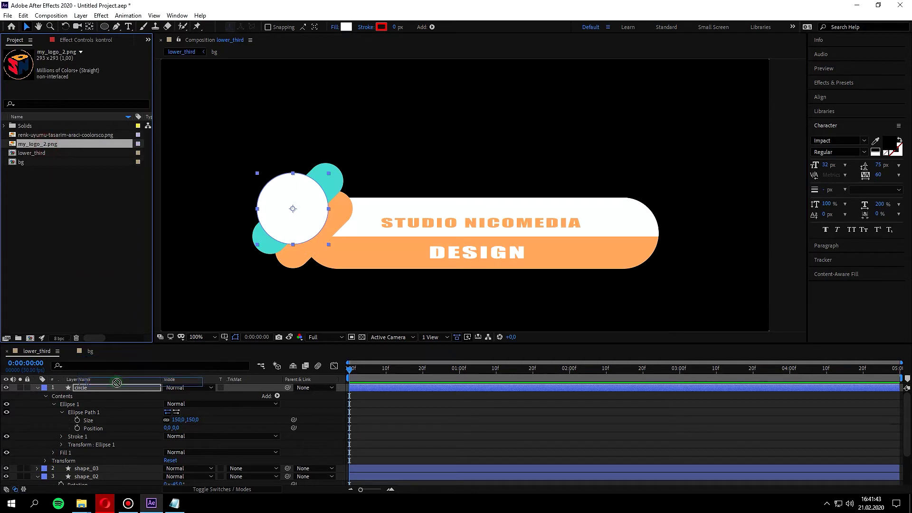
left_click(37, 396)
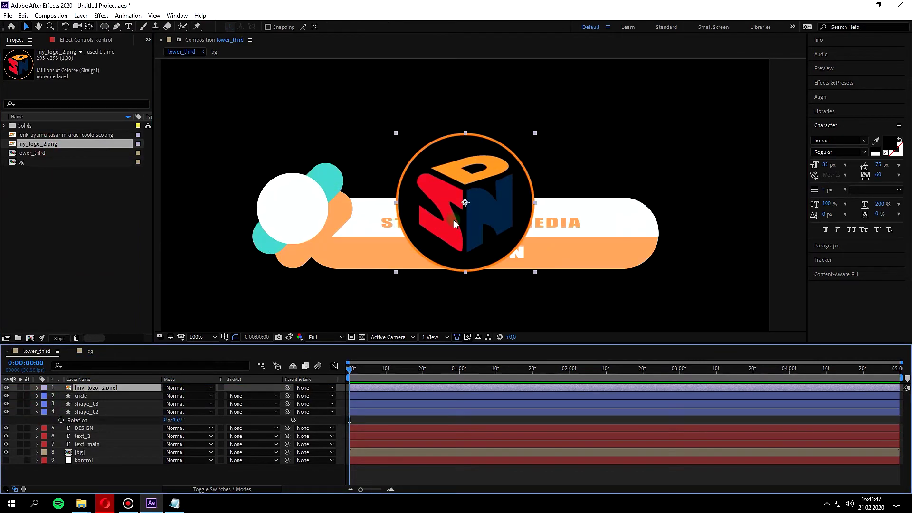
key("comma")
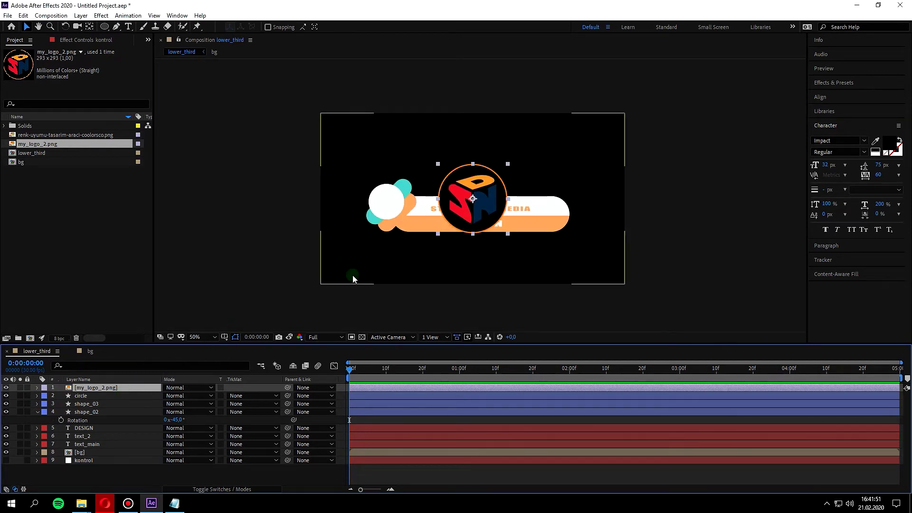
Scale the logo to 45% and move it inside the white circle
key("s")
left_click(174, 396)
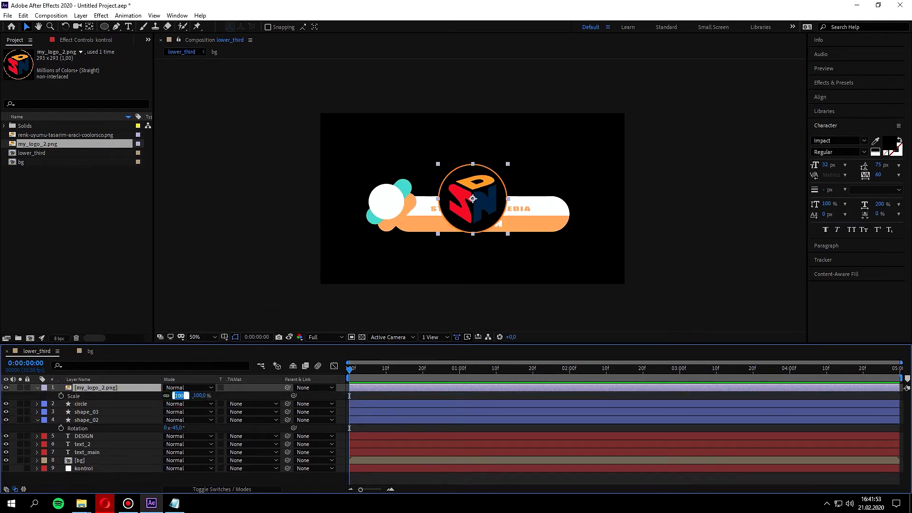
type("15")
key("Return")
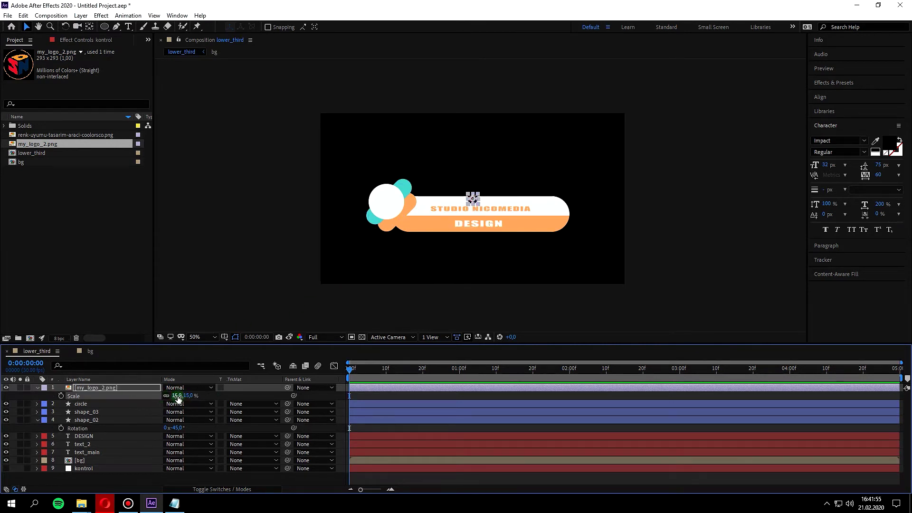
left_click(177, 396)
type("25")
key("Return")
key("period")
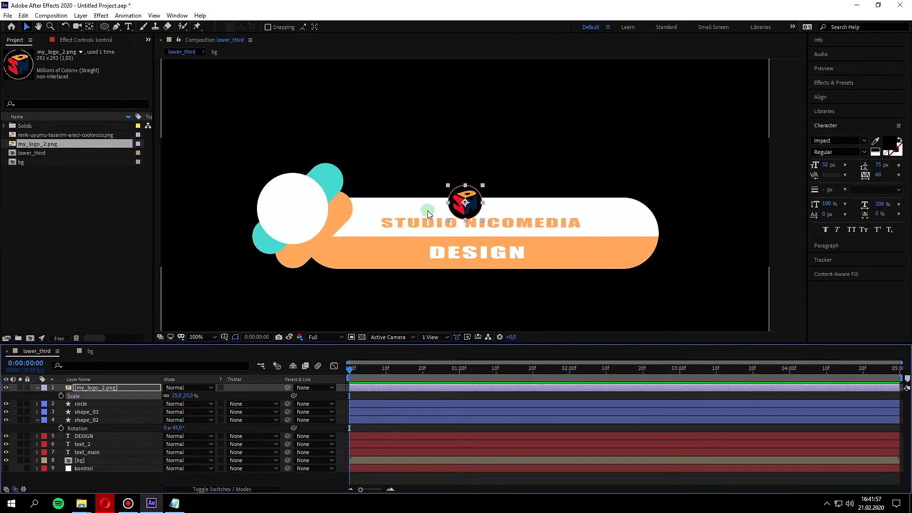
left_click_drag(473, 207, 300, 213)
left_click(174, 396)
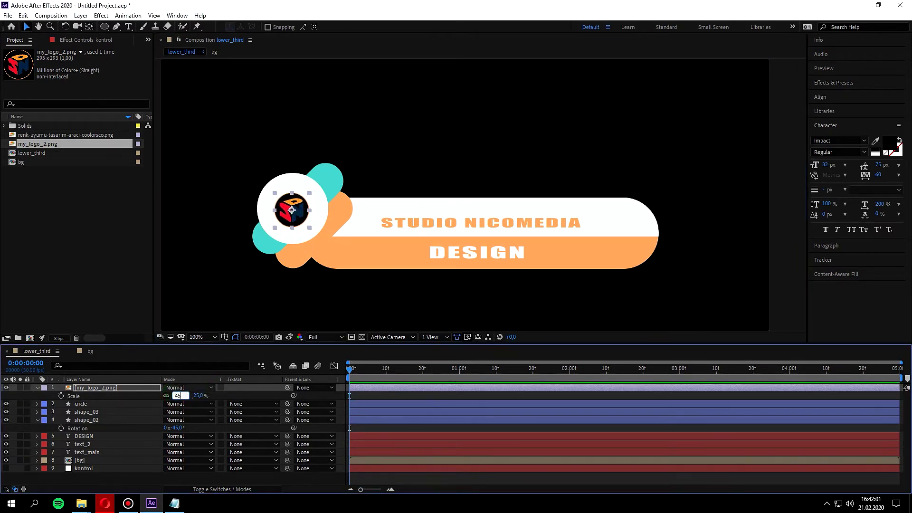
key("Return")
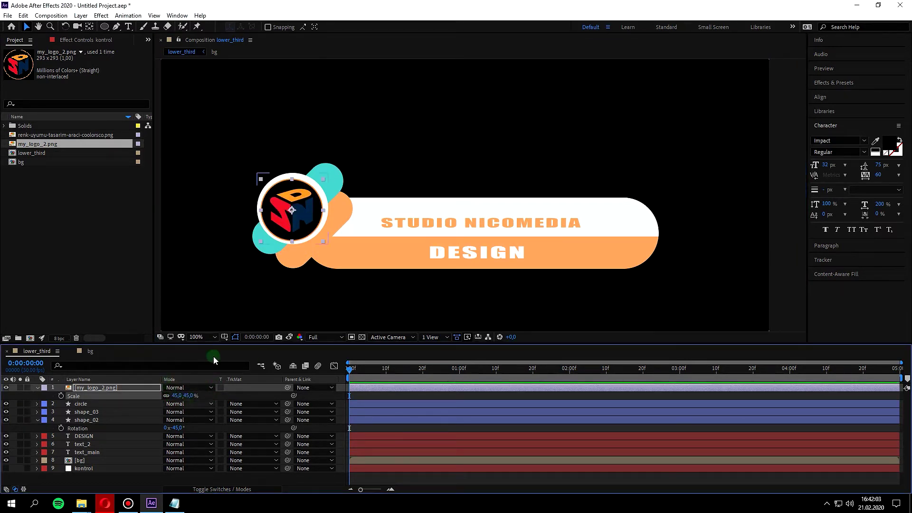
Select the circle and my_logo_2.png layers, and set the Align panel's Align Layers to Composition
left_click(81, 405, "ctrl")
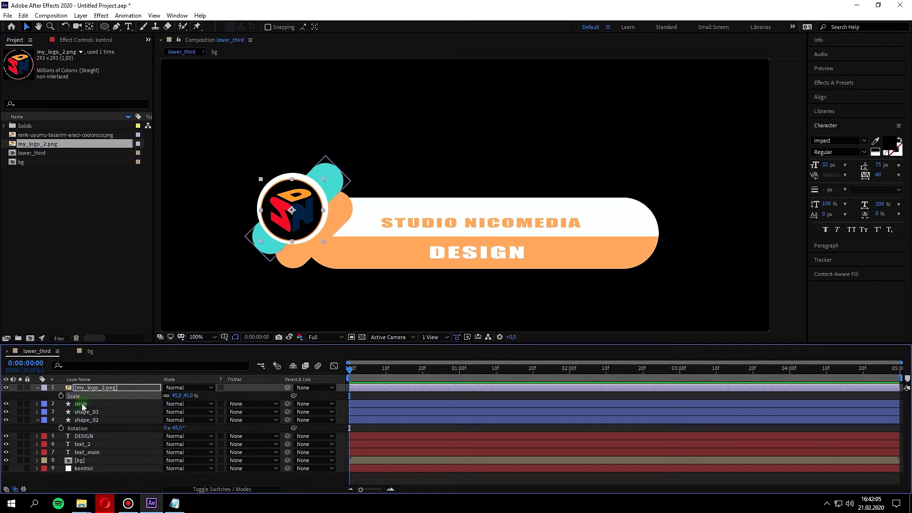
left_click(81, 404)
left_click(99, 387, "ctrl")
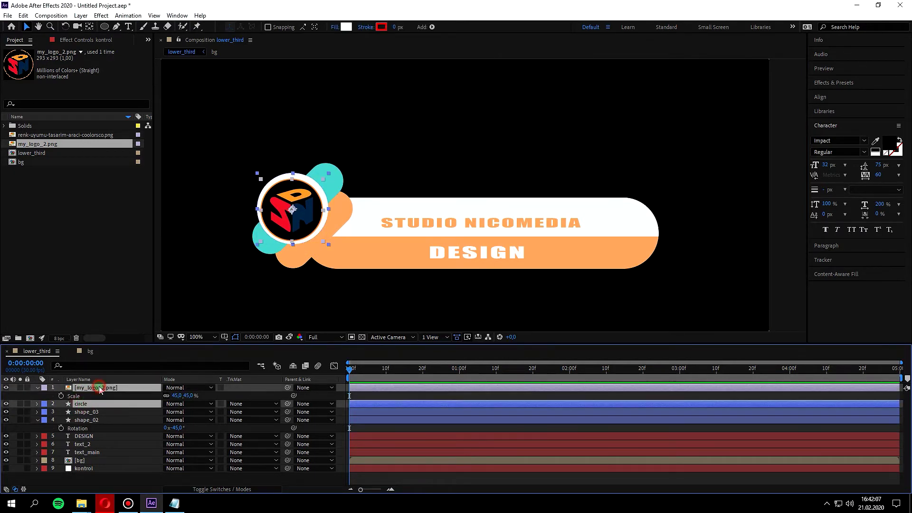
left_click(820, 97)
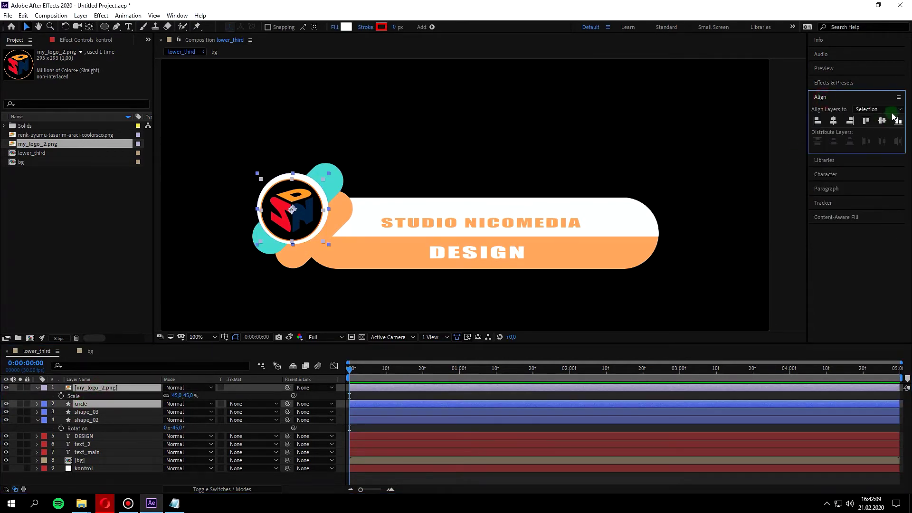
left_click(879, 109)
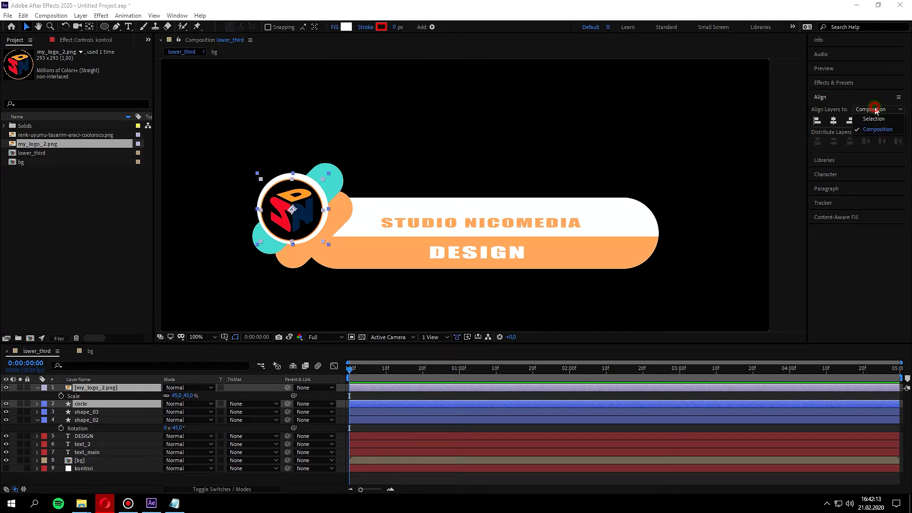
Centre the logo on the white circle both ways, then restore Align Layers to Composition
left_click(874, 119)
left_click(834, 122)
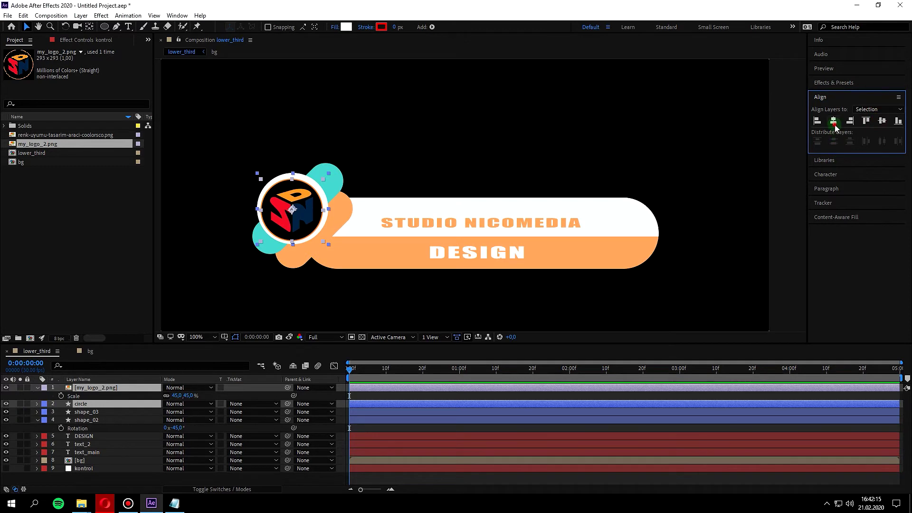
left_click(882, 121)
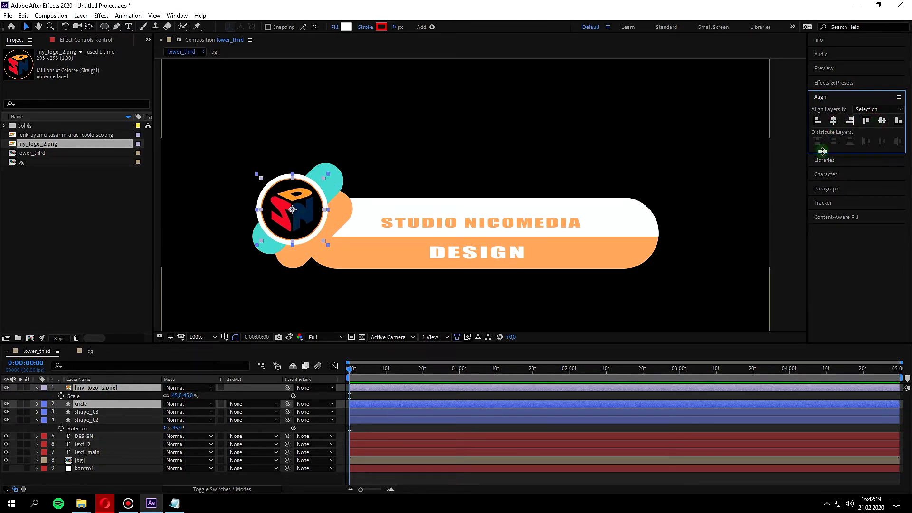
left_click(878, 111)
left_click(878, 129)
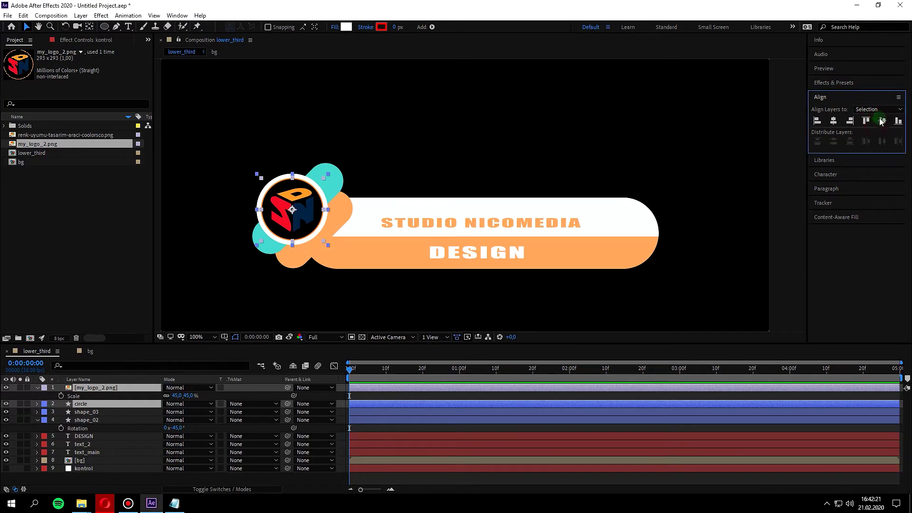
left_click(97, 480)
key("comma")
key("period")
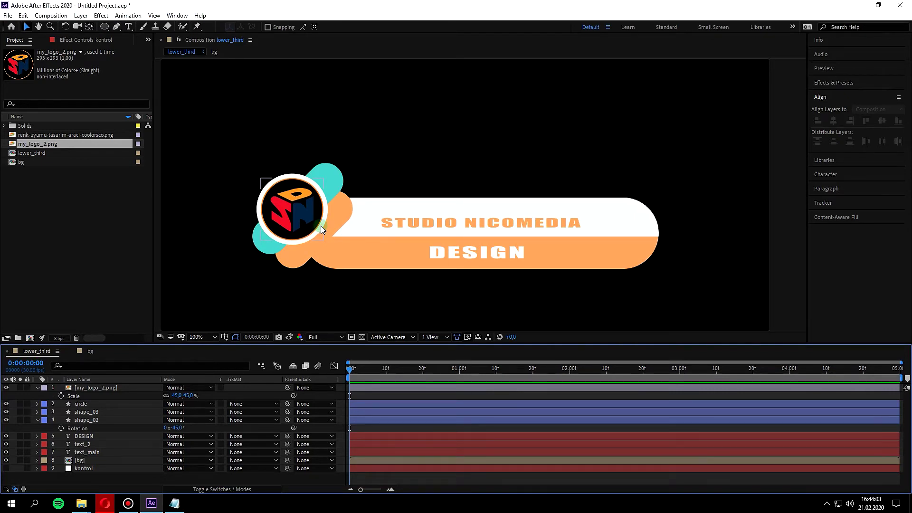
Pre-compose my_logo_2.png into a composition named 'logo', moving all attributes into it
left_click(124, 387)
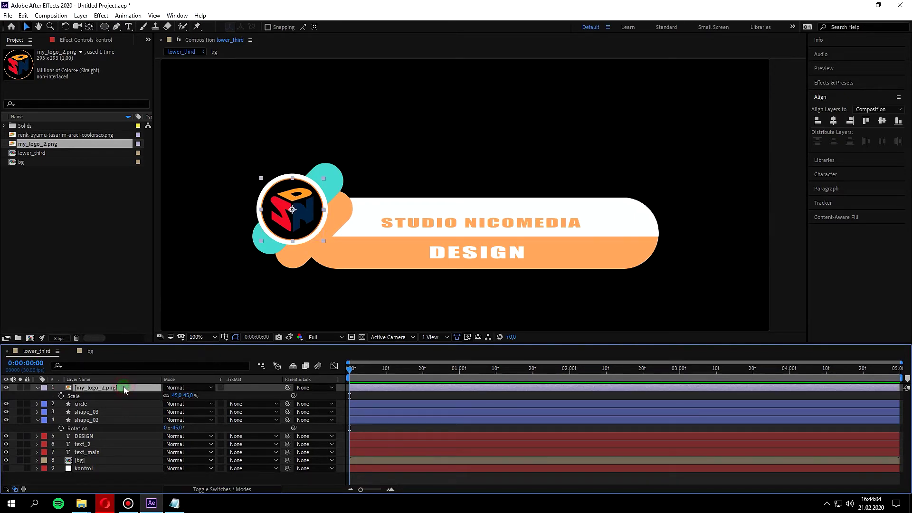
key("ctrl+shift+c")
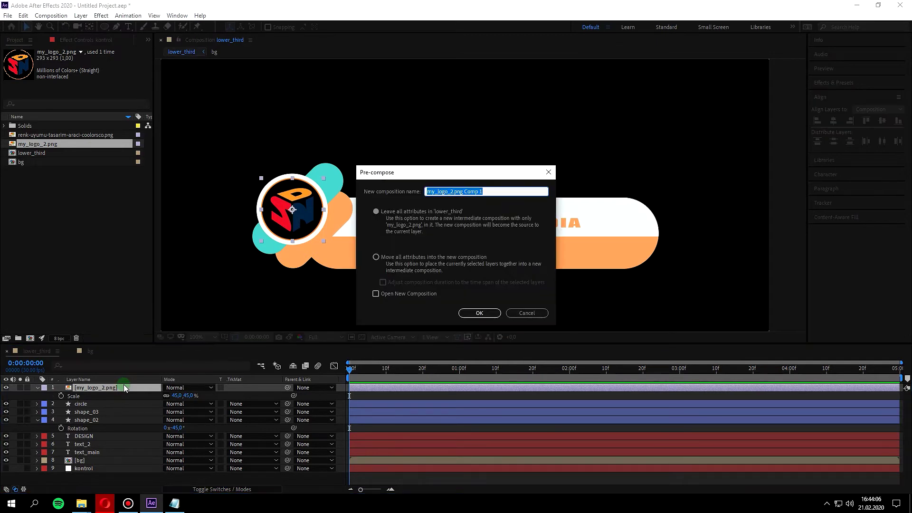
type("logo")
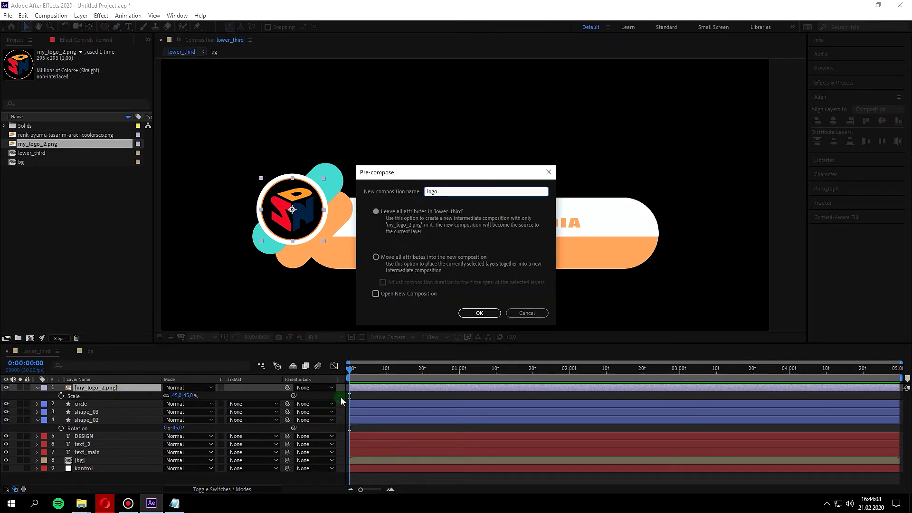
left_click(390, 260)
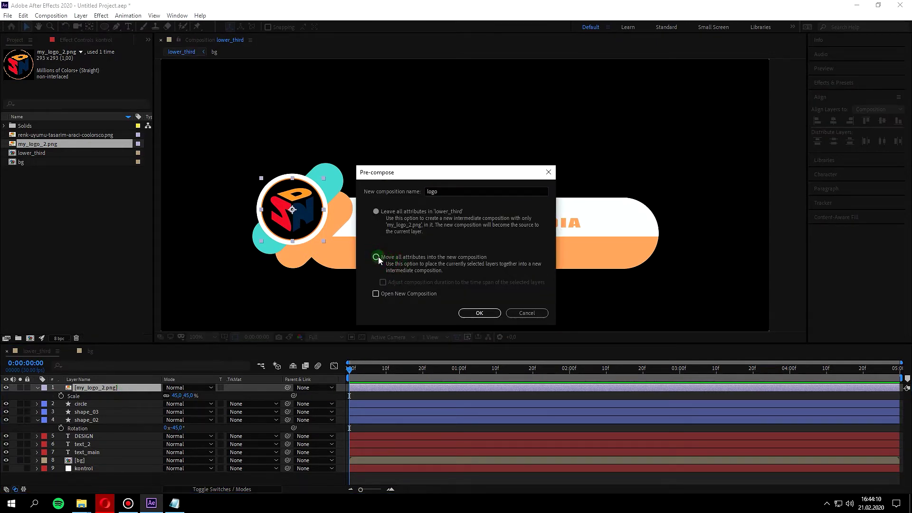
left_click(378, 258)
left_click(480, 313)
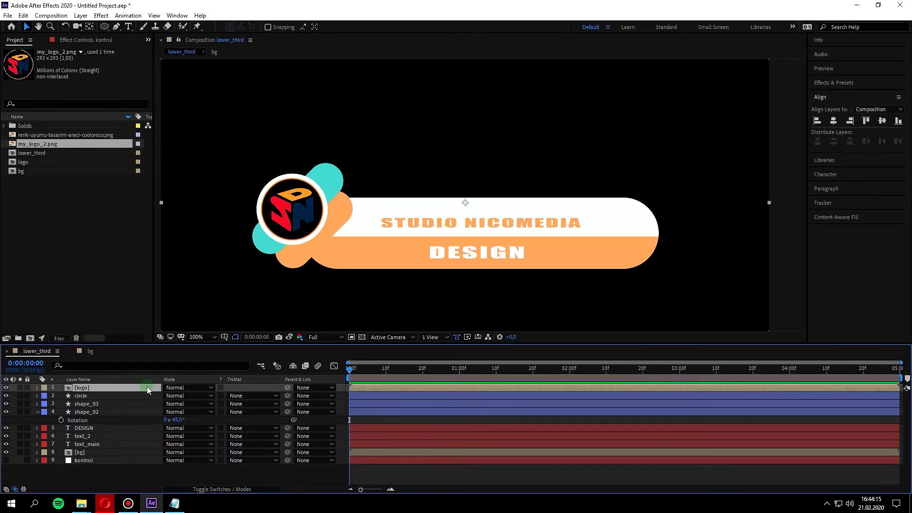
Duplicate the circle layer, put circle 2 at the top, and move it above the banner
left_click(76, 396)
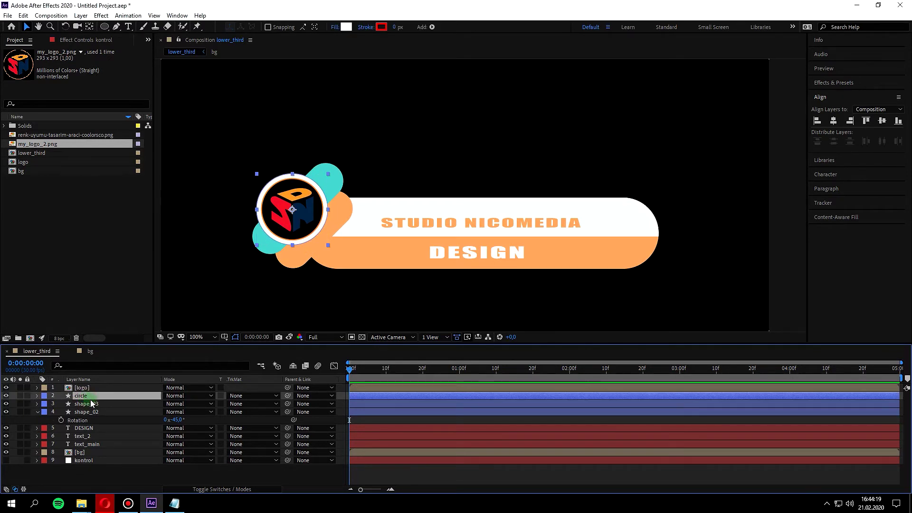
key("ctrl+d")
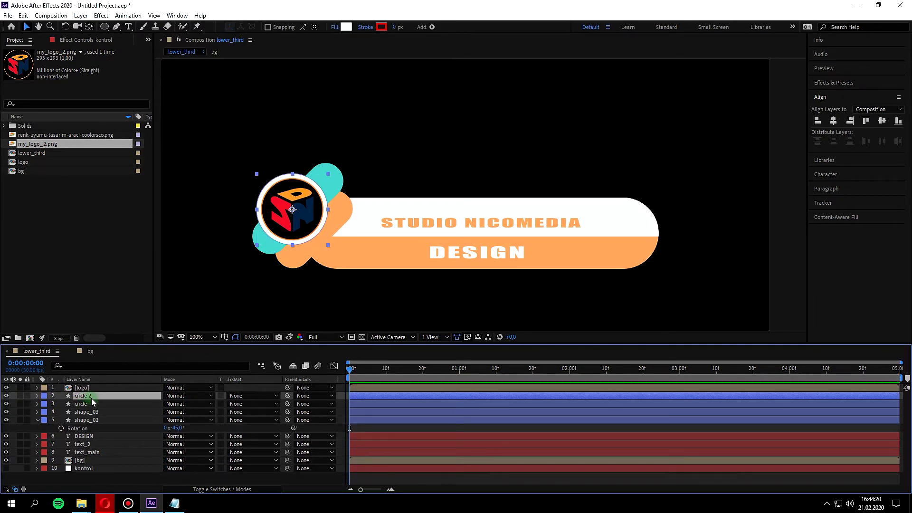
left_click_drag(91, 398, 92, 387)
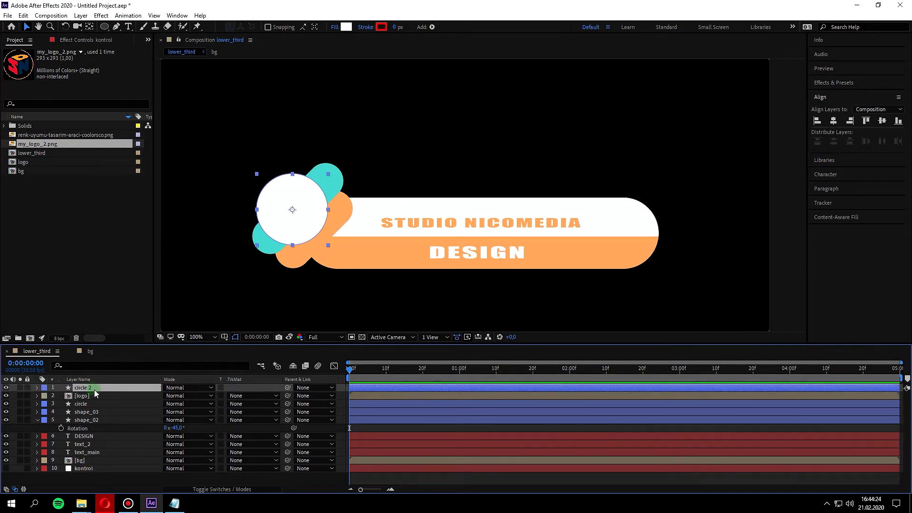
left_click(299, 217)
left_click_drag(298, 217, 382, 150)
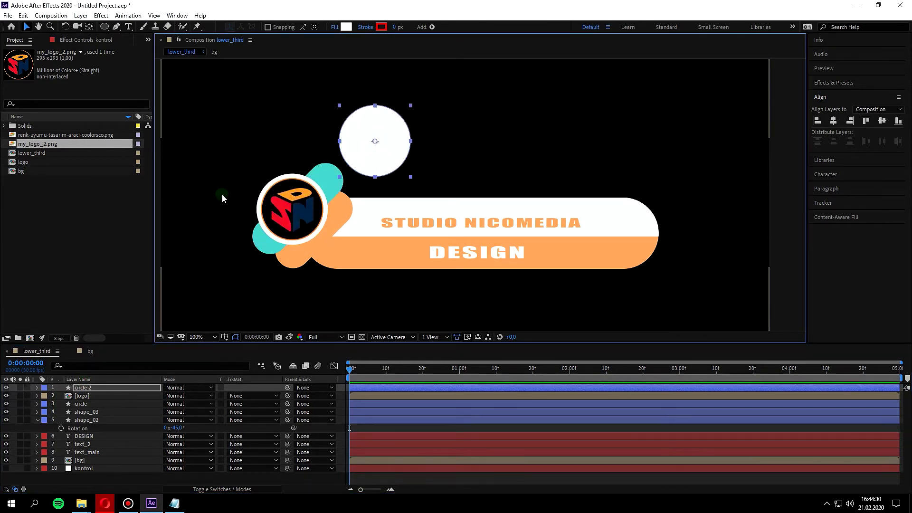
Shrink circle 2's Ellipse Path Size to 30 × 30
key("s")
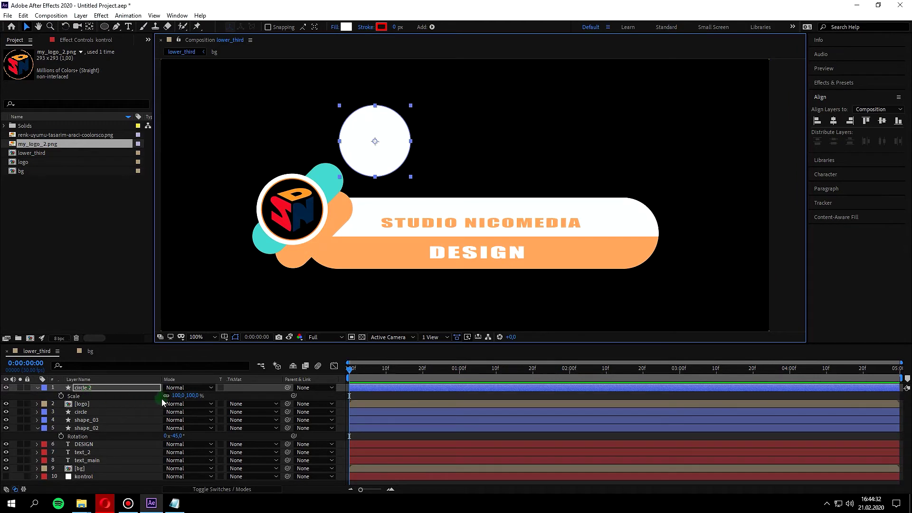
left_click(181, 397)
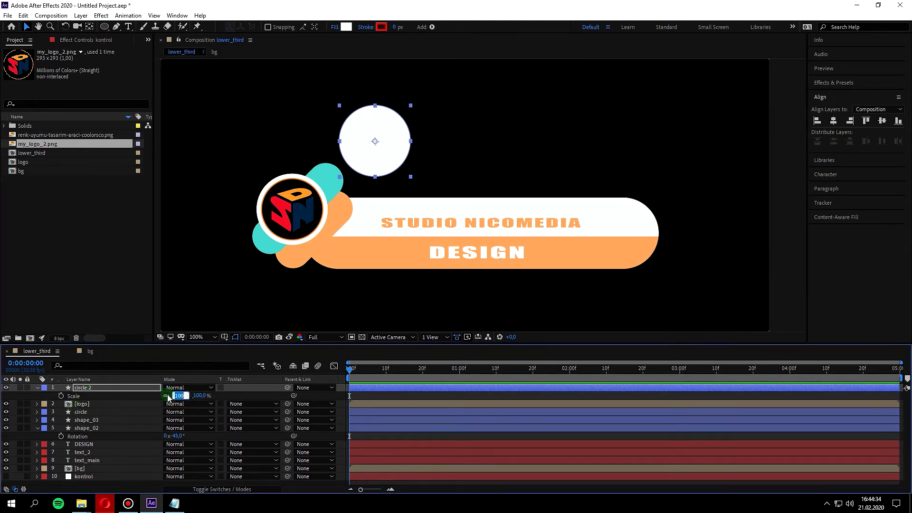
type("30")
key("Return")
key("ctrl+z")
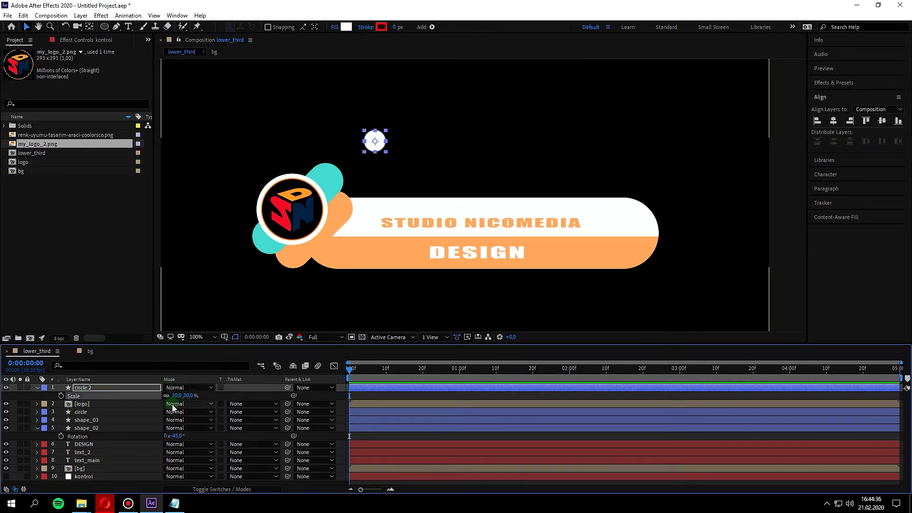
left_click(38, 388)
left_click(37, 388)
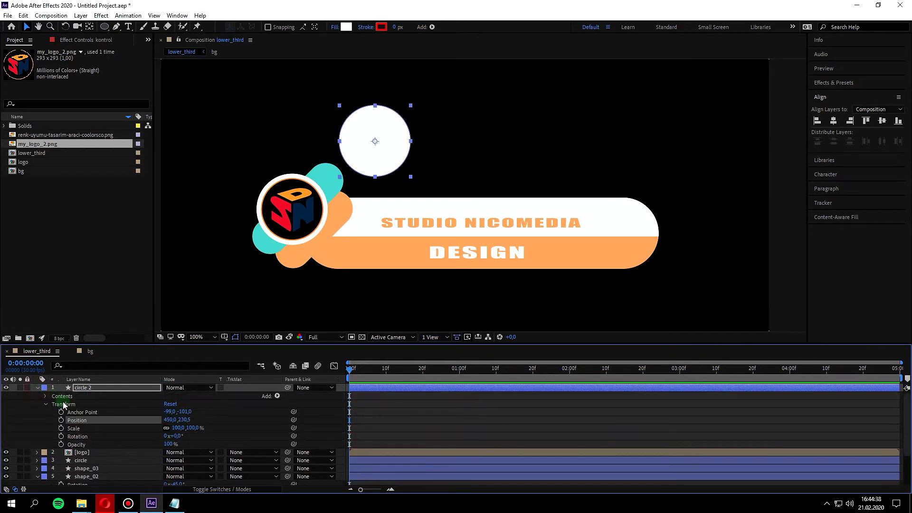
left_click(46, 396)
left_click(53, 404)
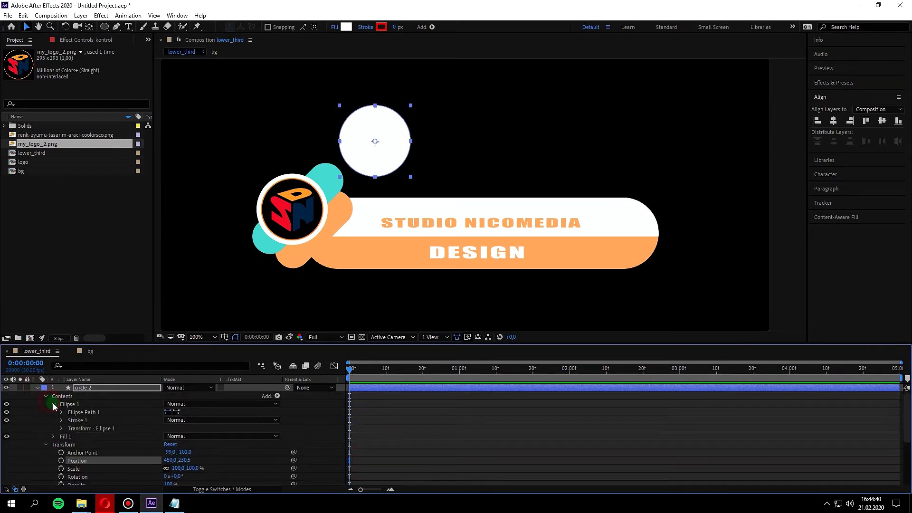
left_click(62, 413)
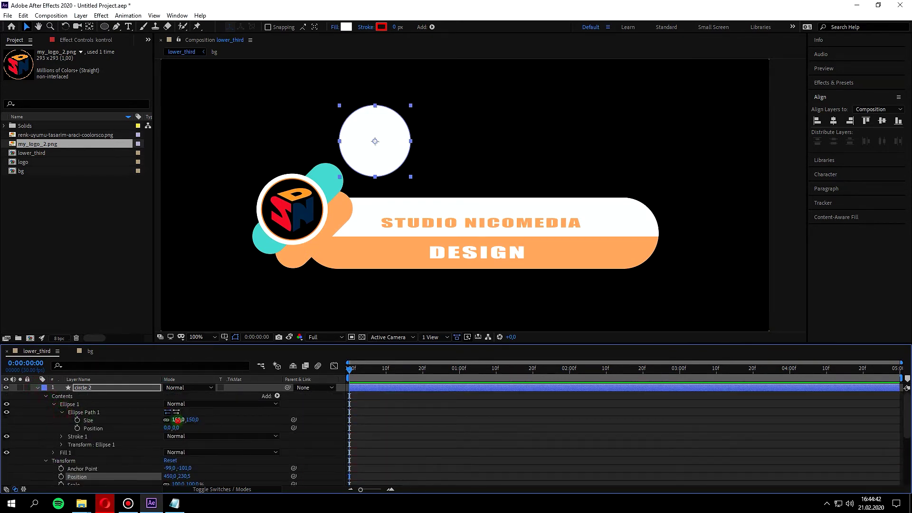
left_click(178, 420)
type("0")
key("Return")
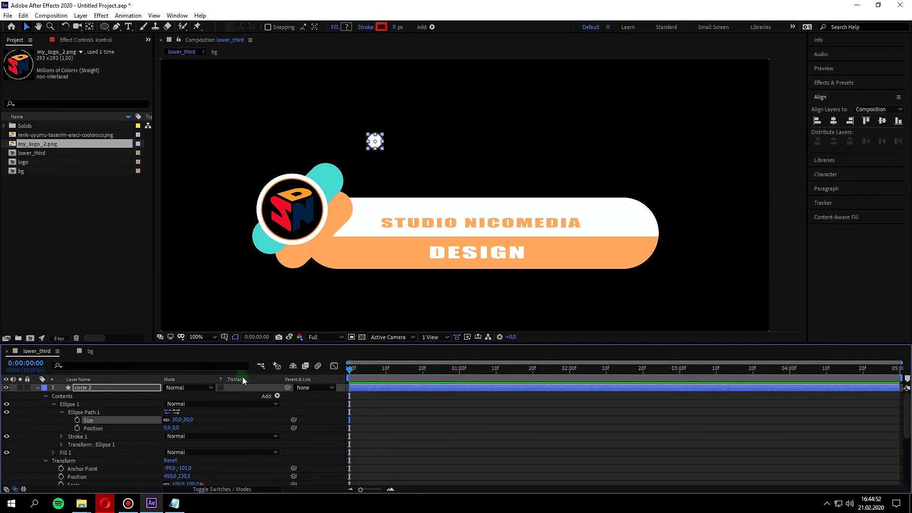
Link circle 2's fill colour by expression to kontrol's color_02, turning it teal
left_click(62, 412)
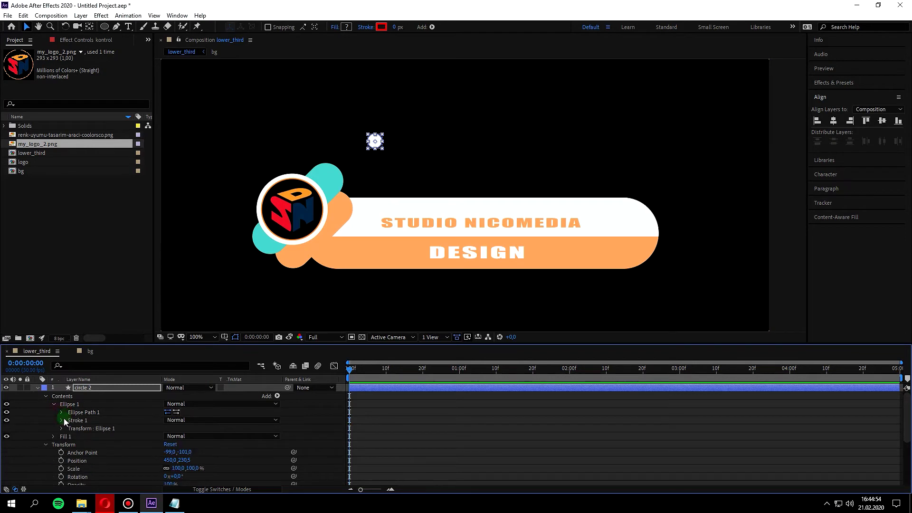
left_click(62, 420)
left_click(63, 417)
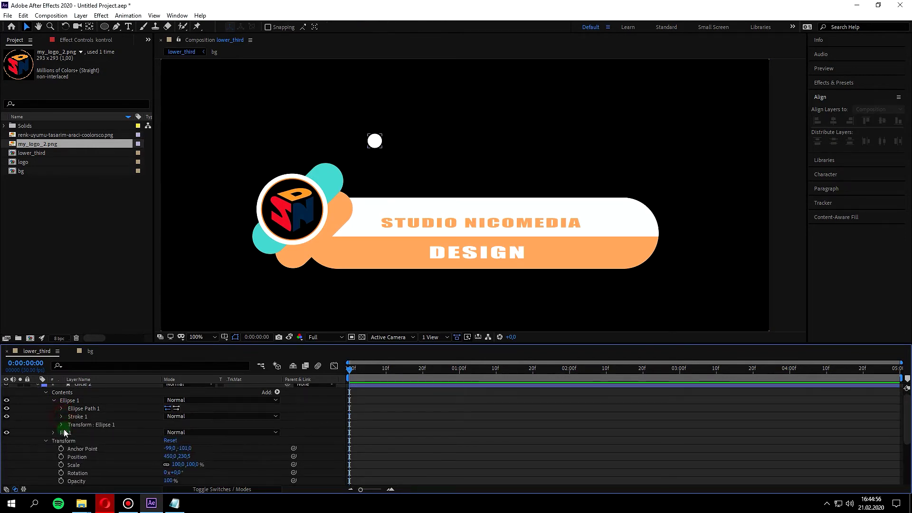
left_click(53, 433)
left_click(61, 432)
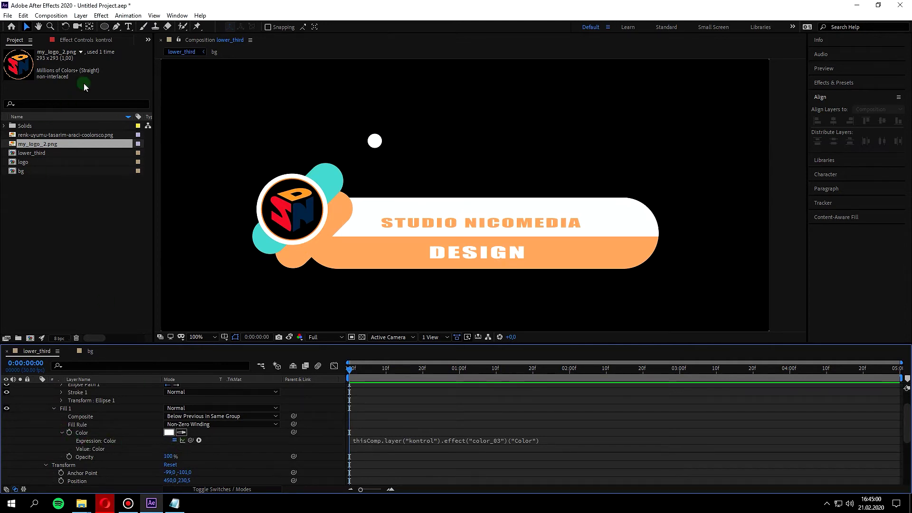
left_click(88, 41)
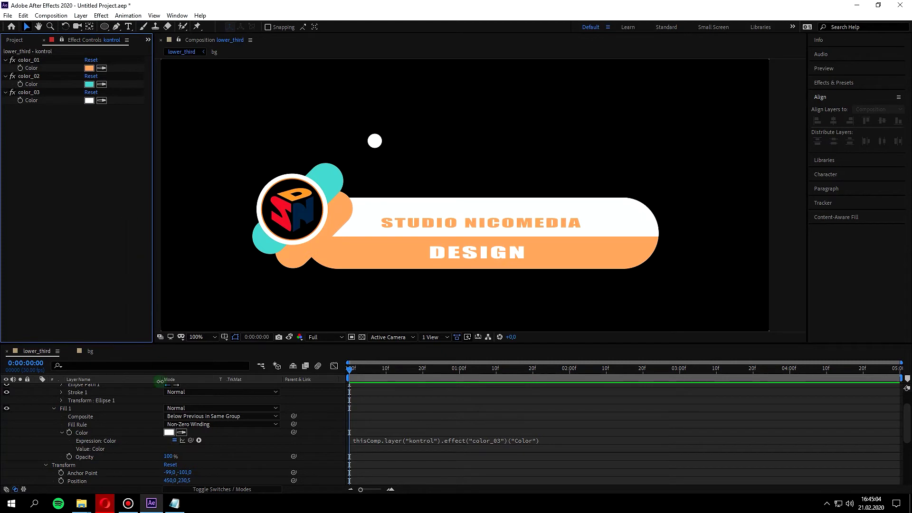
left_click_drag(191, 440, 37, 88)
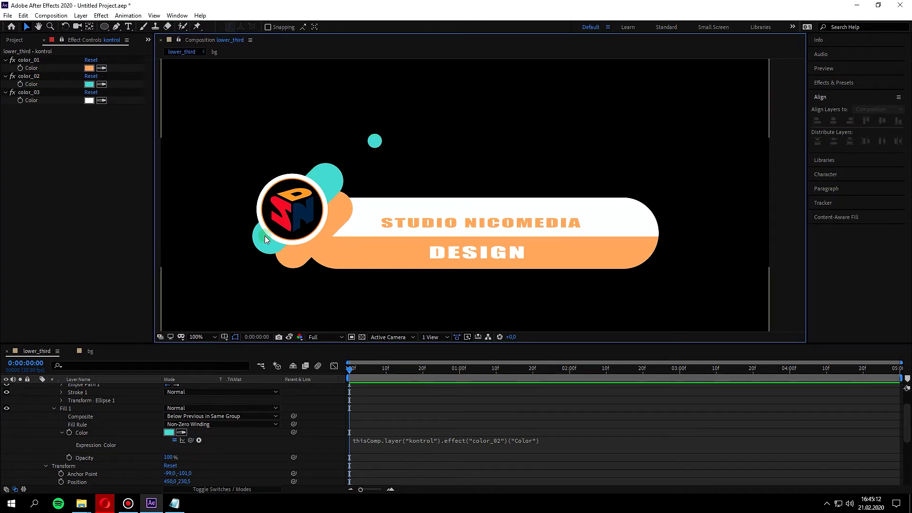
Collapse circle 2's properties and end with circle 2 selected in the timeline
scroll(112, 411, "up", 2)
left_click(36, 394)
left_click(99, 389)
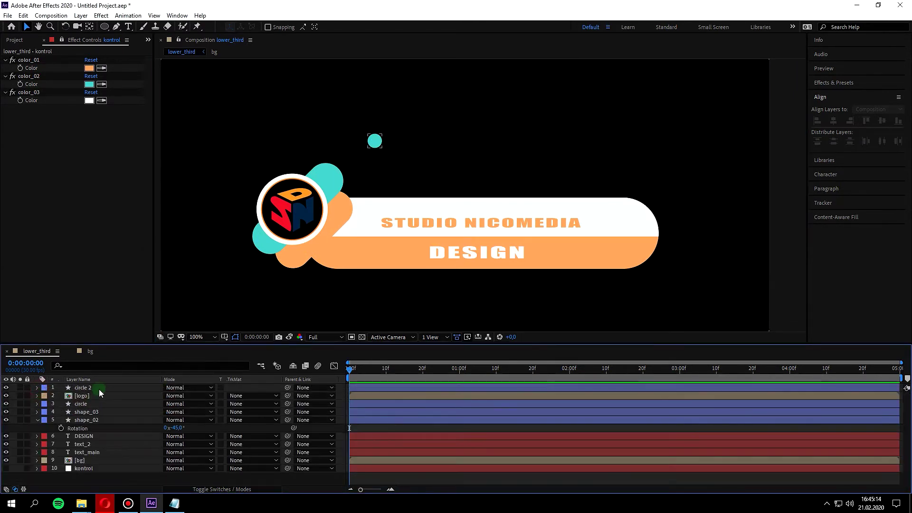
left_click(98, 469)
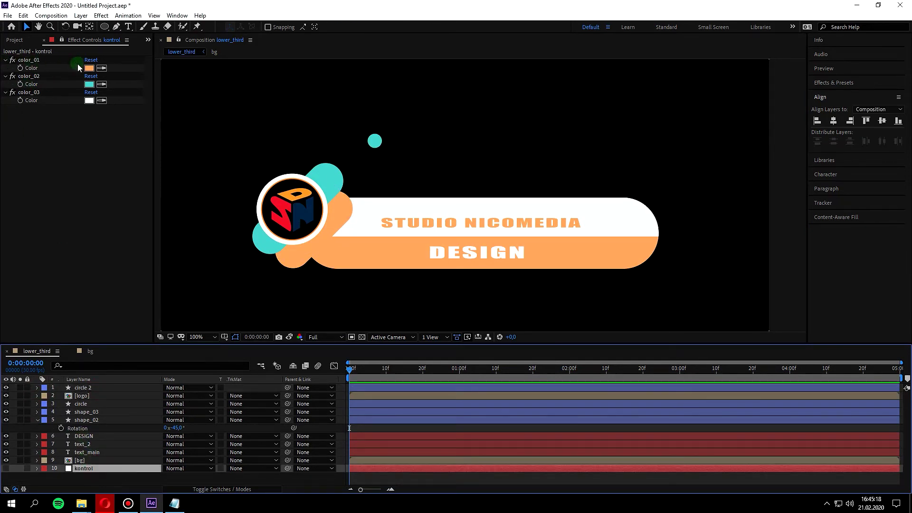
left_click(95, 387)
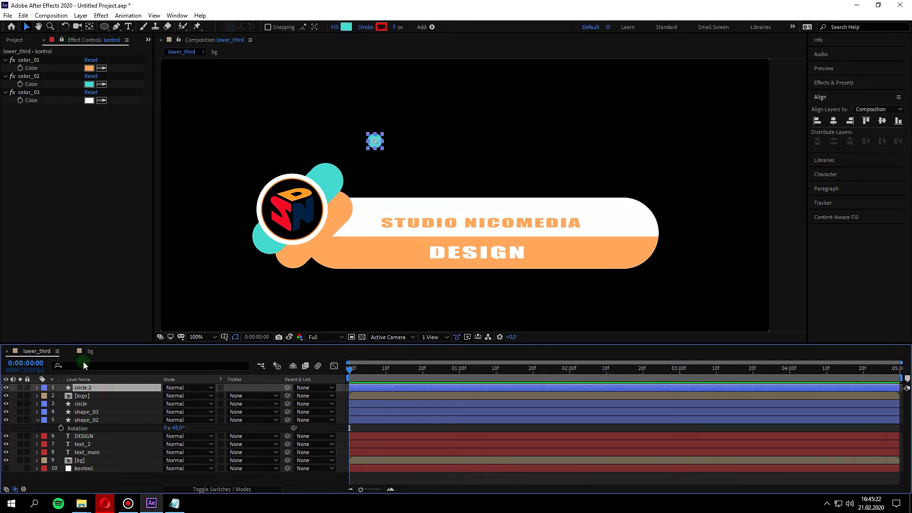
left_click(84, 469)
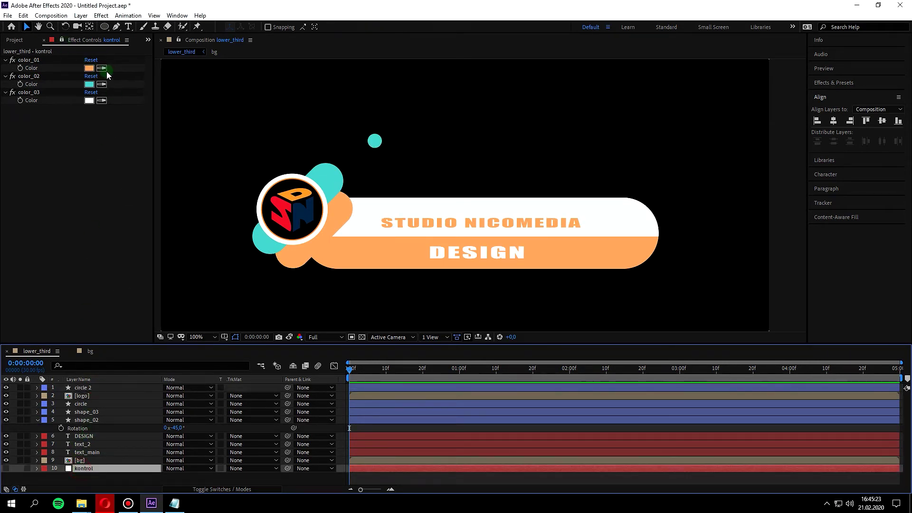
left_click(62, 41)
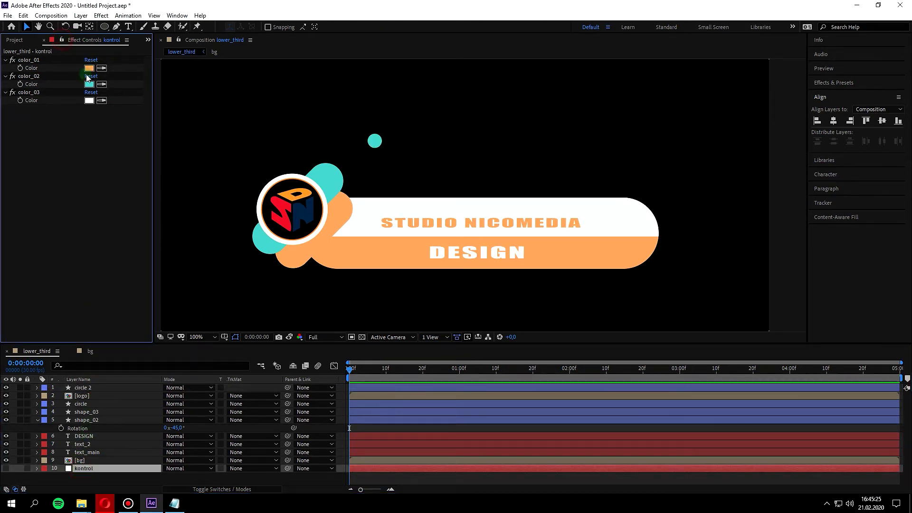
left_click(92, 389)
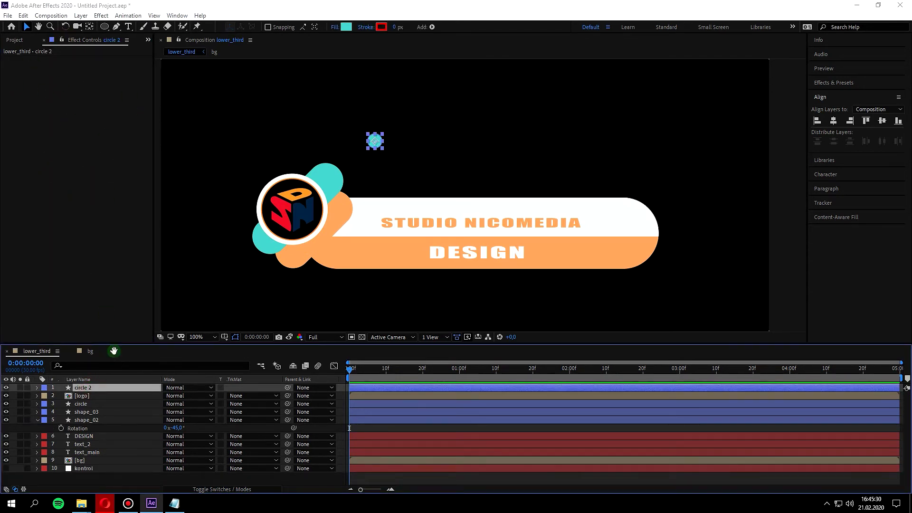
Apply Wave Warp to circle 2 and set Wave Height to 5
key("ctrl+space")
type("wav")
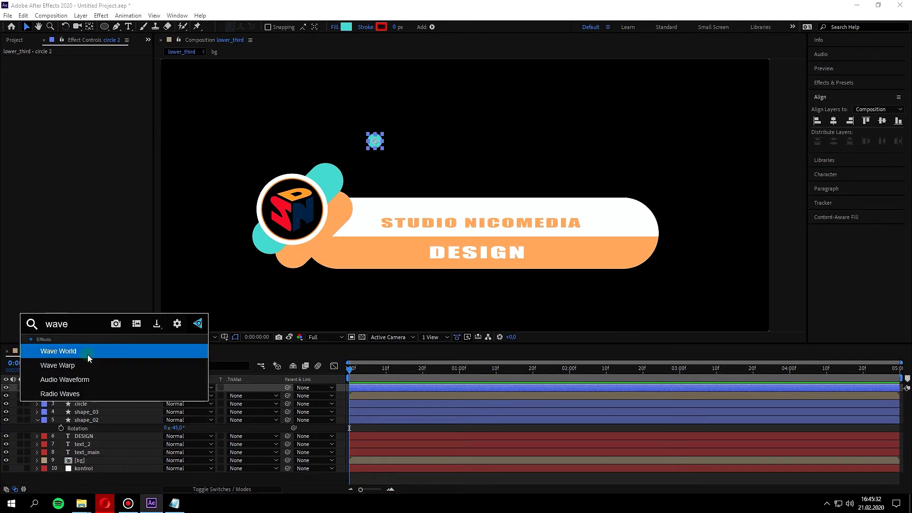
left_click(88, 365)
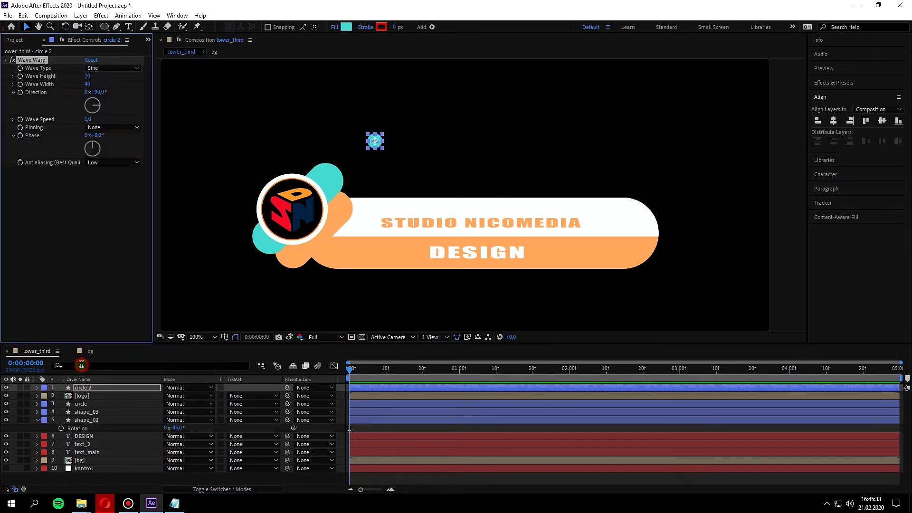
left_click(798, 236)
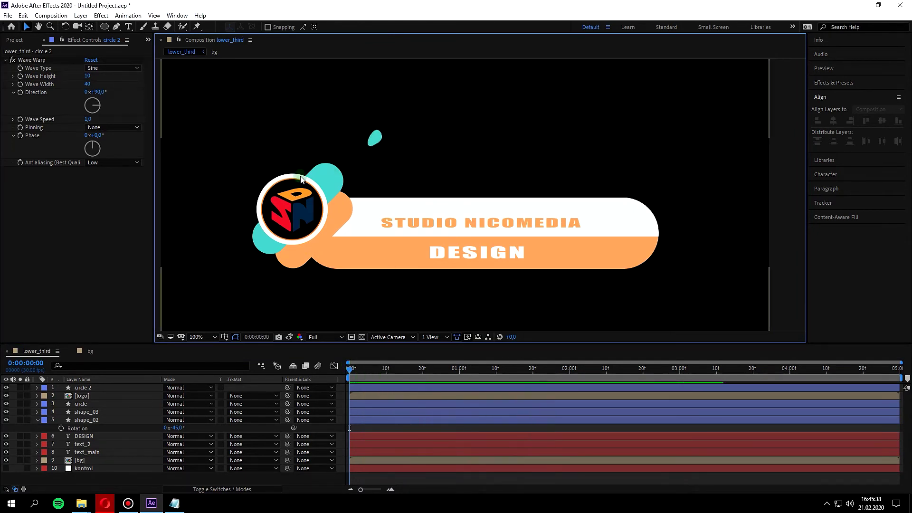
left_click(88, 76)
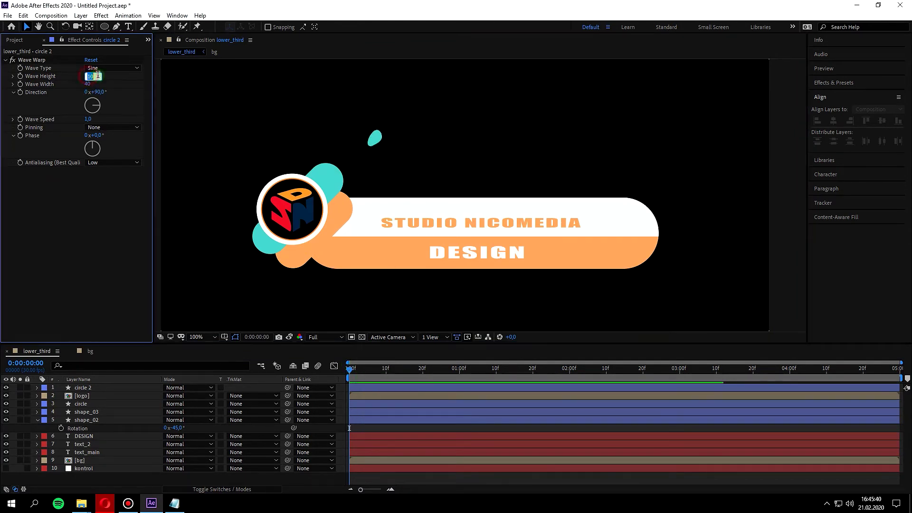
type("5")
key("Return")
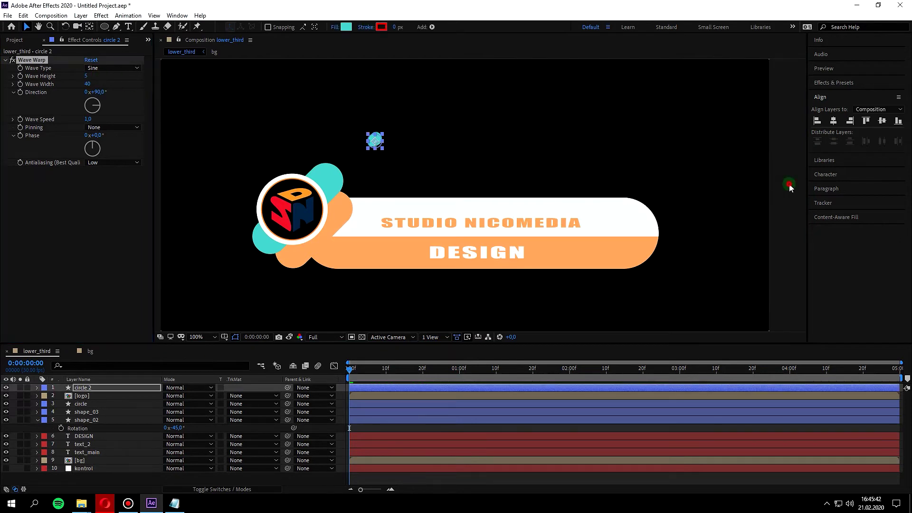
left_click(431, 206)
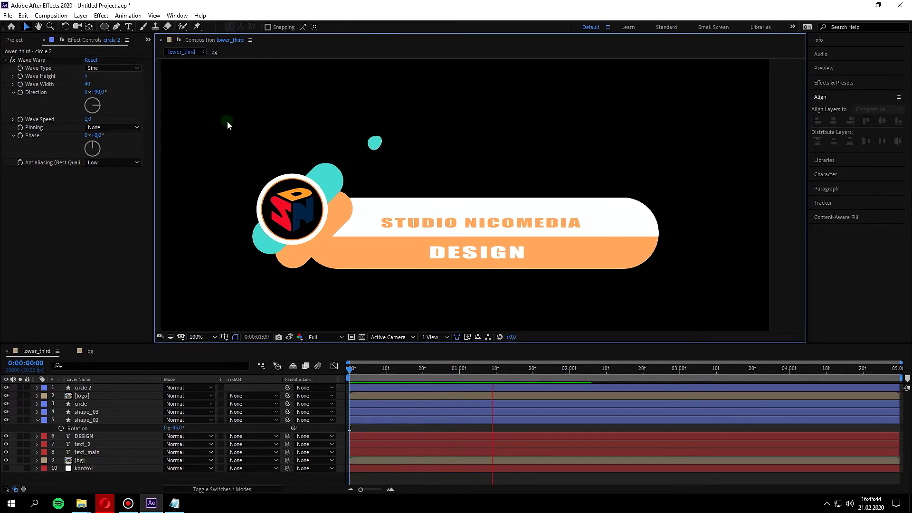
Try the Sawtooth wave type and preview the animation
left_click(115, 74)
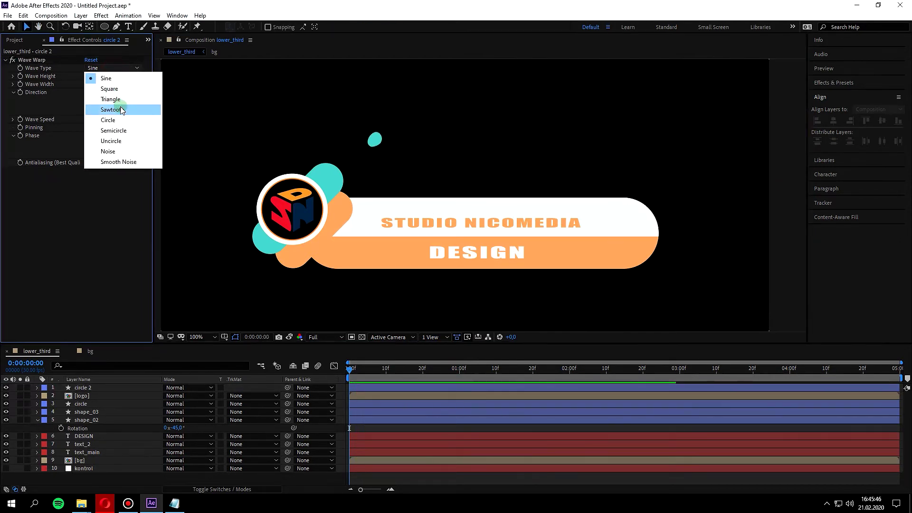
left_click(120, 108)
left_click(171, 131)
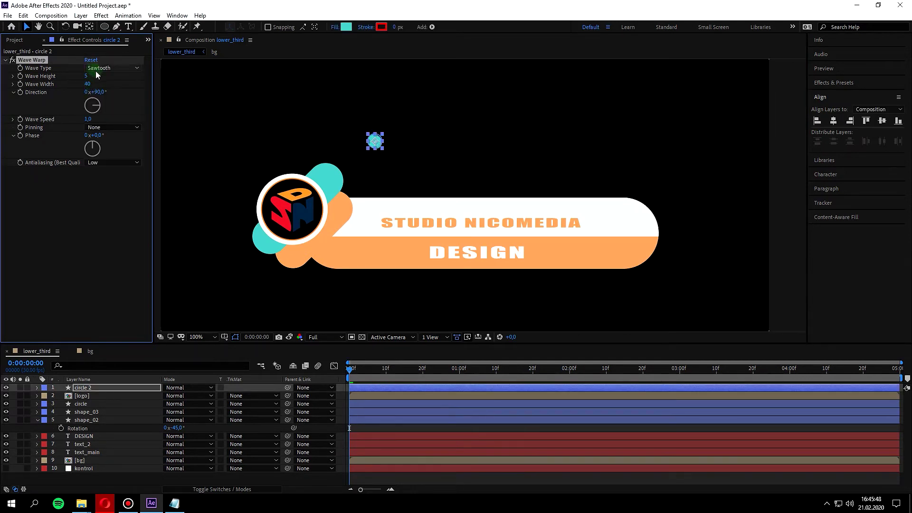
left_click(145, 90)
key("comma")
left_click(245, 145)
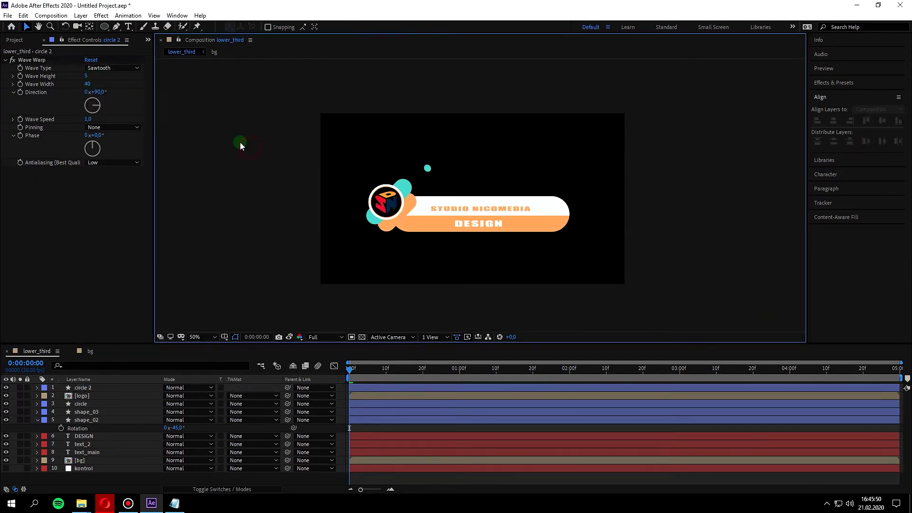
key("space")
key("period")
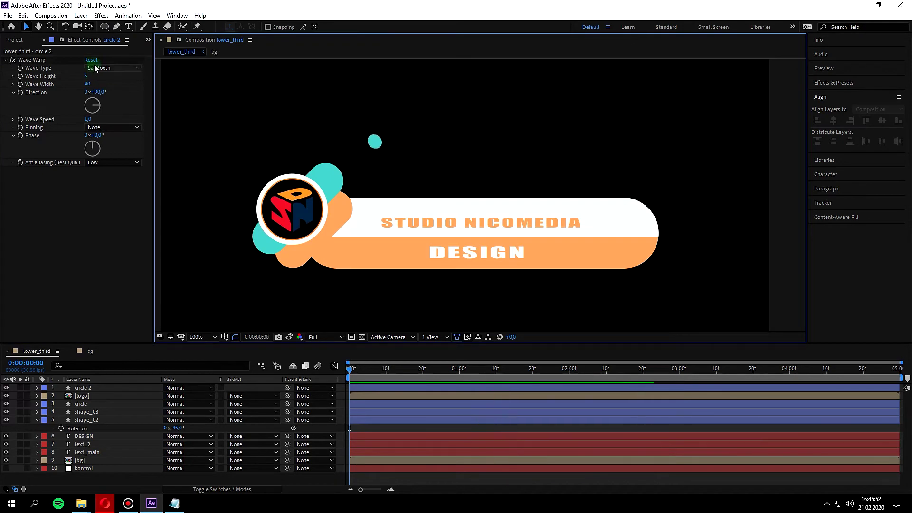
Try the Square wave type, then set Wave Type back to Sine
left_click(96, 68)
left_click(109, 88)
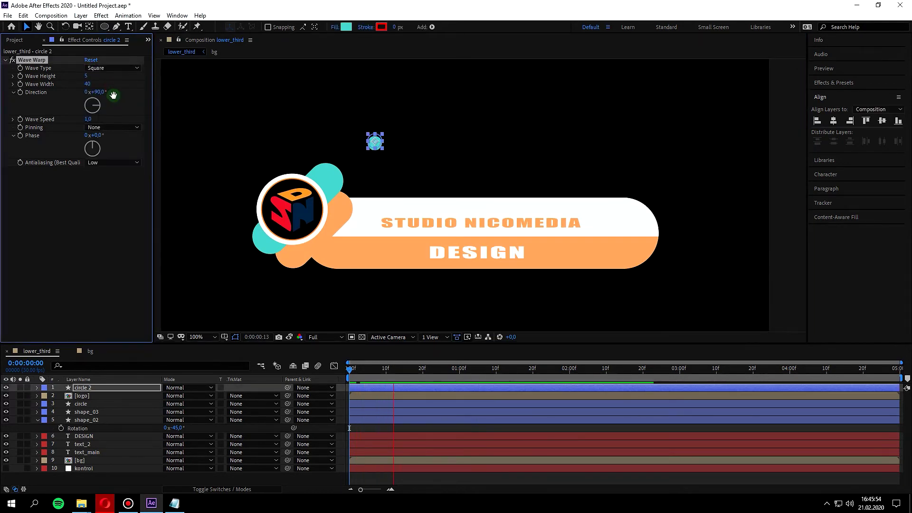
left_click(102, 71)
left_click(103, 75)
key("comma")
left_click(285, 149)
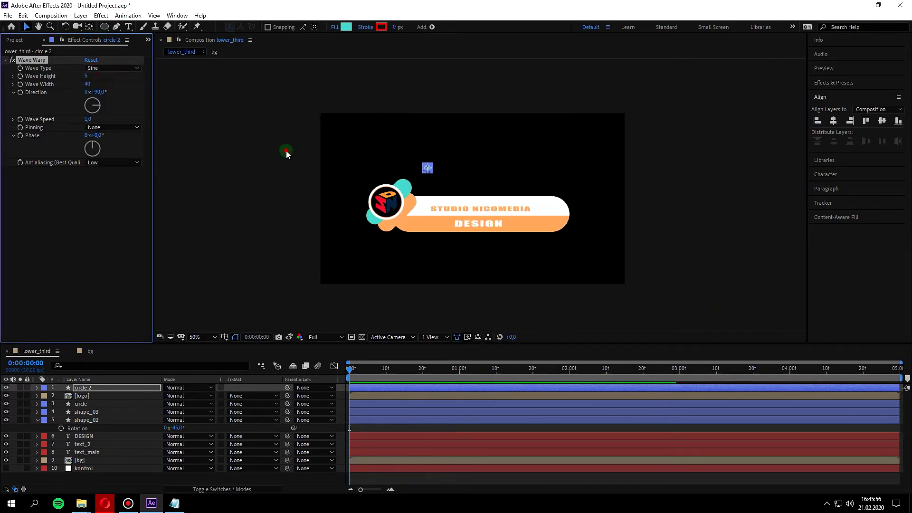
key("period")
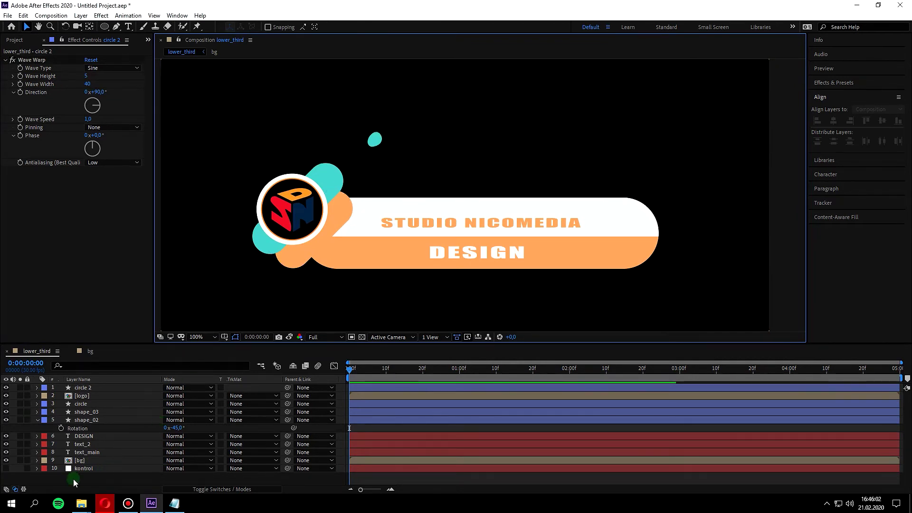
Lock kontrol's Effect Controls in view and duplicate circle 2 into circle 3
left_click(81, 469)
left_click(62, 41)
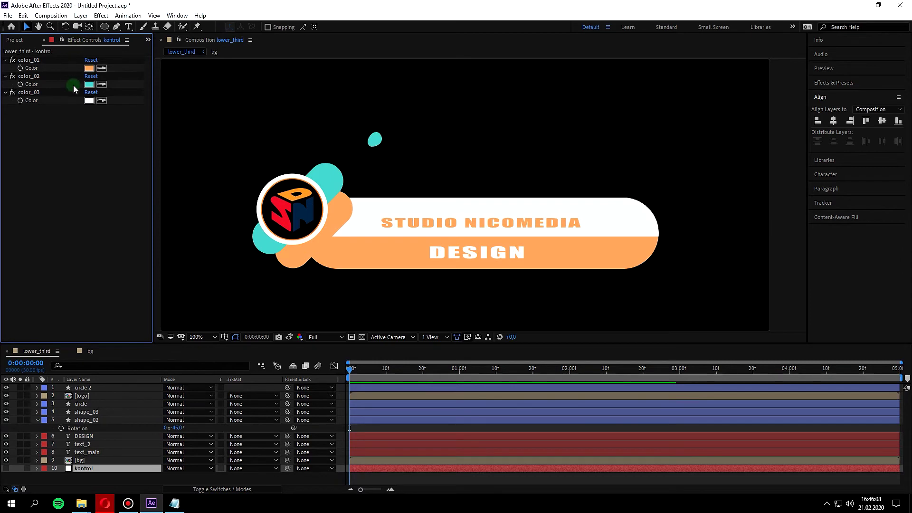
left_click(45, 404)
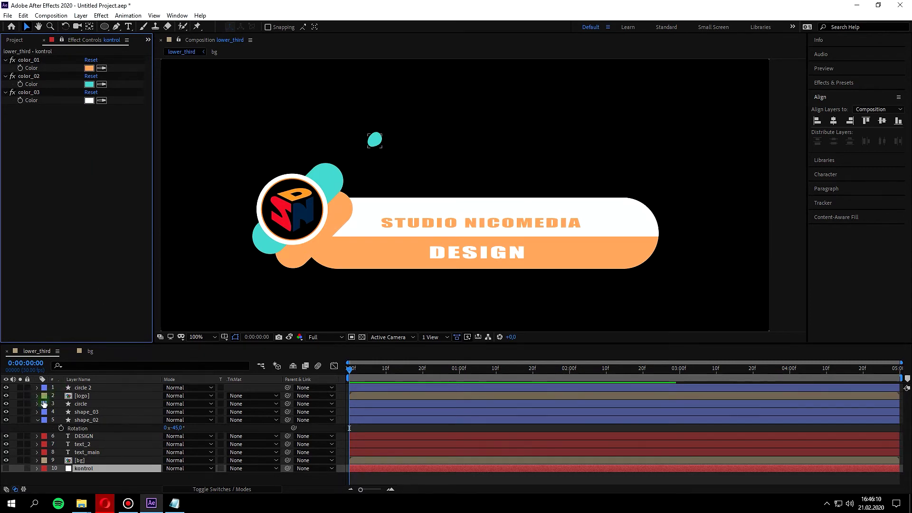
left_click(79, 389)
key("ctrl+d")
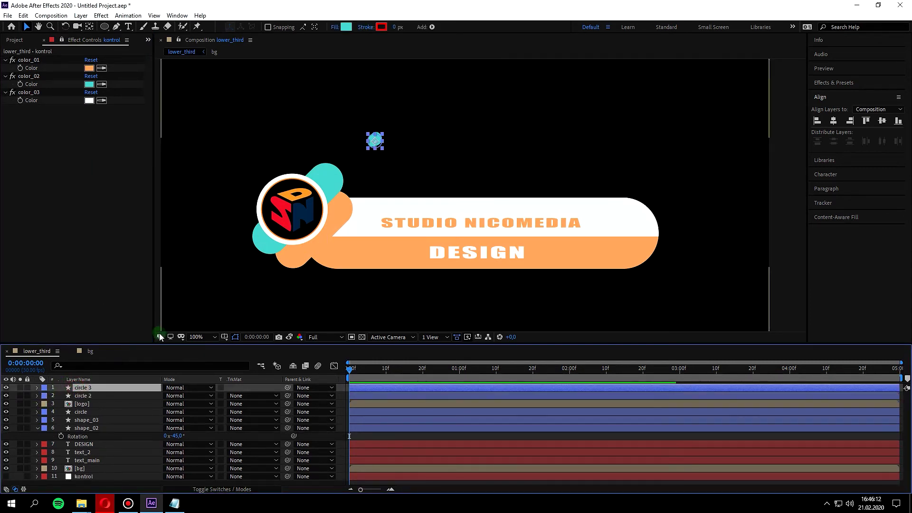
Move circle 3 just left of the logo and expand its properties
left_click(365, 145)
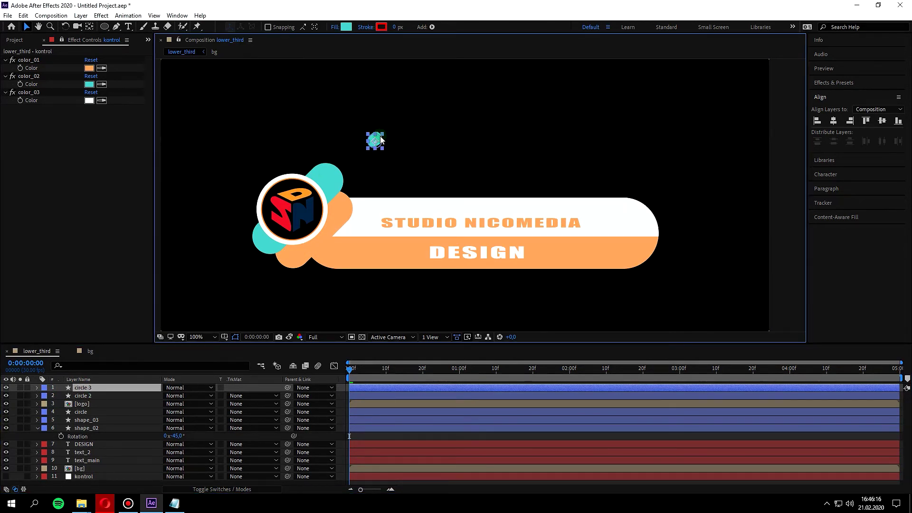
scroll(374, 143, "up", 2)
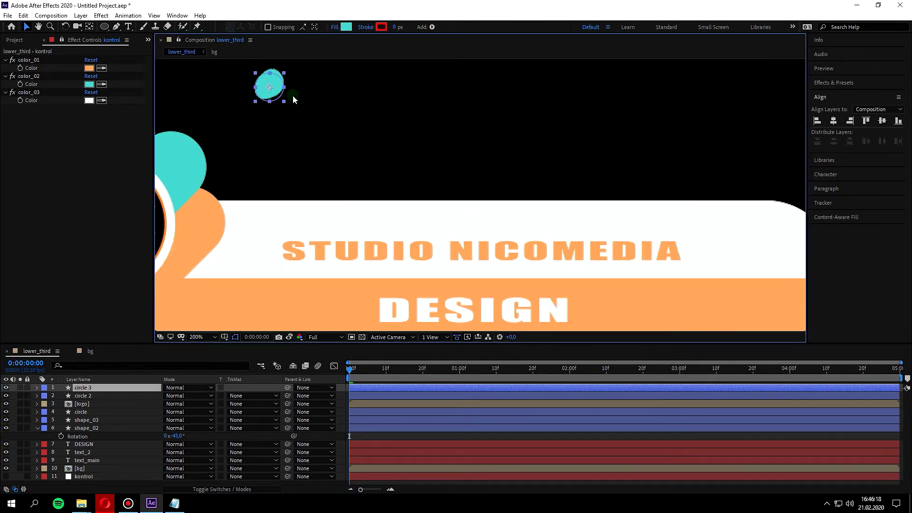
left_click_drag(279, 93, 251, 172)
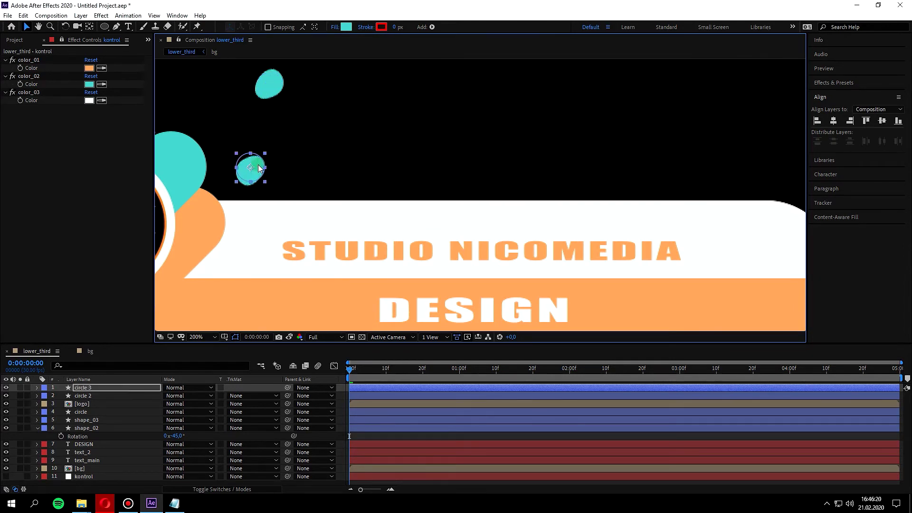
key("comma")
left_click_drag(370, 185, 236, 198)
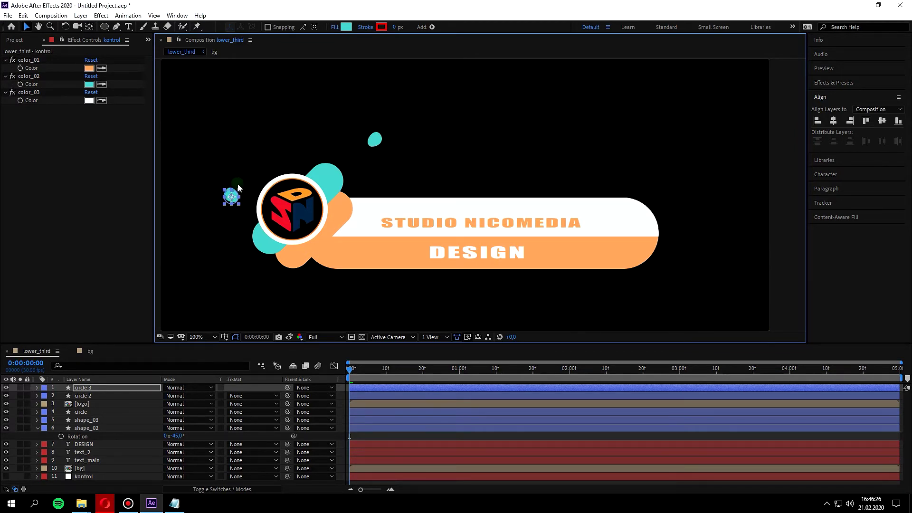
left_click(37, 387)
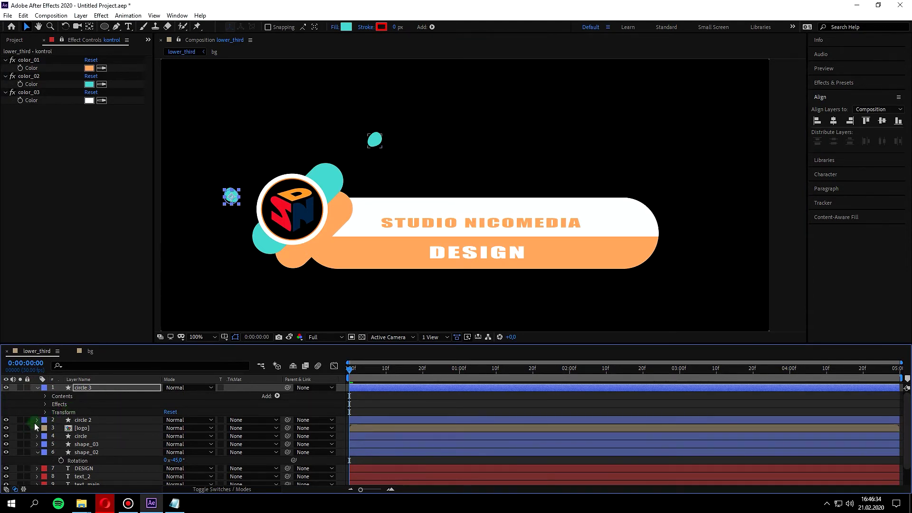
Link circle 3's fill colour by expression to kontrol's color_01, turning it orange
left_click(46, 396)
left_click(53, 412)
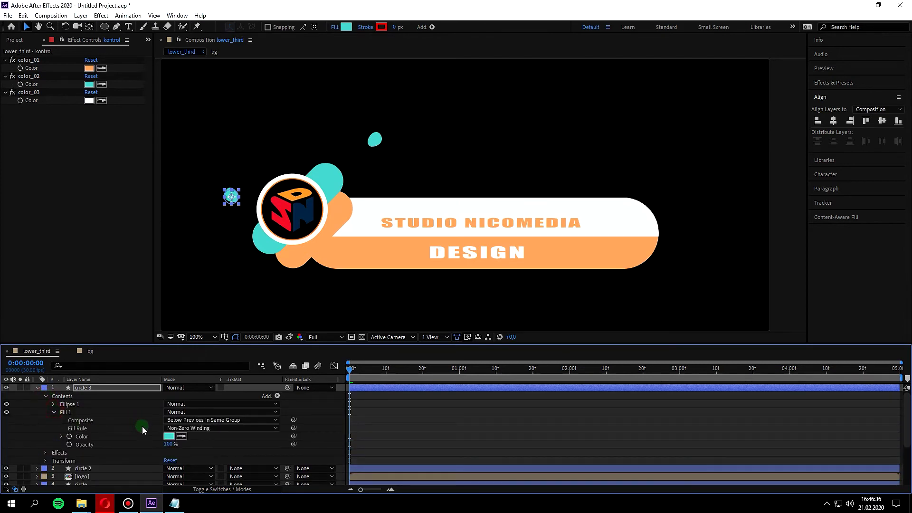
left_click(60, 438)
type("thisComp.layer(\"kontrol\").effect(\"color_02\")(\"Color\")")
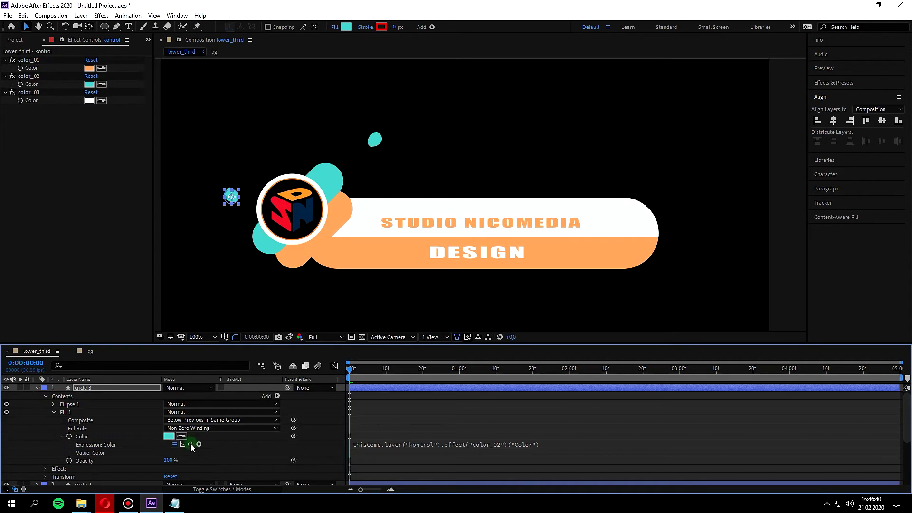
left_click_drag(190, 444, 32, 68)
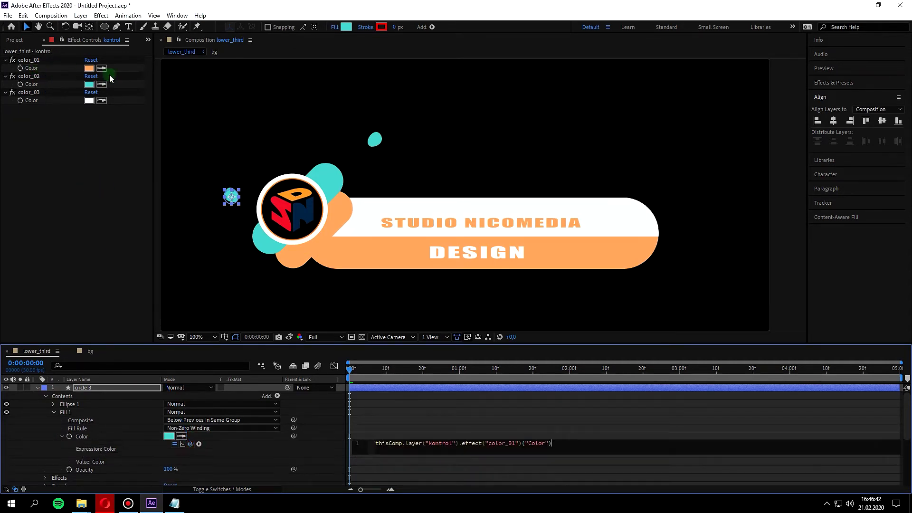
left_click(187, 198)
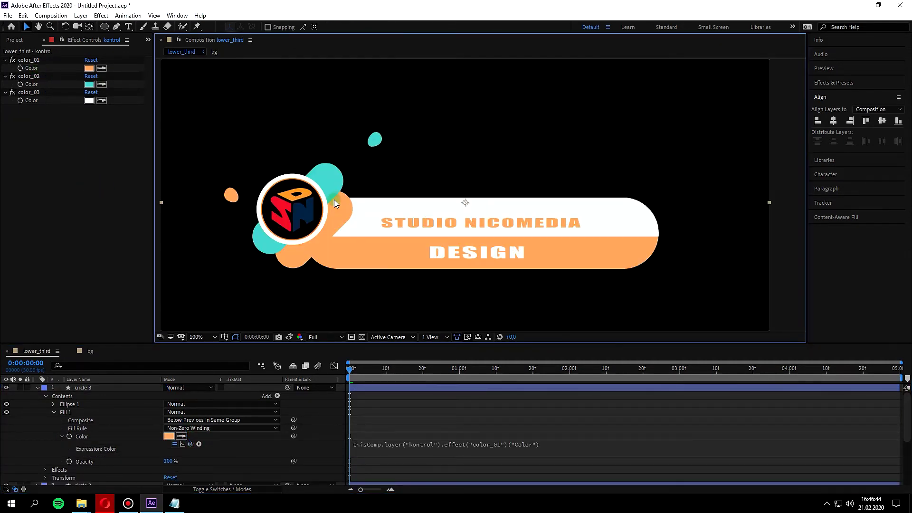
Nudge circle 2 slightly left and preview the animation
left_click_drag(378, 143, 369, 147)
key("ctrl+z")
left_click(37, 388)
left_click(82, 395)
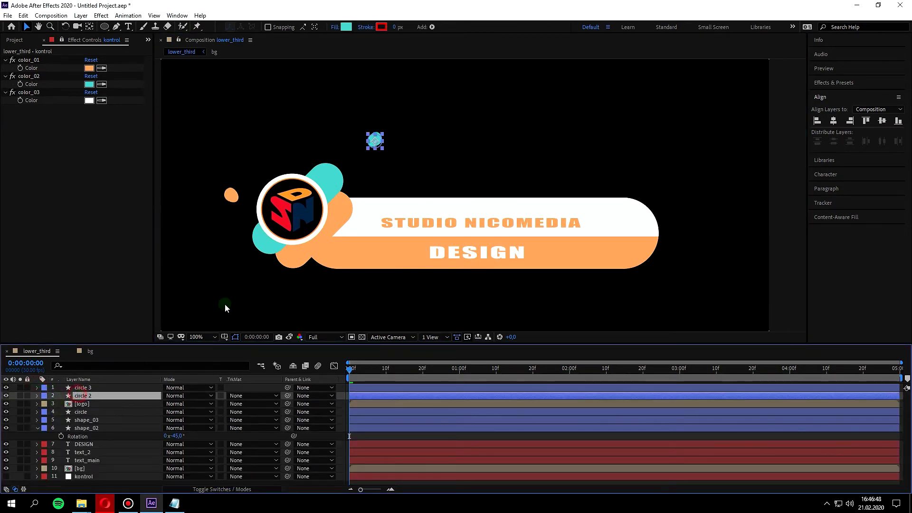
left_click_drag(378, 142, 360, 145)
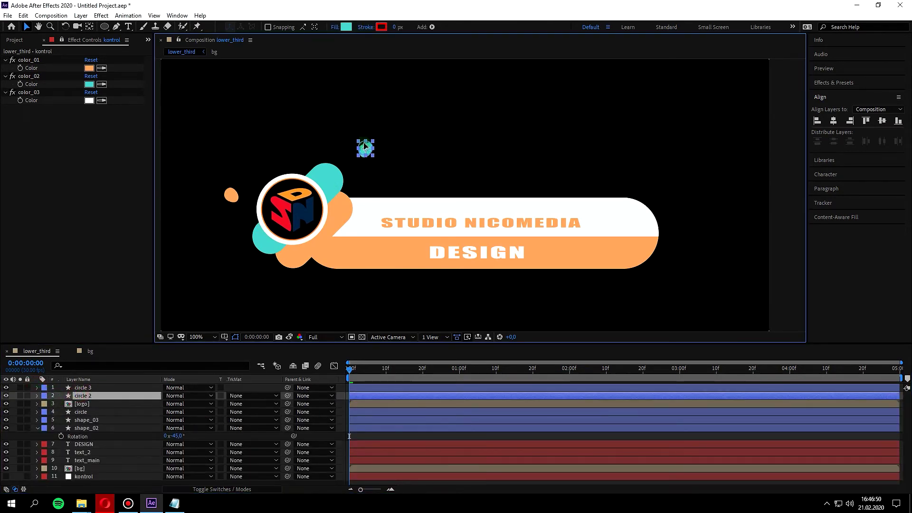
key("comma")
left_click(281, 201)
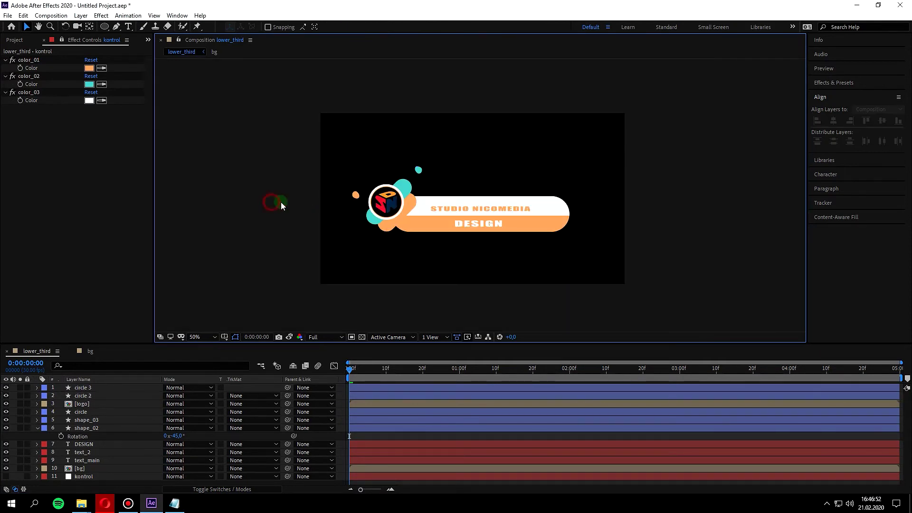
key("space")
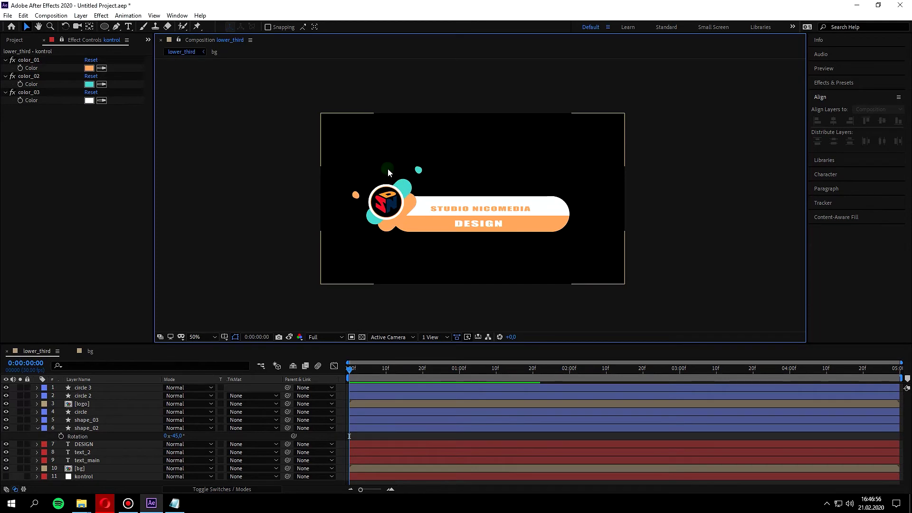
key("period")
Duplicate the orange bubble and move the copy, circle 4, above-left of the logo
left_click(231, 199)
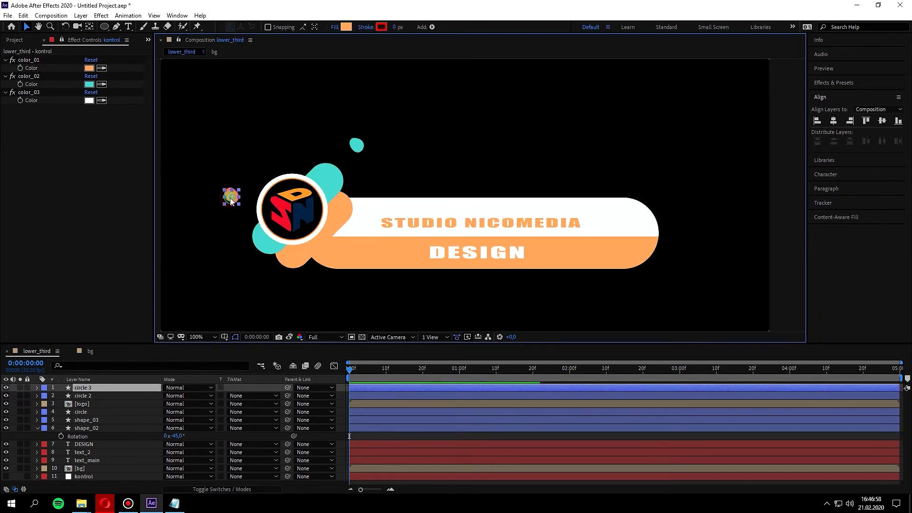
key("ctrl+d")
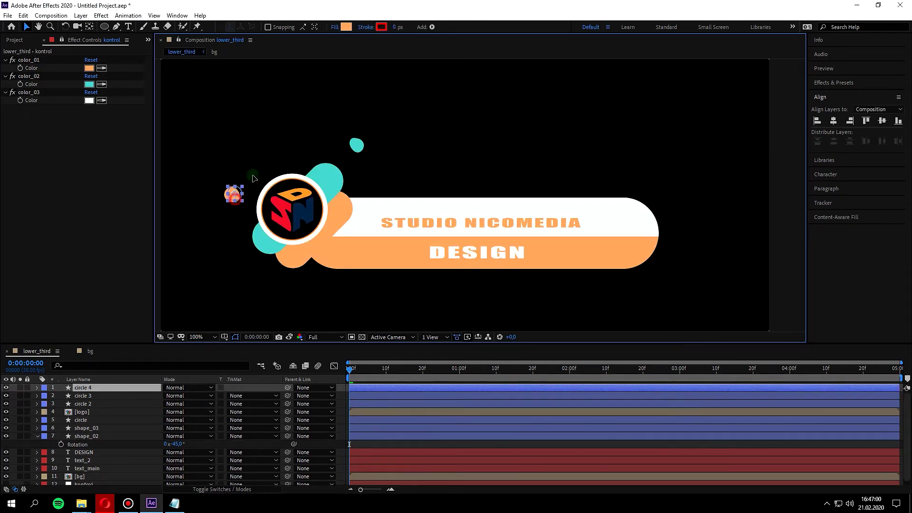
left_click_drag(231, 196, 272, 151)
scroll(273, 157, "down", 1)
scroll(273, 156, "up", 1)
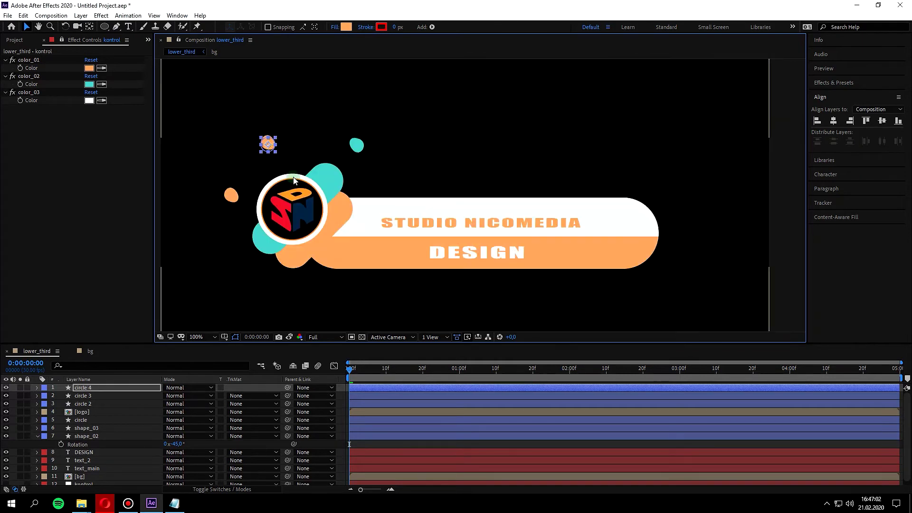
Link circle 4's fill colour by expression to kontrol's color_03, turning it white
left_click(38, 388)
left_click(46, 397)
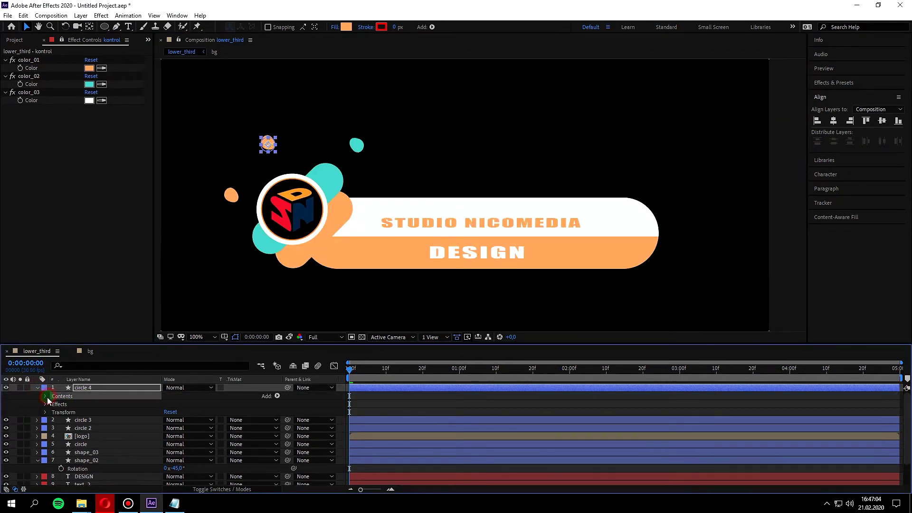
left_click(54, 413)
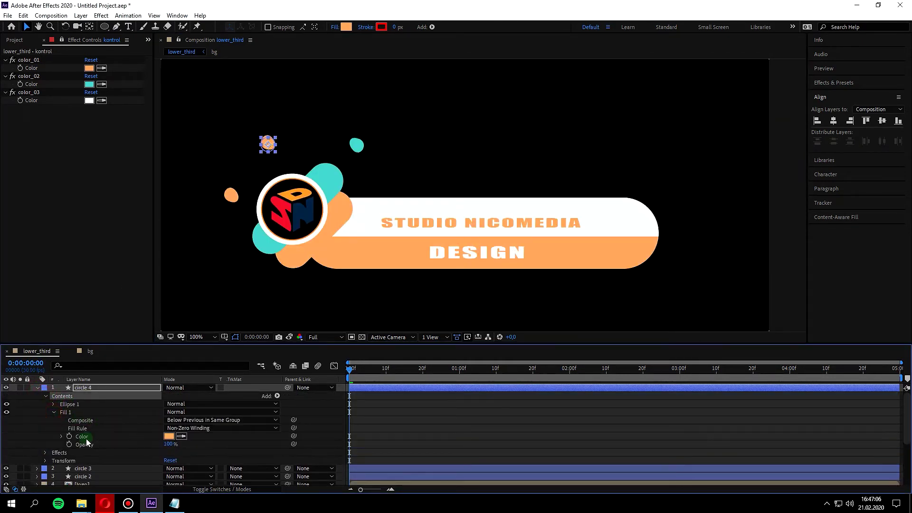
left_click(68, 436)
type("thisComp.layer(\"kontrol\").effect(\"color_01\")(\"Color\")")
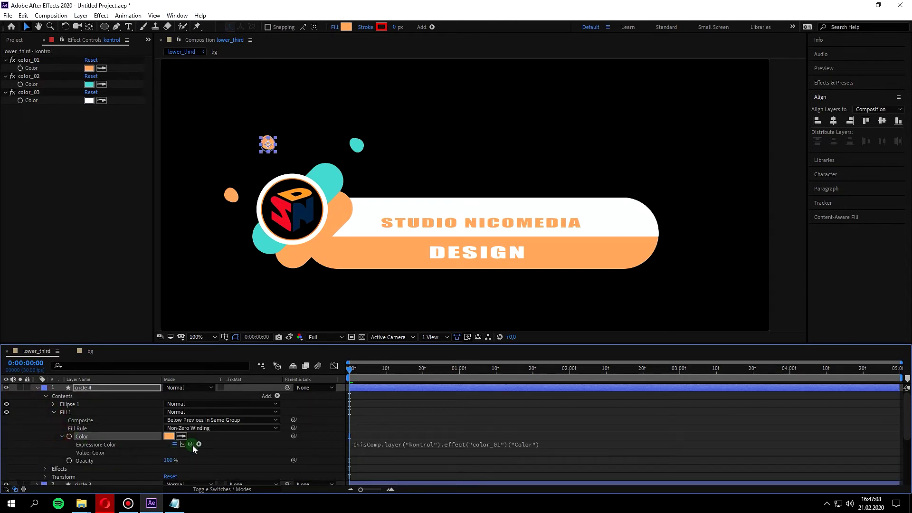
left_click_drag(191, 444, 27, 101)
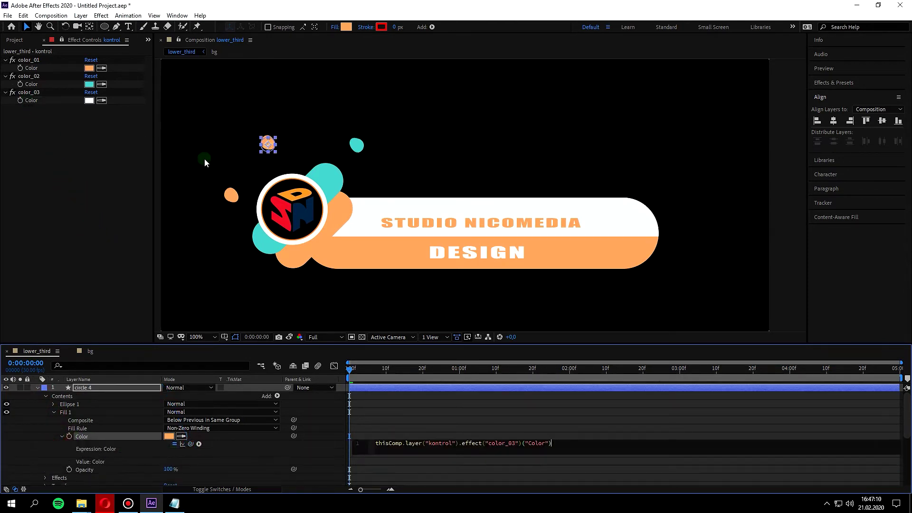
left_click(186, 197)
Nudge the small teal bubble slightly left and check the bubble arrangement
key("comma")
key("comma")
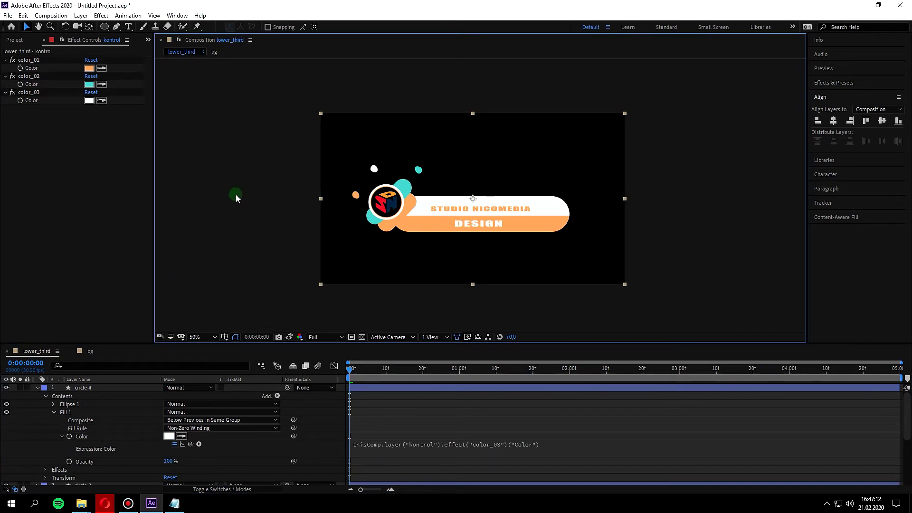
left_click(236, 198)
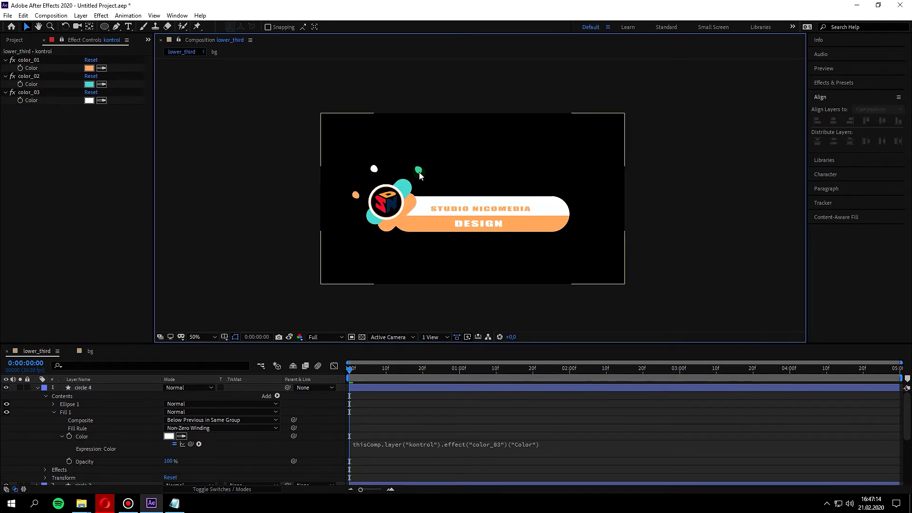
left_click_drag(420, 176, 408, 174)
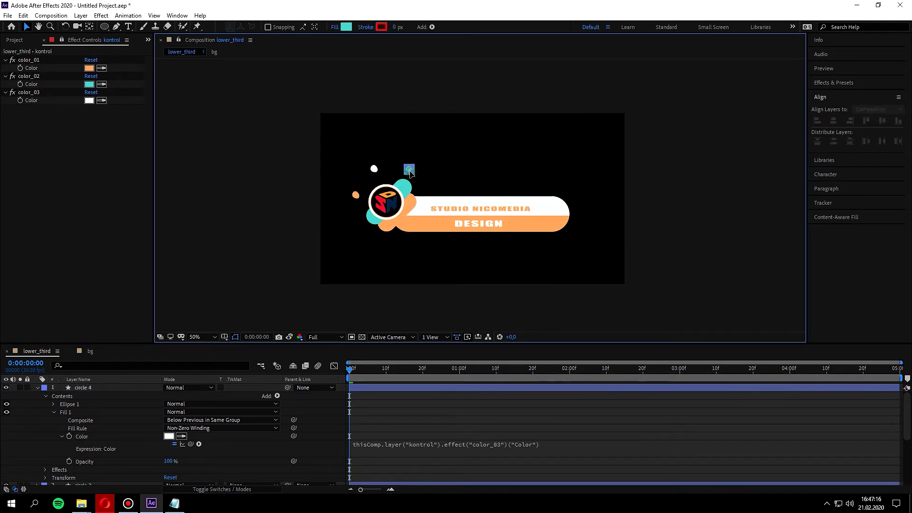
left_click(370, 170)
left_click(355, 197)
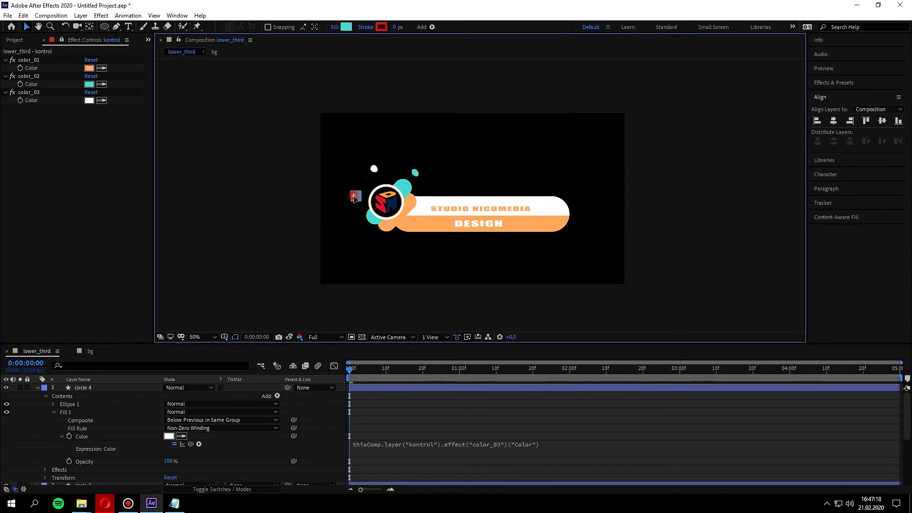
left_click(374, 170)
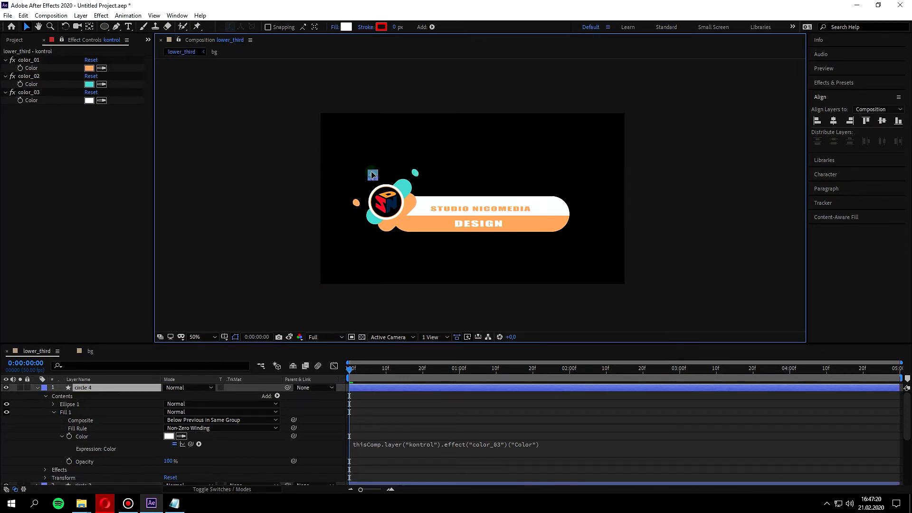
key("period")
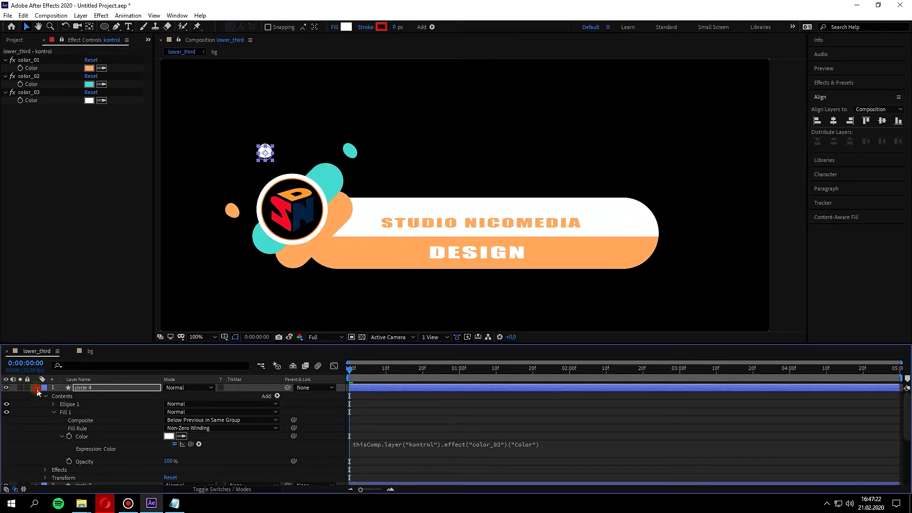
Check circle 4's ellipse Size, then filter the three circle layers by 'size'
left_click(37, 387)
left_click(37, 388)
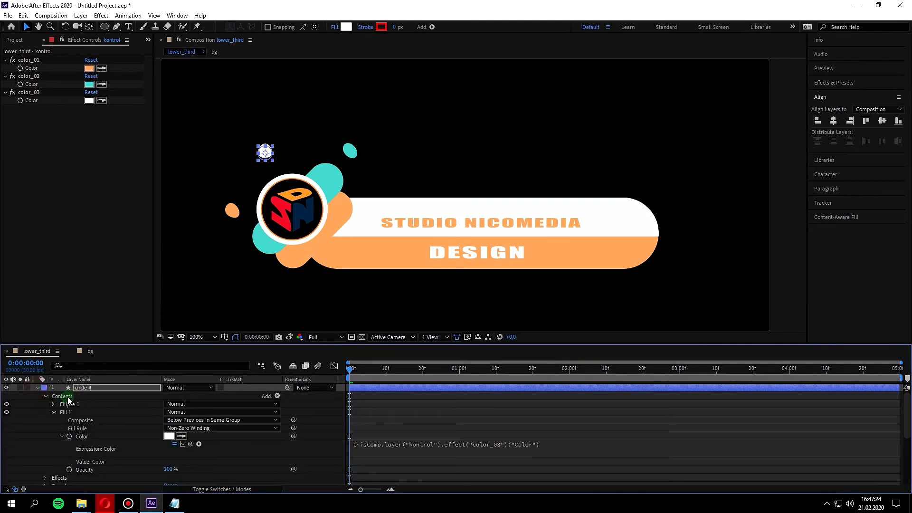
left_click(53, 404)
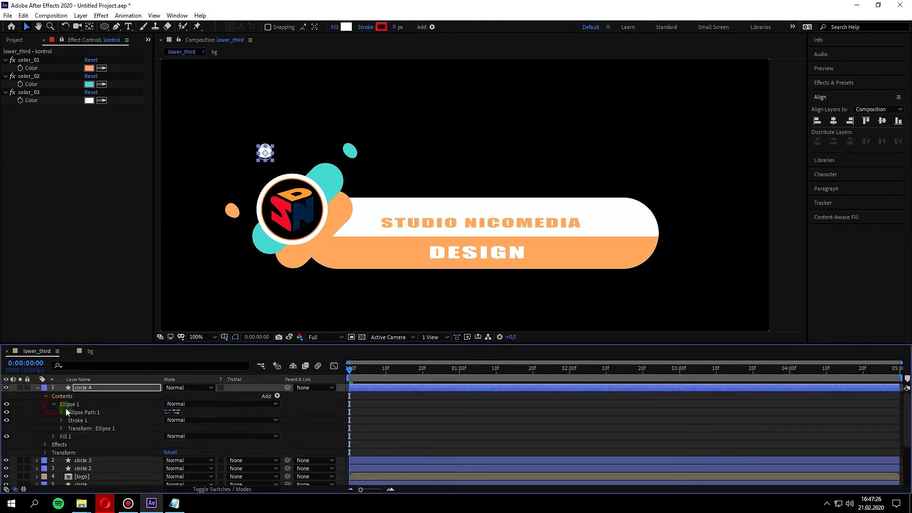
left_click(62, 413)
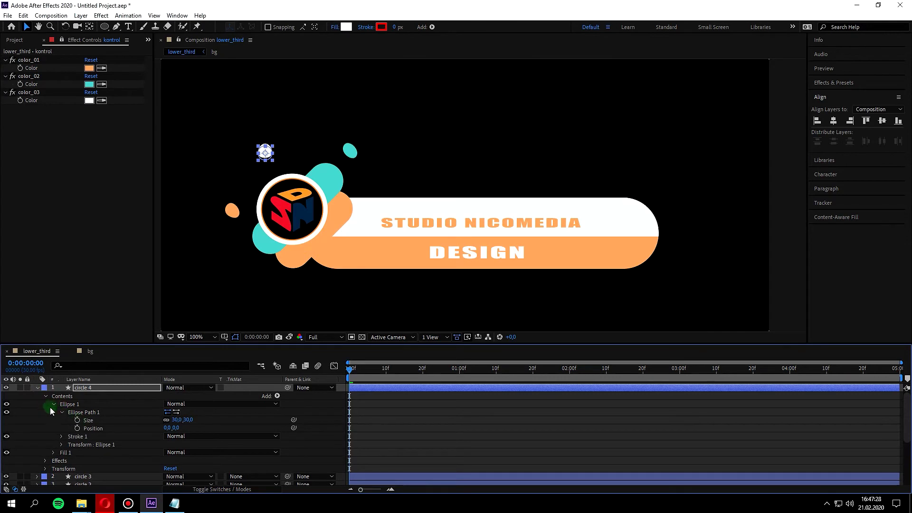
left_click(53, 404)
left_click(37, 387)
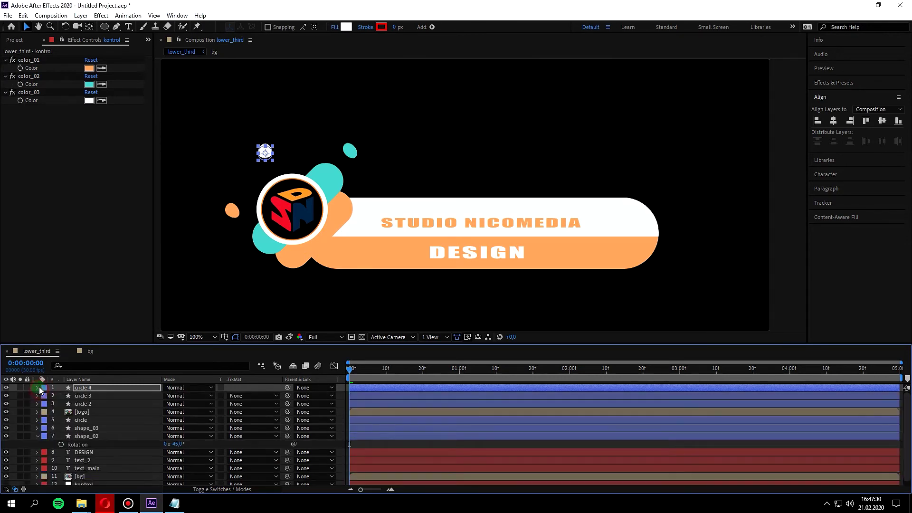
left_click(84, 403, "shift")
left_click(110, 362)
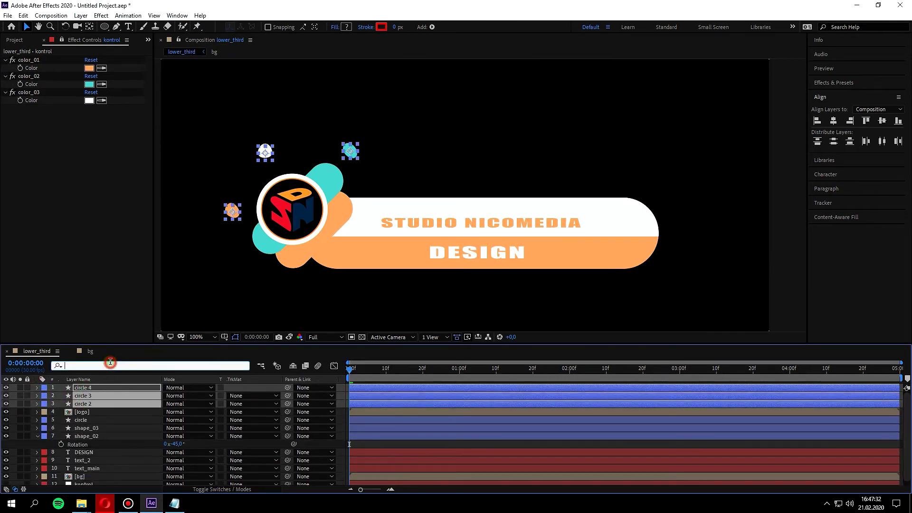
type("size")
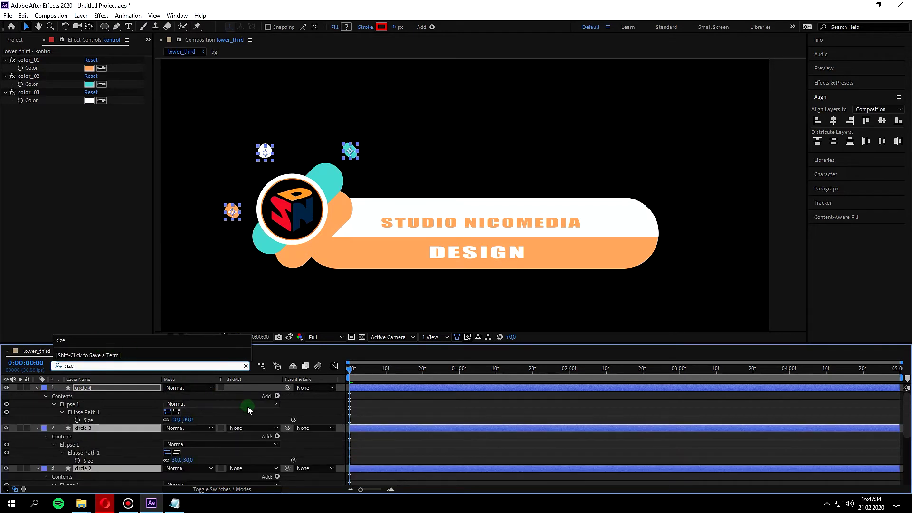
left_click(259, 419)
left_click(179, 420)
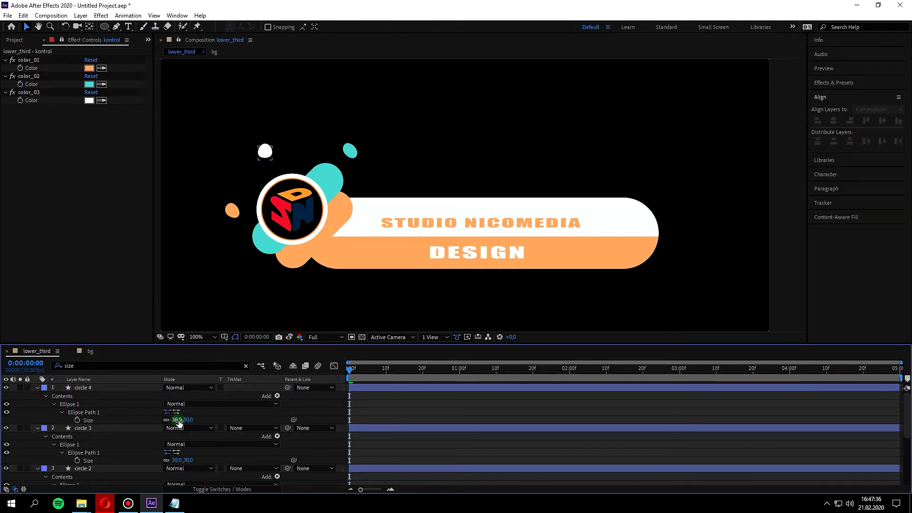
Set circle 3's Size to 15 and circle 2's Size to 20
left_click(178, 460)
key("Return")
scroll(209, 447, "down", 3)
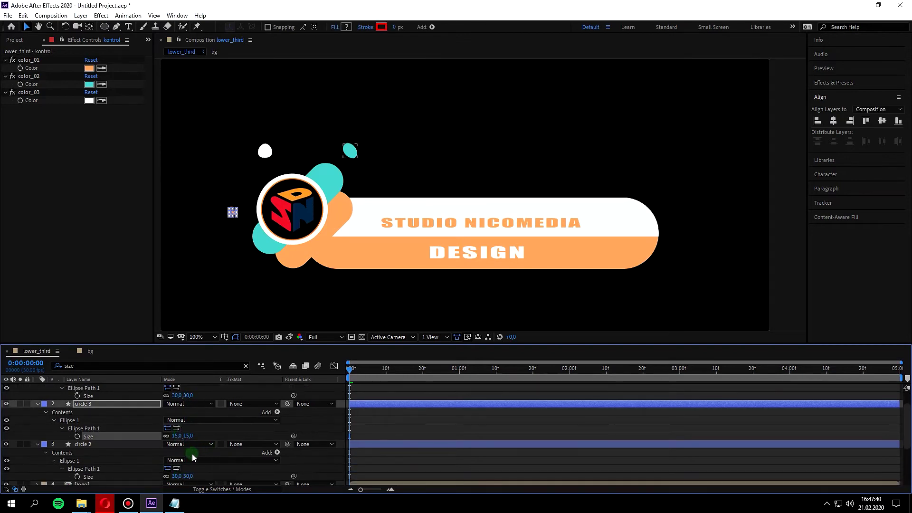
left_click(173, 476)
type("20")
key("Return")
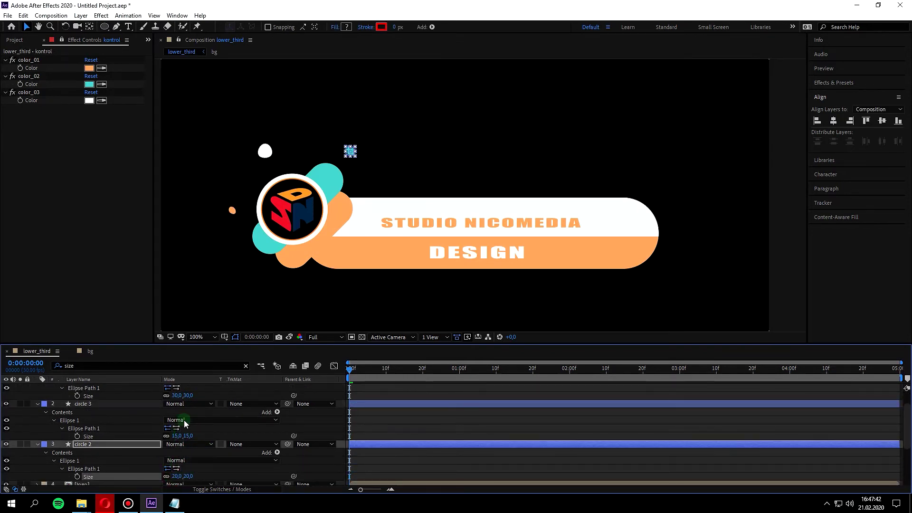
Preview the animation and clear the Size search filter
left_click(264, 235)
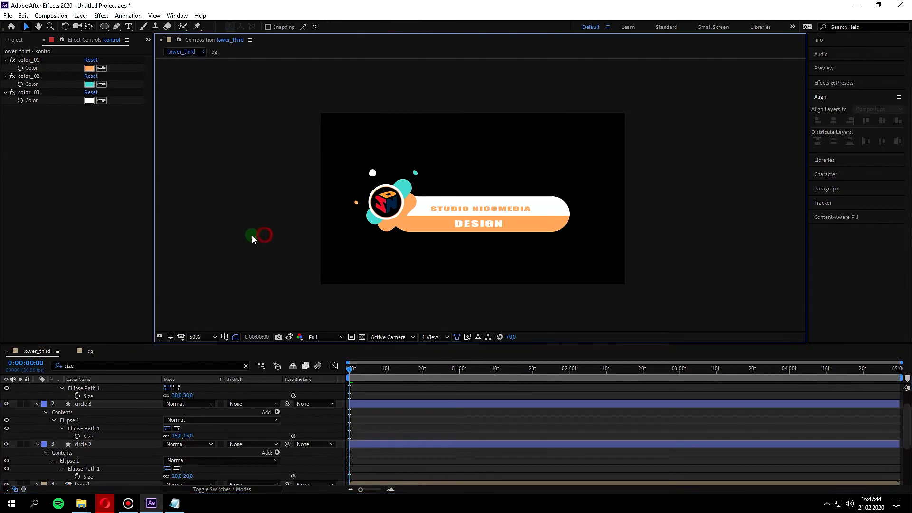
key("space")
key("period")
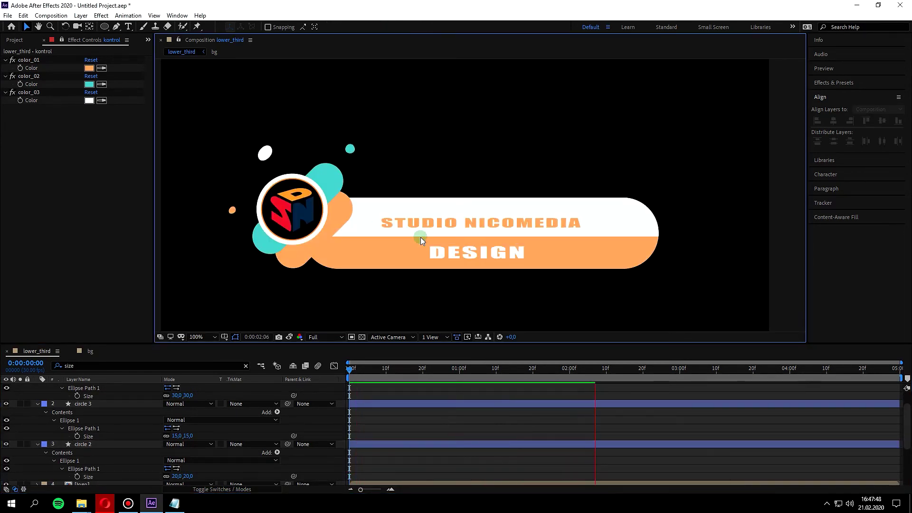
key("space")
key("comma")
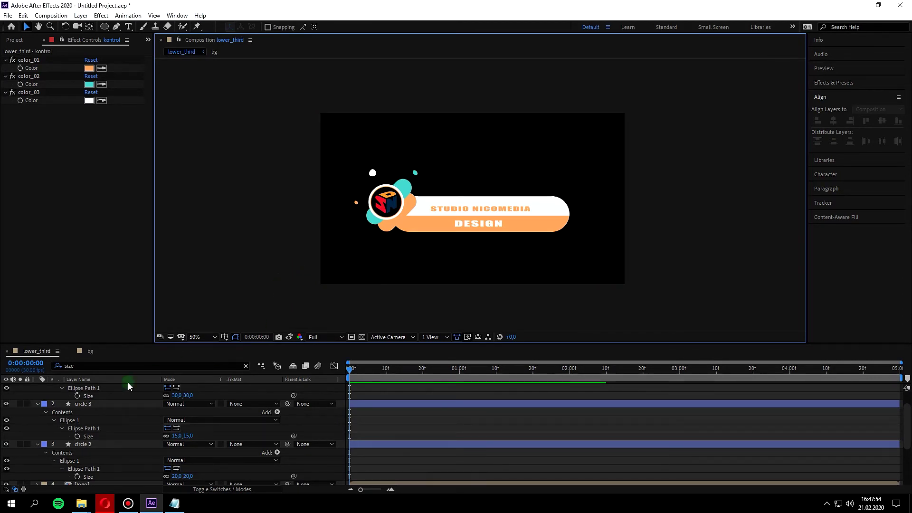
left_click(106, 366)
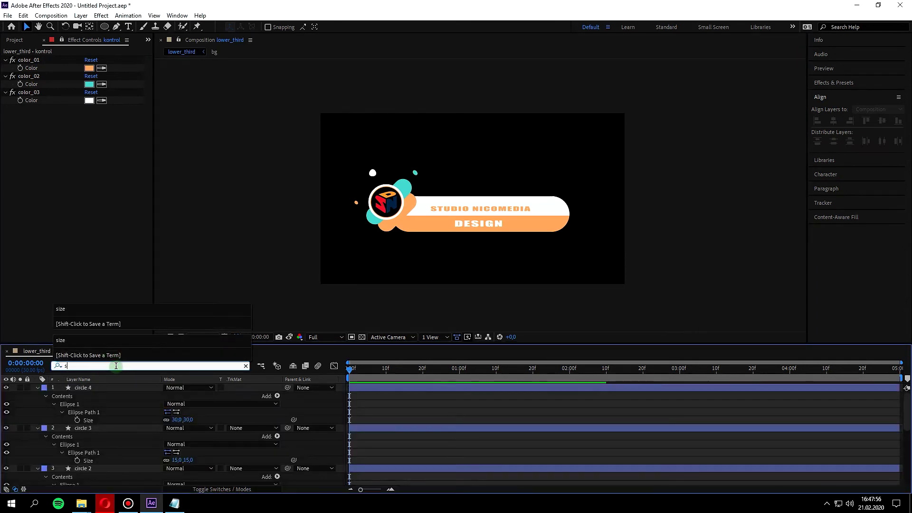
left_click(245, 366)
left_click(238, 224)
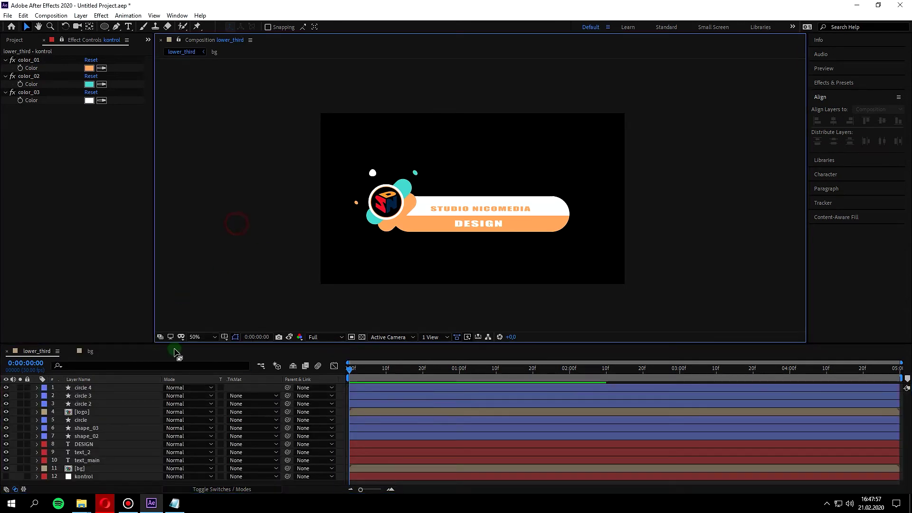
Add Scale keyframes at frame 5 to the layers from circle 4 through shape_02
left_click(100, 436)
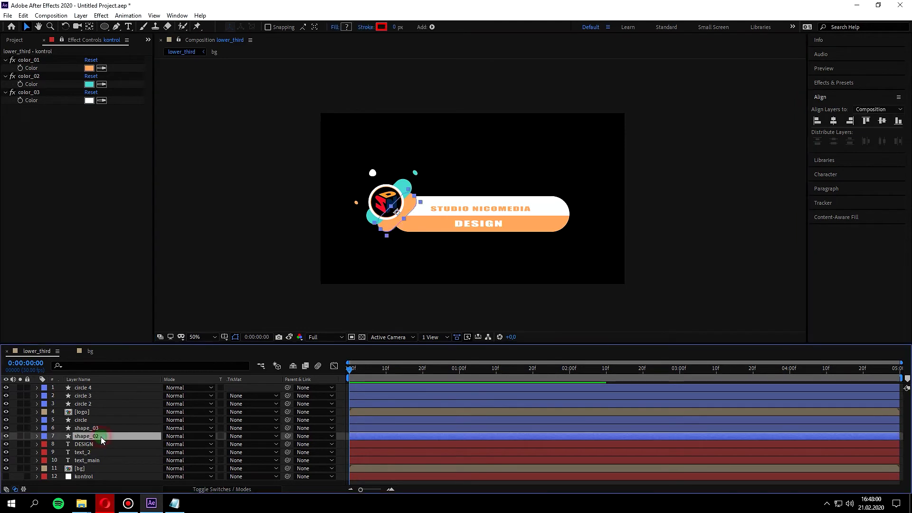
left_click(96, 387, "shift")
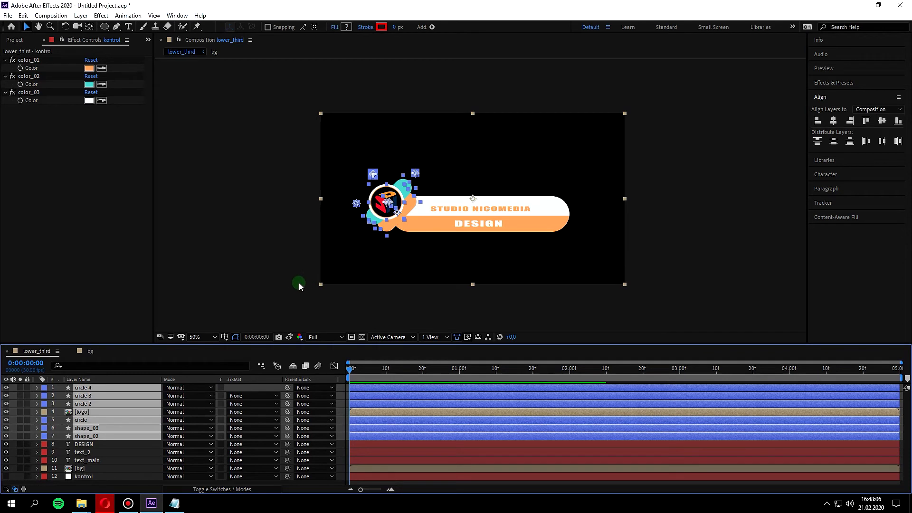
key("s")
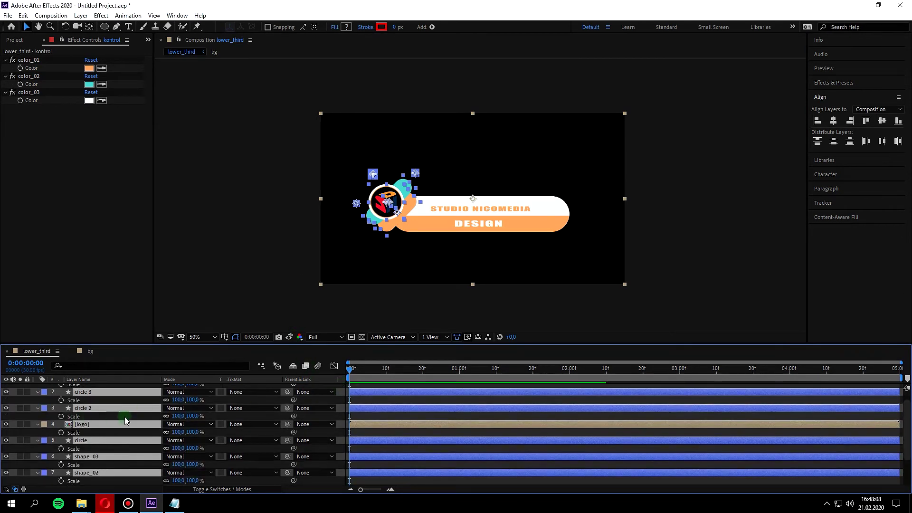
left_click(353, 369)
key("alt+Right")
key("alt+Right")
key("alt+Right")
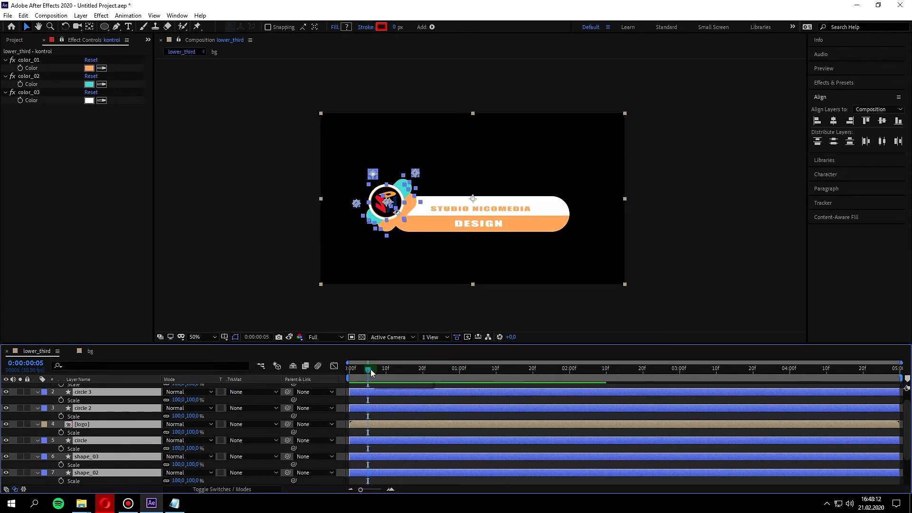
left_click(62, 399)
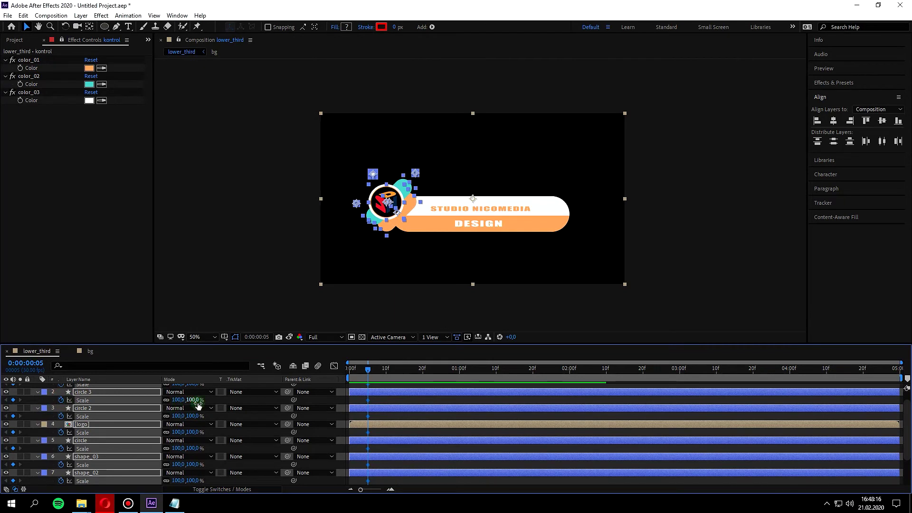
Set Scale to 0% at the start of the composition for all selected layers
left_click_drag(370, 369, 357, 369)
key("Home")
left_click(178, 400)
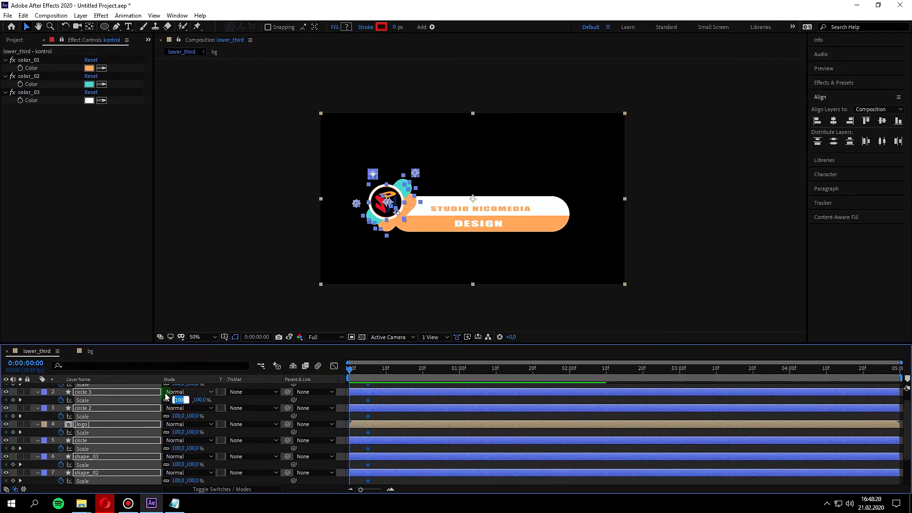
type("0")
key("Return")
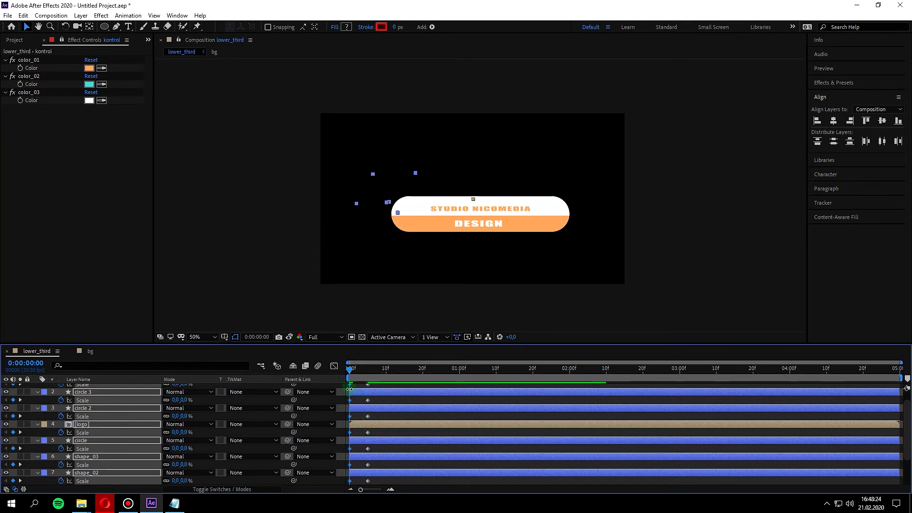
Scrub through the first frames to preview the bubbles and logo popping in
left_click_drag(356, 457, 346, 418)
left_click_drag(349, 372, 368, 373)
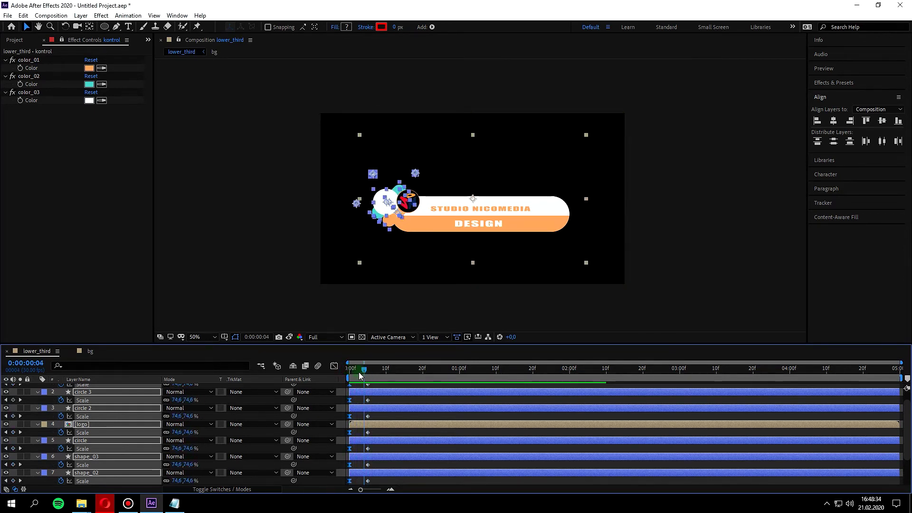
left_click(254, 303)
key("Home")
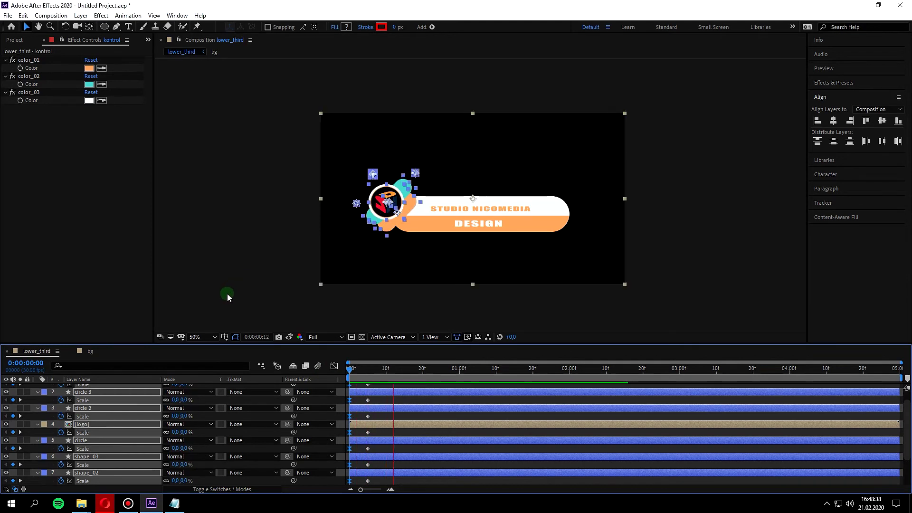
left_click(398, 224)
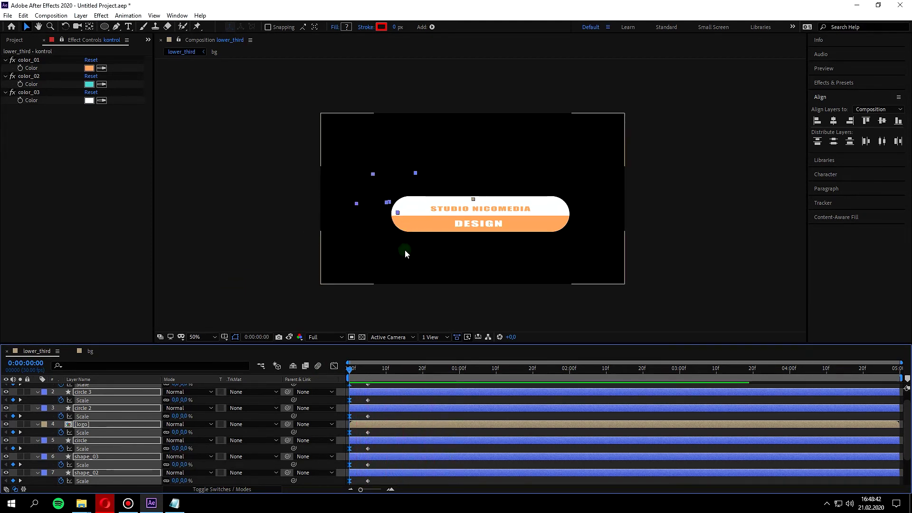
Copy all the bounce expression text in 'Flat lower third expression.txt' and minimize Notepad
left_click(175, 503)
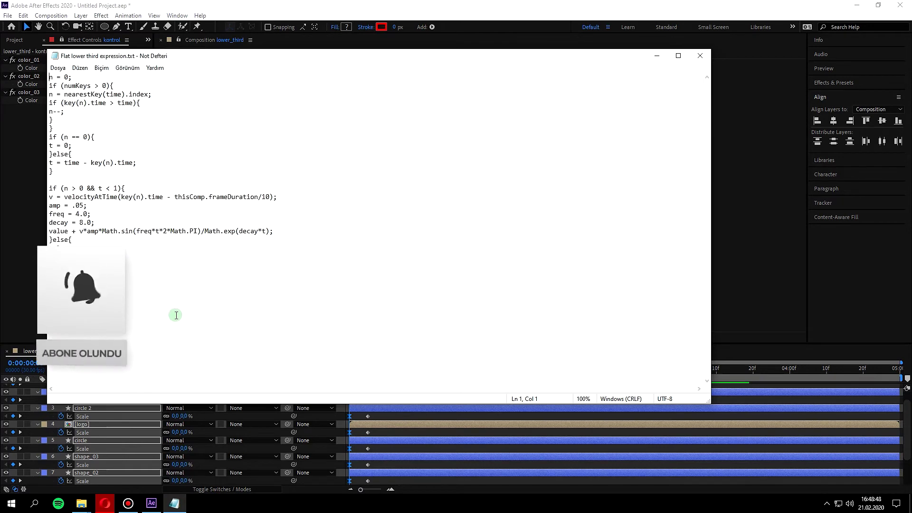
left_click_drag(155, 342, 31, 78)
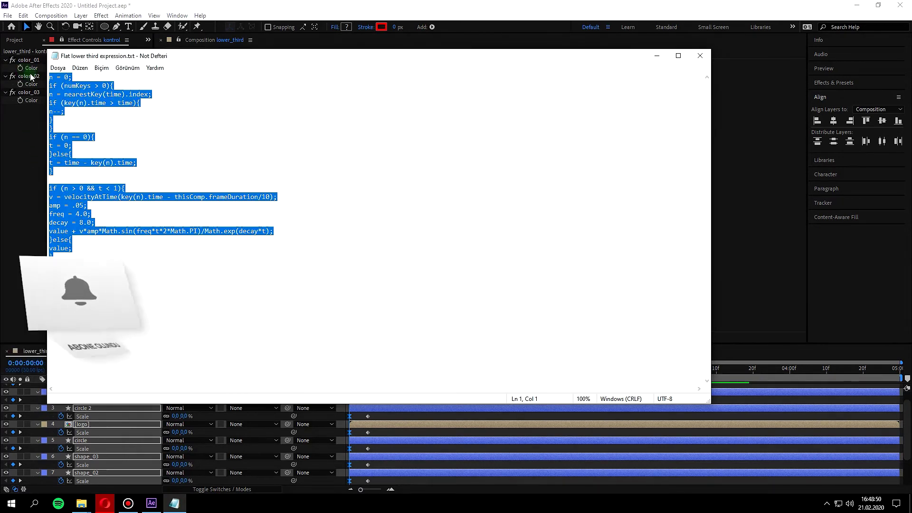
right_click(58, 83)
left_click(31, 120)
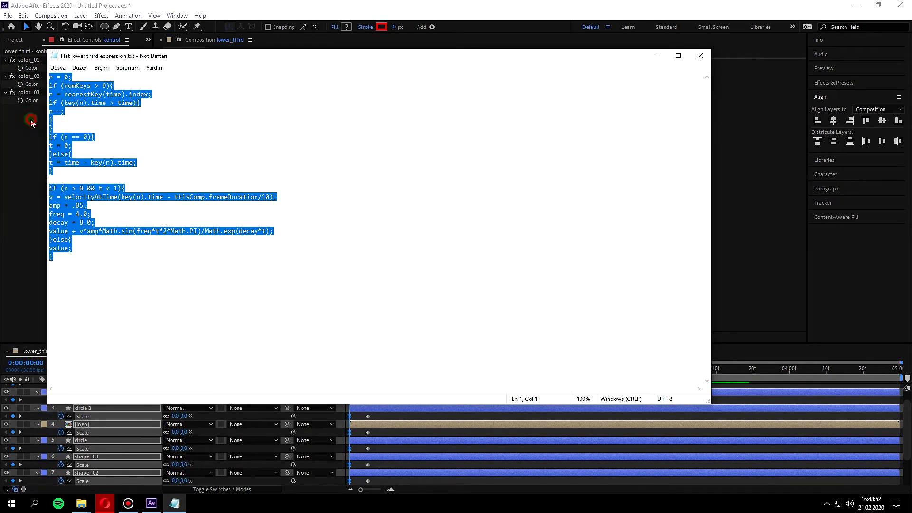
right_click(112, 90)
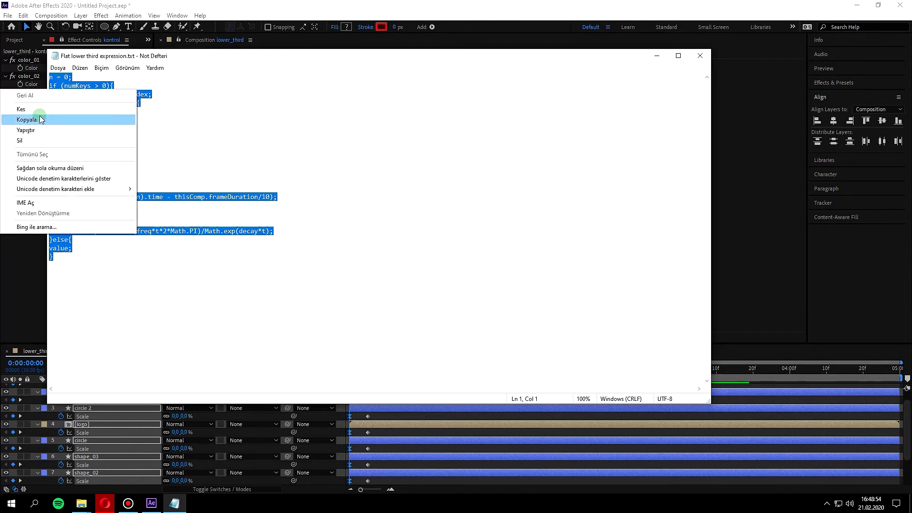
left_click(27, 119)
left_click(657, 55)
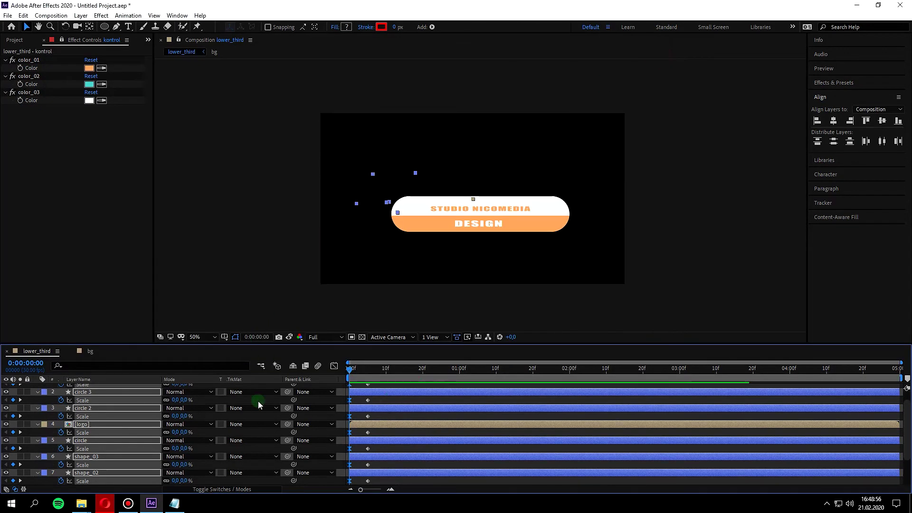
Paste the bounce expression into the Scale property of circle 4 and circle 3
scroll(142, 427, "up", 1)
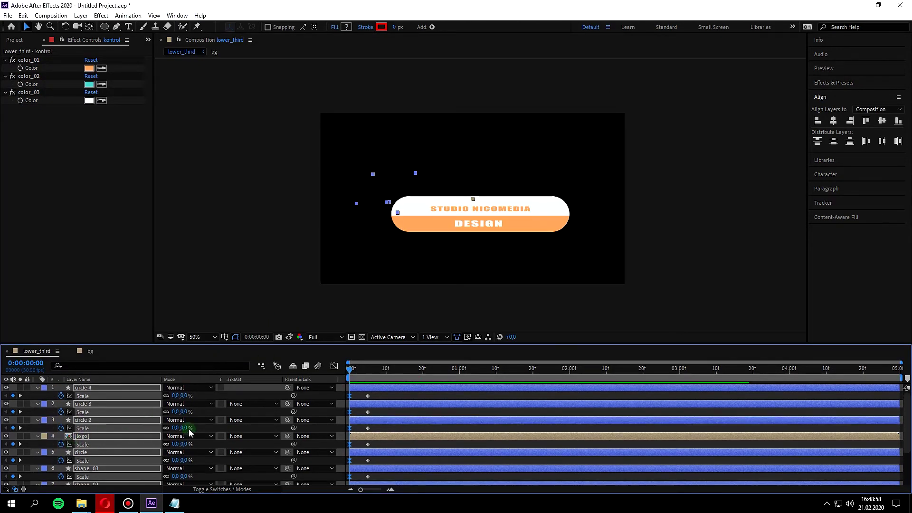
left_click(61, 397, "alt")
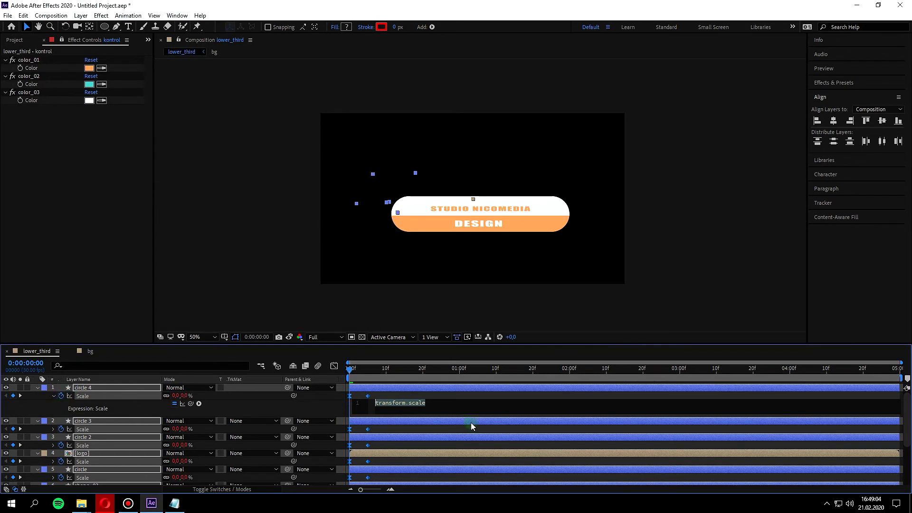
left_click(426, 412)
key("ctrl+v")
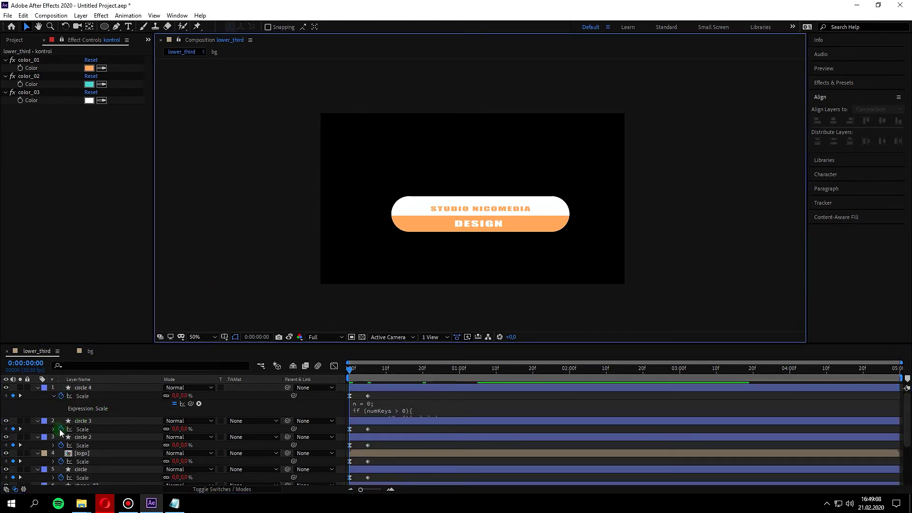
left_click(61, 429)
left_click(108, 430)
left_click(57, 430, "alt")
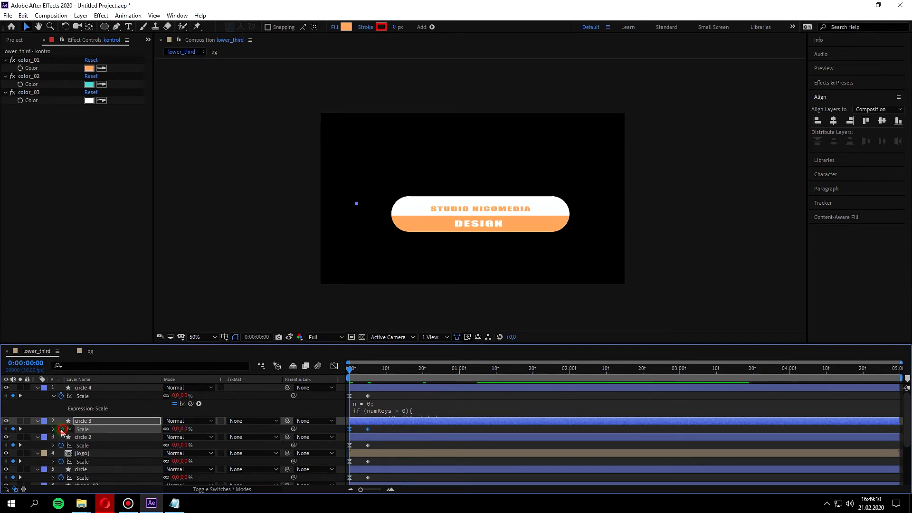
key("ctrl+v")
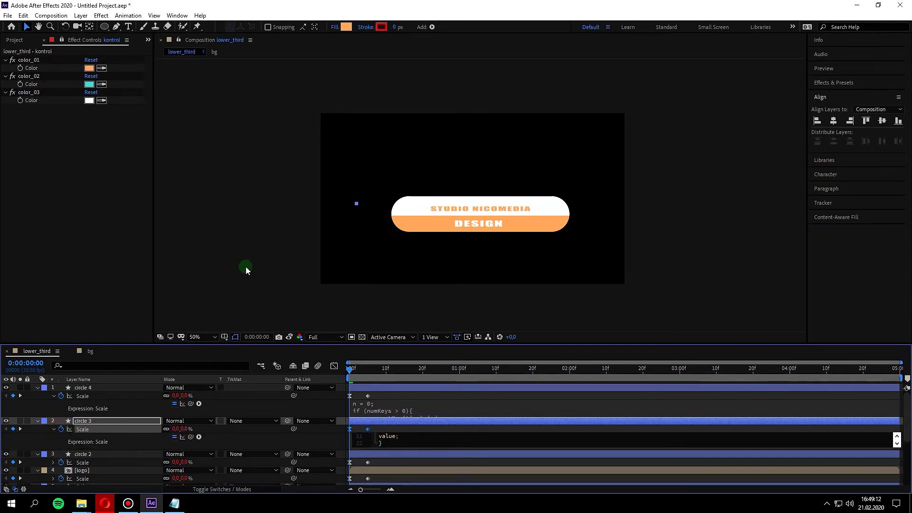
left_click(245, 267)
Add the bounce expression to the Scale of circle 2 and the logo layer
key("comma")
key("period")
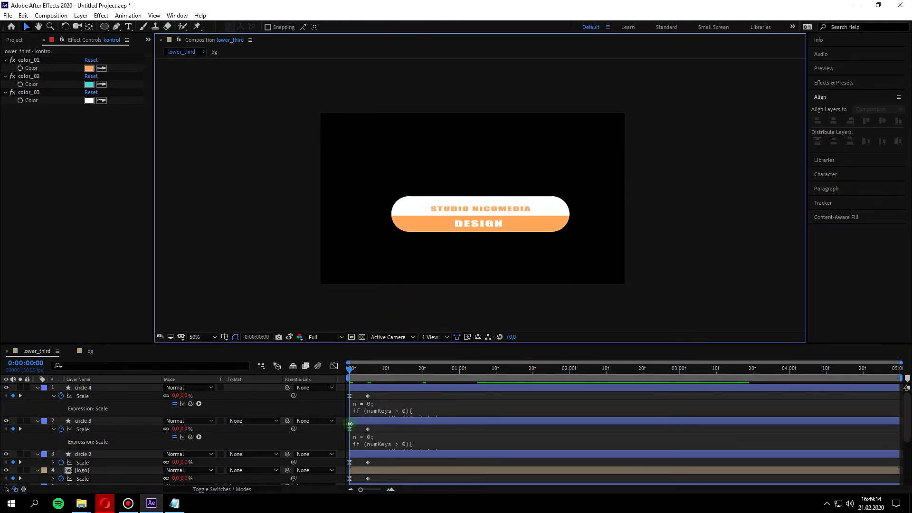
scroll(162, 449, "down", 1)
left_click(61, 440)
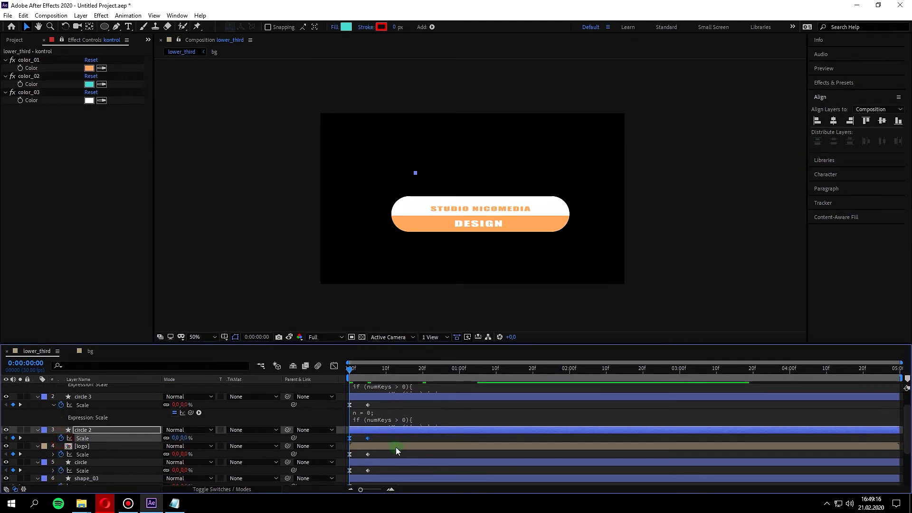
left_click(60, 438, "alt")
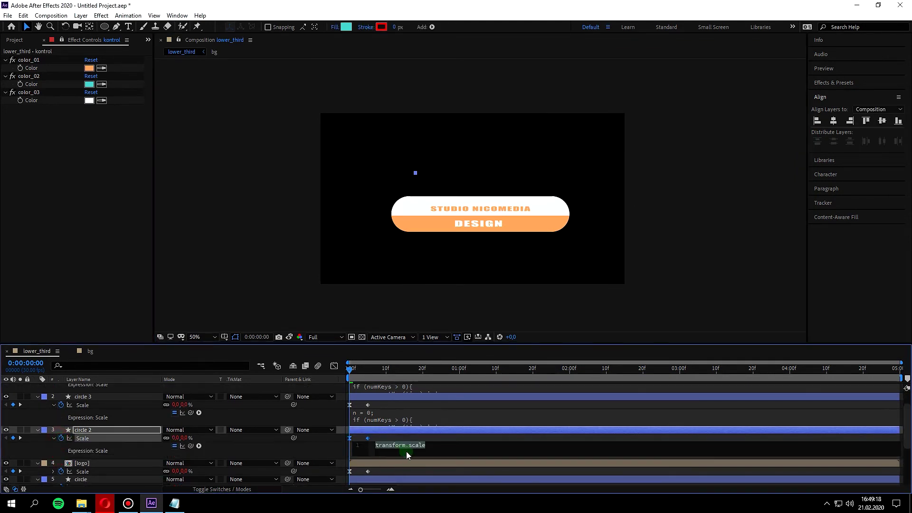
key("ctrl+v")
left_click(223, 267)
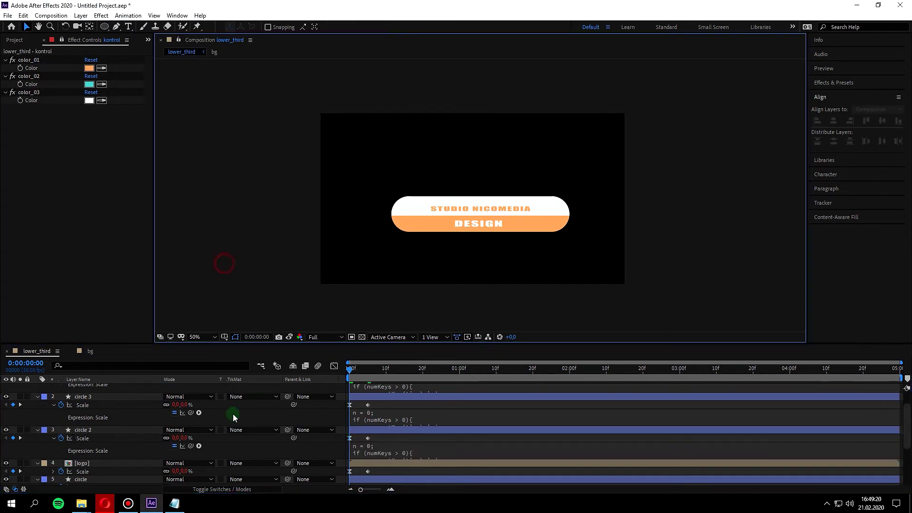
scroll(133, 451, "down", 1)
scroll(88, 443, "down", 1)
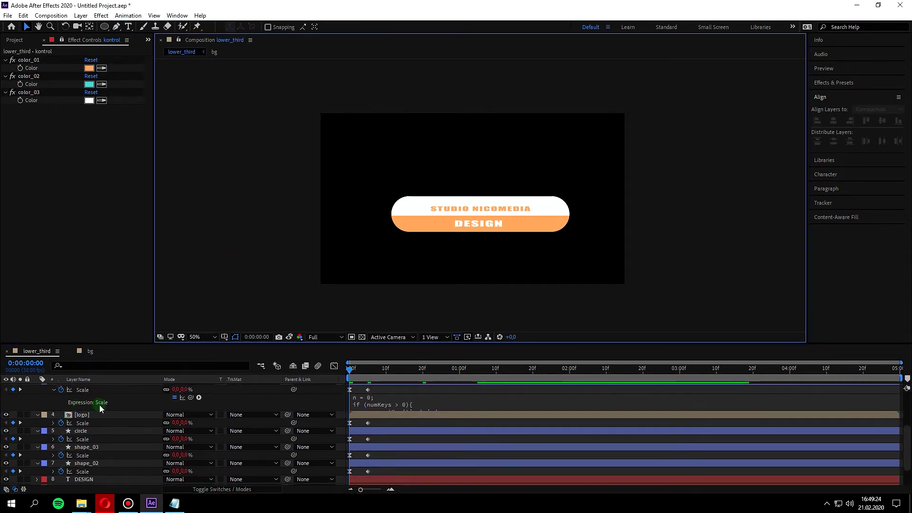
left_click(61, 424)
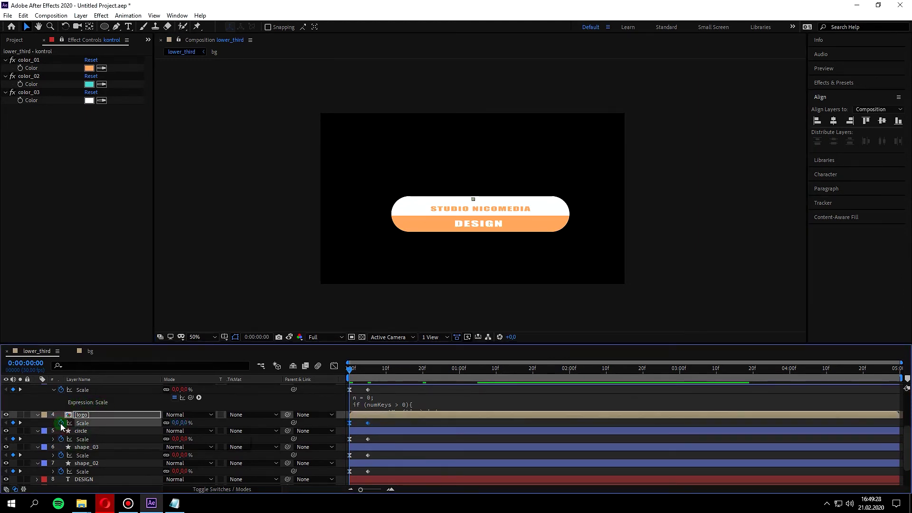
left_click(61, 423, "alt")
key("ctrl+v")
left_click(219, 266)
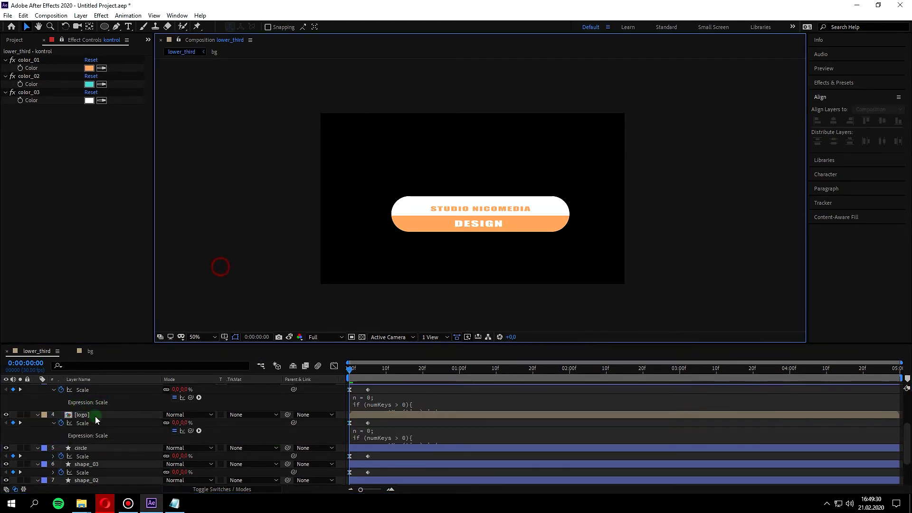
Add the bounce expression to the Scale of circle, shape_03 and shape_02
left_click(62, 457)
left_click(61, 457, "alt")
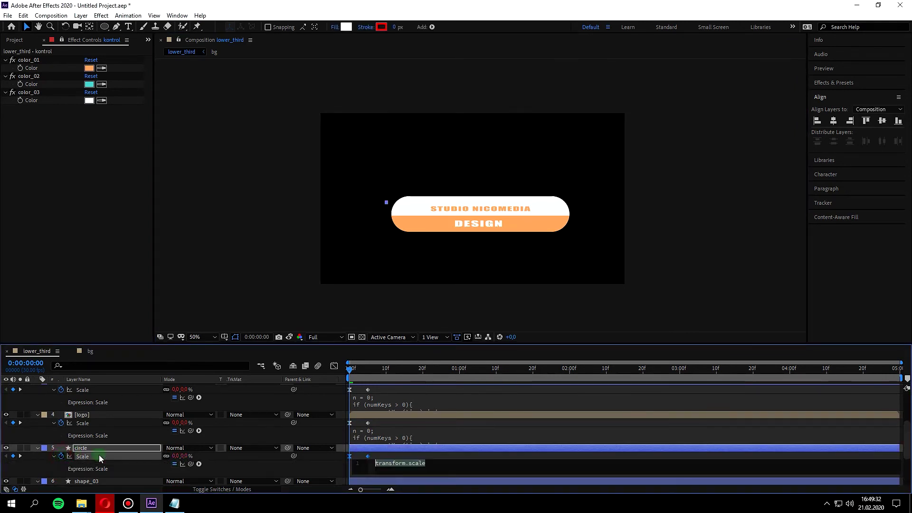
key("ctrl+v")
left_click(209, 270)
scroll(96, 466, "down", 2)
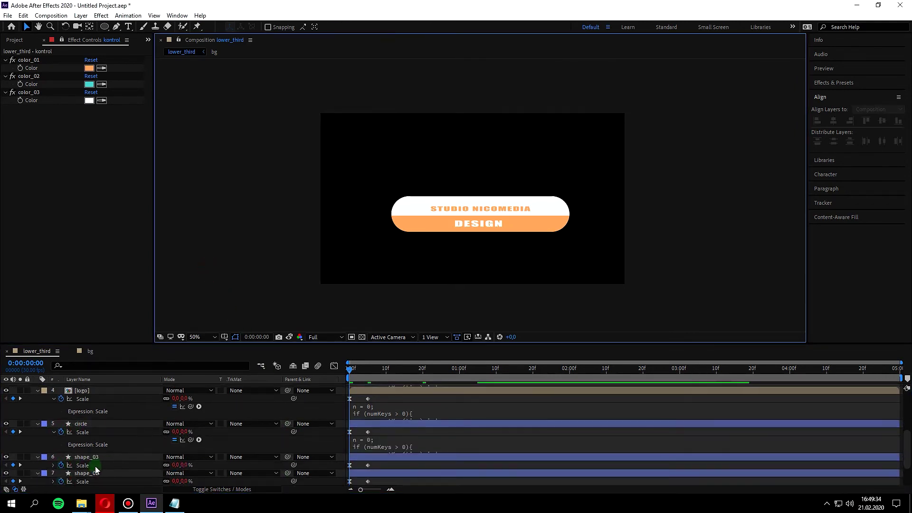
left_click(62, 464, "alt")
key("ctrl+v")
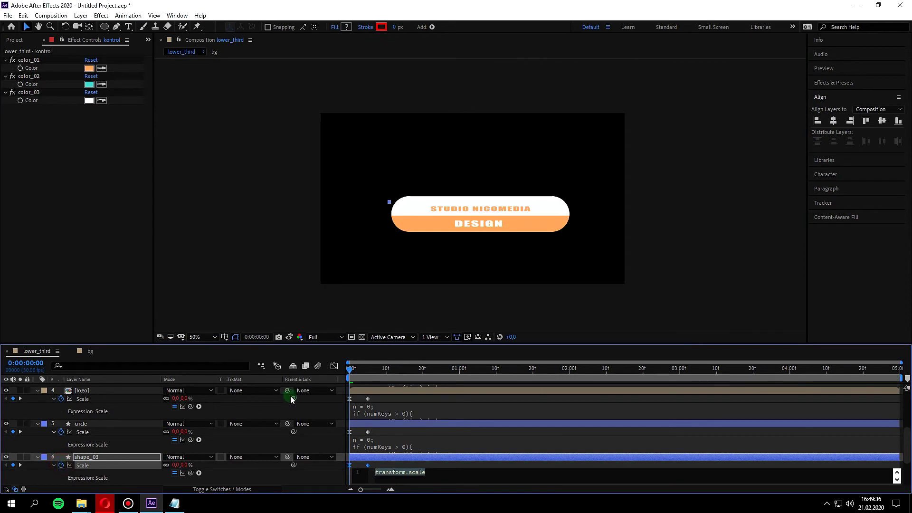
left_click(218, 247)
scroll(142, 423, "down", 1)
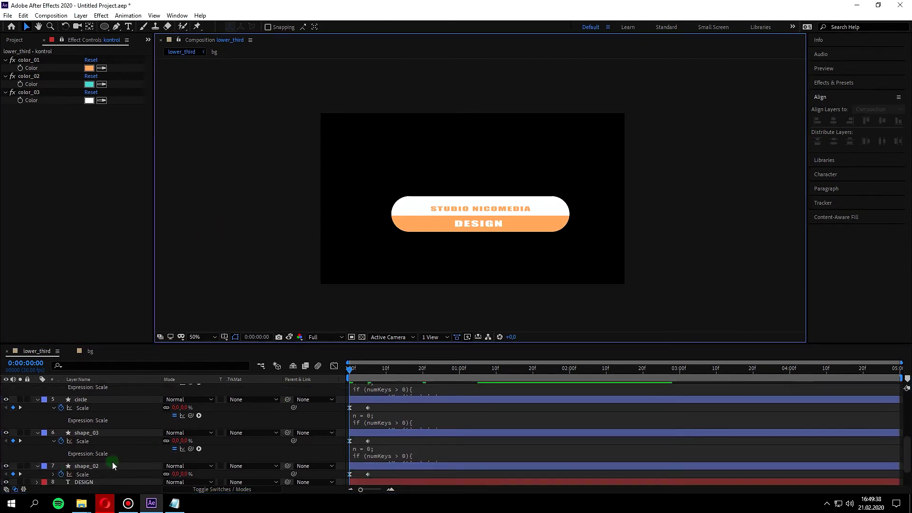
left_click(61, 474)
left_click(61, 474, "alt")
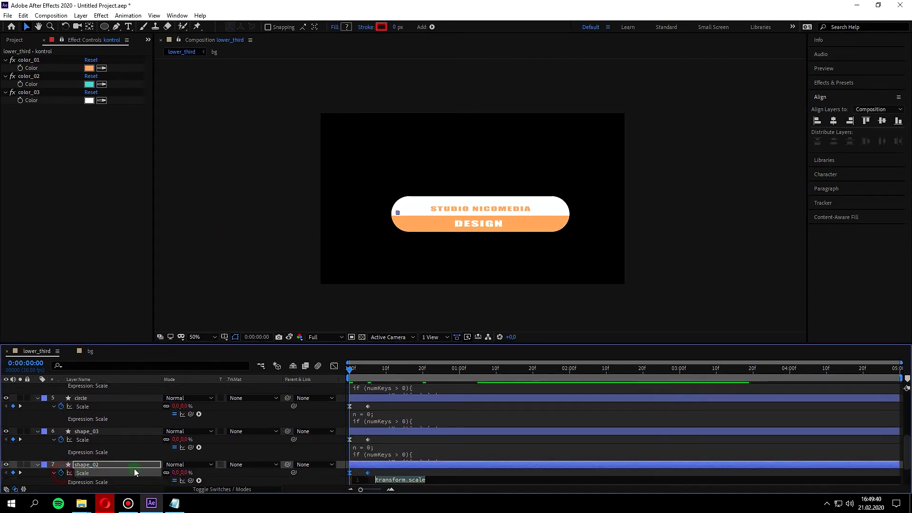
key("ctrl+v")
left_click(238, 276)
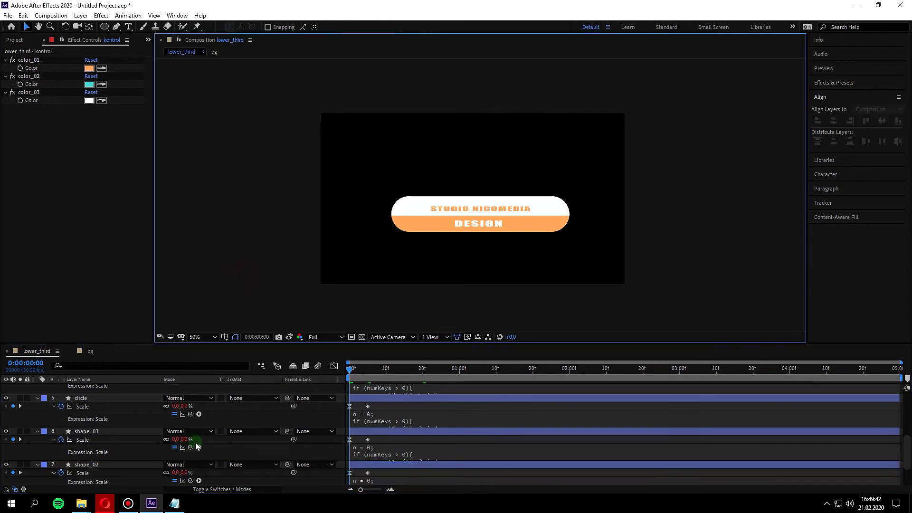
scroll(195, 443, "up", 3)
scroll(214, 437, "down", 2)
Clear the layer filter, preview the pop-in twice, and expand circle 3
left_click(185, 369)
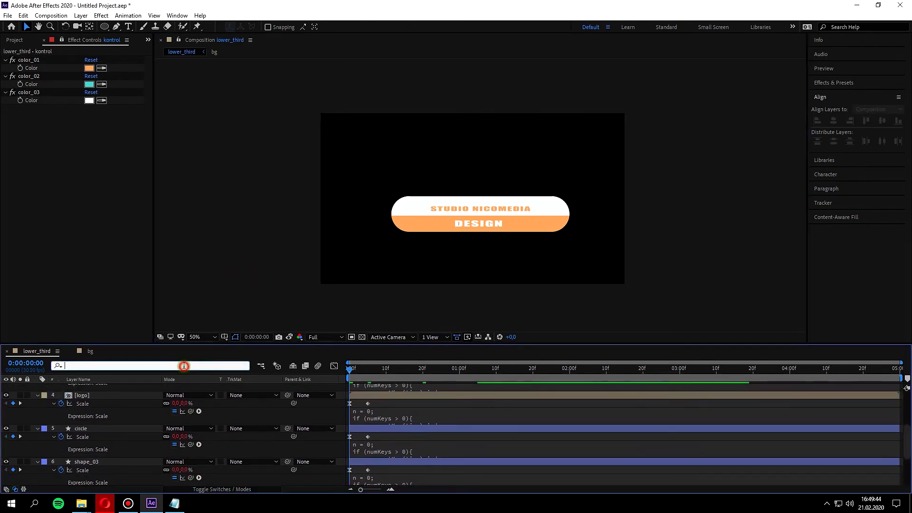
left_click(218, 231)
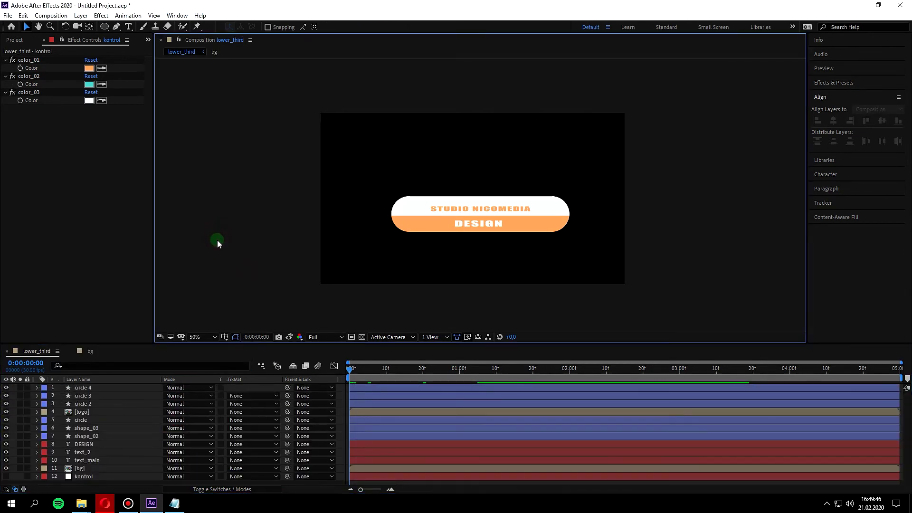
key("space")
key("space")
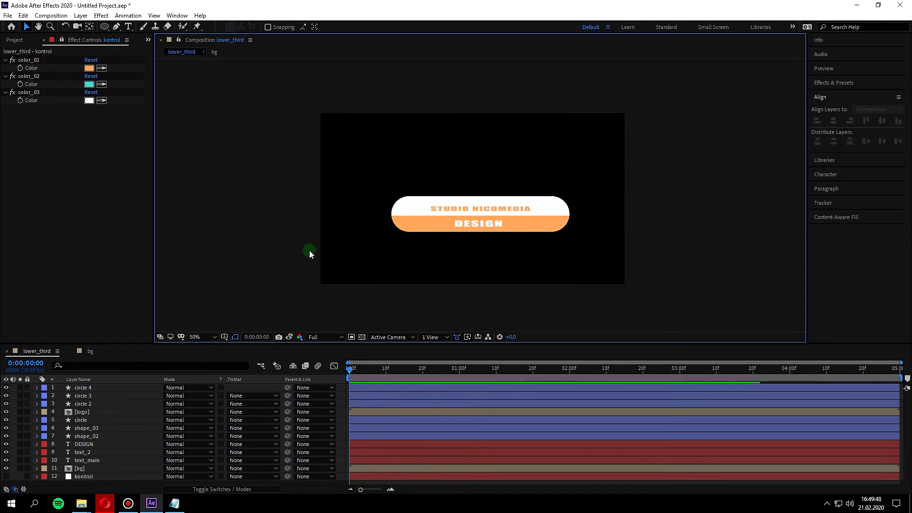
key("space")
key("space")
left_click(37, 396)
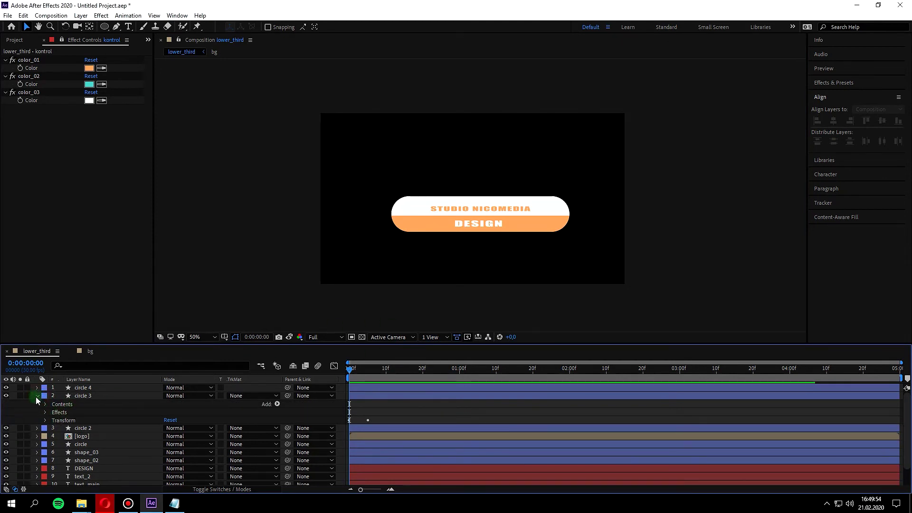
Collapse circle 3 and check the Expressions Engine in Project Settings, leaving Legacy ExtendScript
left_click(38, 397)
left_click(8, 16)
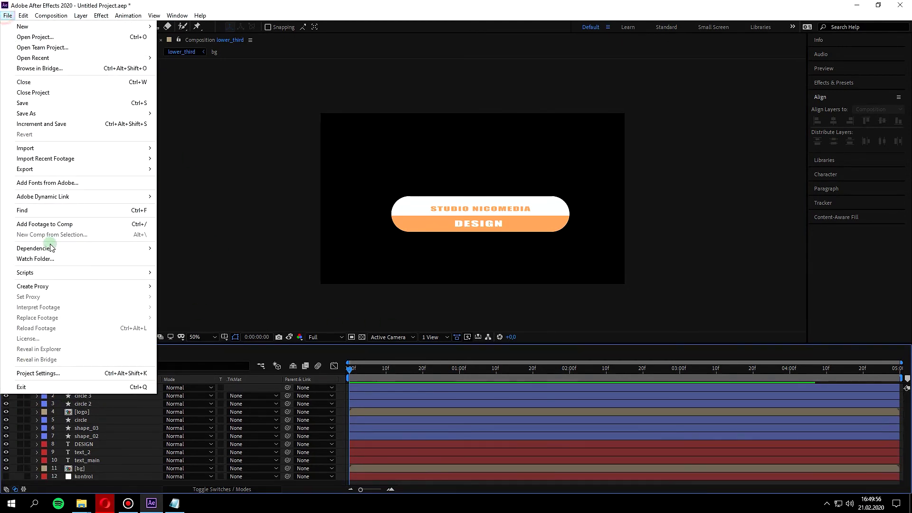
left_click(67, 373)
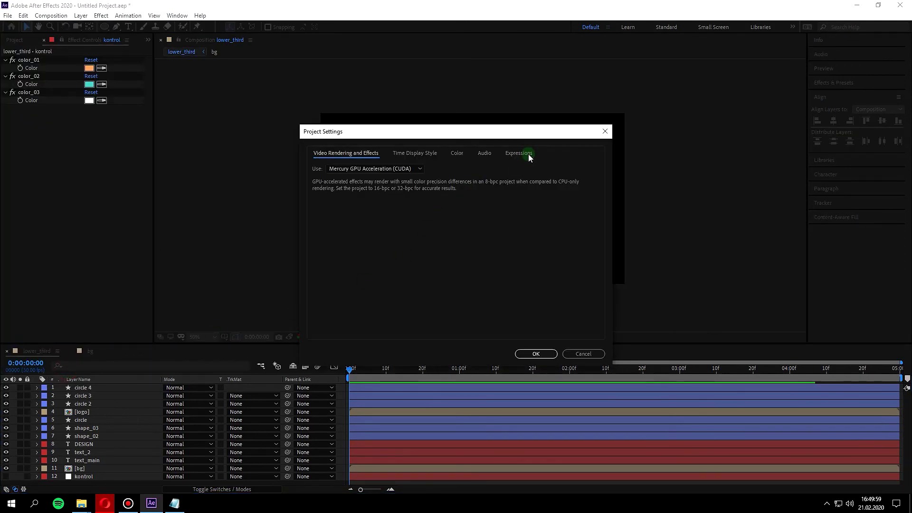
left_click(528, 154)
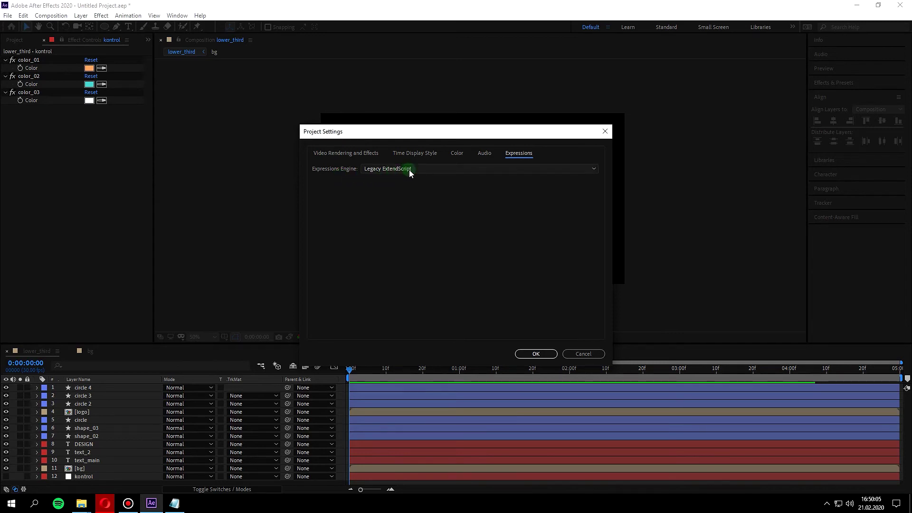
left_click(474, 169)
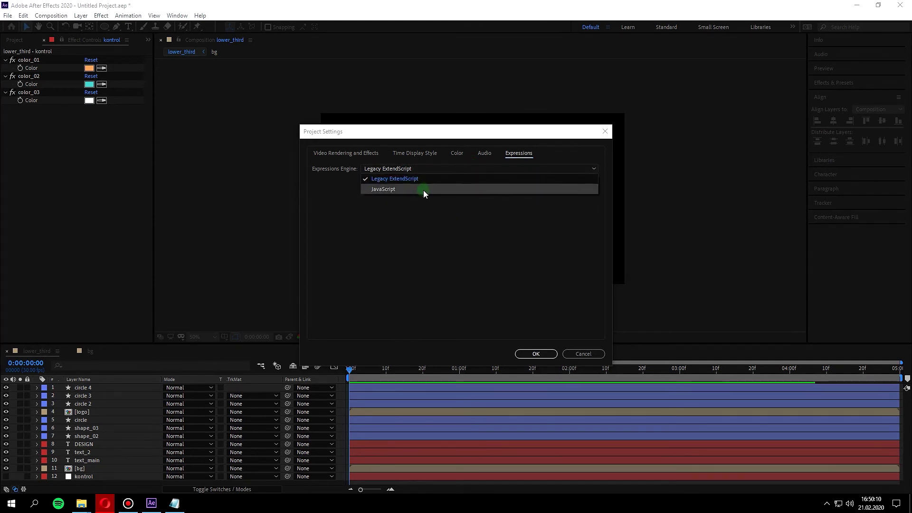
left_click(397, 213)
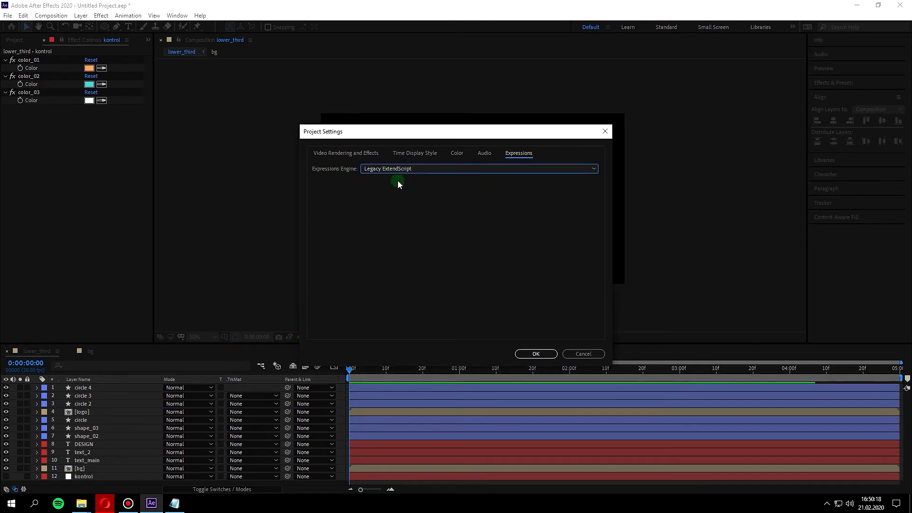
left_click(403, 170)
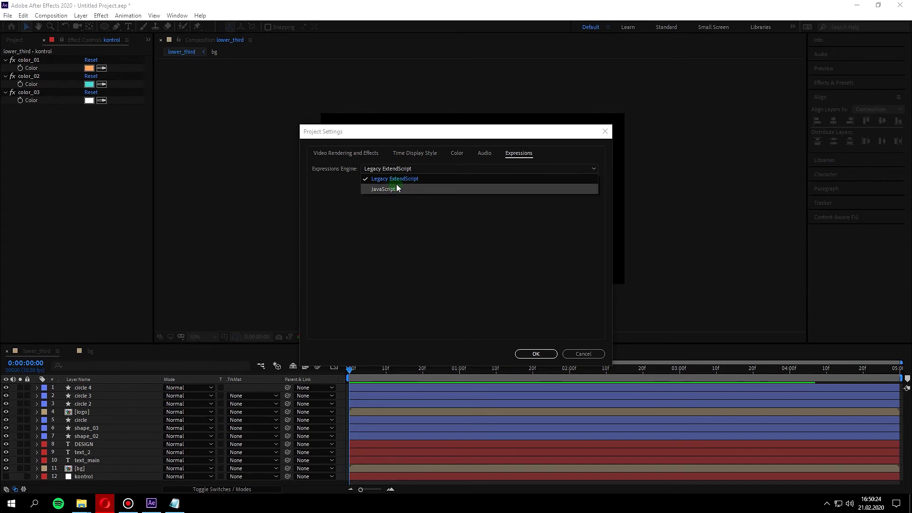
left_click(590, 354)
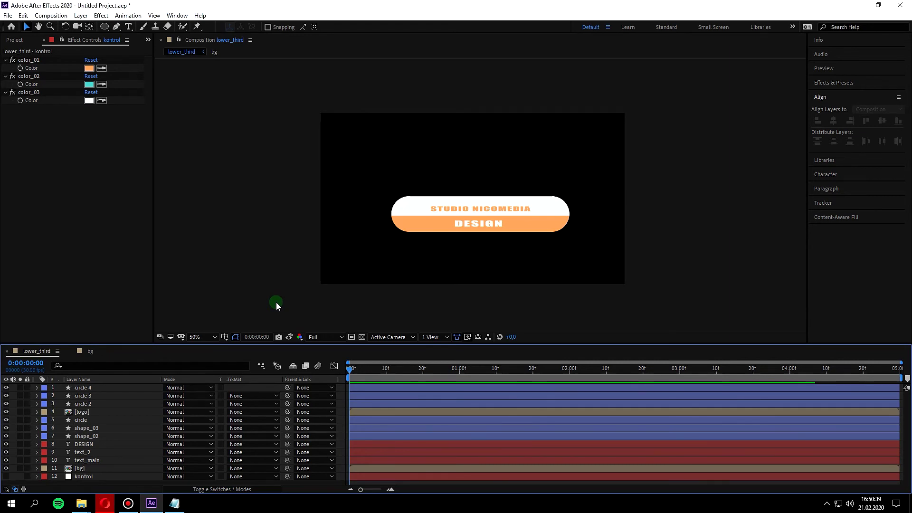
key("space")
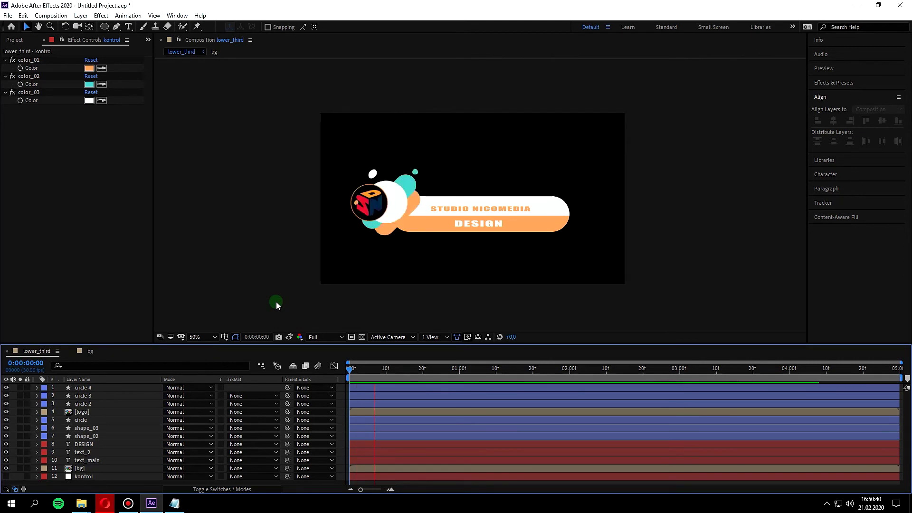
key("space")
key("space")
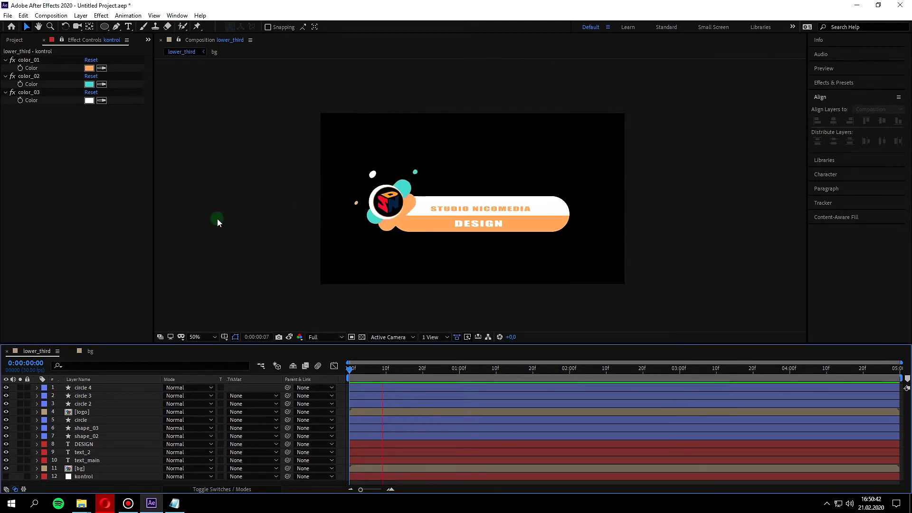
key("space")
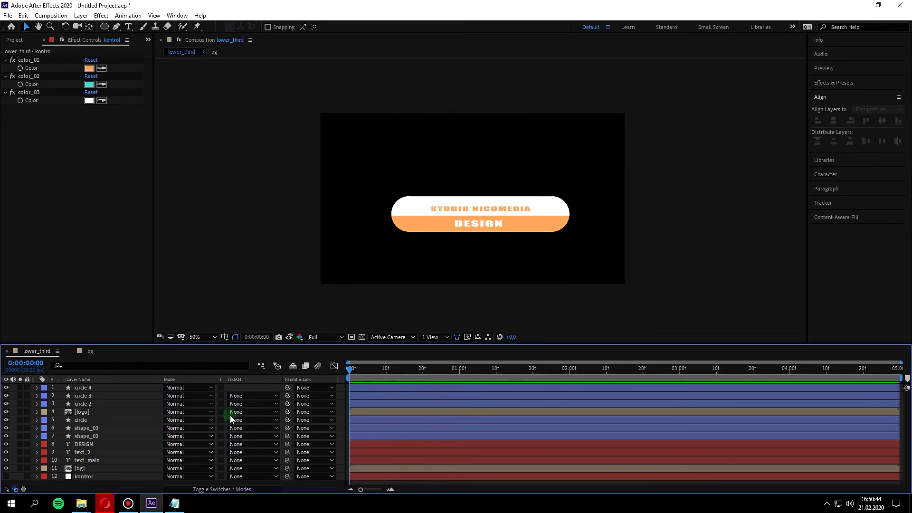
left_click(362, 476)
left_click(352, 388)
left_click(357, 392)
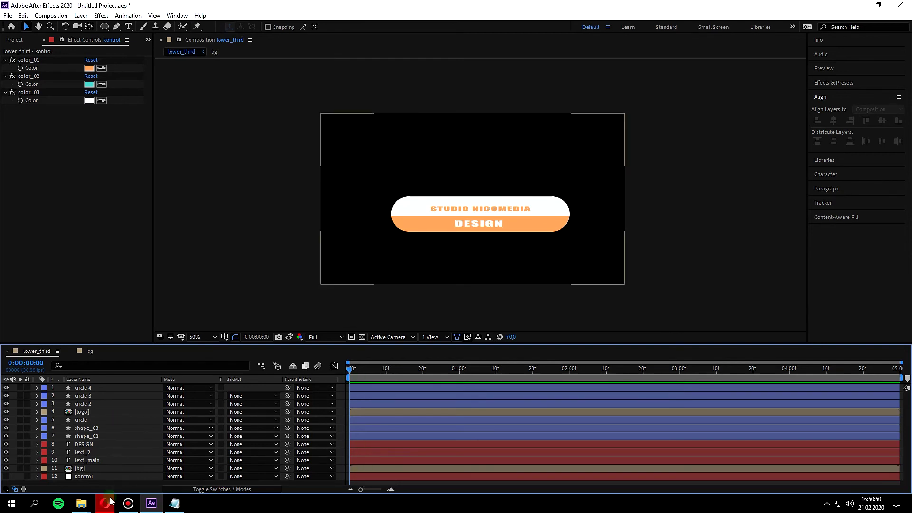
left_click(98, 437)
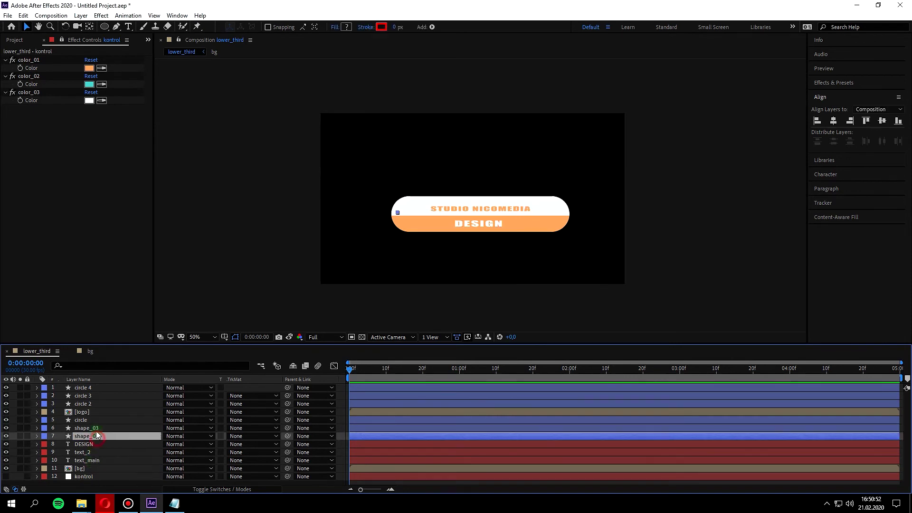
Stagger the layers: shape_02 starts at 02f, shape_03 at 04f, the rest pushed progressively later
left_click(90, 389, "shift")
scroll(362, 412, "up", 5)
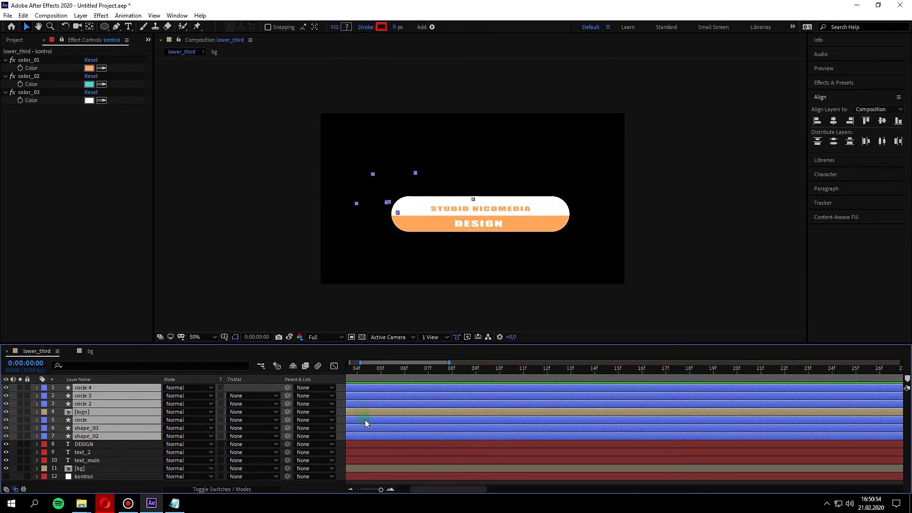
left_click_drag(427, 490, 380, 490)
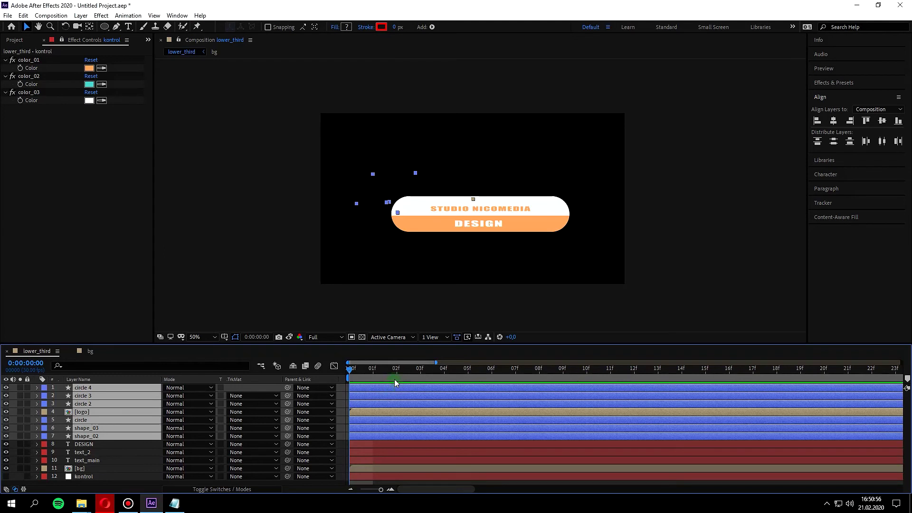
left_click_drag(367, 391, 405, 389)
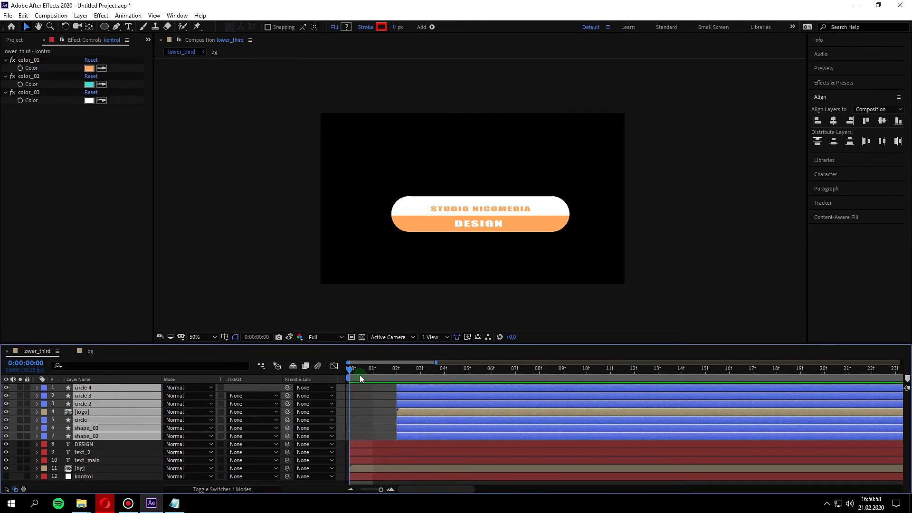
left_click(89, 437, "ctrl")
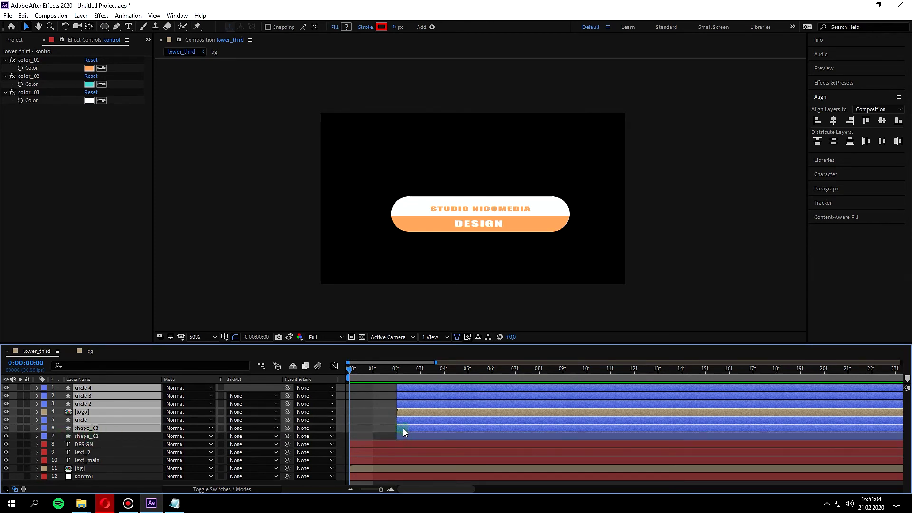
left_click_drag(403, 428, 444, 427)
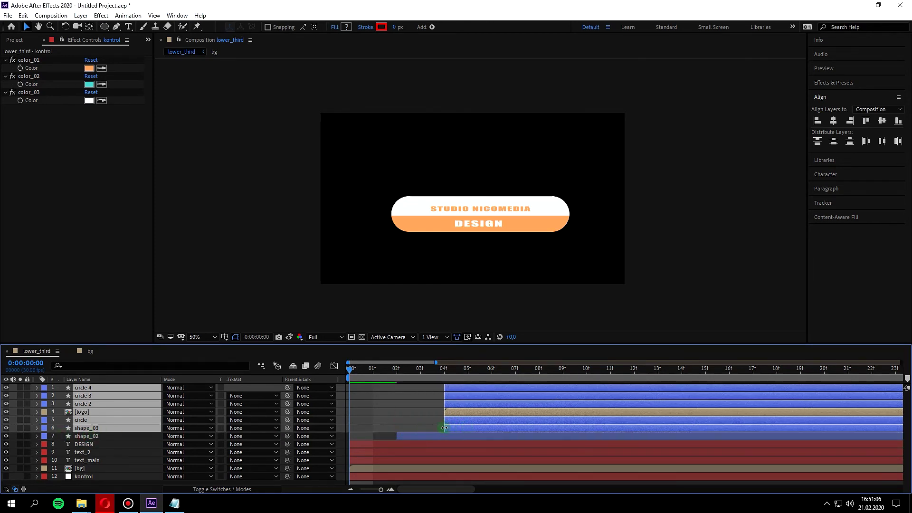
left_click(90, 428, "ctrl")
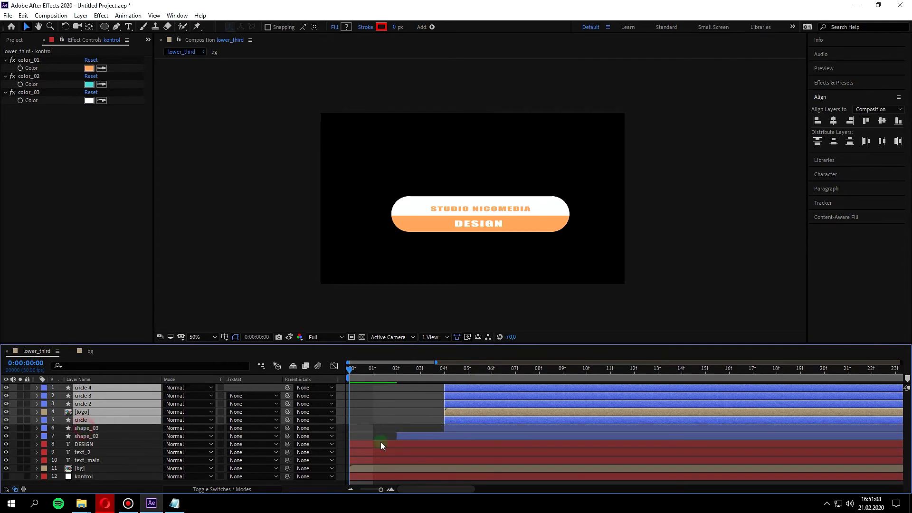
left_click_drag(452, 419, 501, 422)
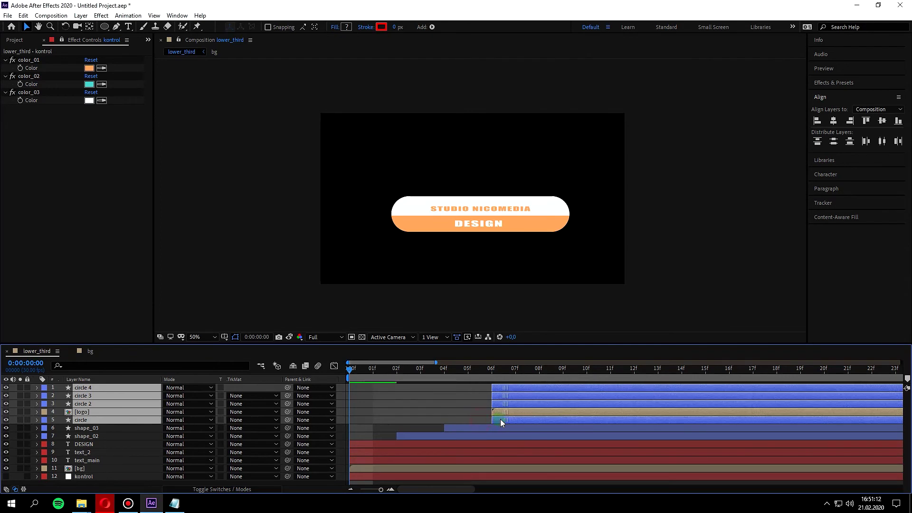
left_click(82, 421, "ctrl")
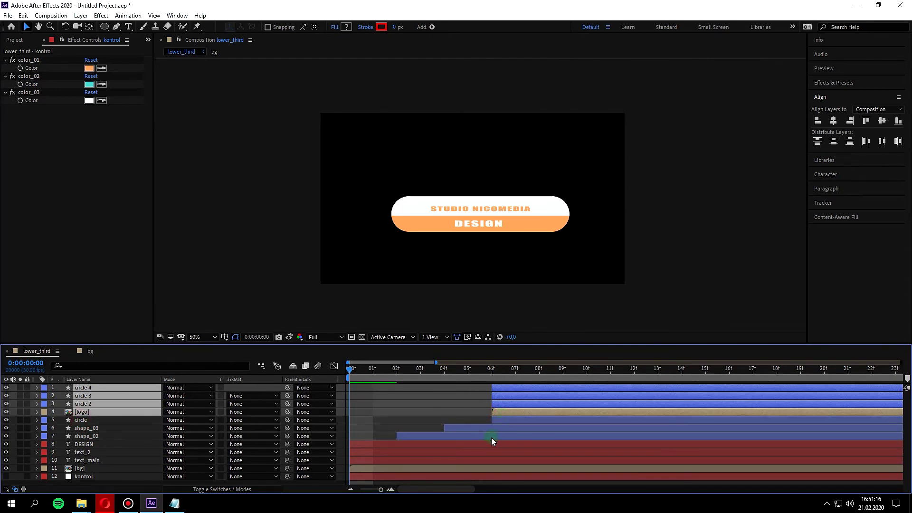
left_click_drag(503, 413, 540, 415)
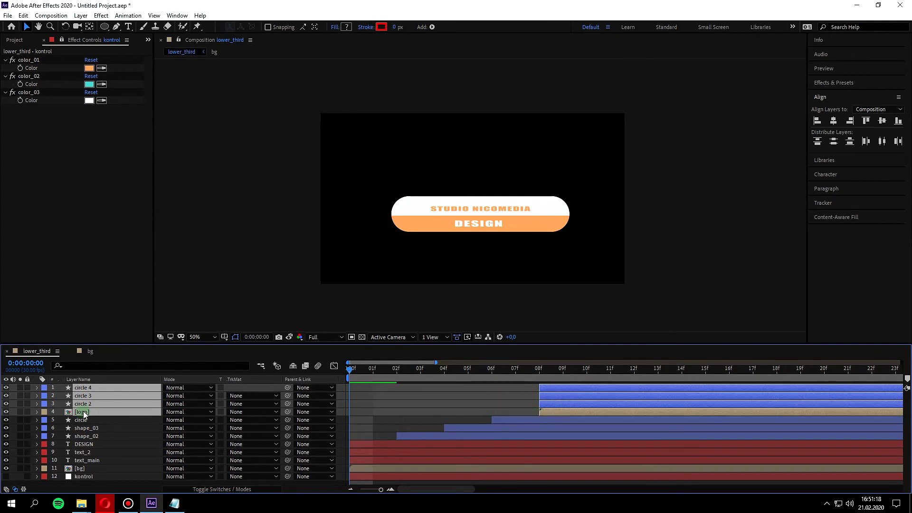
Delay the three small circles to 10f, with circle 4 starting last at frame 14
left_click(83, 412, "ctrl")
left_click(548, 413)
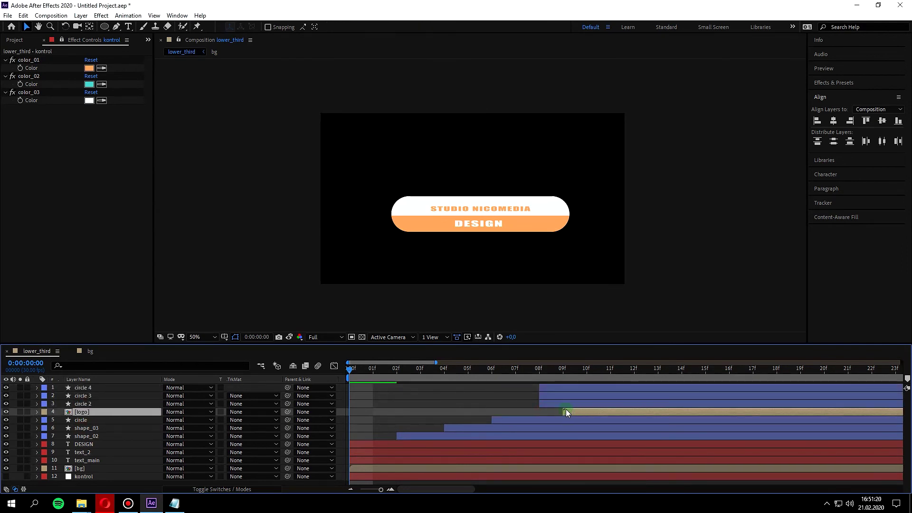
left_click(96, 387, "shift")
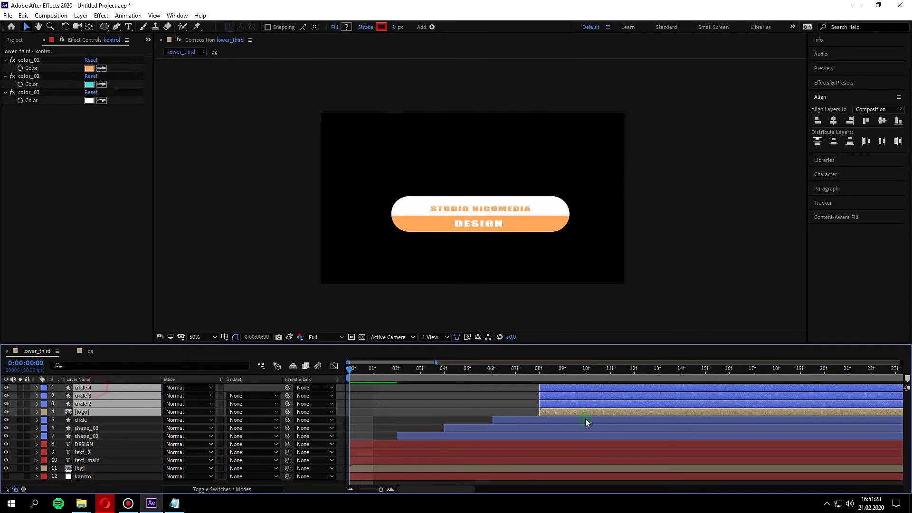
left_click(88, 413, "ctrl")
left_click_drag(572, 403, 604, 403)
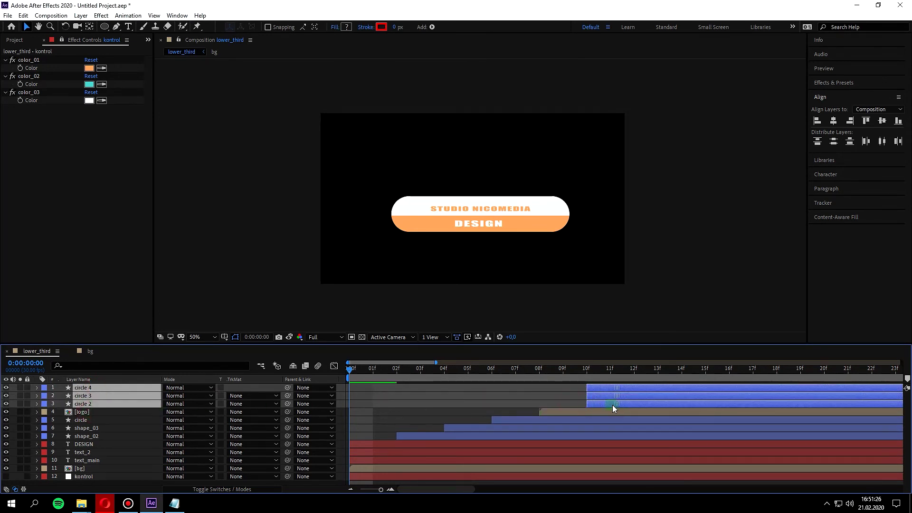
left_click(83, 404, "ctrl")
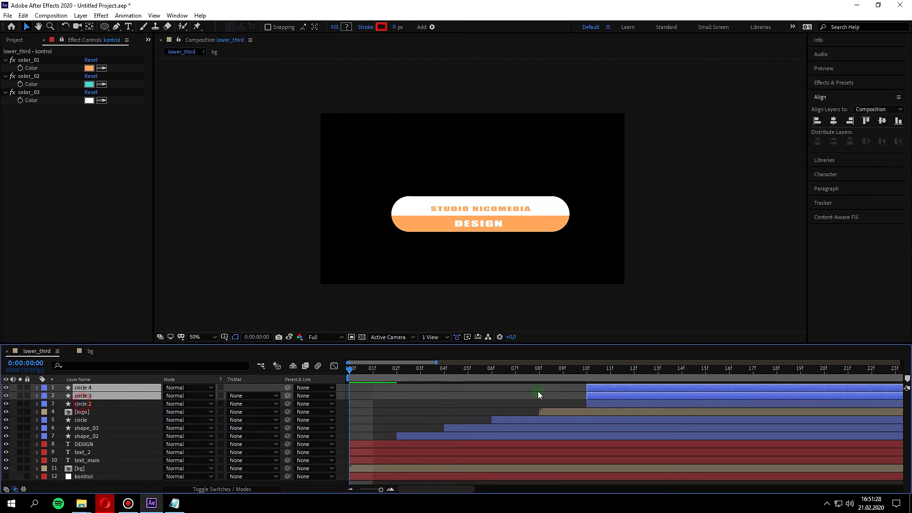
left_click_drag(599, 396, 623, 394)
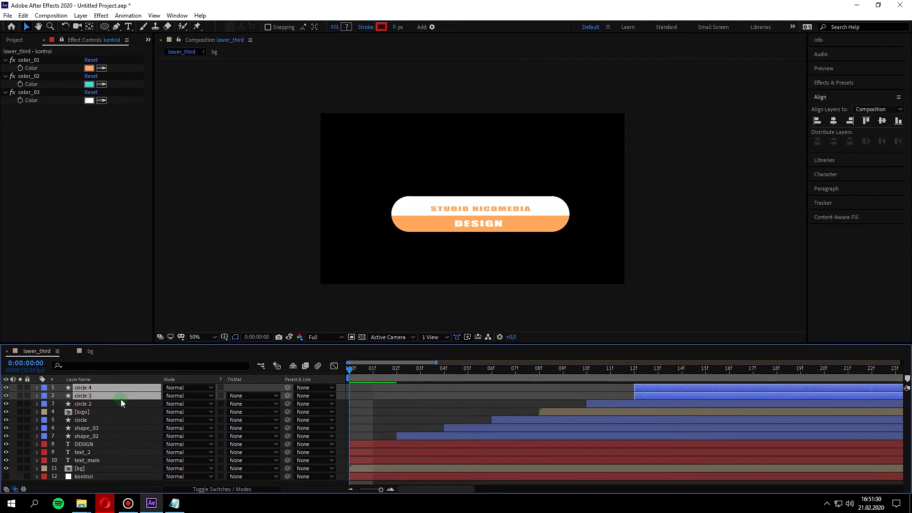
left_click(92, 395, "ctrl")
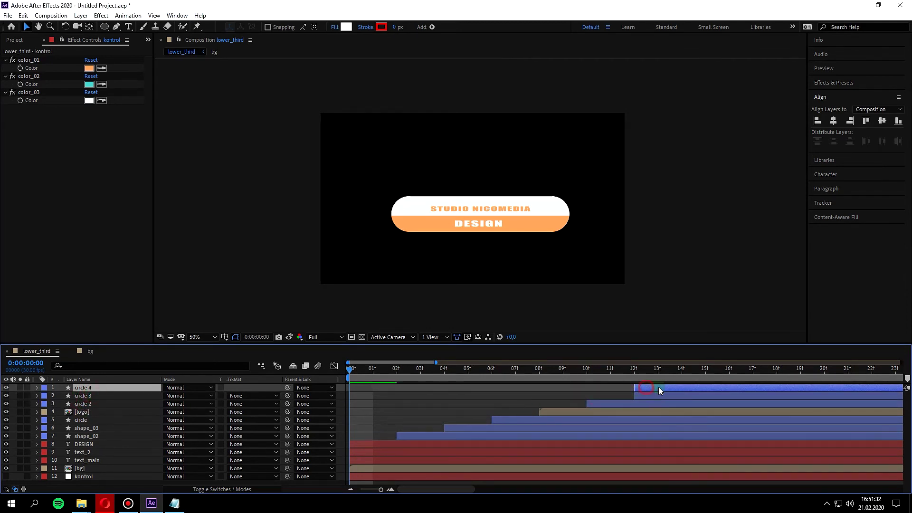
Deselect all layers and play back the staggered lower-third animation
left_click(179, 365)
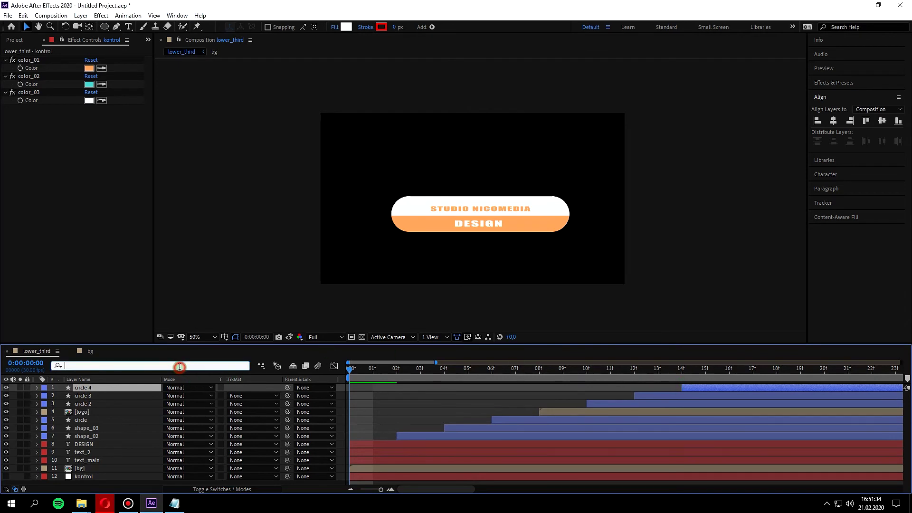
left_click(278, 259)
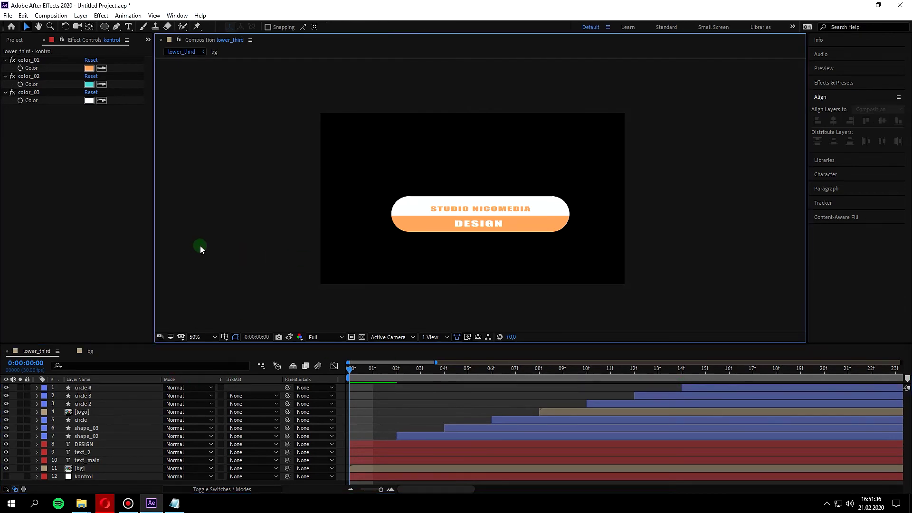
left_click(478, 224)
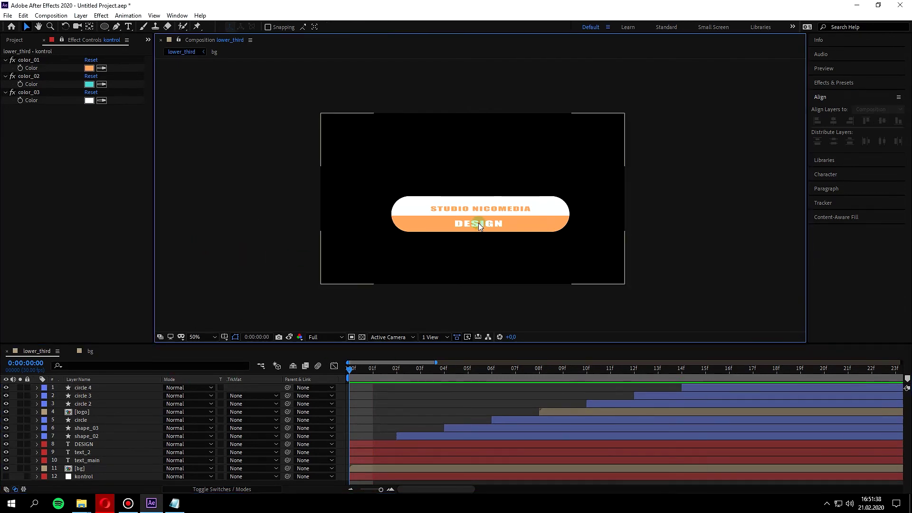
left_click(612, 338)
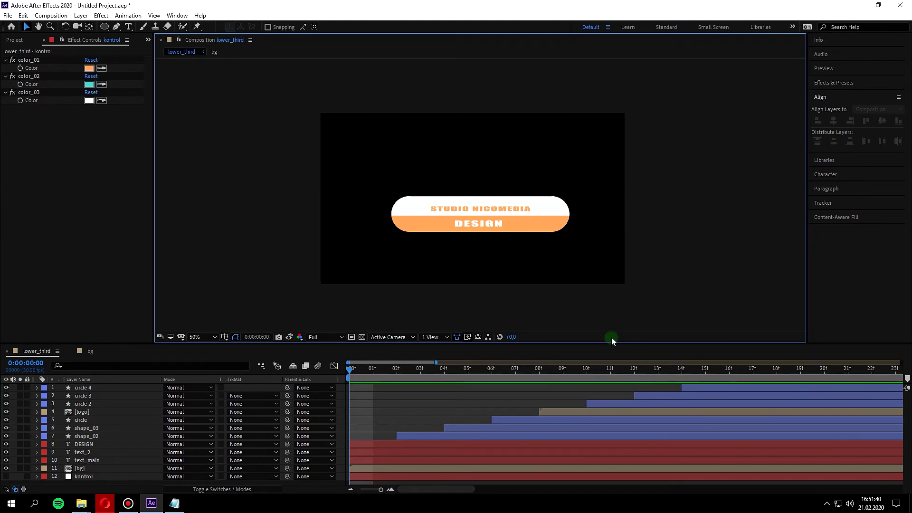
left_click(262, 265)
key("space")
Duplicate the bg layer and rename the top copy bg_matte
left_click_drag(353, 344, 352, 322)
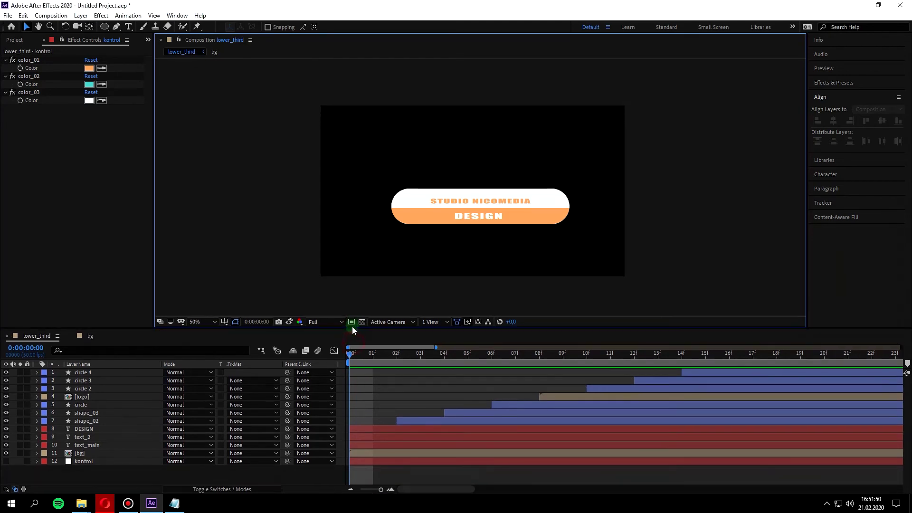
left_click(95, 448)
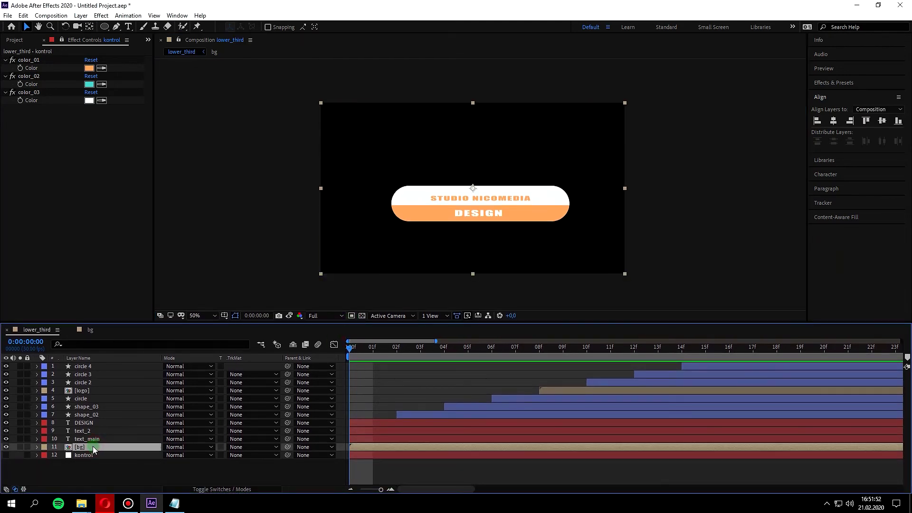
left_click(53, 448)
key("ctrl+d")
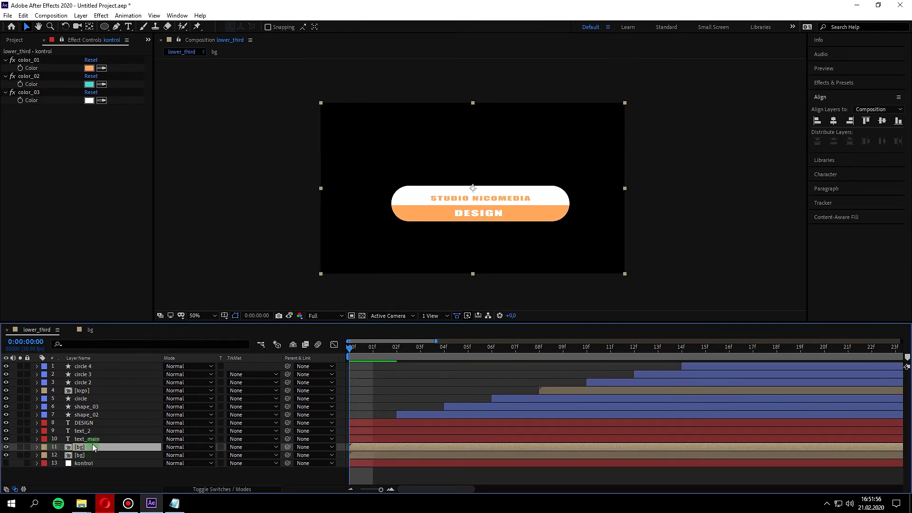
left_click(88, 444)
type("_matt")
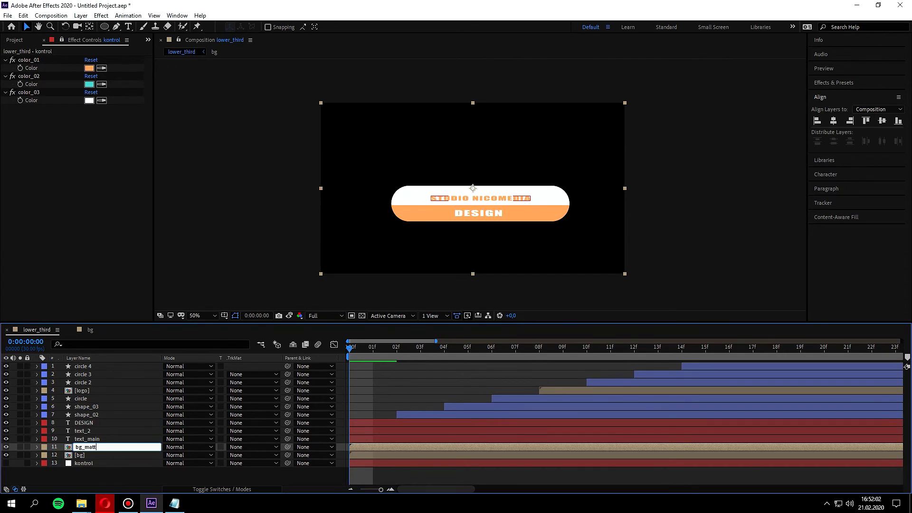
type("e")
key("Return")
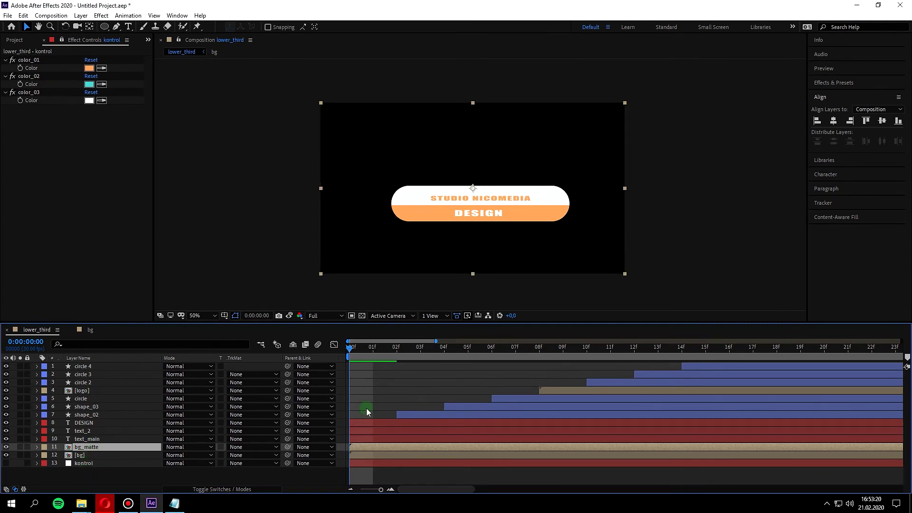
Set the original bg layer's Track Matte to Alpha Matte "bg_matte"
left_click(99, 455)
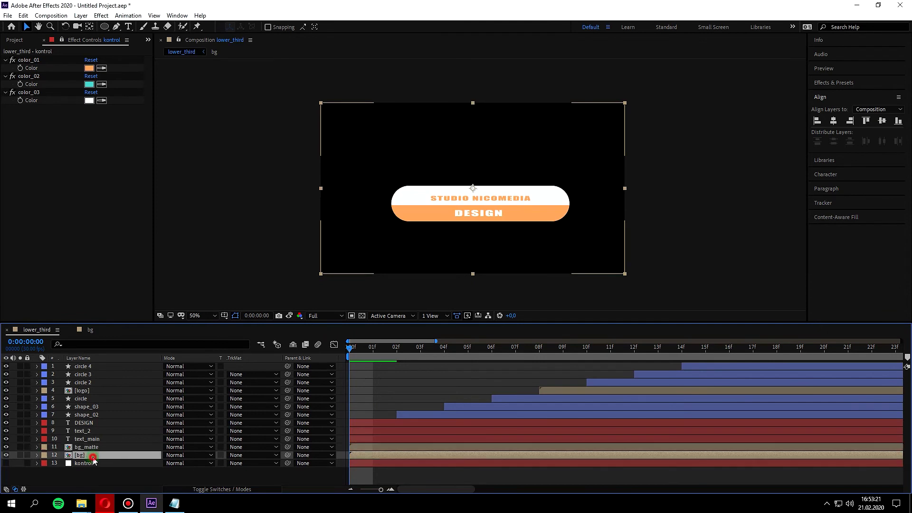
left_click(264, 457)
left_click(279, 414)
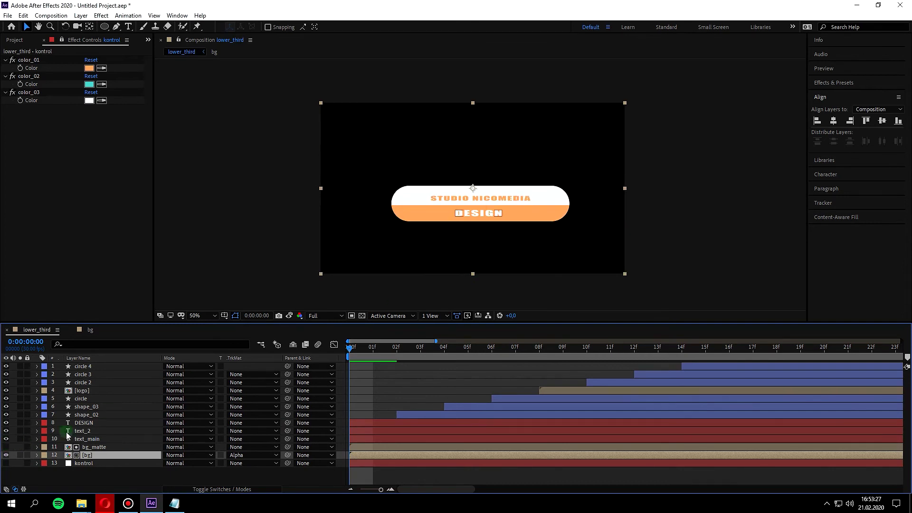
Add a Position keyframe to bg at one second with the banner at 640,360
left_click(6, 456)
left_click(5, 455)
key("p")
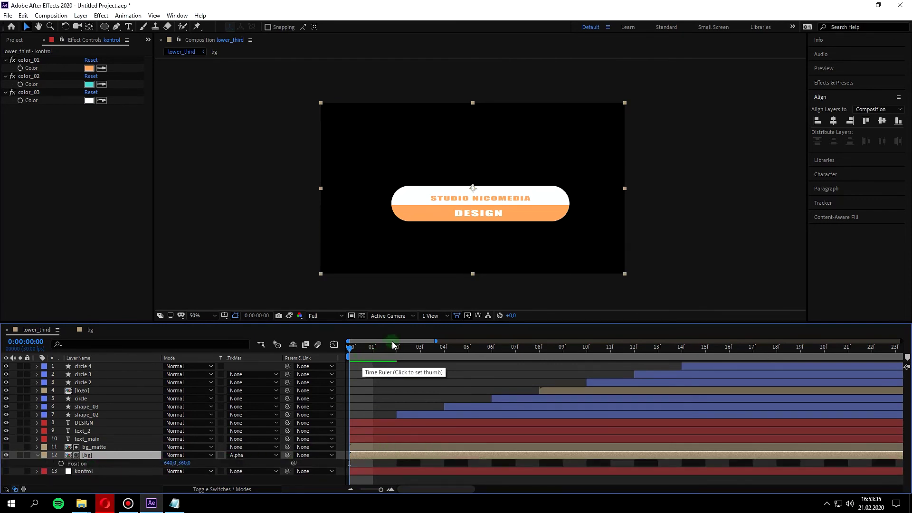
left_click_drag(350, 345, 452, 346)
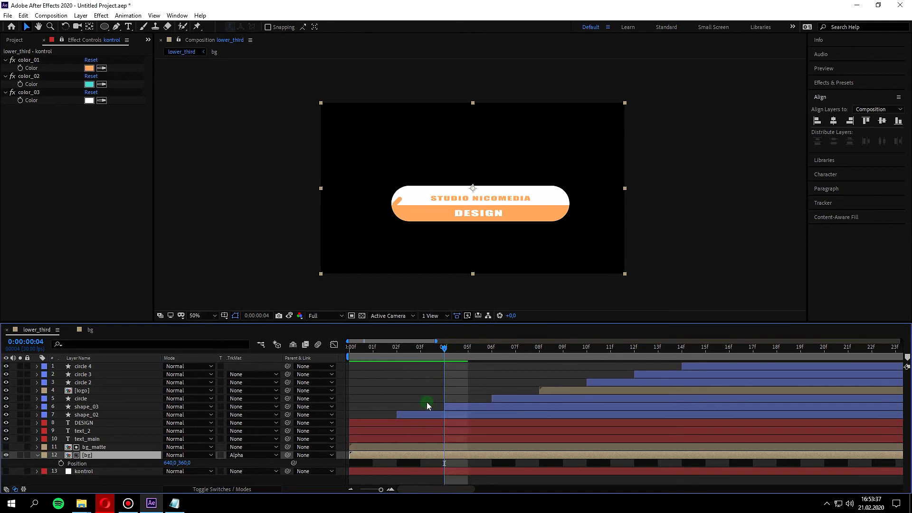
scroll(426, 402, "down", 4)
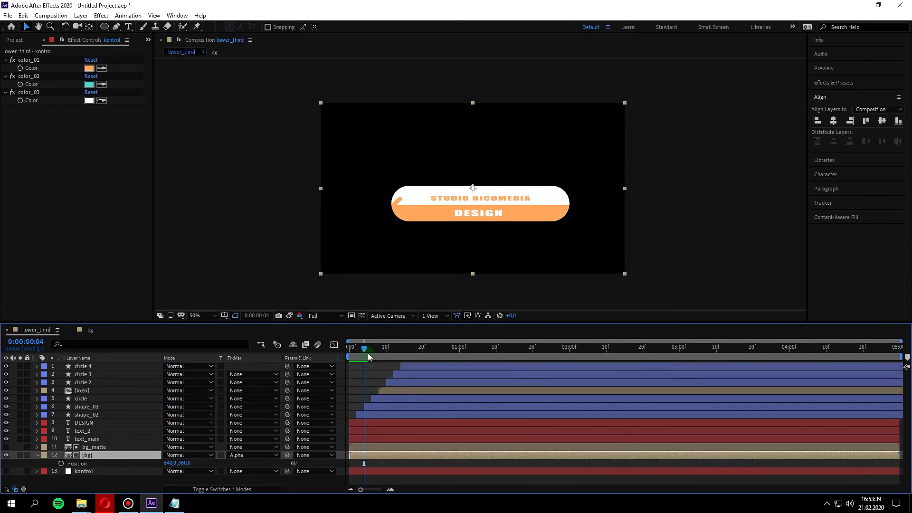
left_click_drag(365, 347, 462, 350)
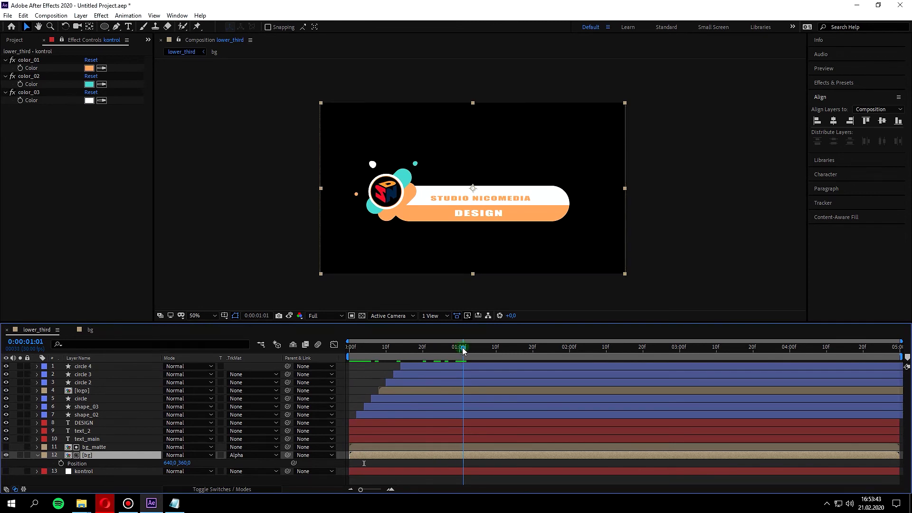
left_click(61, 463)
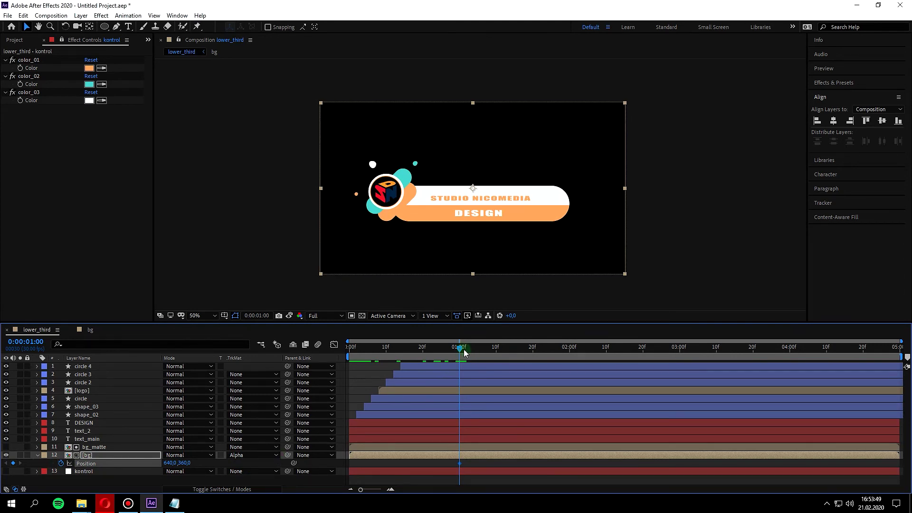
At 10f move bg left to -190,360, easy-ease both keyframes, and preview the slide-in
left_click_drag(432, 352, 387, 357)
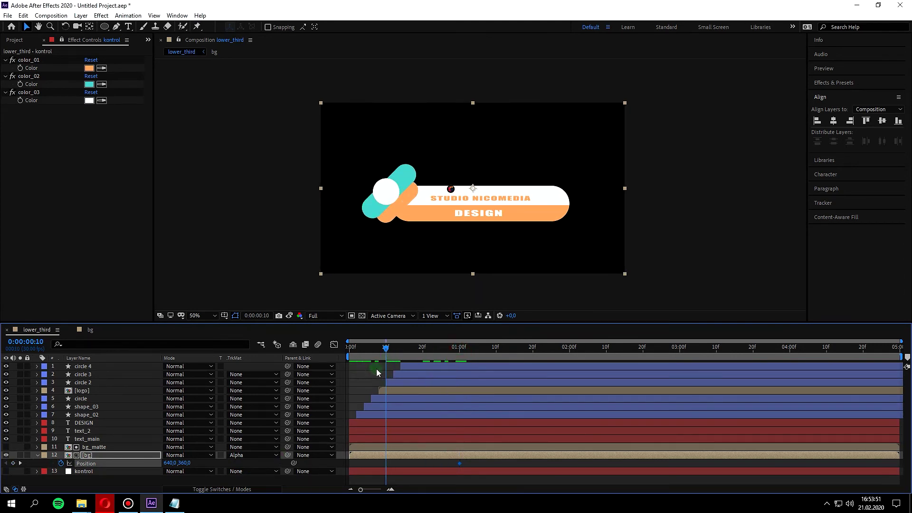
left_click(453, 244)
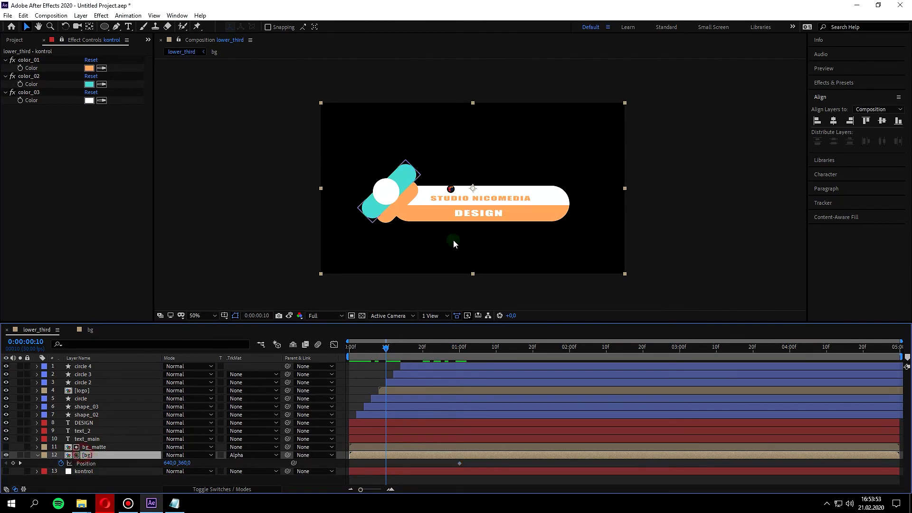
left_click_drag(531, 207, 334, 229)
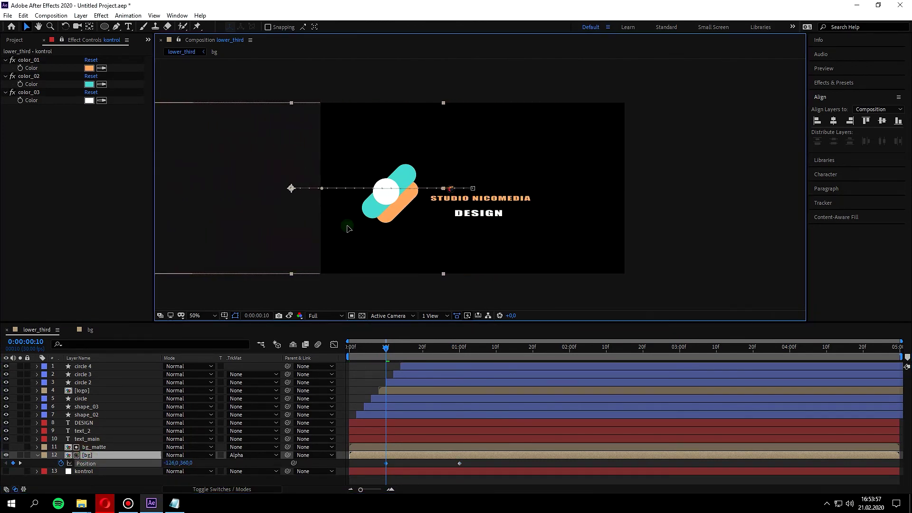
key("Return")
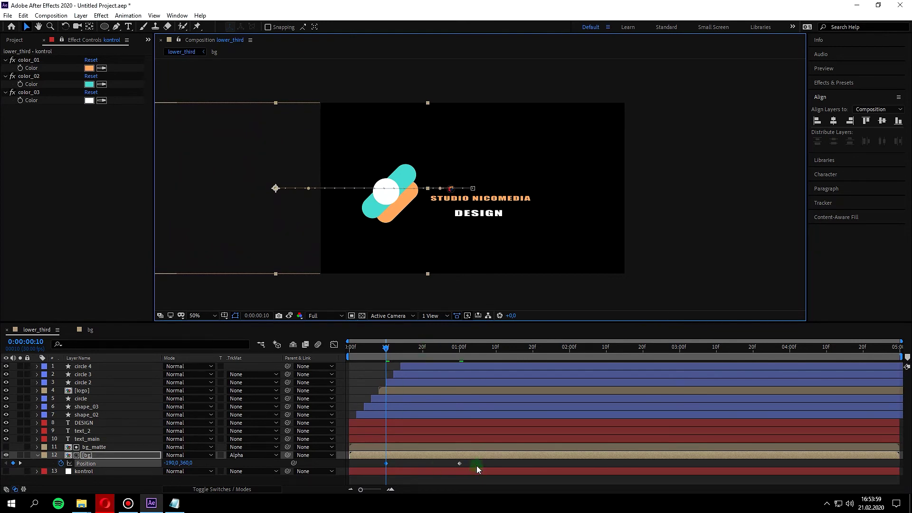
left_click_drag(480, 459, 375, 470)
key("F9")
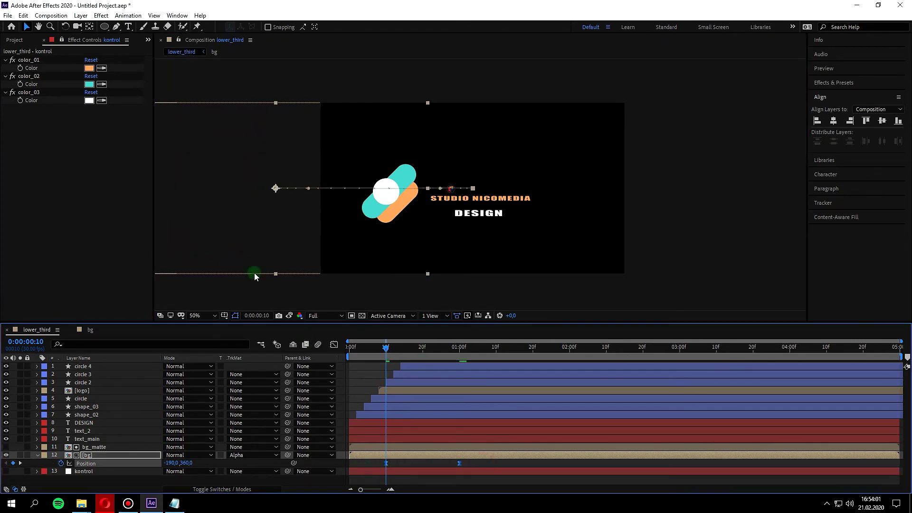
key("space")
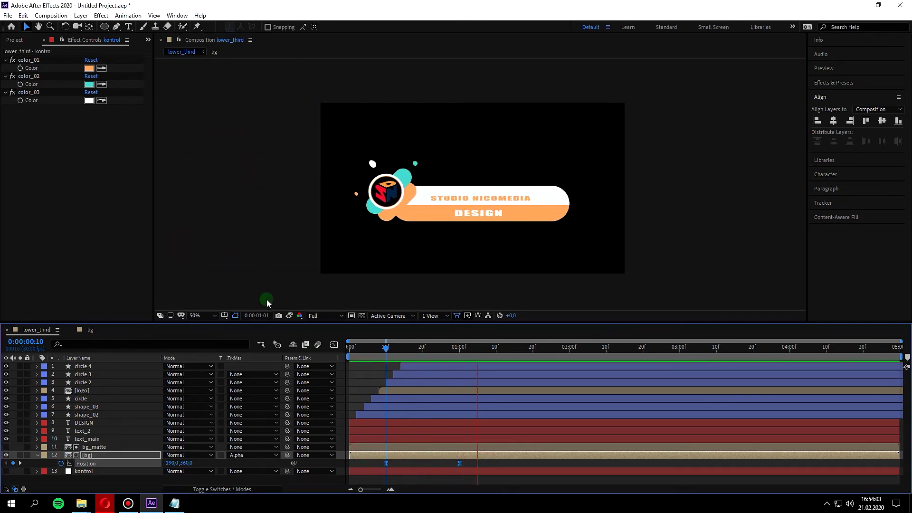
key("space")
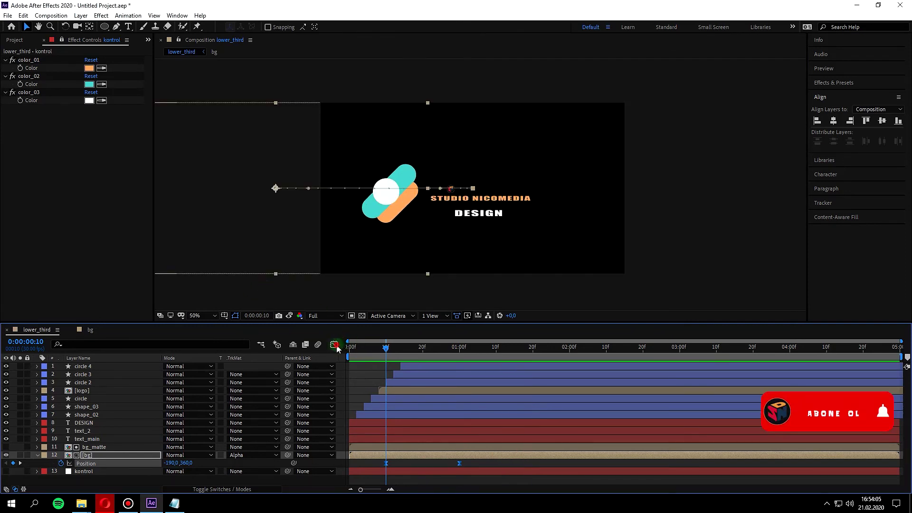
In the Graph Editor, set ~89% influence into the second keyframe and ~10% out of the first
left_click(335, 345)
mouse_move(492, 473)
left_mouse_down()
mouse_move(444, 452)
mouse_move(427, 464)
left_mouse_up()
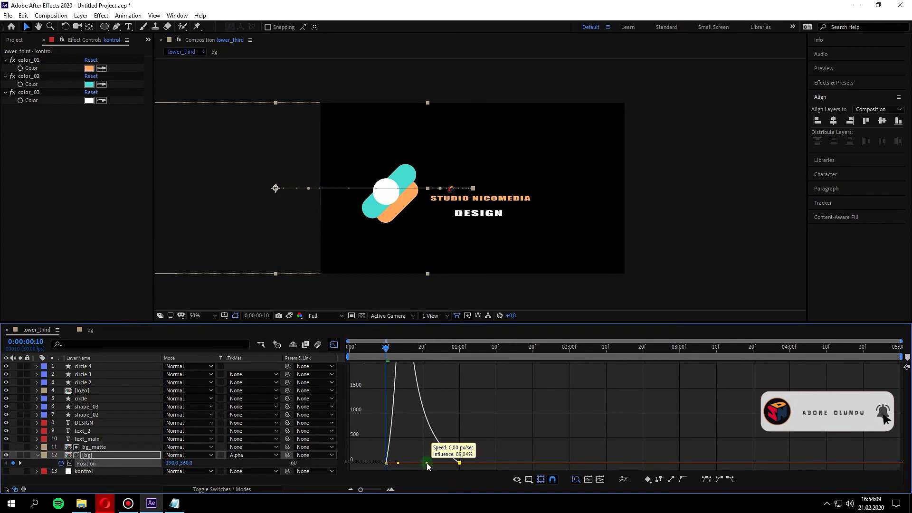
left_click_drag(427, 465, 390, 467)
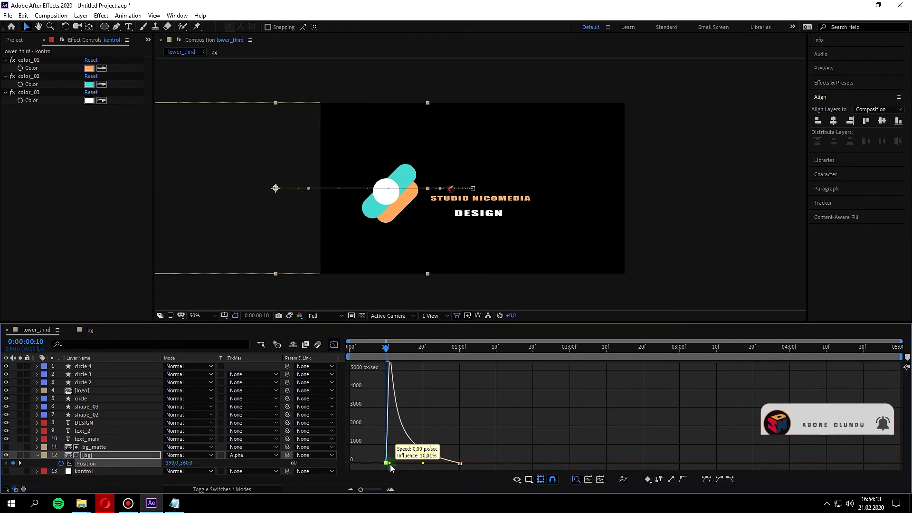
key("space")
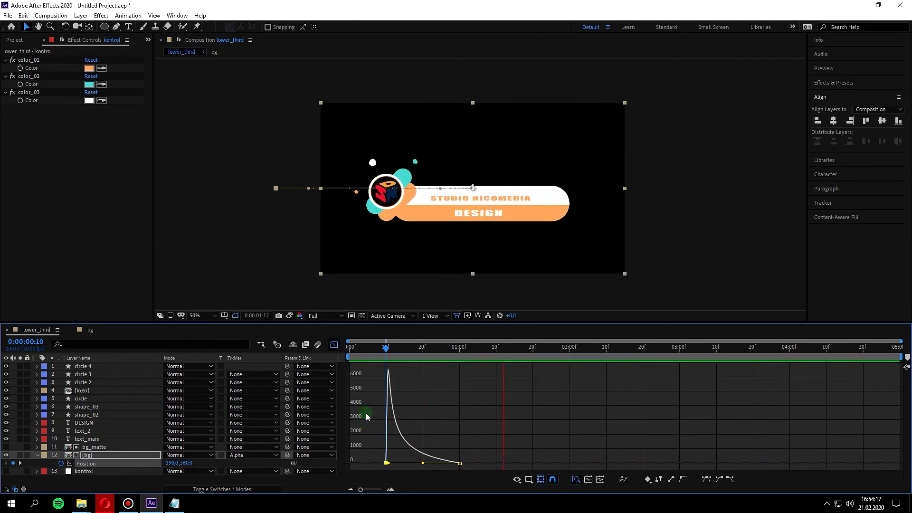
left_click(334, 345)
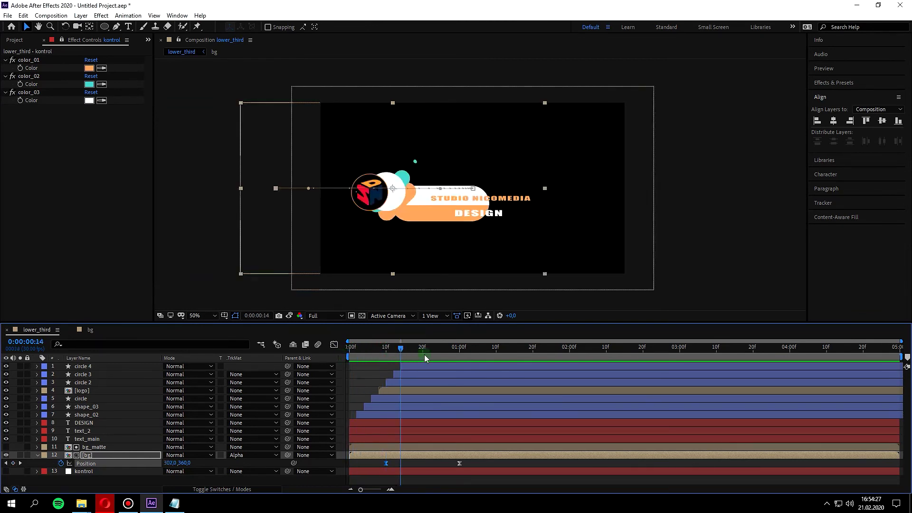
left_click_drag(386, 351, 460, 347)
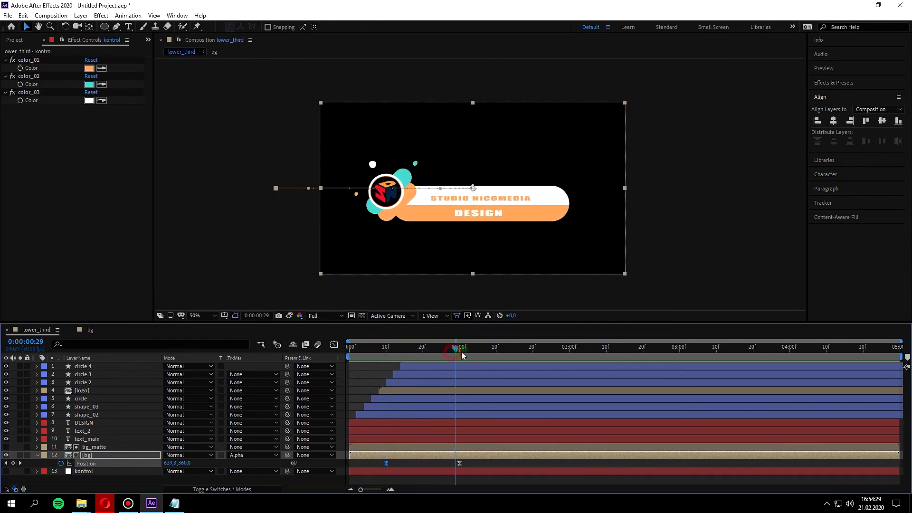
left_click(718, 222)
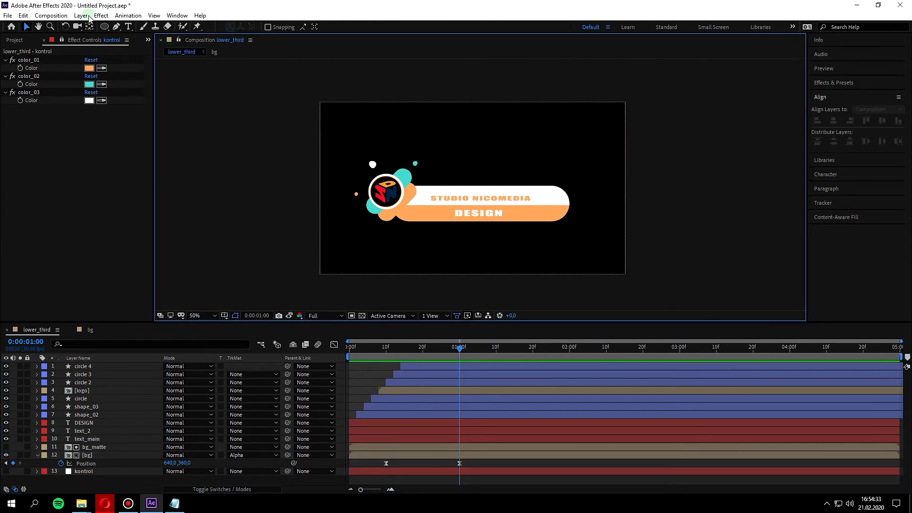
Draw a rectangle over the STUDIO NICOMEDIA title, centre it in the composition, and nudge it down
left_click_drag(105, 27, 127, 40)
left_click(137, 26)
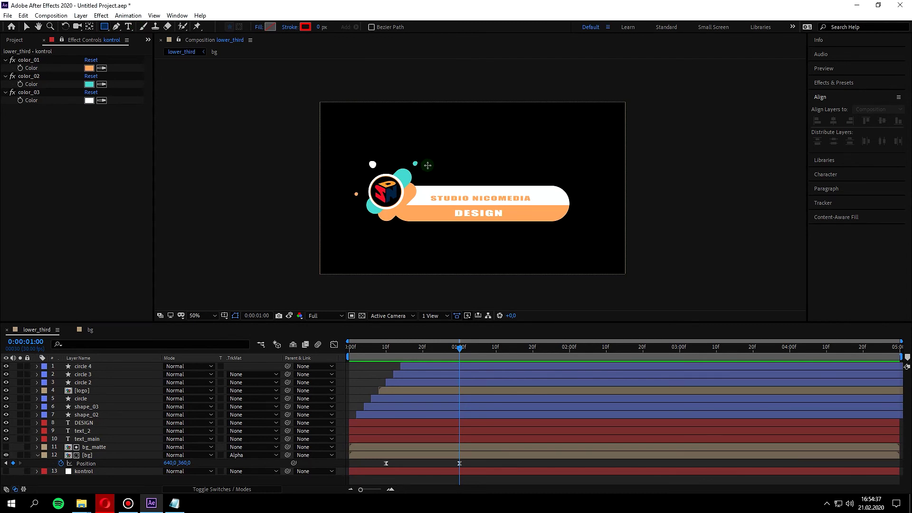
left_click_drag(428, 164, 566, 240)
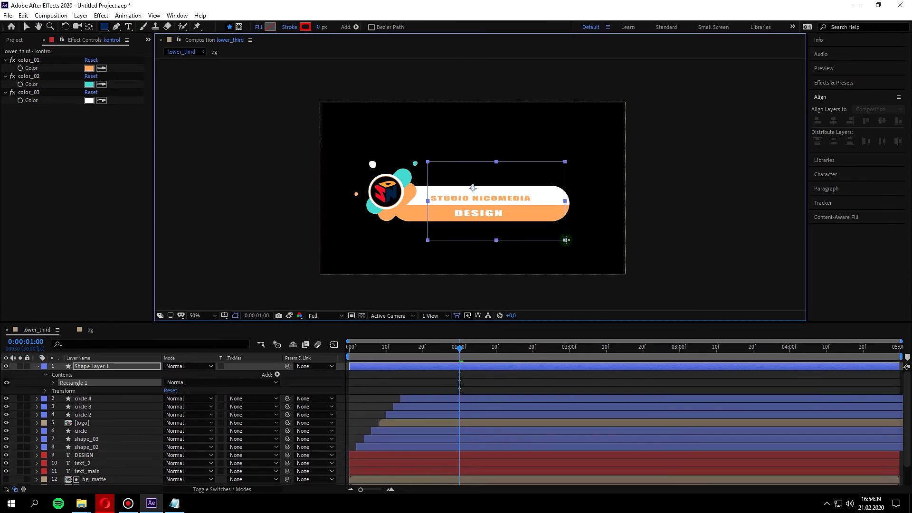
left_click_drag(566, 240, 541, 245)
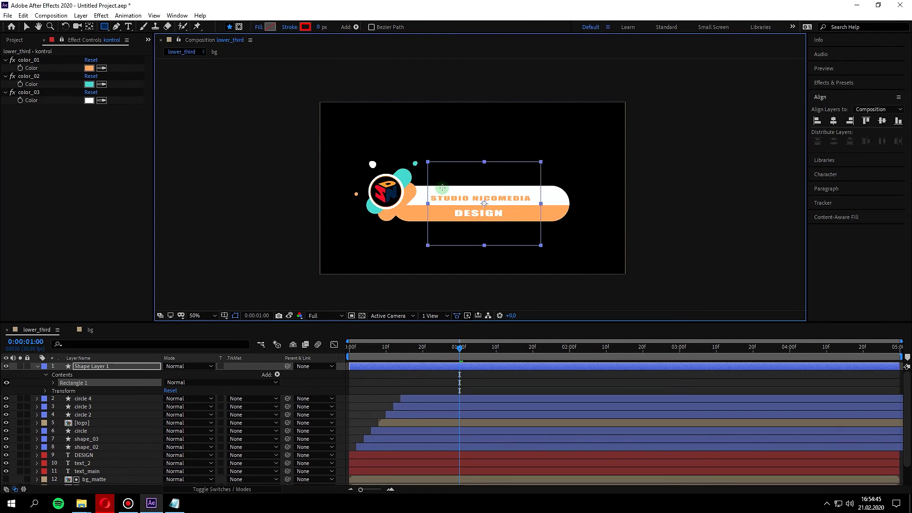
left_click(833, 121)
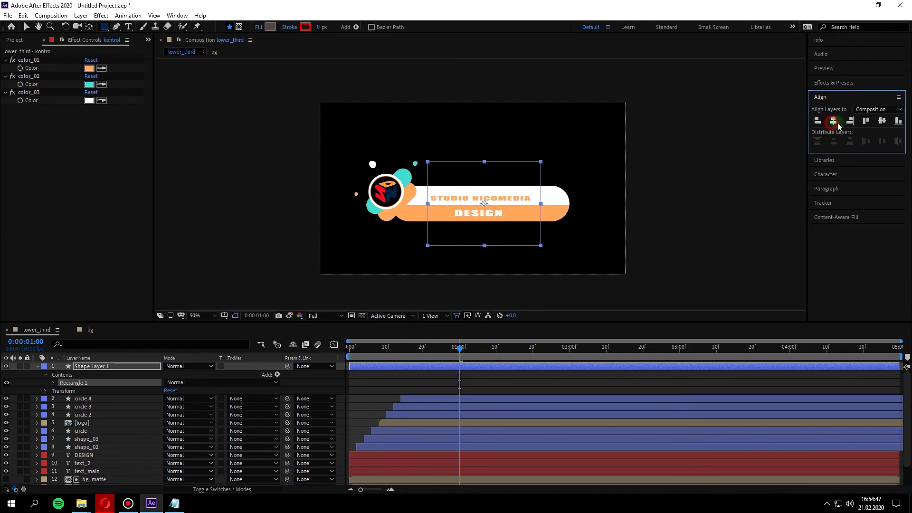
left_click(879, 121)
key("v")
left_click(483, 174)
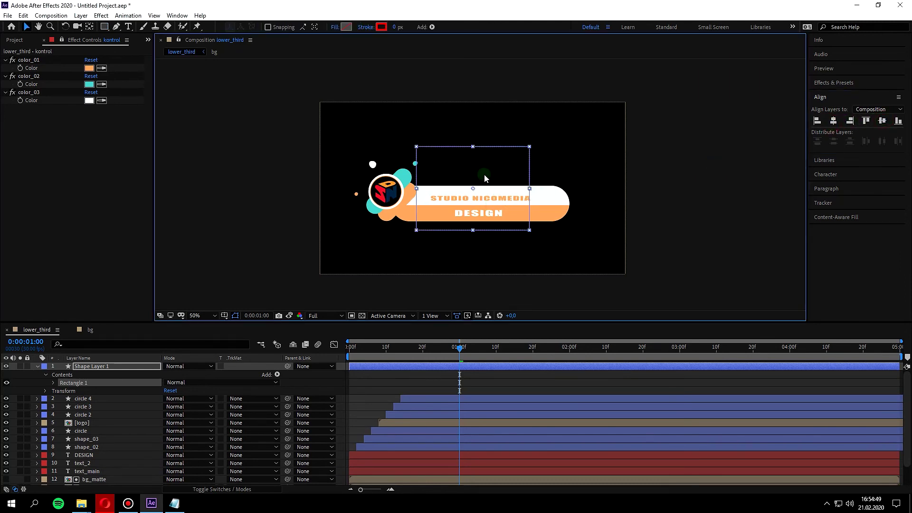
left_click_drag(483, 174, 484, 184)
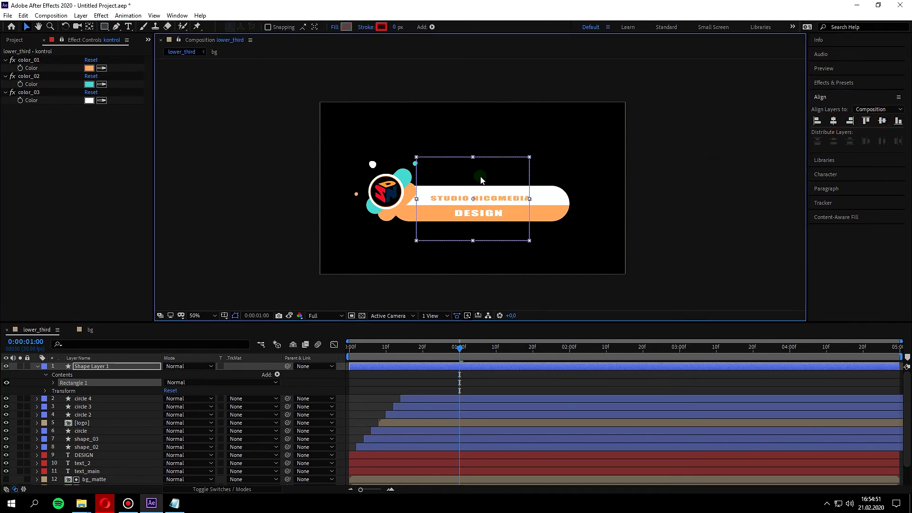
Give the rectangle a grey fill, name it matte_mainText, and place it directly above text_main
left_click(346, 26)
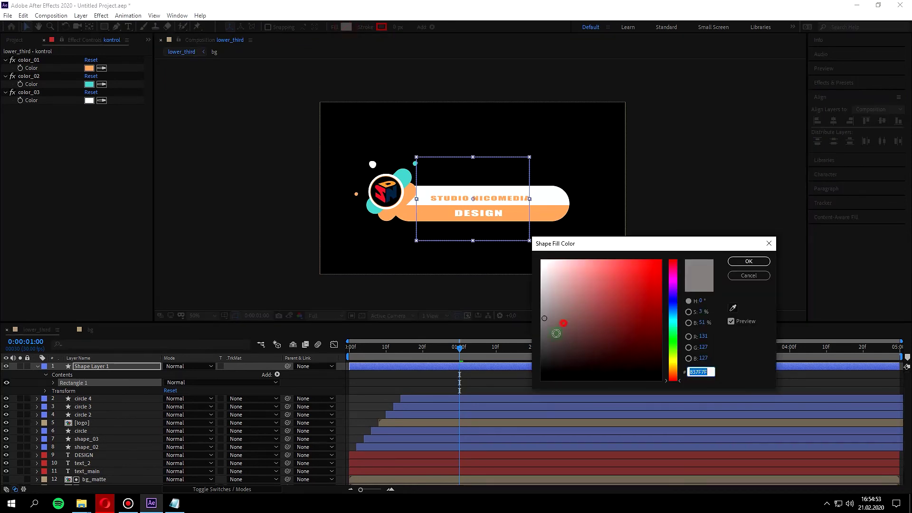
left_click_drag(546, 336, 541, 330)
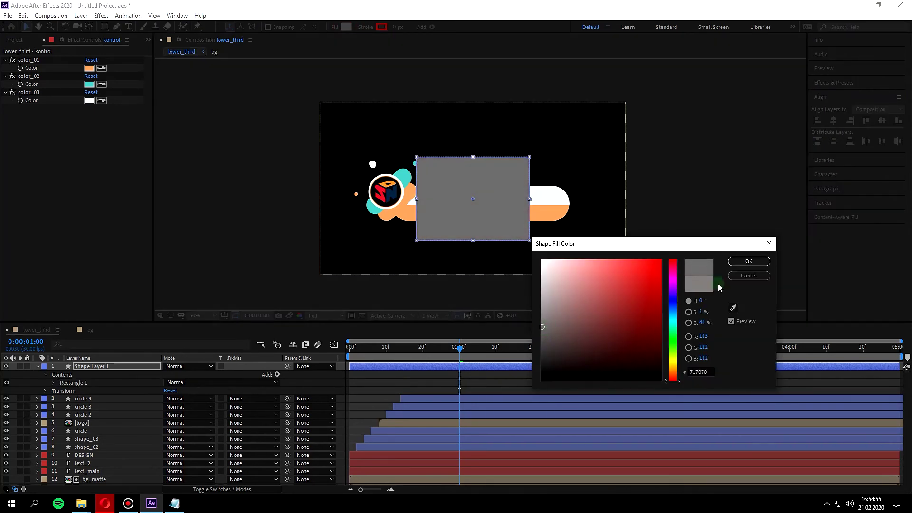
left_click(749, 261)
left_click(121, 360)
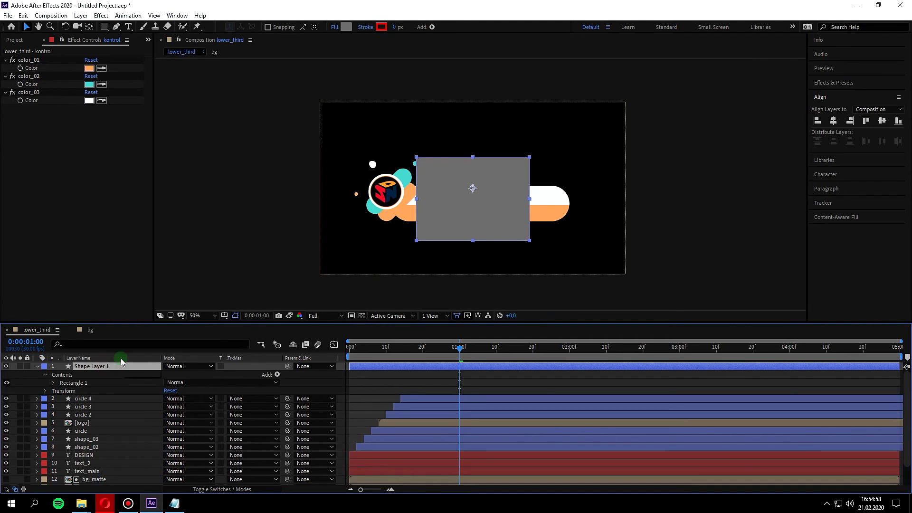
type("text_ma")
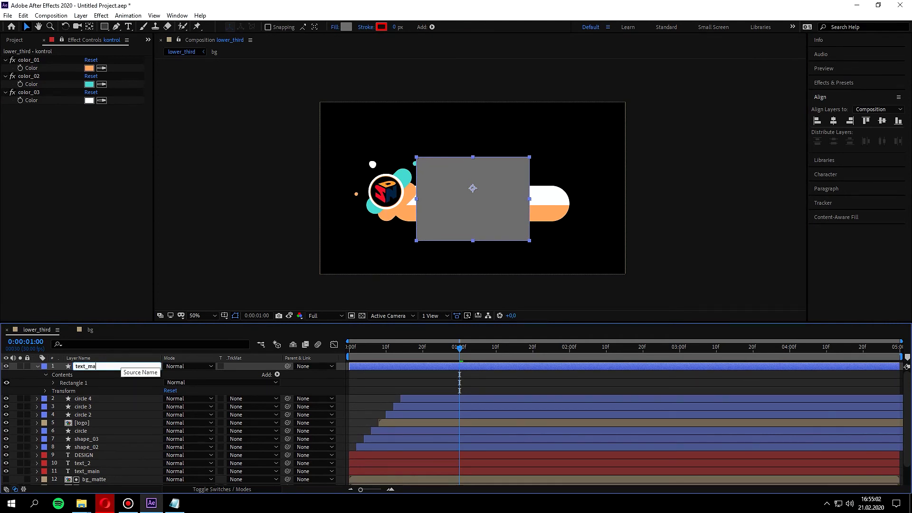
type("mai")
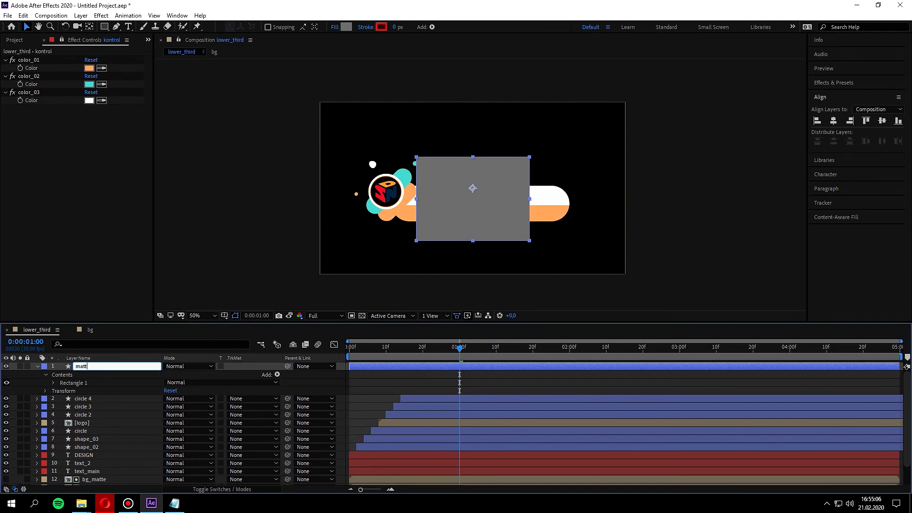
type("e_mainT")
type("ext")
key("Return")
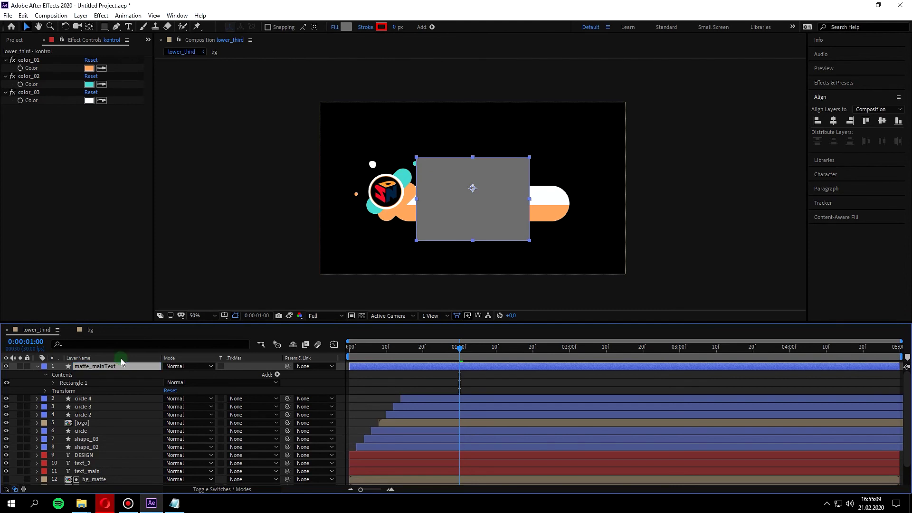
left_click_drag(103, 366, 115, 468)
Set text_main's track matte to Alpha Matte 'matte_mainText'
left_click(31, 439)
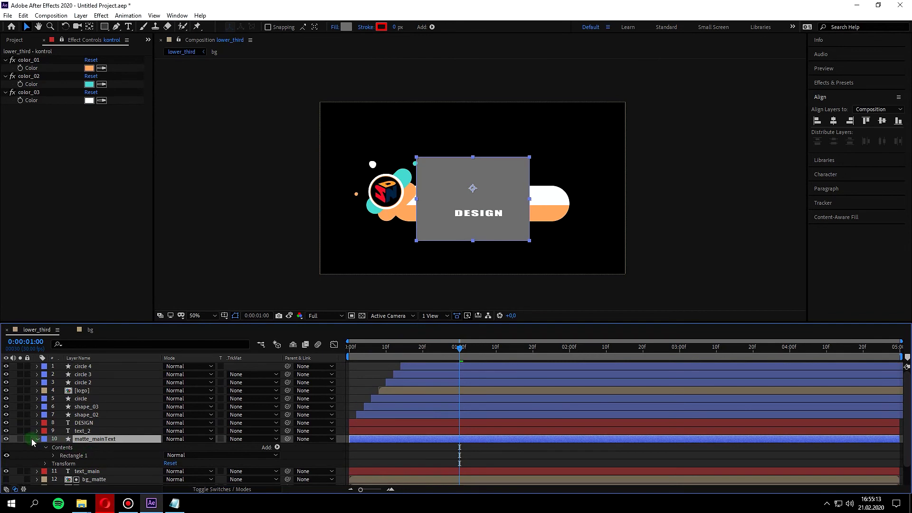
left_click(38, 439)
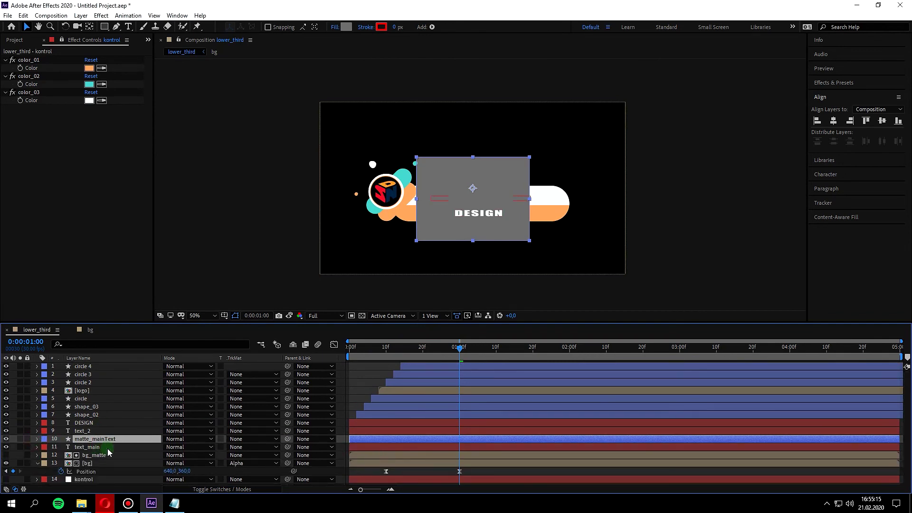
left_click(247, 448)
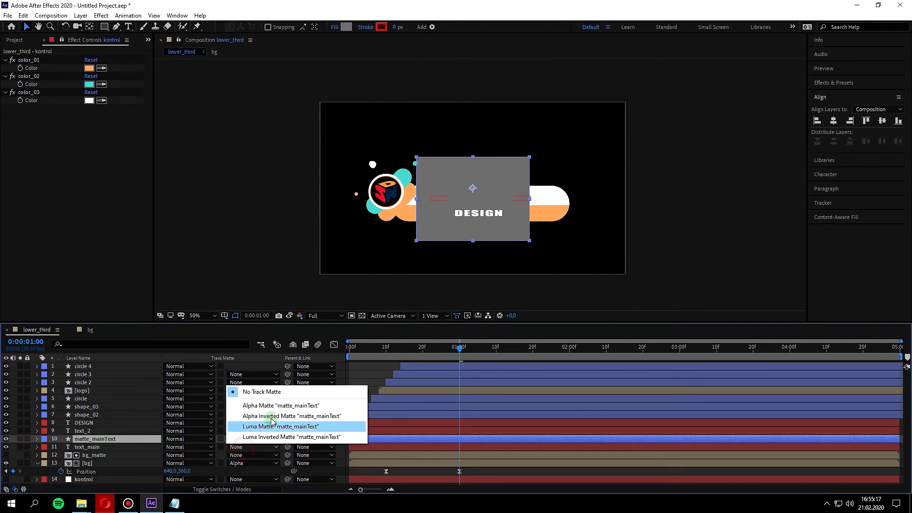
left_click(273, 407)
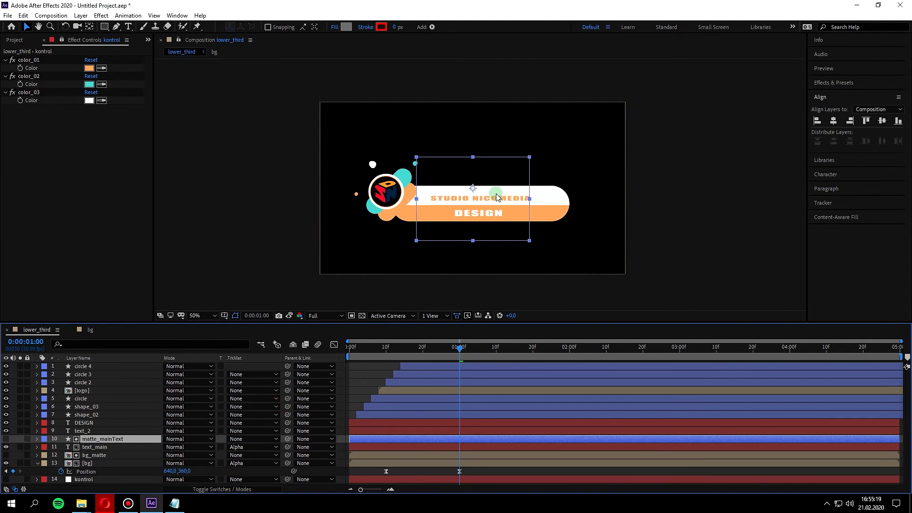
left_click_drag(464, 345, 460, 356)
Reposition the STUDIO NICOMEDIA text so it sits inside the white bar
left_click(94, 448)
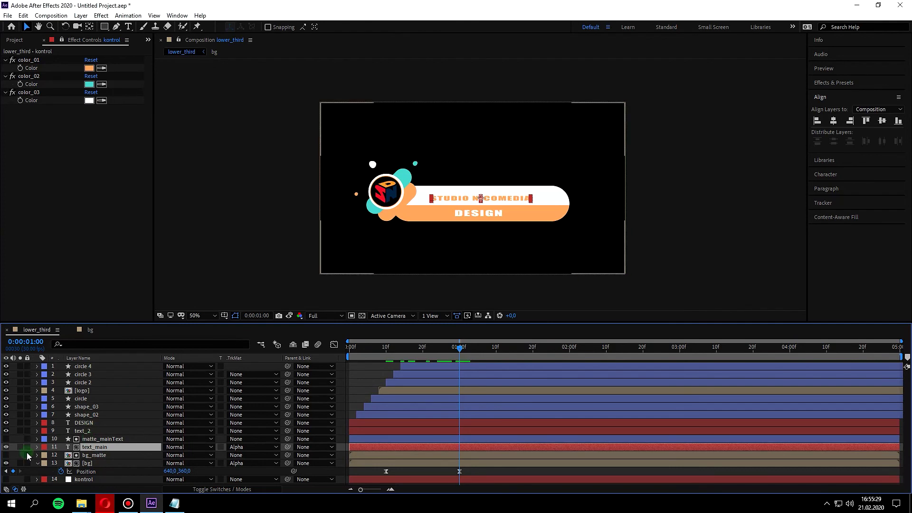
left_click(459, 348)
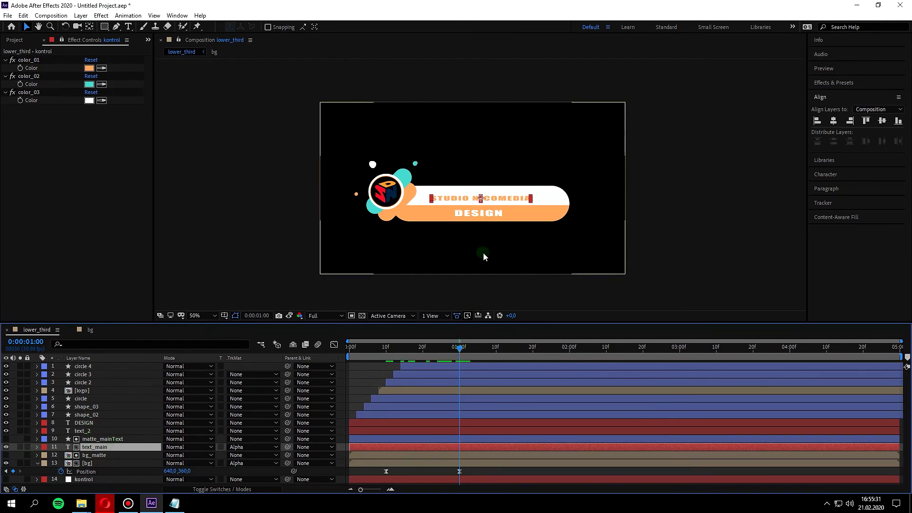
mouse_move(453, 202)
left_mouse_down()
mouse_move(426, 203)
mouse_move(632, 201)
left_mouse_up()
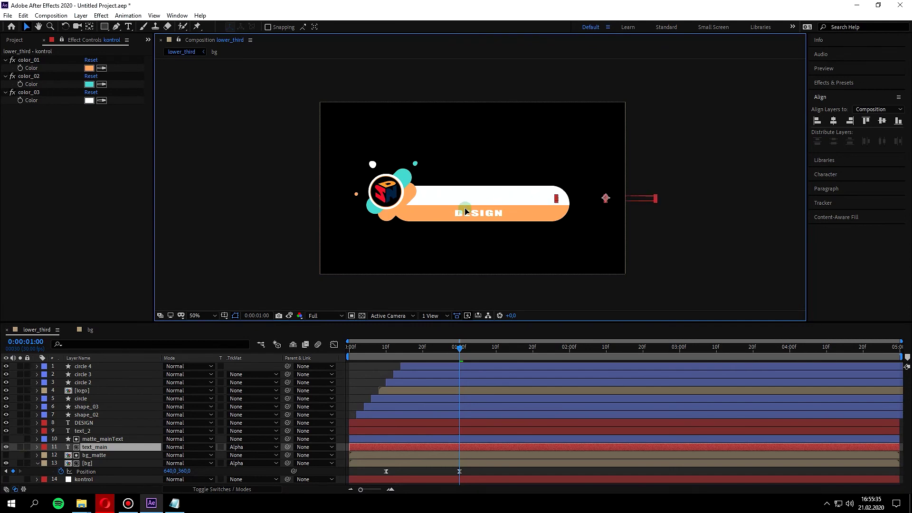
left_click_drag(632, 201, 522, 210)
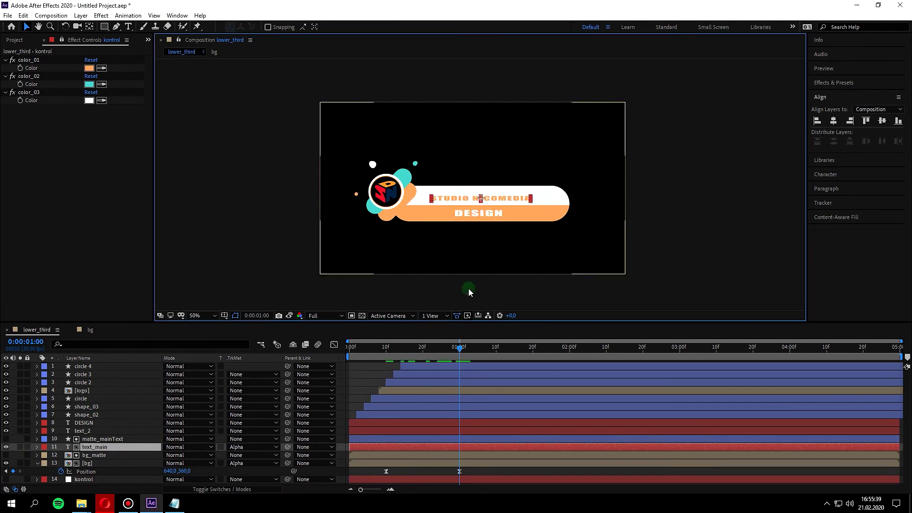
left_click(96, 440)
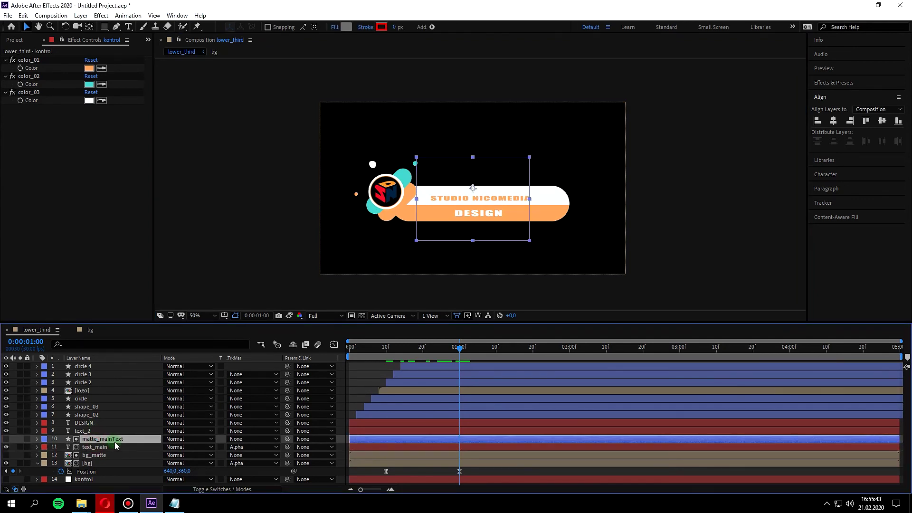
Duplicate matte_mainText, move the copy above text_2, and rename it matte_text 2
key("ctrl+d")
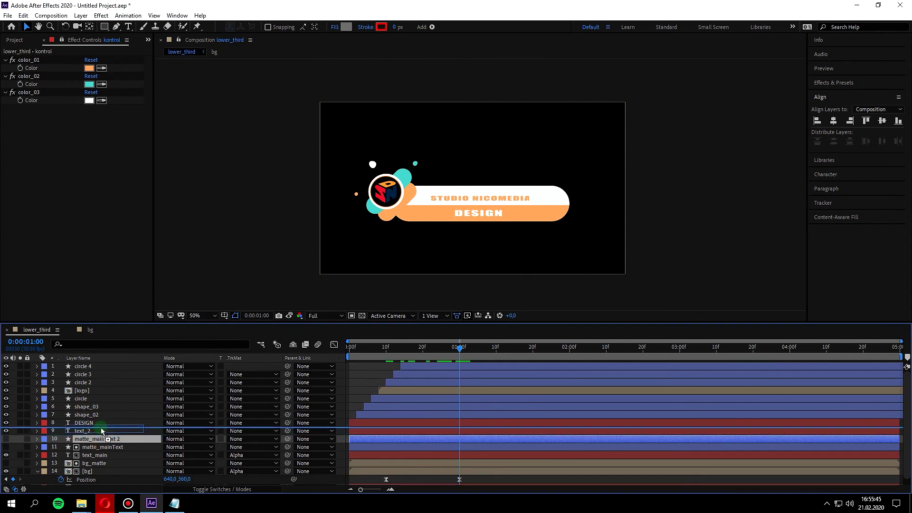
left_click_drag(101, 440, 101, 427)
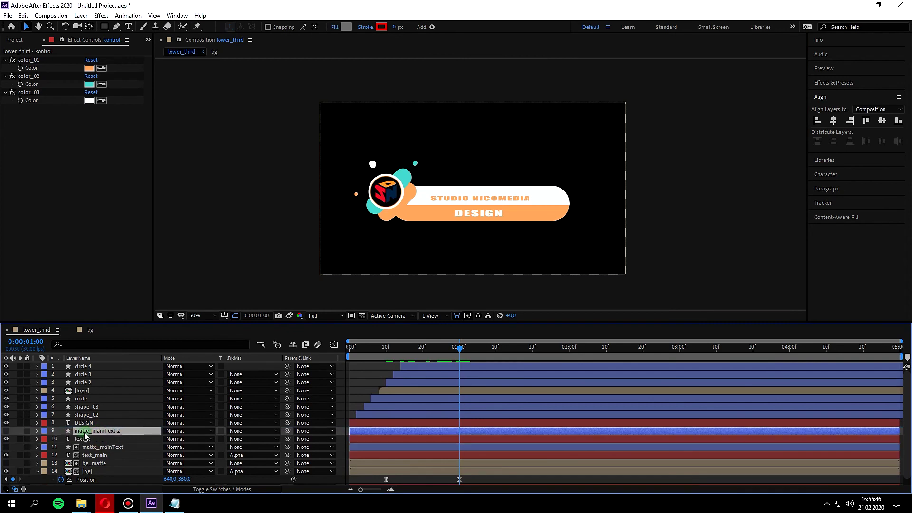
key("Return")
left_click(109, 430)
key("BackSpace")
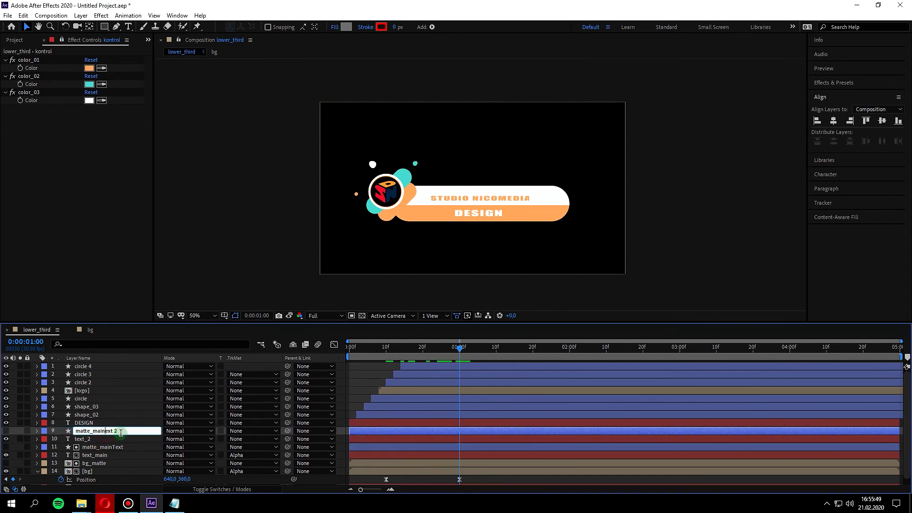
key("Return")
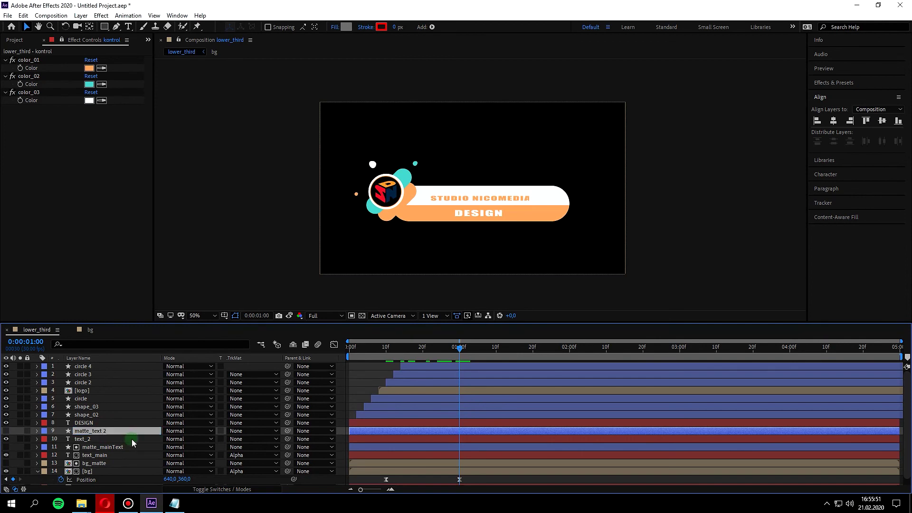
Set text_2's track matte to Alpha Matte 'matte_text 2', then select text_2 together with text_main
left_click(98, 437)
left_click(262, 438)
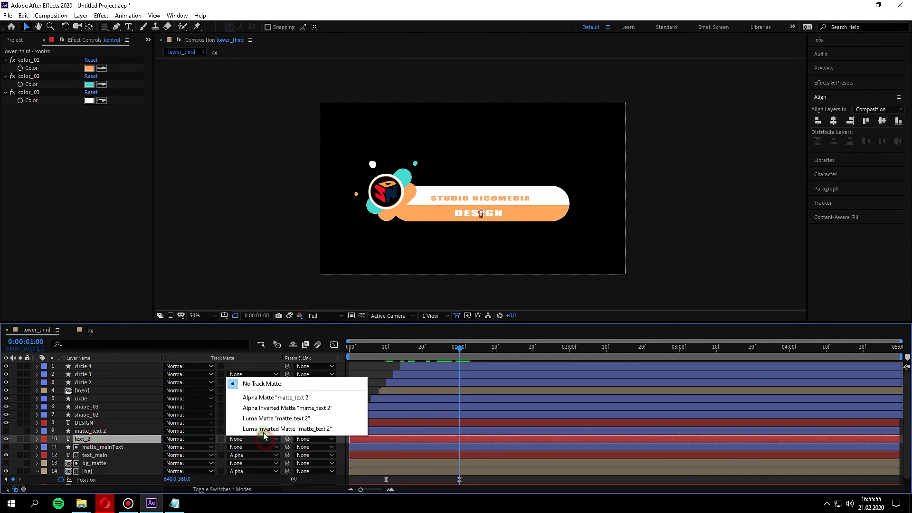
left_click(262, 398)
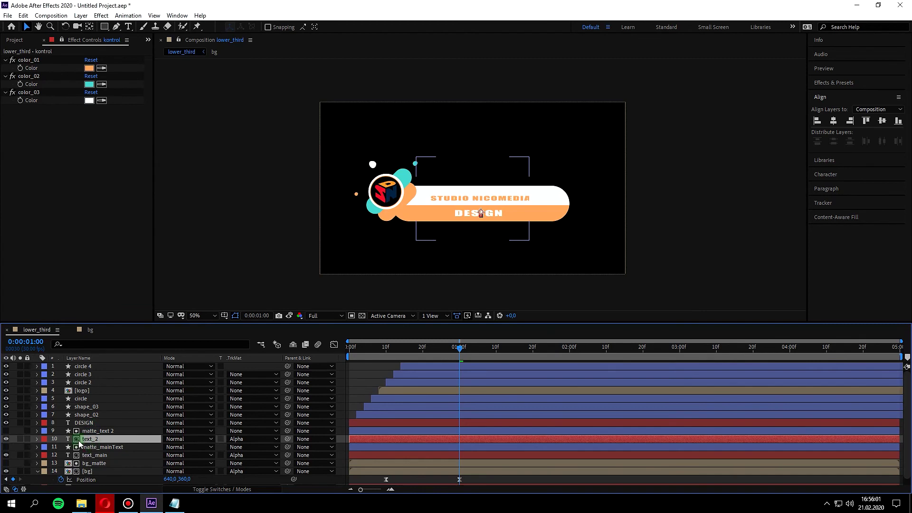
left_click_drag(79, 443, 92, 459)
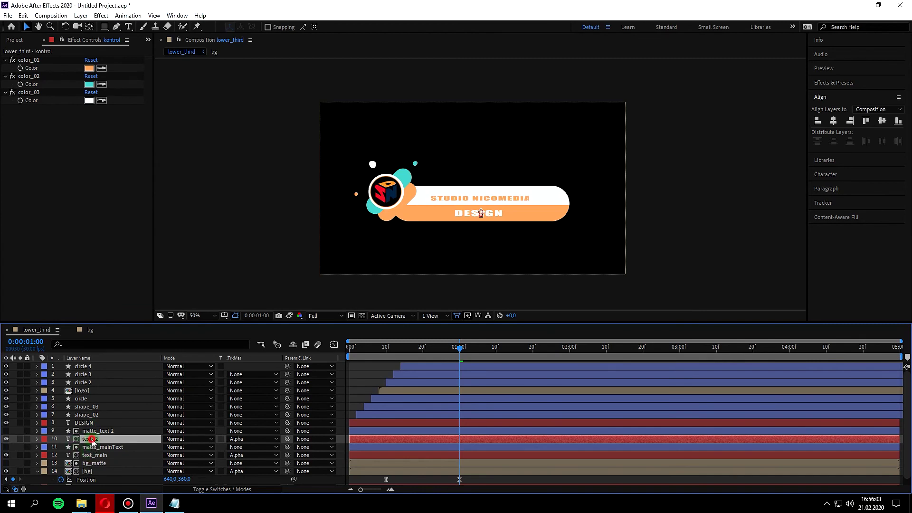
left_click(102, 456, "ctrl")
left_click(98, 448, "ctrl")
left_click(101, 415)
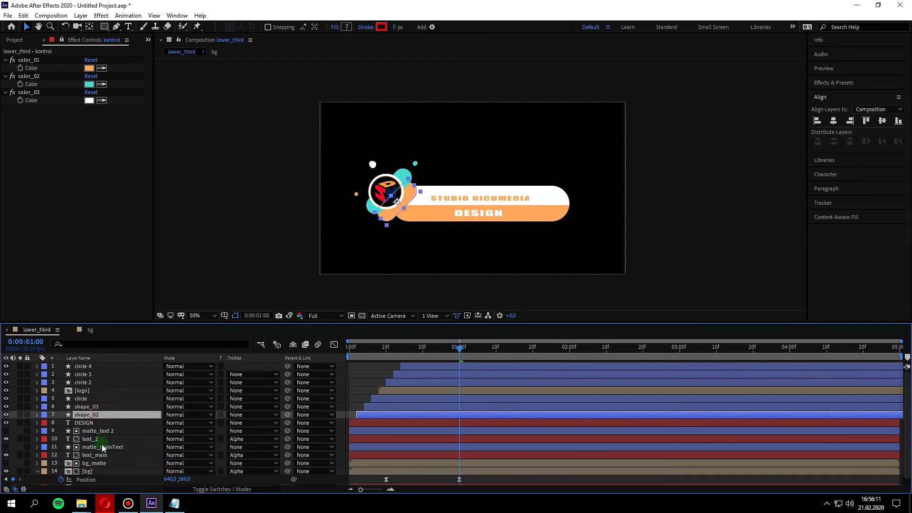
left_click(98, 439)
left_click(101, 456, "ctrl")
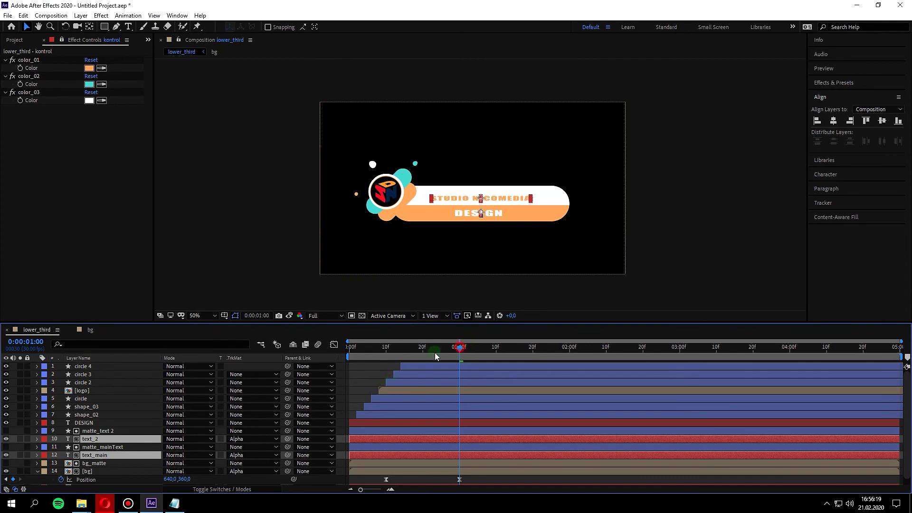
Add Position keyframes on text_2 and text_main at 0:25 and 1:05
left_click_drag(436, 357, 416, 356)
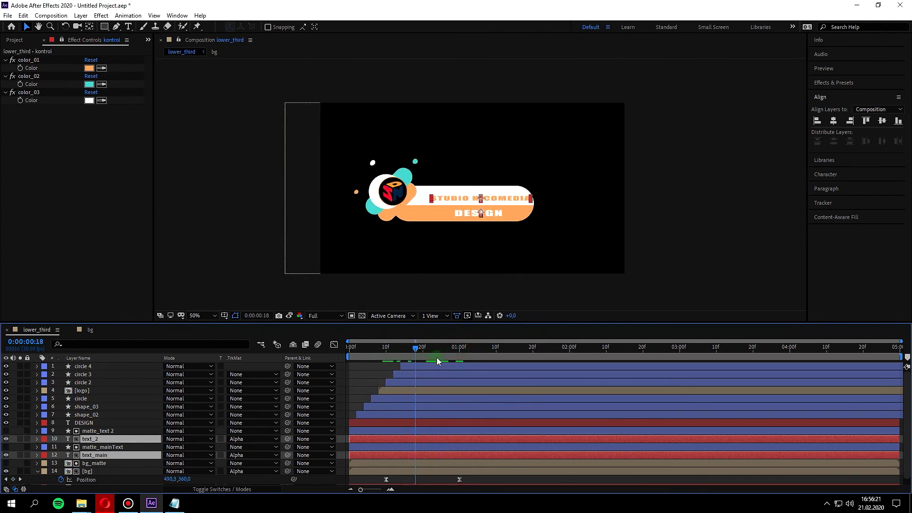
left_click(441, 356)
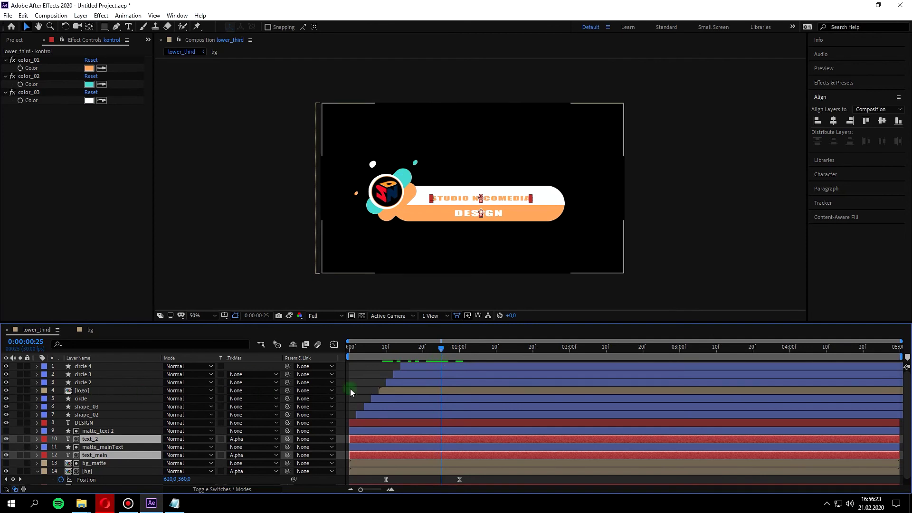
key("p")
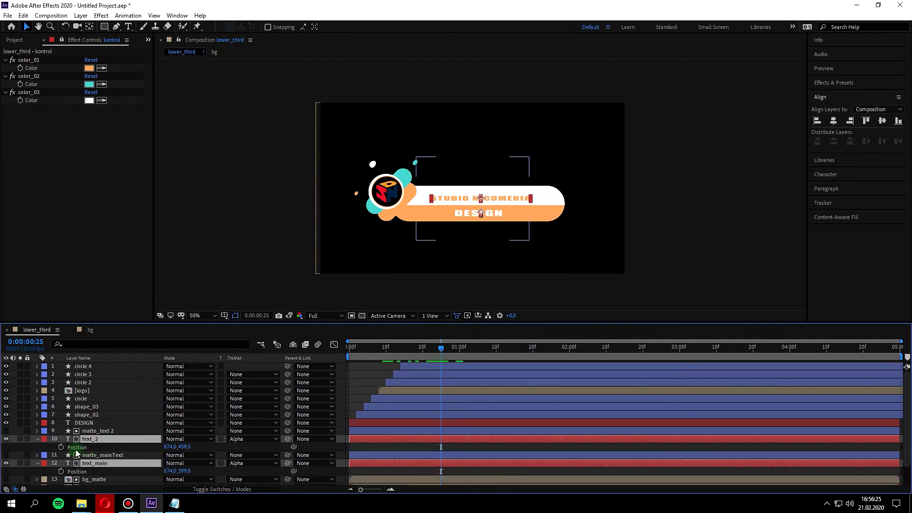
left_click(61, 448)
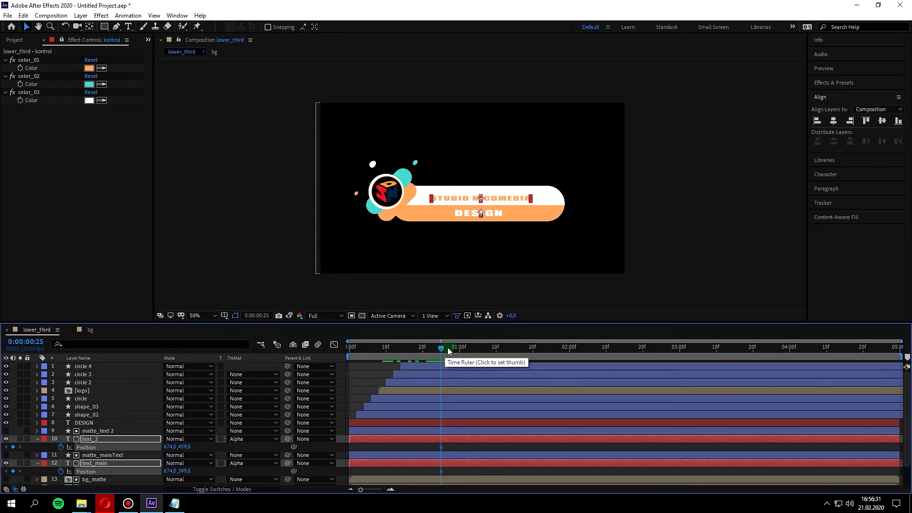
mouse_move(449, 351)
left_mouse_down()
mouse_move(505, 349)
mouse_move(480, 350)
left_mouse_up()
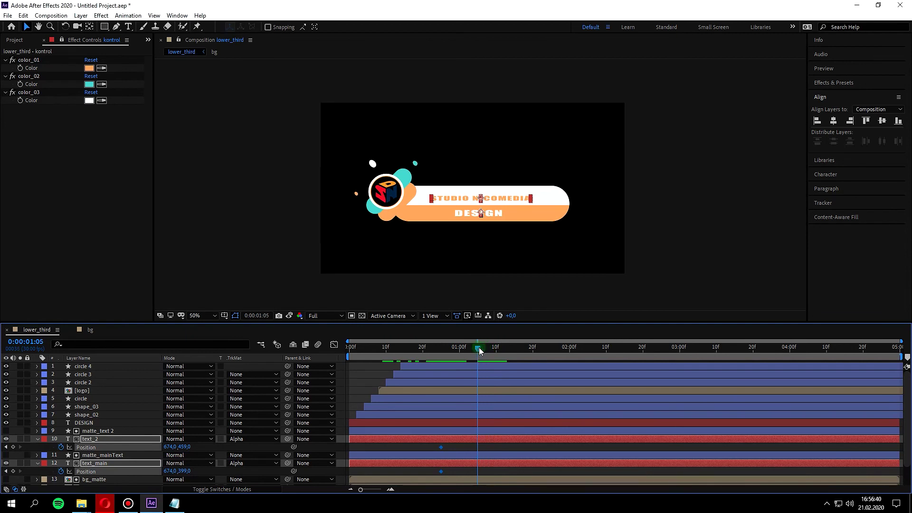
left_click(13, 447)
left_click(13, 471)
At 0:25, move both text lines off to the left, to x 44
left_click_drag(480, 350, 442, 359)
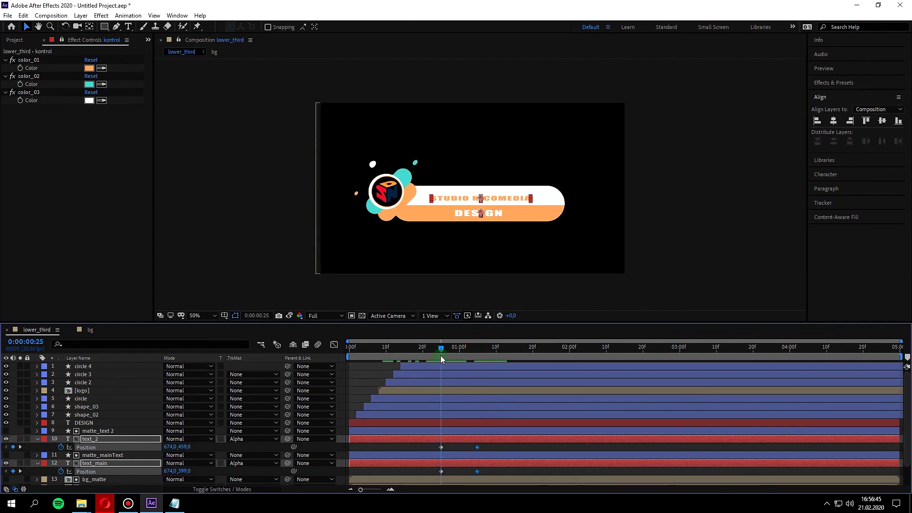
left_click(462, 200)
left_click_drag(462, 200, 316, 201)
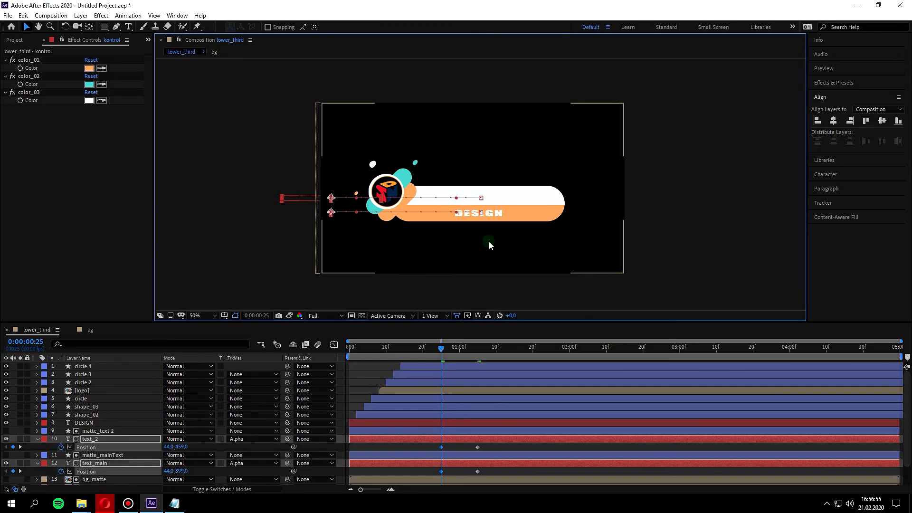
left_click(698, 227)
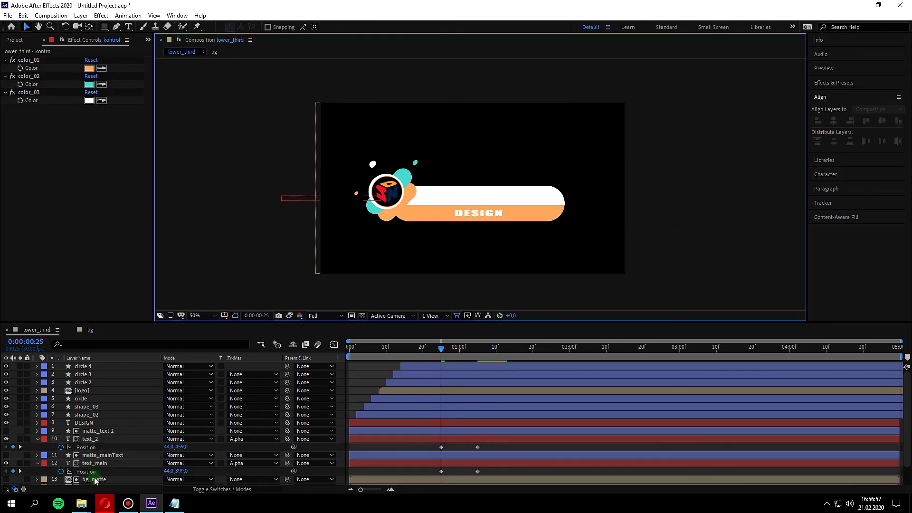
Compare the text_2, logo and DESIGN layers, briefly hiding and showing DESIGN
left_click(93, 439)
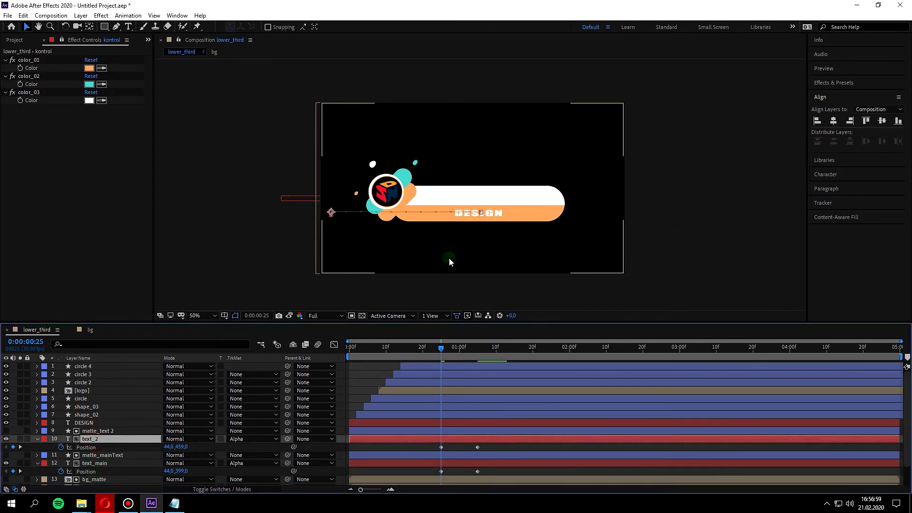
left_click(471, 215)
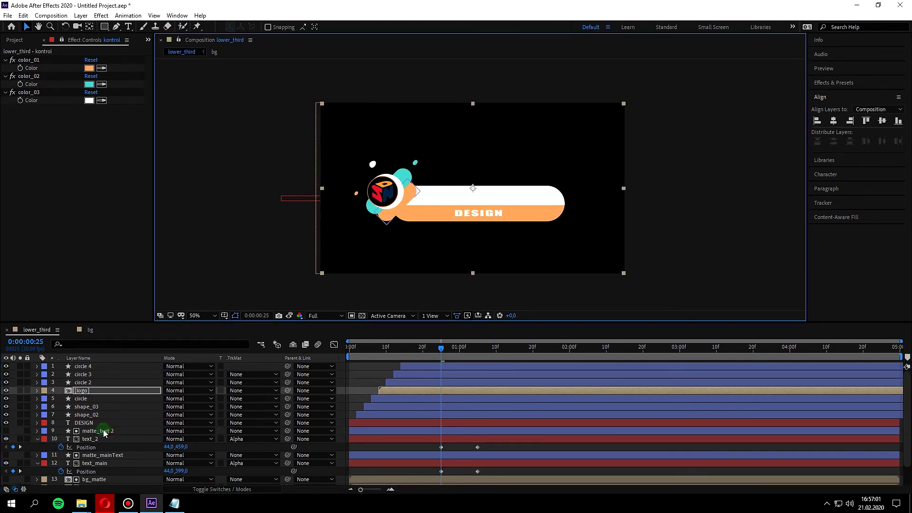
left_click(89, 422)
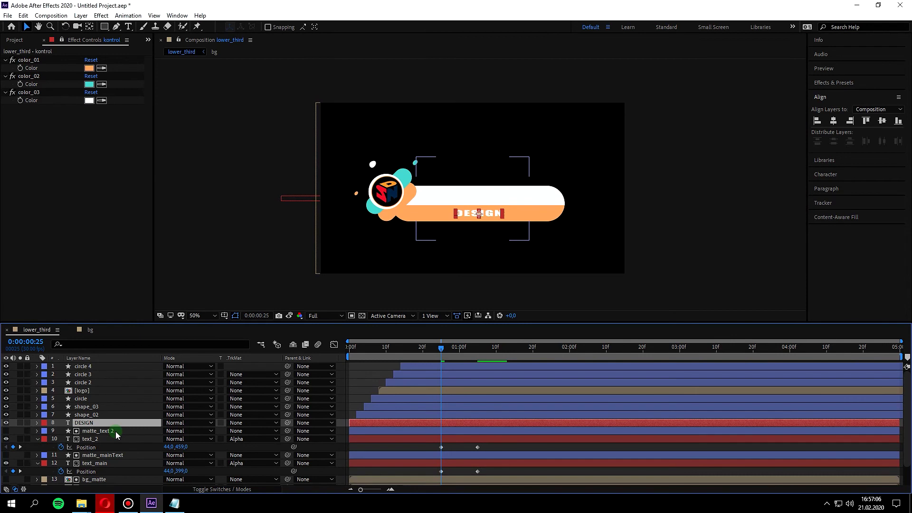
left_click(100, 439)
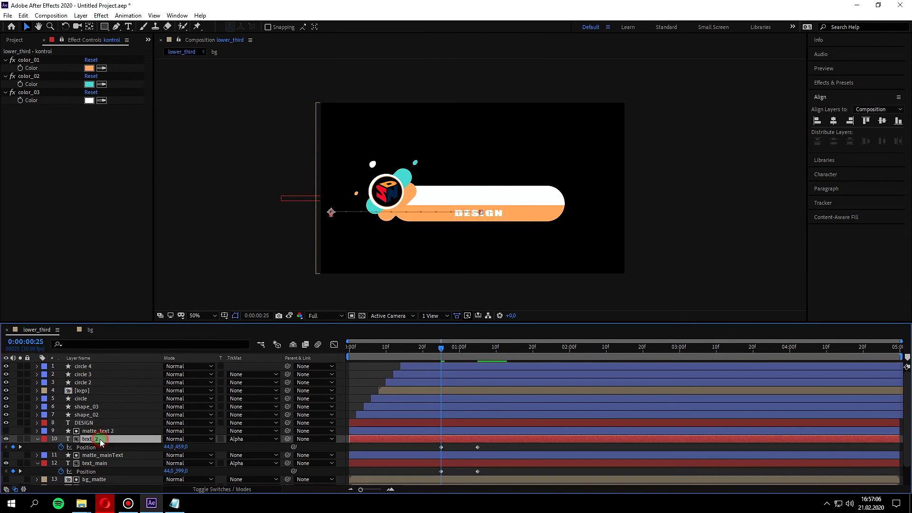
left_click(444, 204)
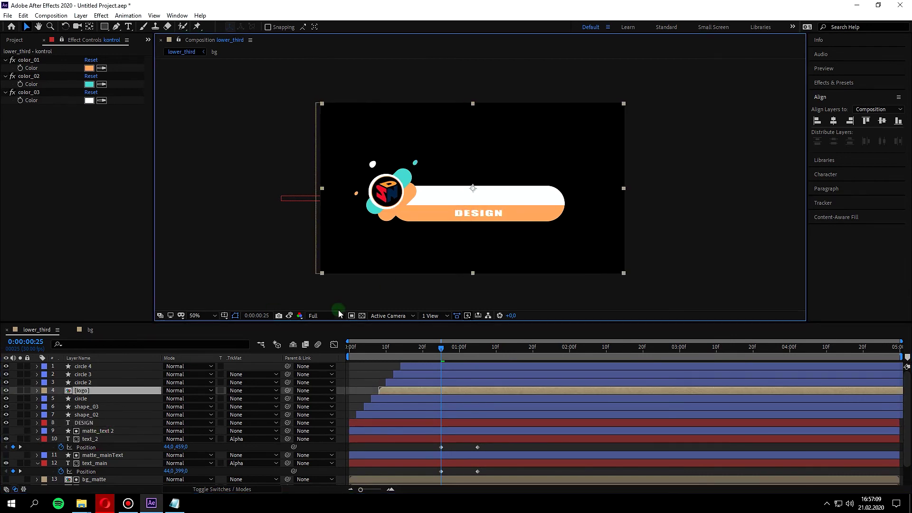
left_click(6, 422)
left_click(6, 423)
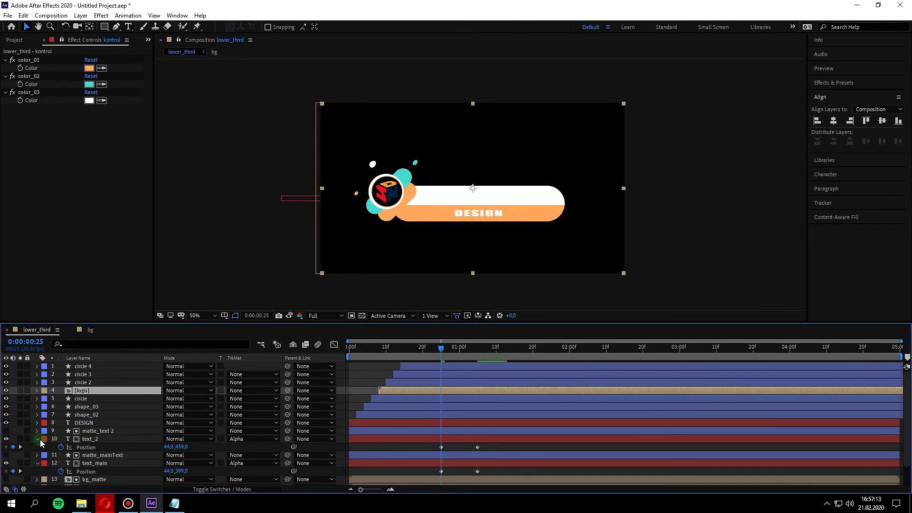
left_click(6, 439)
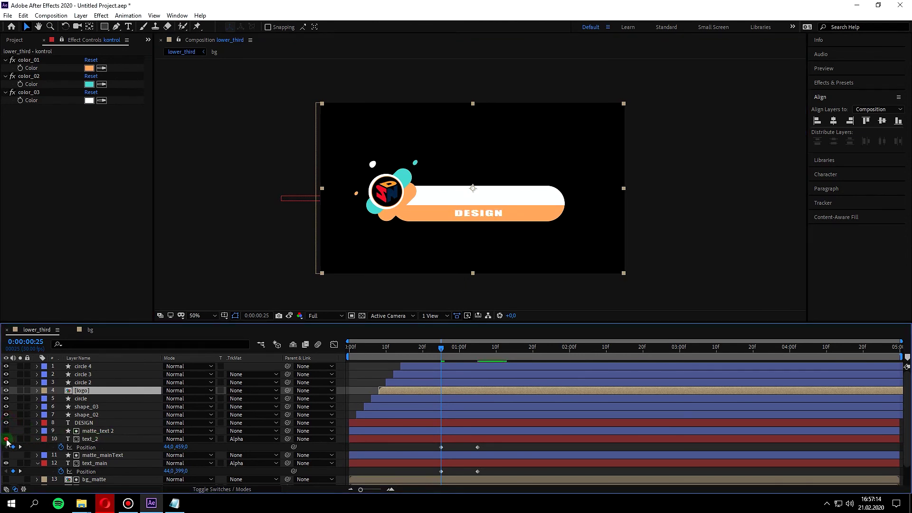
left_click(88, 440)
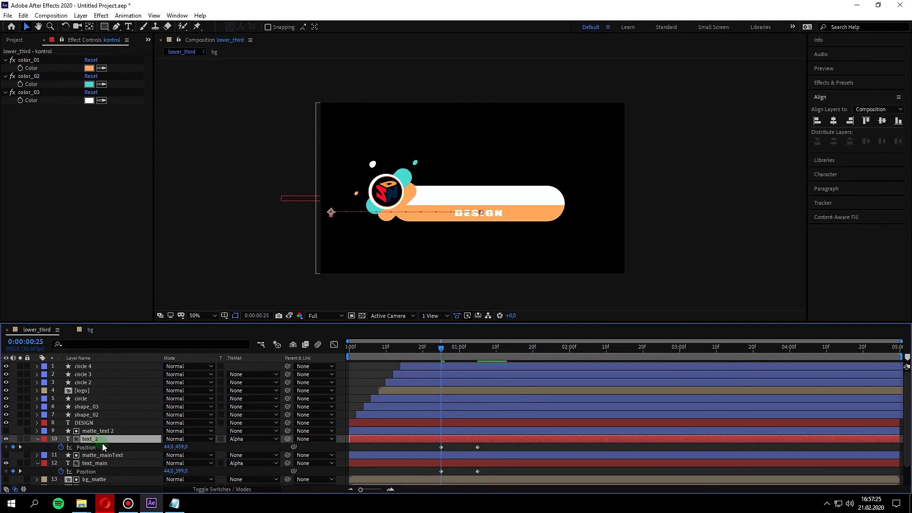
Delete text_2, move matte_text 2 above DESIGN, and set DESIGN's track matte to Alpha Matte
key("Delete")
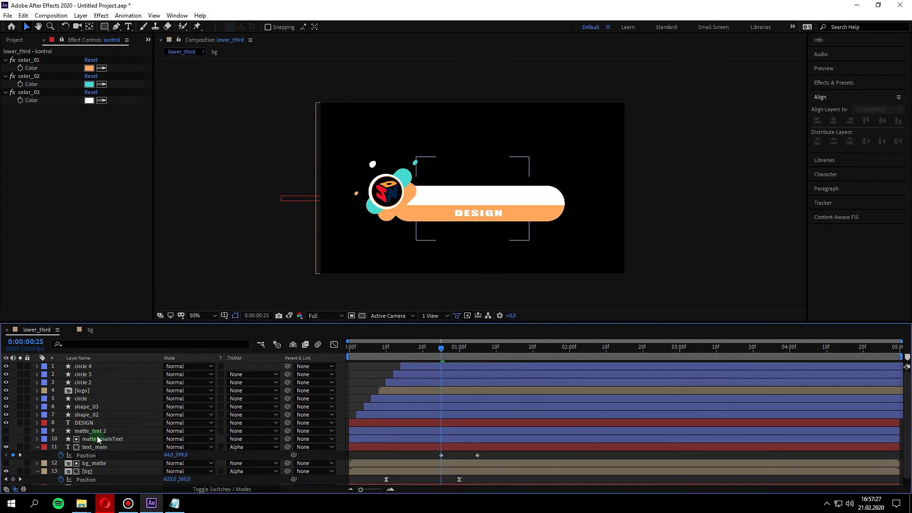
left_click(90, 425)
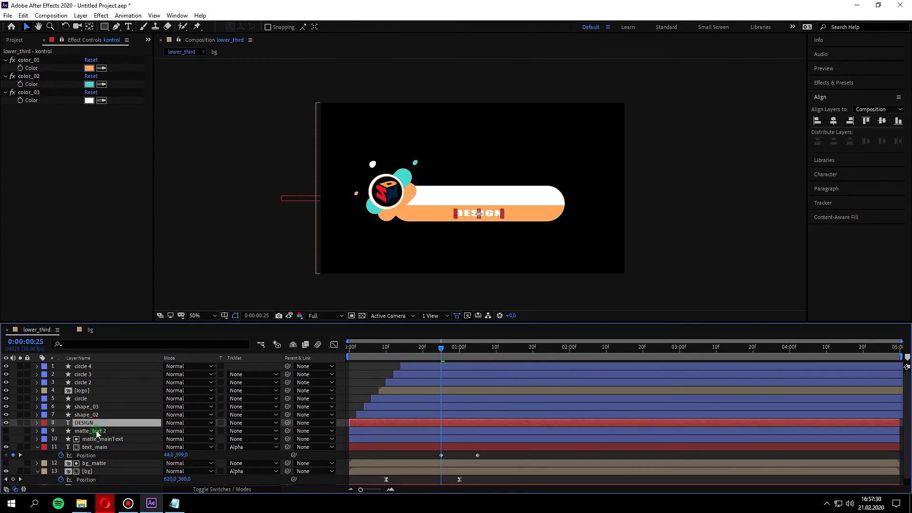
left_click_drag(96, 431, 98, 417)
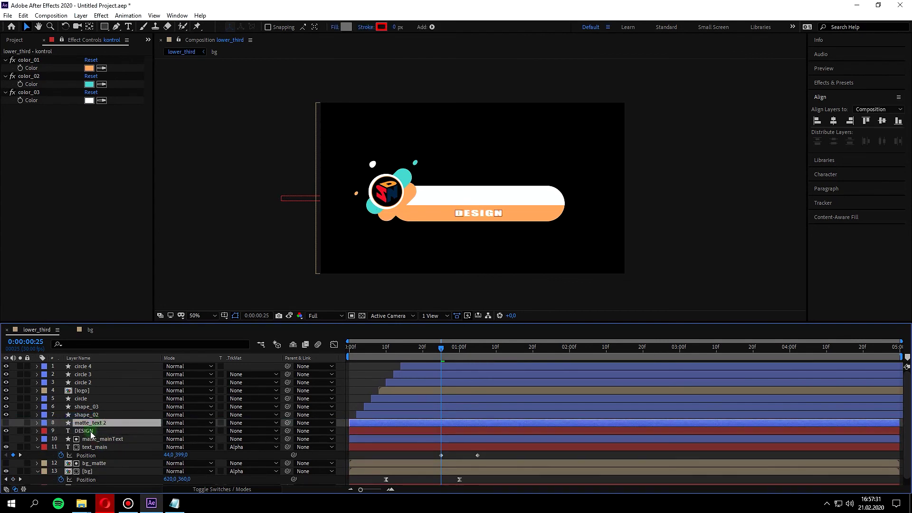
left_click(90, 432)
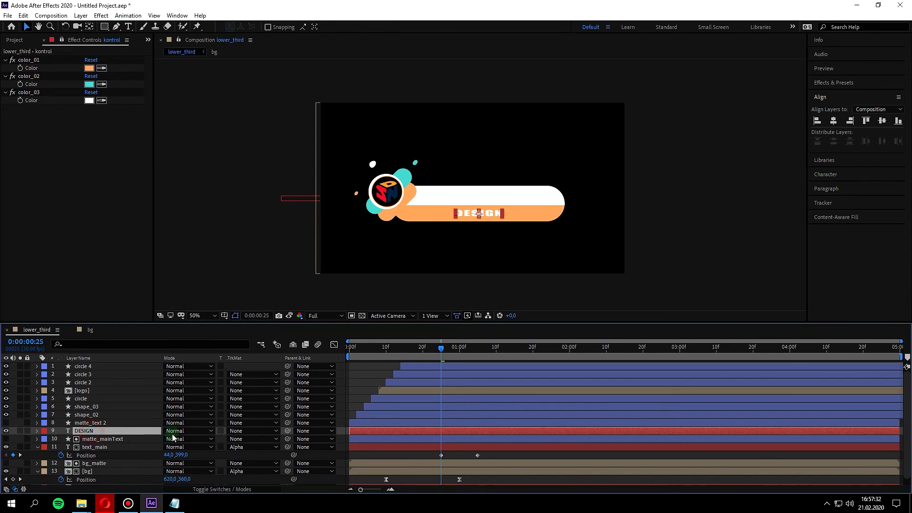
left_click(252, 431)
left_click(263, 451)
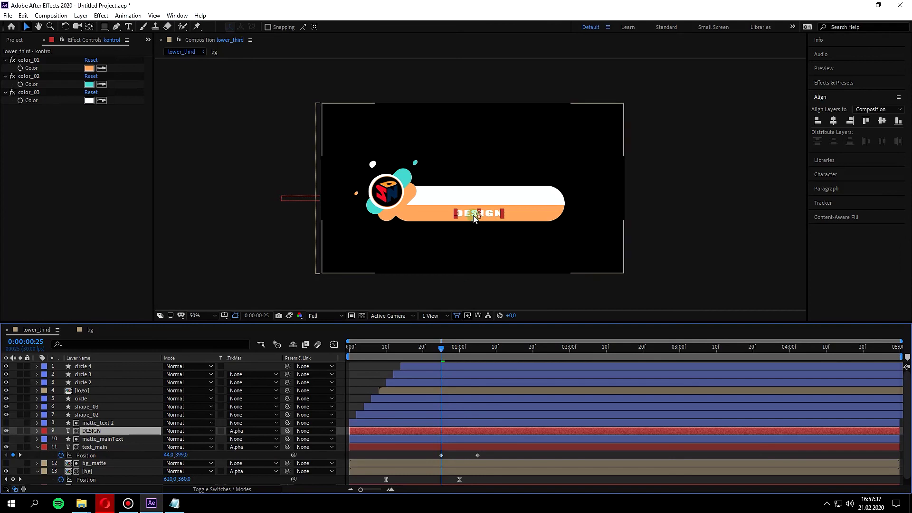
left_click_drag(474, 215, 356, 219)
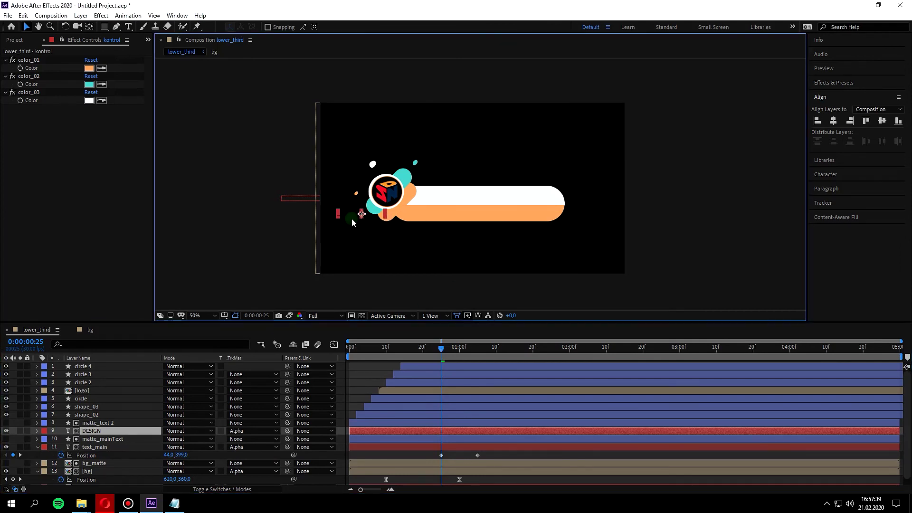
key("ctrl+z")
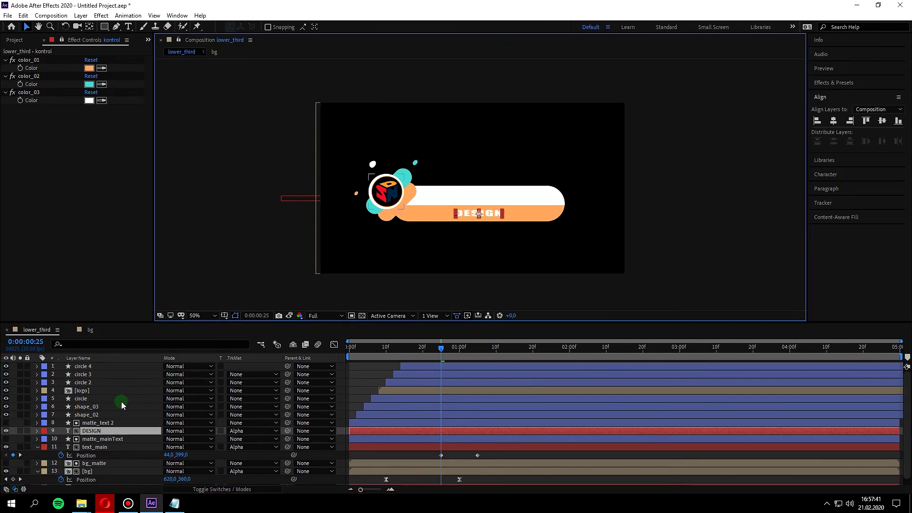
Keyframe DESIGN's Position so it starts far left at 0:25 and rests in the bar at 1:05
left_click(106, 440)
key("p")
left_click(440, 416)
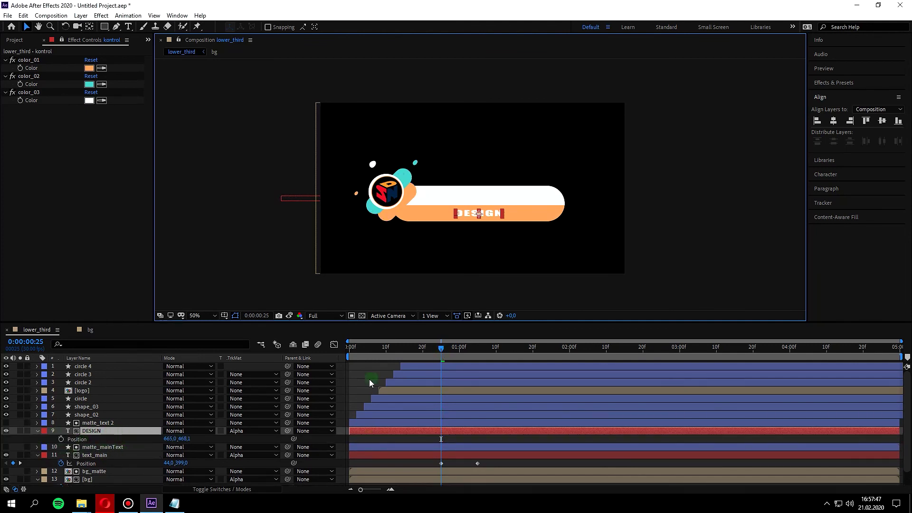
left_click(386, 480)
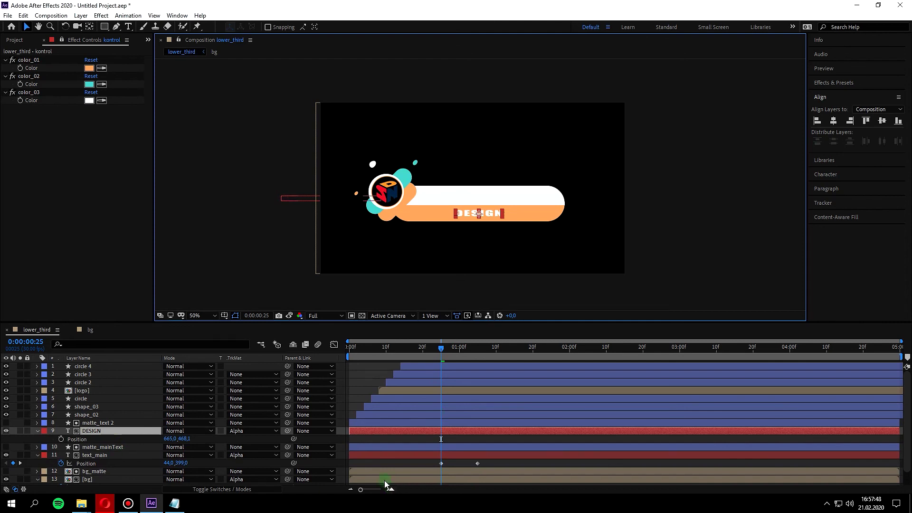
left_click(459, 467)
left_click(61, 438)
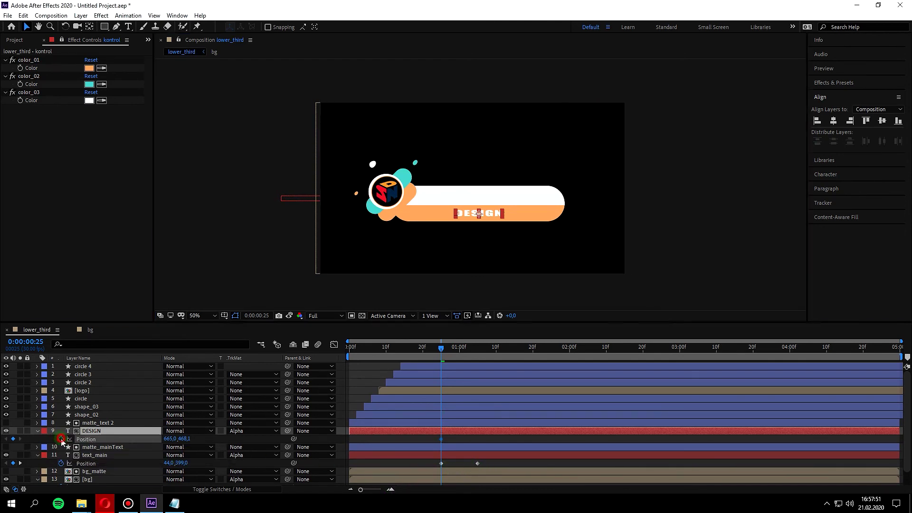
left_click_drag(464, 214, 299, 228)
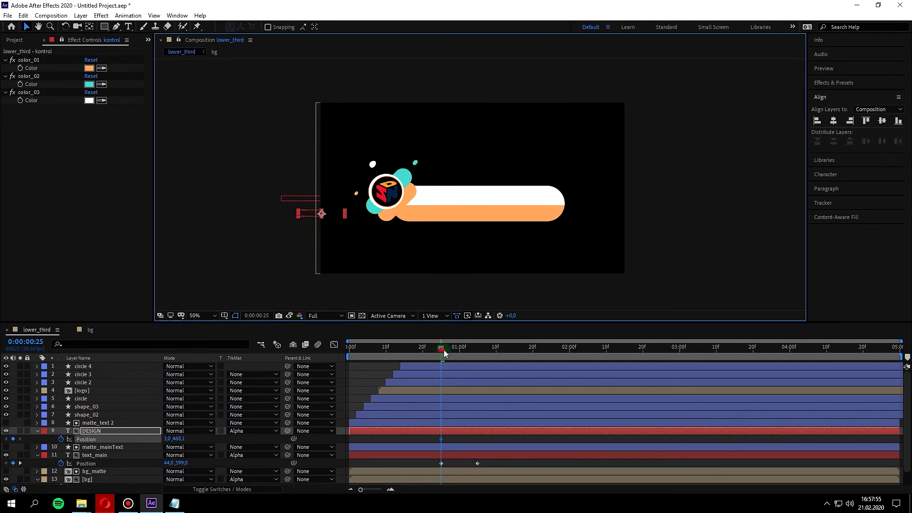
left_click_drag(445, 353, 477, 354)
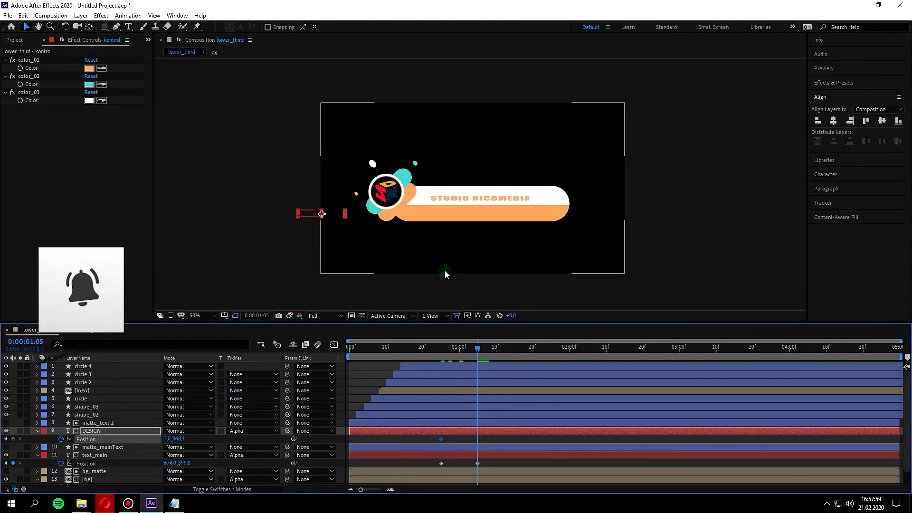
key("ctrl+z")
left_click(481, 354)
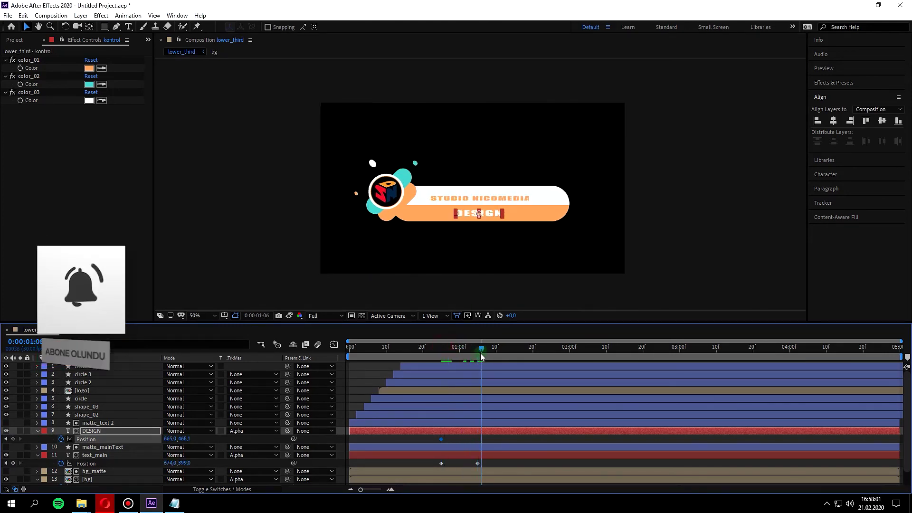
key("Page_Up")
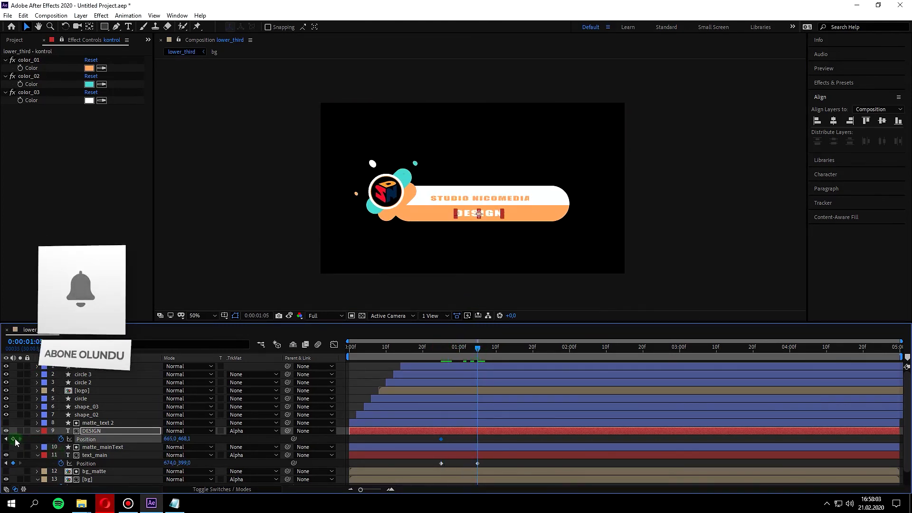
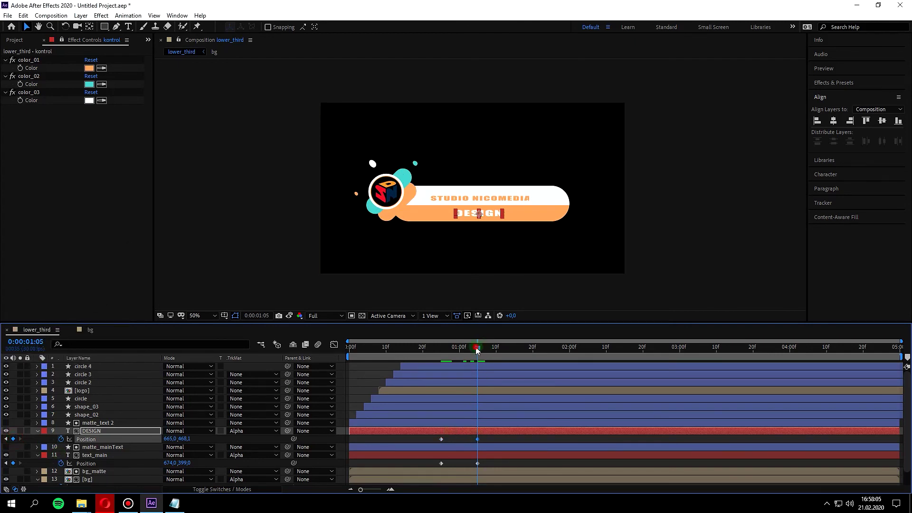
At 00:25, shift the DESIGN text left out of frame, then preview its slide-in beside text_main
left_click_drag(477, 350, 441, 349)
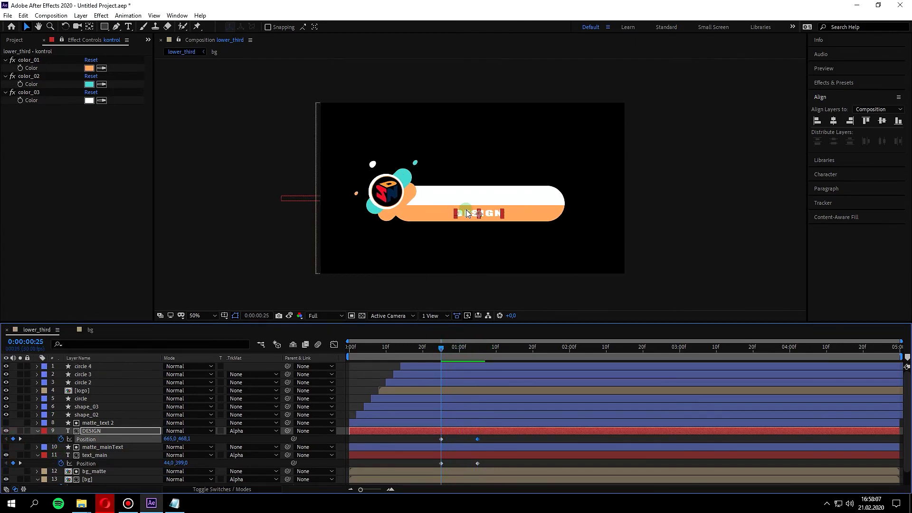
left_click_drag(466, 213, 309, 214)
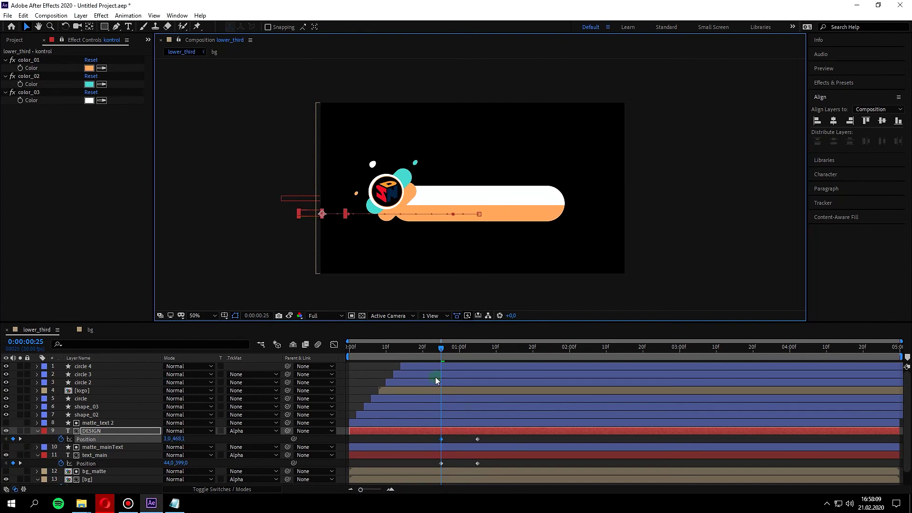
left_click_drag(418, 439, 500, 479)
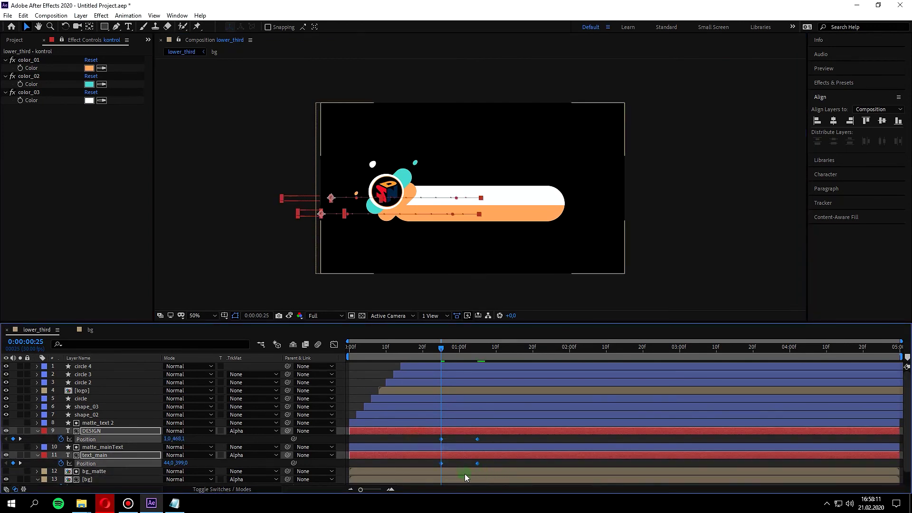
left_click(236, 233)
key("space")
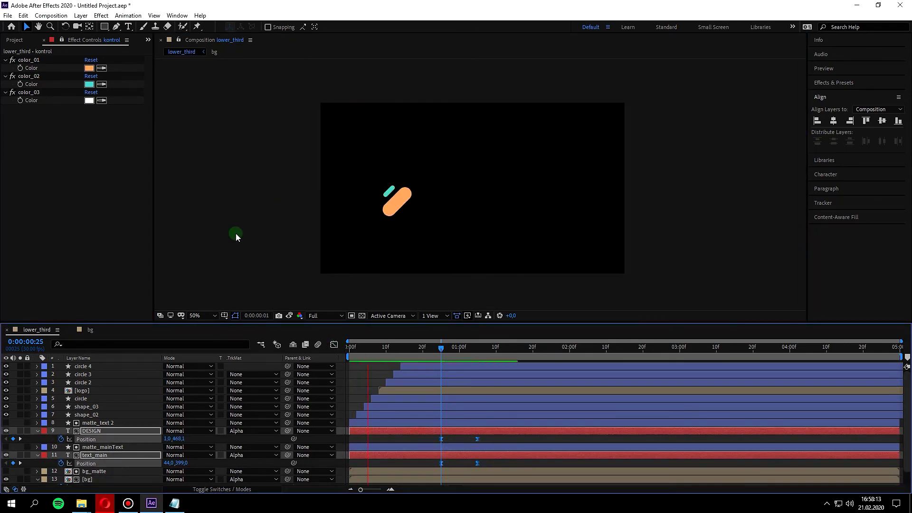
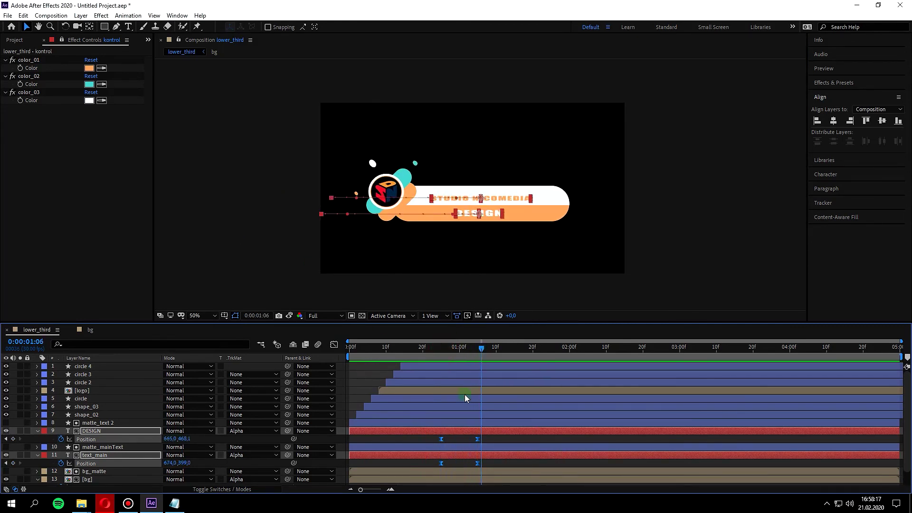
Slide the DESIGN layer and its Position keyframes later so it enters after STUDIO NICOMEDIA
left_click(273, 285)
left_click(80, 439)
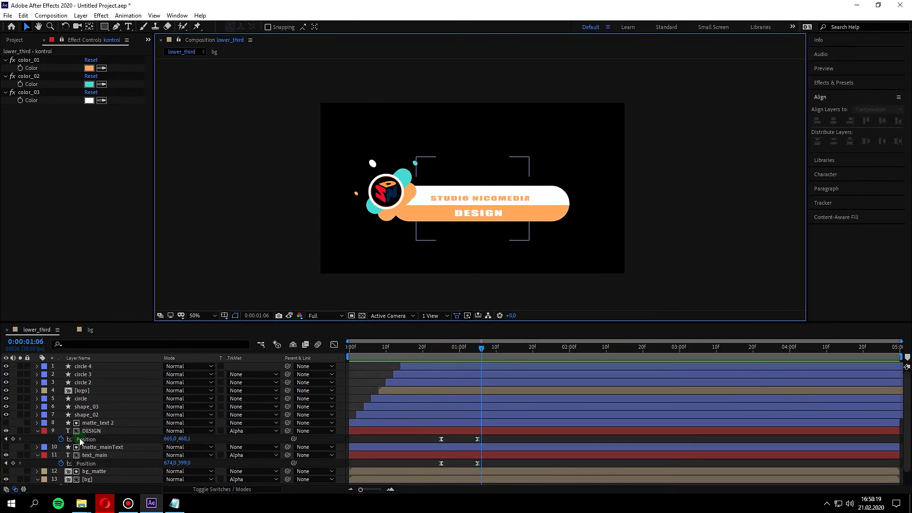
left_click(100, 455)
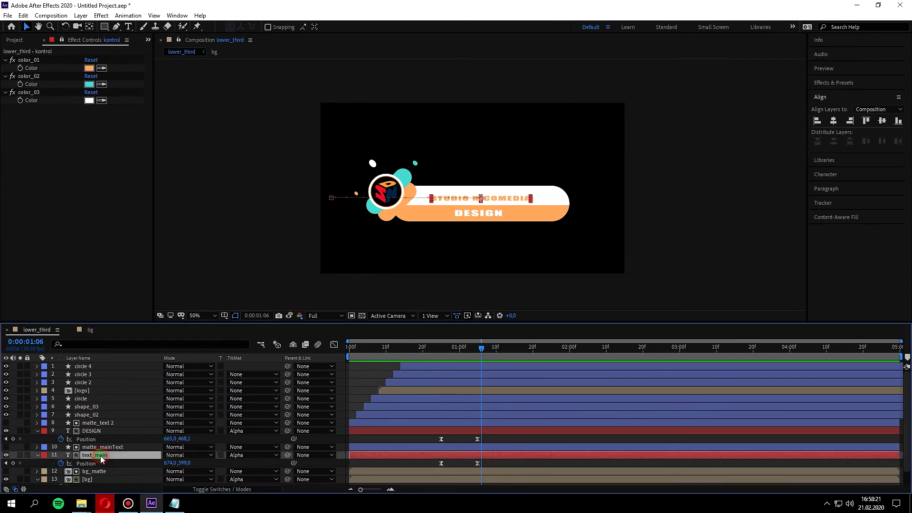
left_click(94, 433)
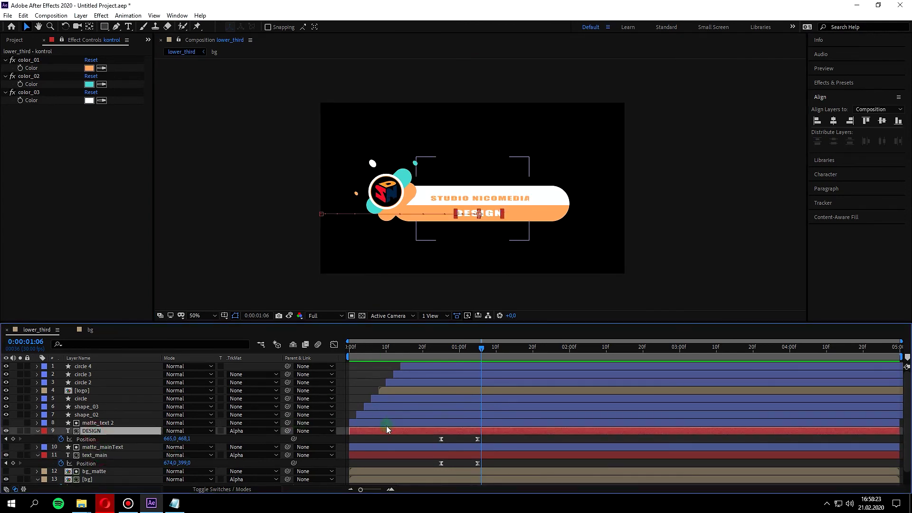
left_click_drag(372, 431, 406, 432)
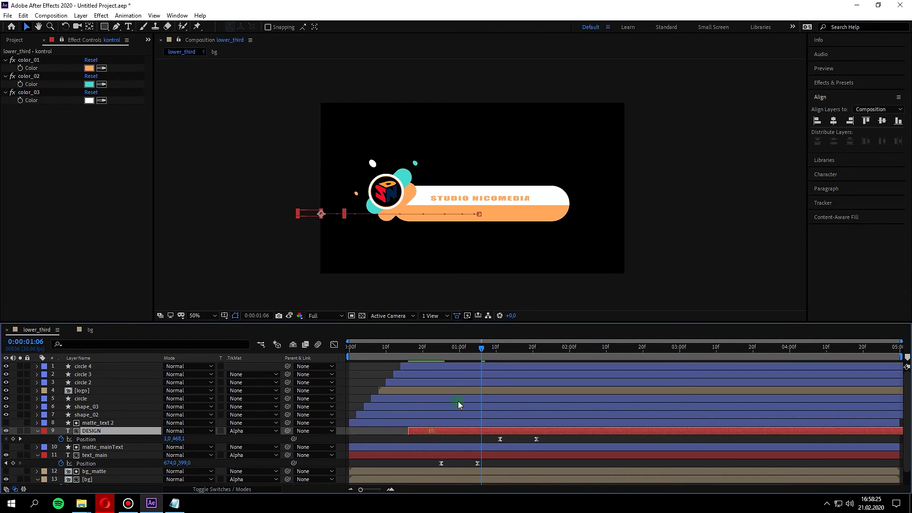
Preview the lower third from frame 0 with both text lines animating
left_click_drag(481, 348, 428, 355)
left_click(408, 350)
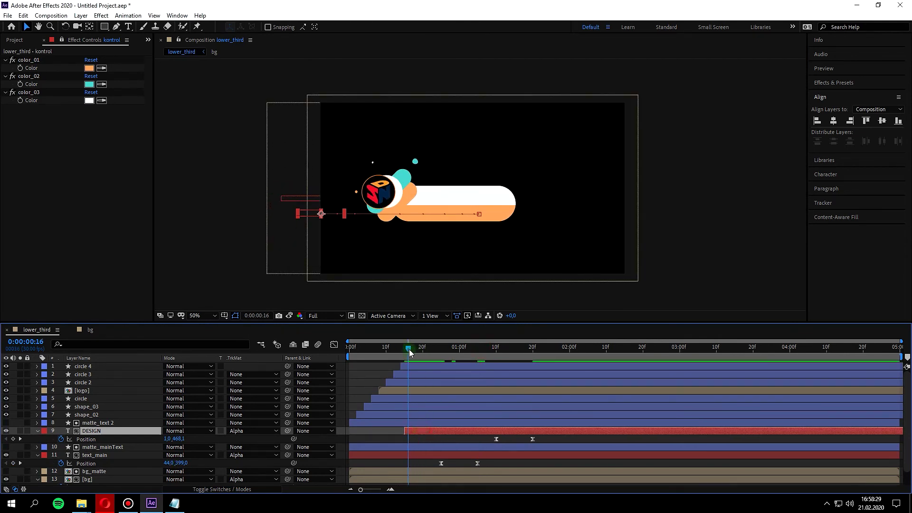
left_click_drag(409, 349, 308, 343)
left_click(679, 187)
key("space")
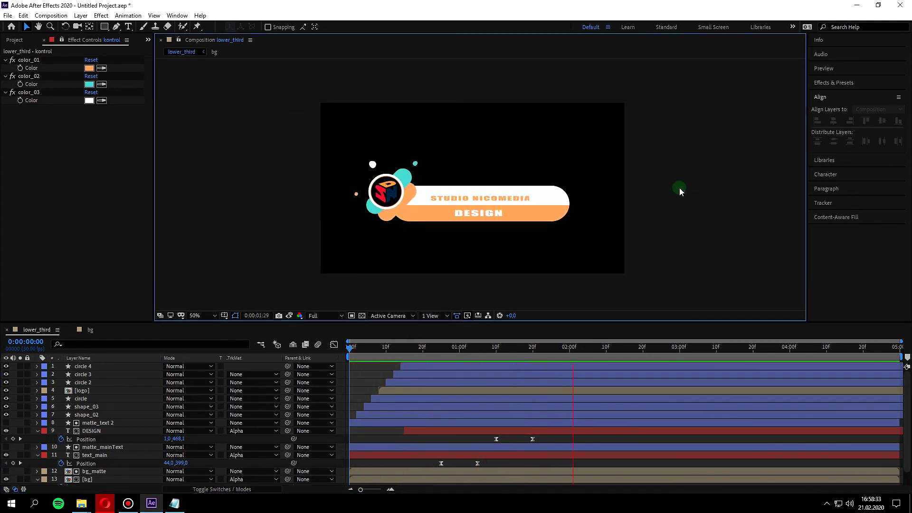
key("space")
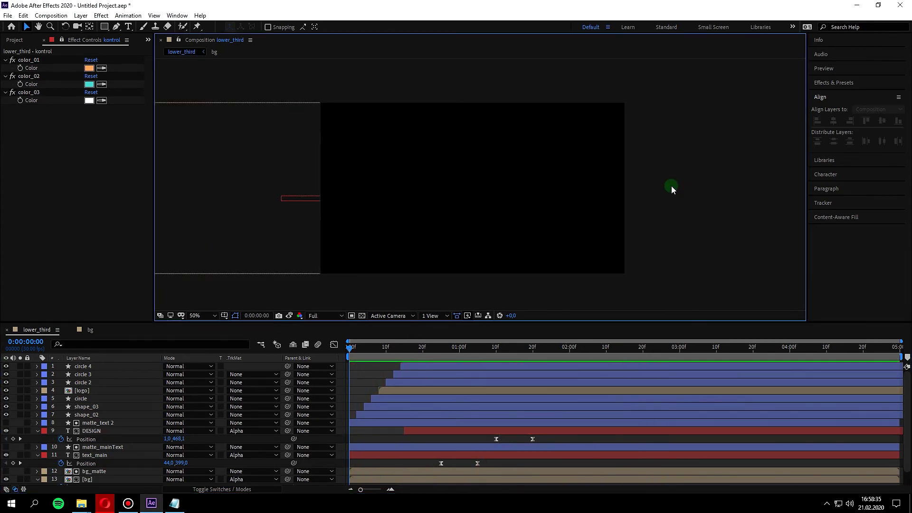
Create a new 1280×720, 30 fps, 10-second composition named 'final'
left_click(15, 40)
left_click(30, 316)
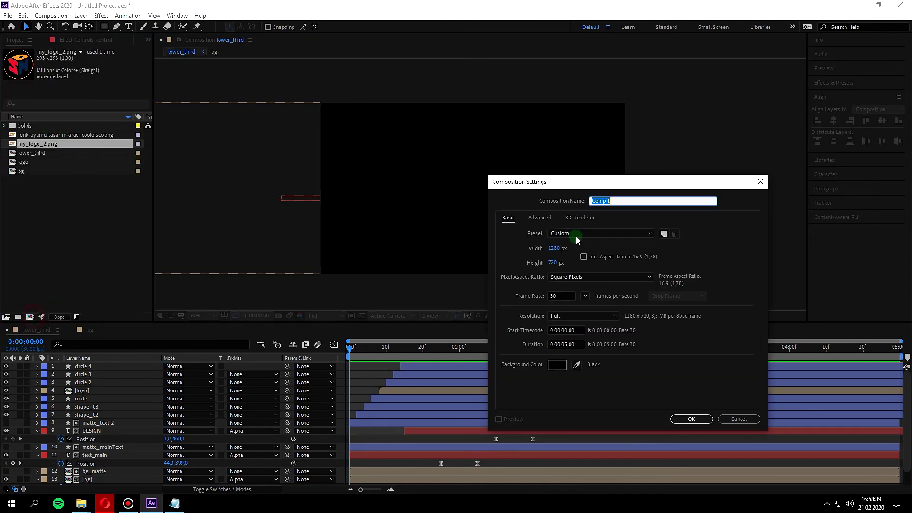
type("final")
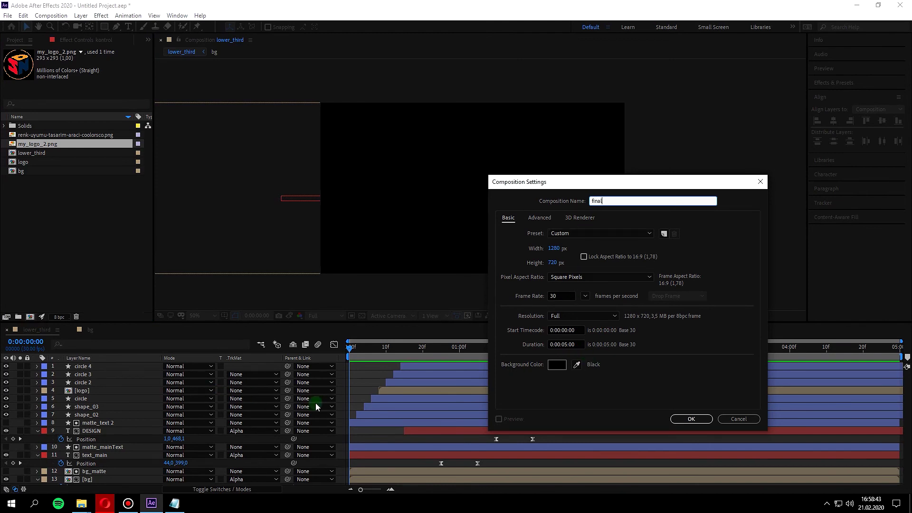
left_click(578, 345)
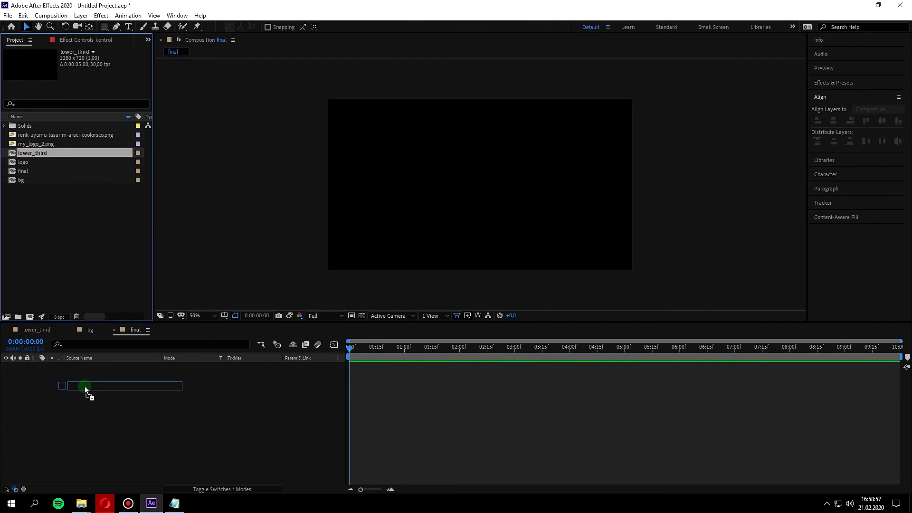
Place lower_third in final and add a duplicate copy starting at 5 seconds
left_click_drag(35, 154, 85, 386)
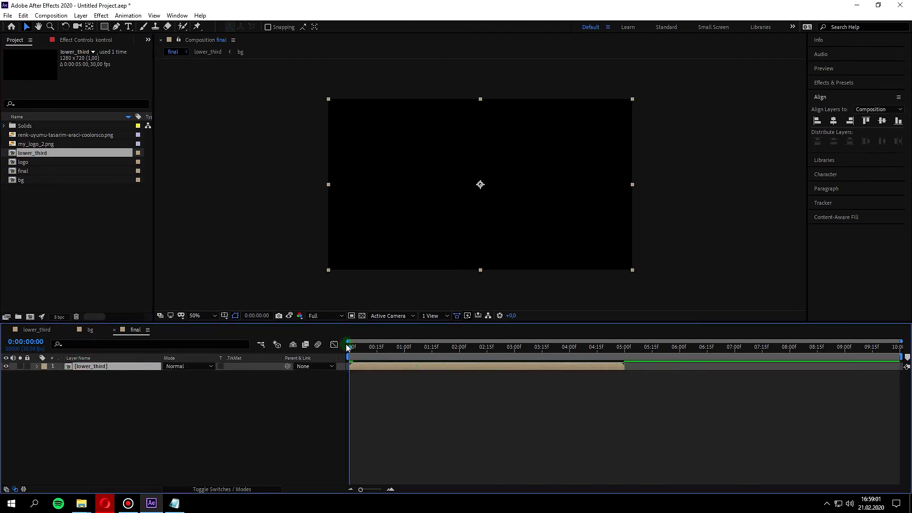
left_click_drag(646, 349, 625, 349)
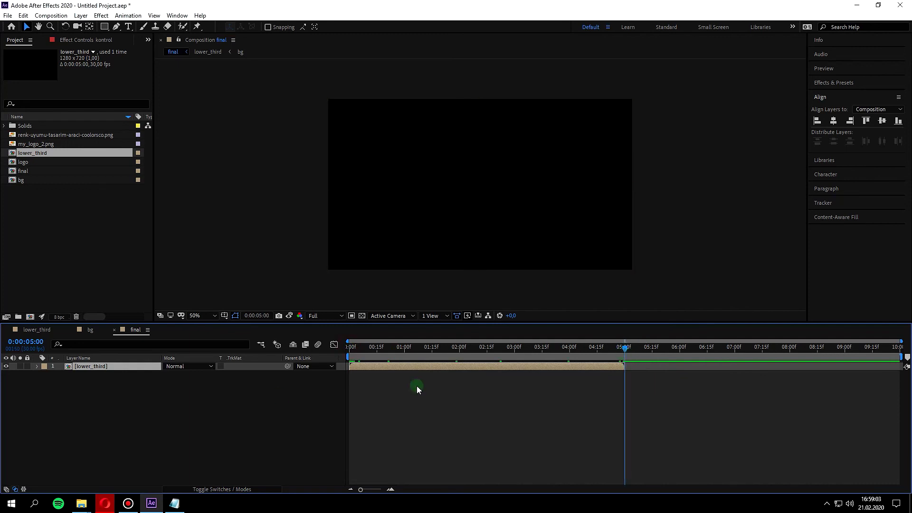
key("ctrl+d")
left_click_drag(376, 366, 648, 367)
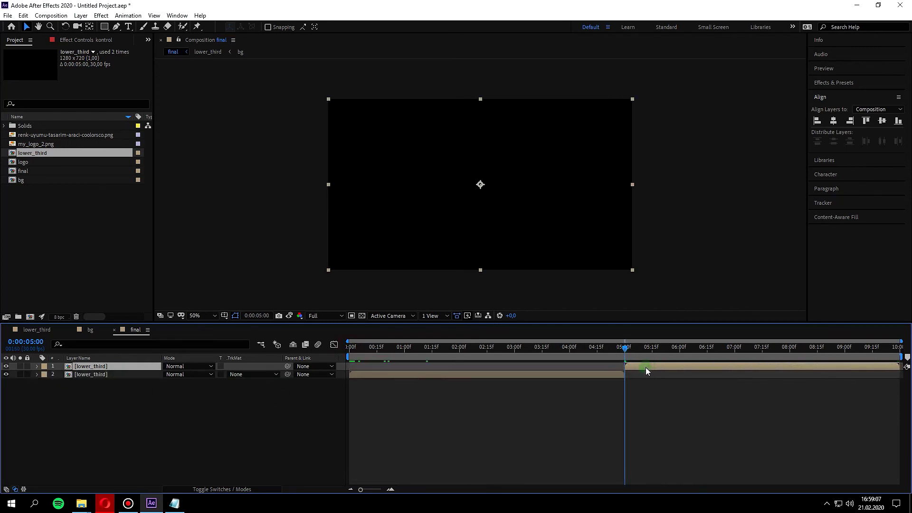
Time-reverse the 5-second copy and preview final from the start
right_click(641, 368)
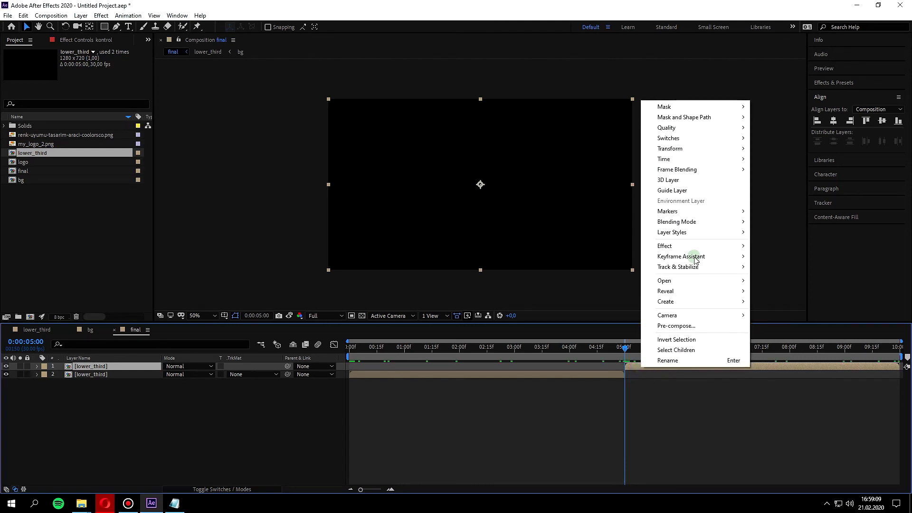
mouse_move(722, 159)
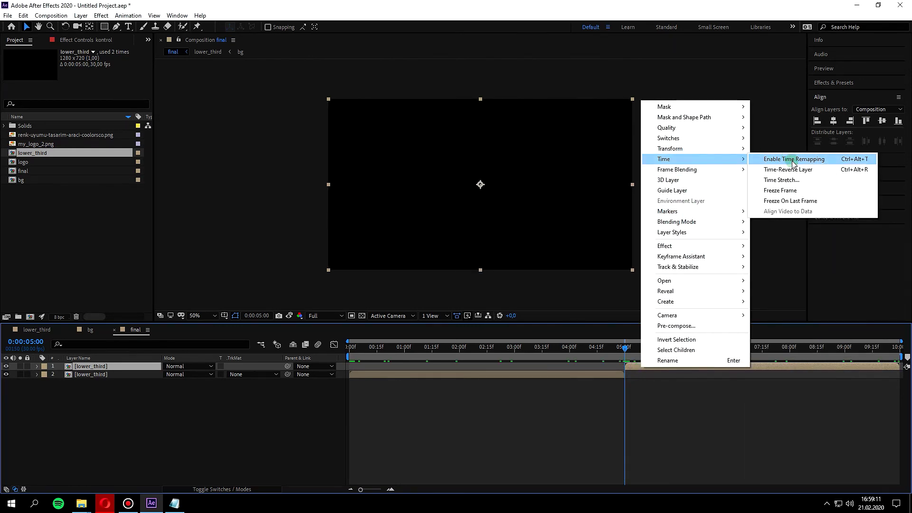
left_click(624, 351)
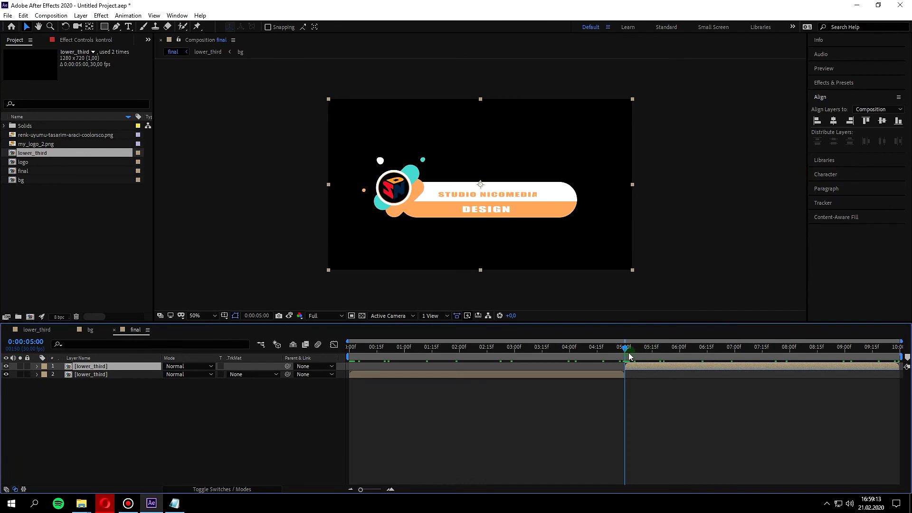
left_click_drag(624, 351, 496, 351)
key("Home")
key("space")
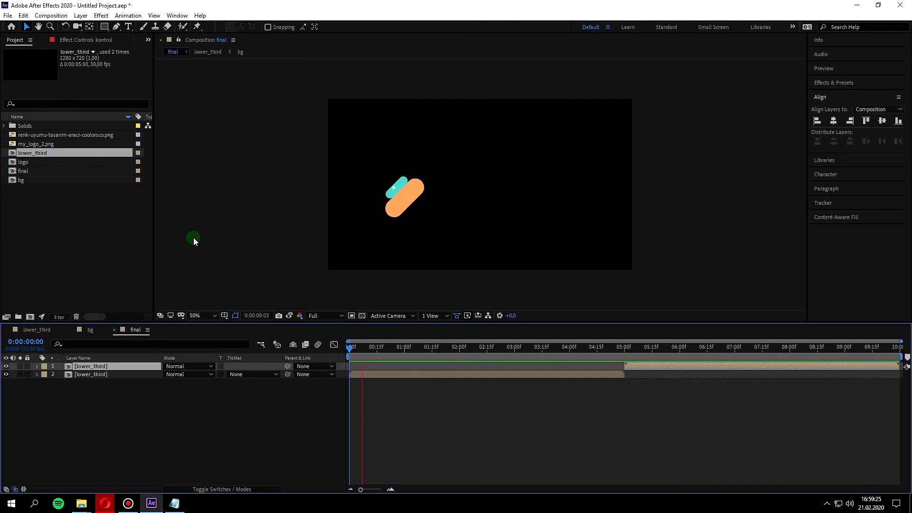
Stop playback, open the lower_third precomp, and show kontrol's color_01–color_03 Effect Controls
left_click(350, 345)
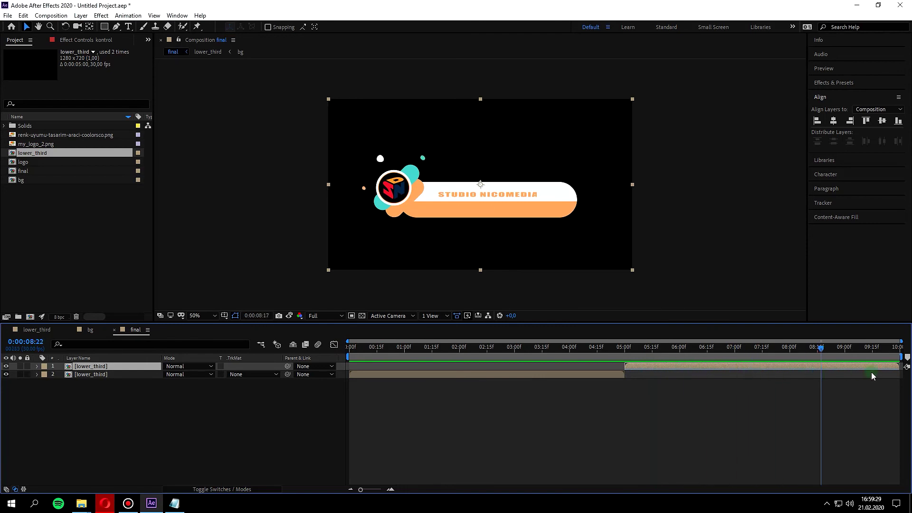
key("space")
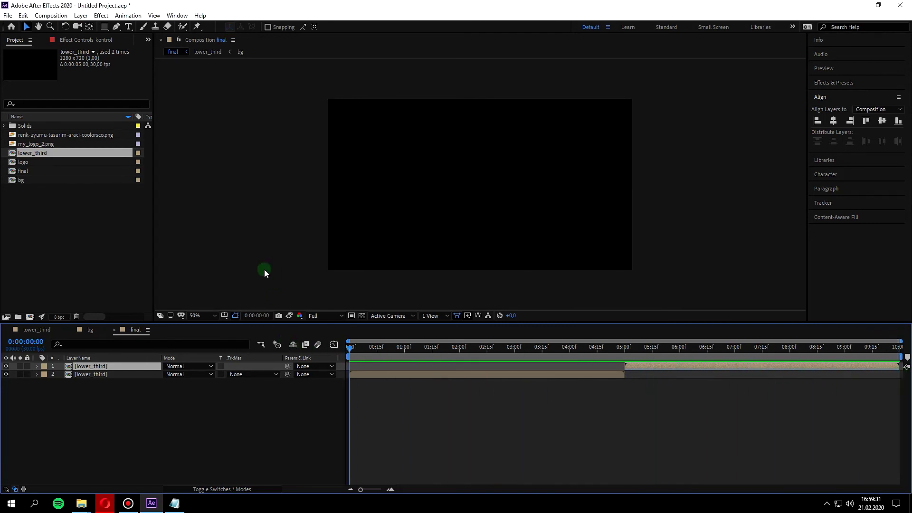
double_click(95, 370)
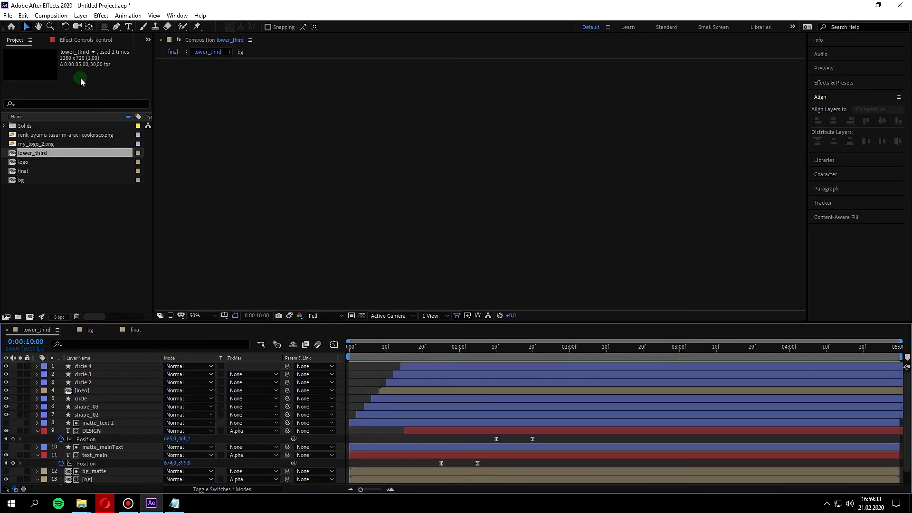
scroll(89, 477, "down", 2)
left_click(89, 479)
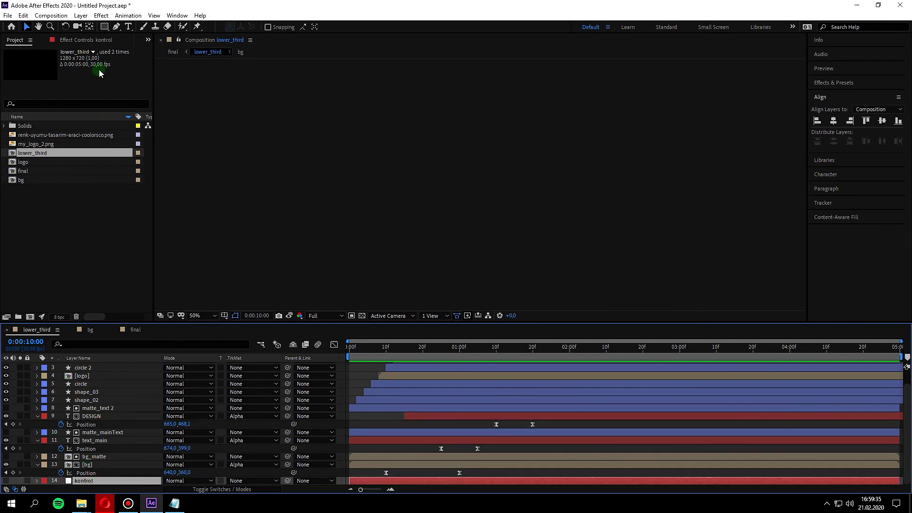
left_click(92, 42)
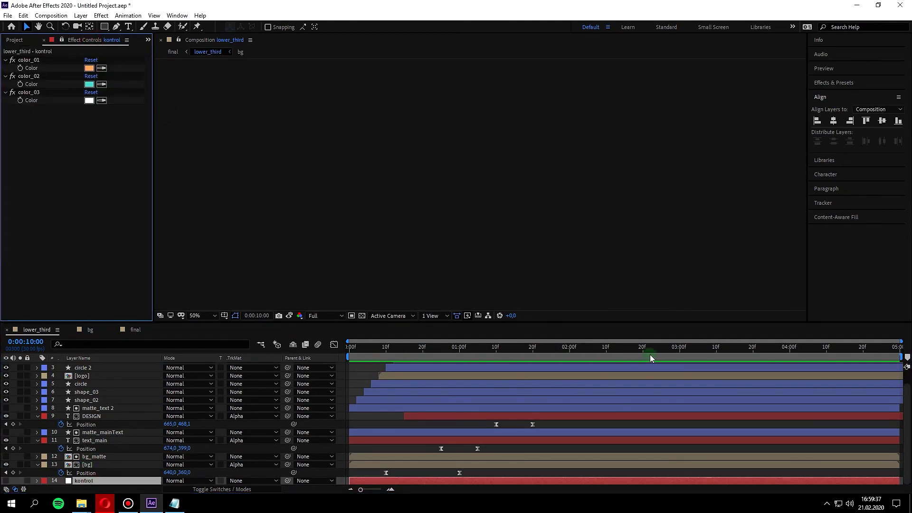
mouse_move(650, 356)
left_mouse_down()
mouse_move(619, 349)
mouse_move(647, 350)
left_mouse_up()
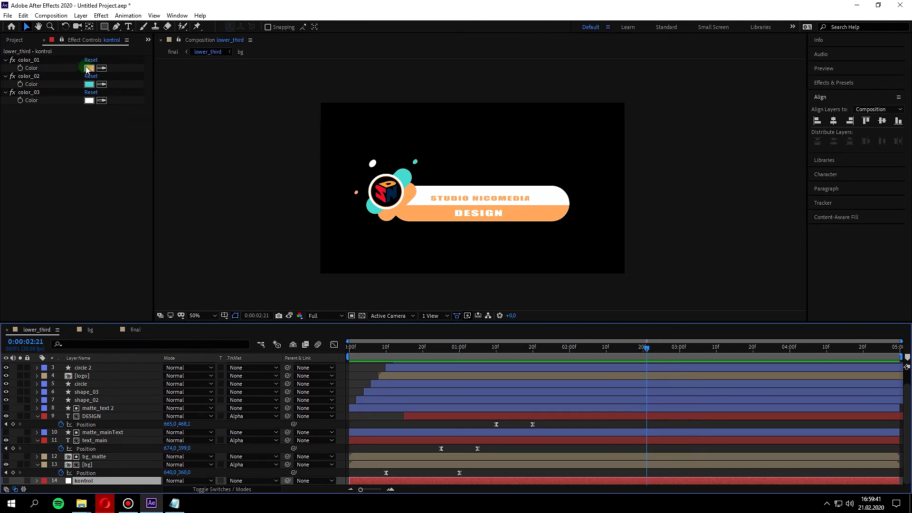